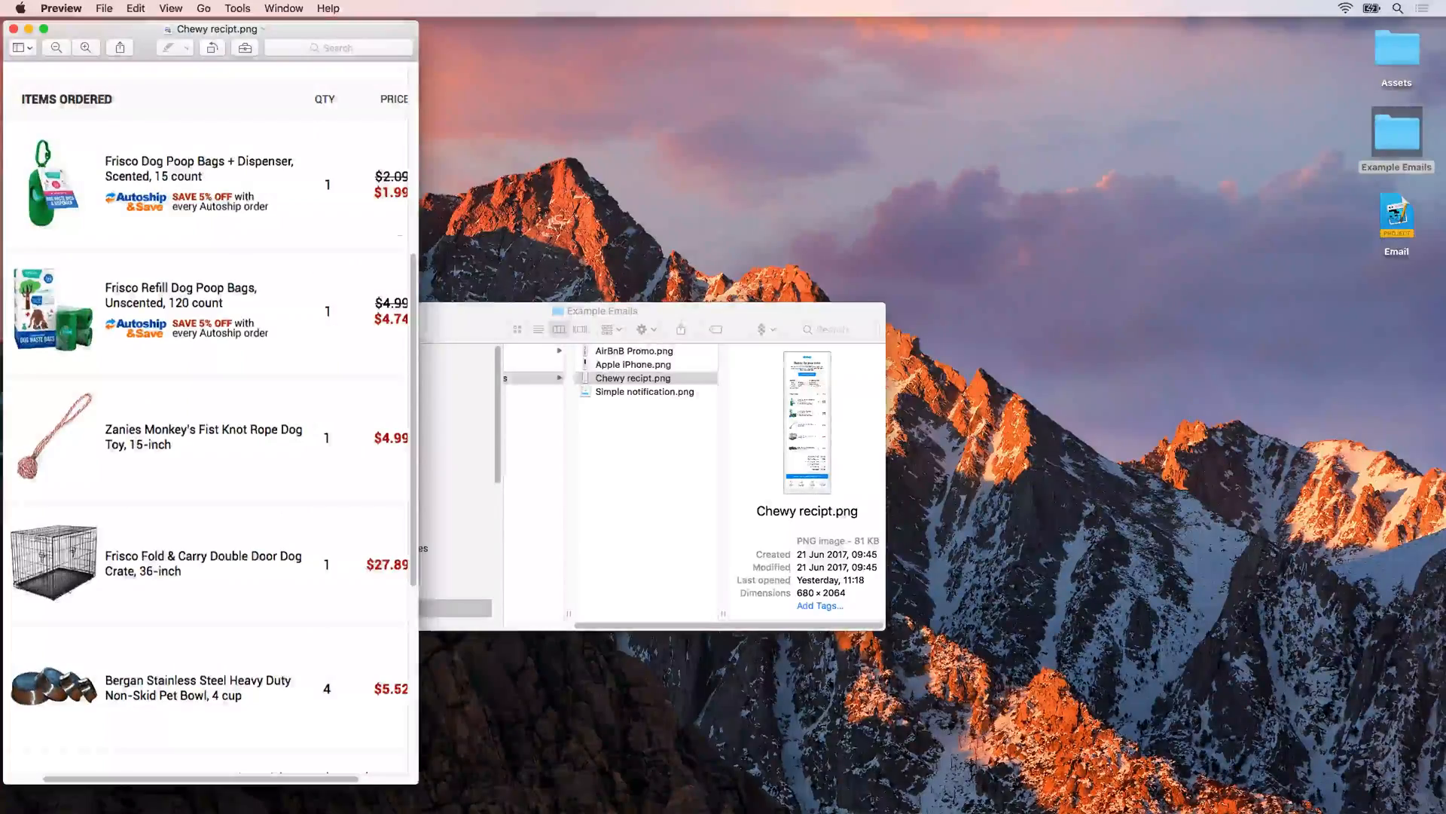
# - Widen the Chewy receipt image window and examine the example email's layout from its header down to the footer
pyautogui.moveTo(419, 237); pyautogui.dragTo(890, 237)
pyautogui.scroll(10, 637, 274)
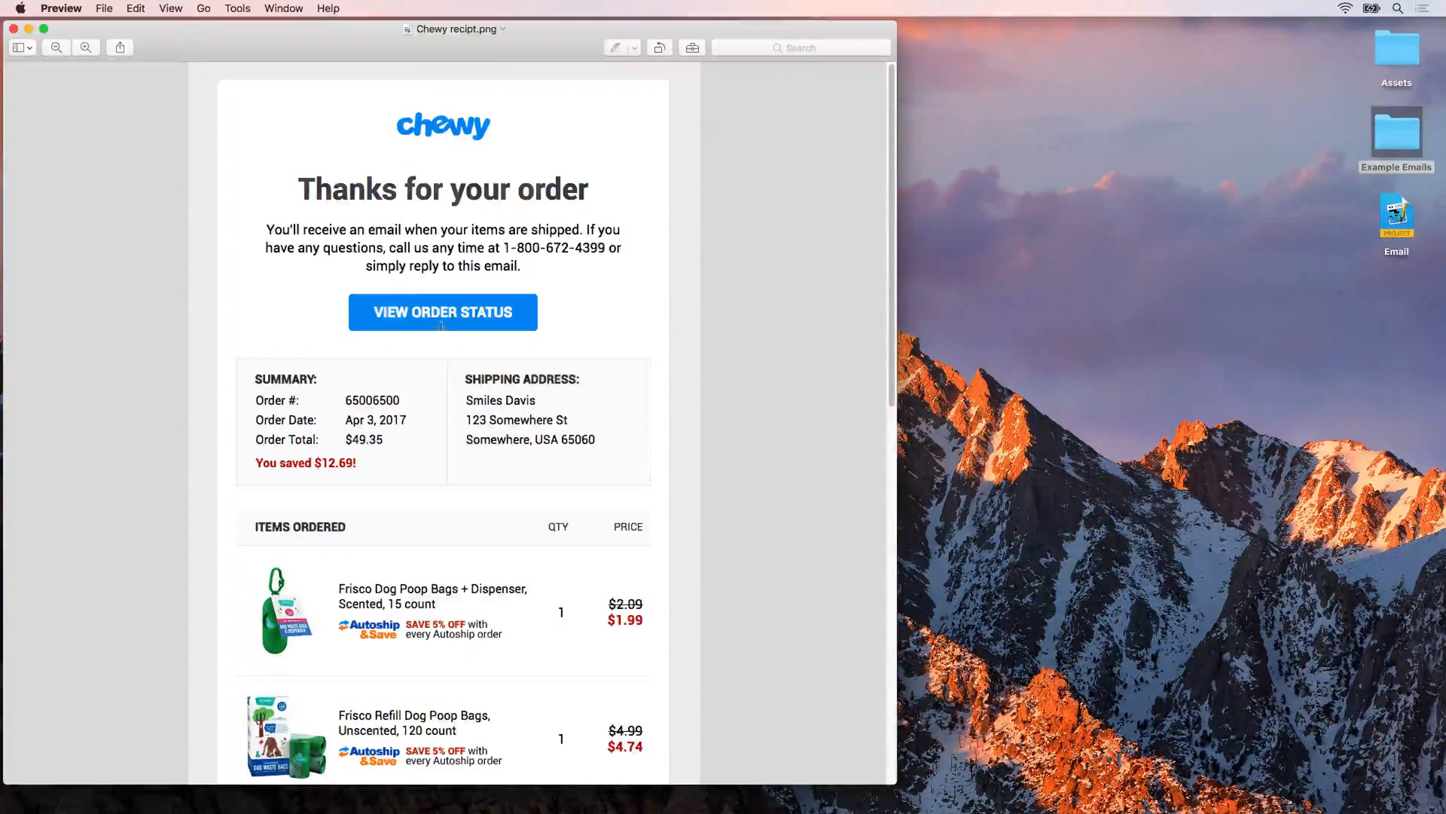
pyautogui.scroll(-3, 421, 316)
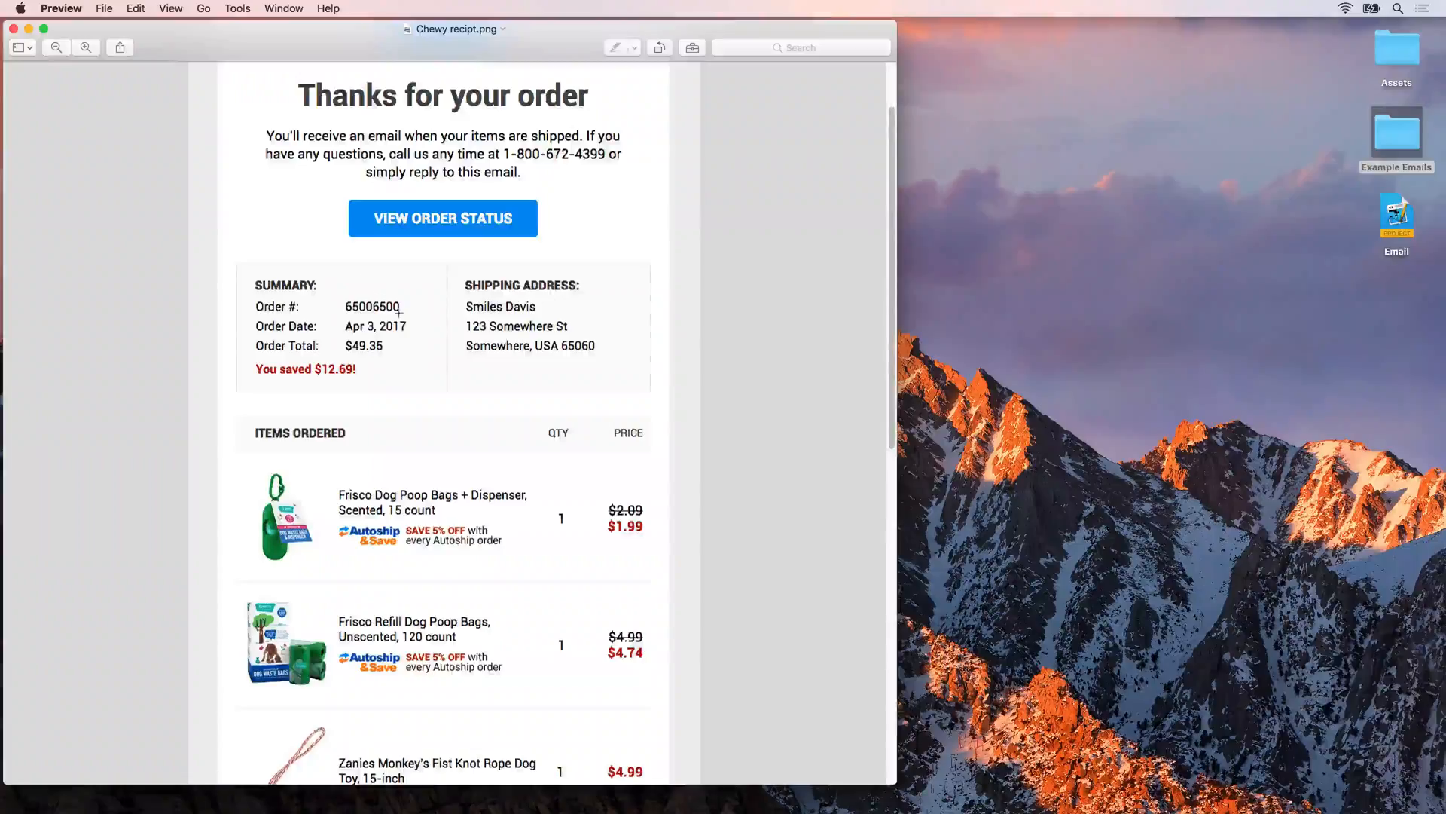
pyautogui.scroll(-8, 399, 312)
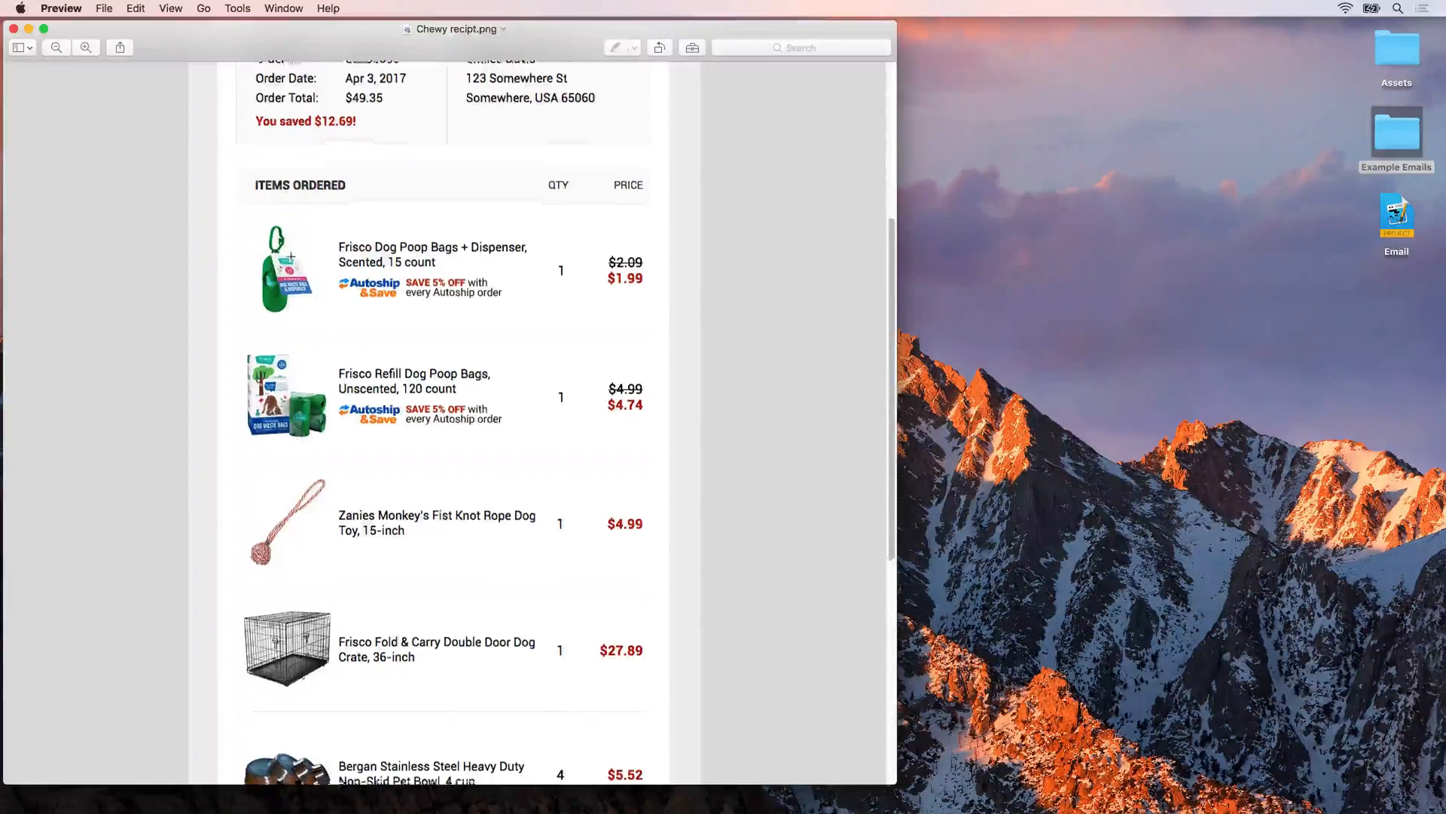
pyautogui.scroll(-14, 291, 248)
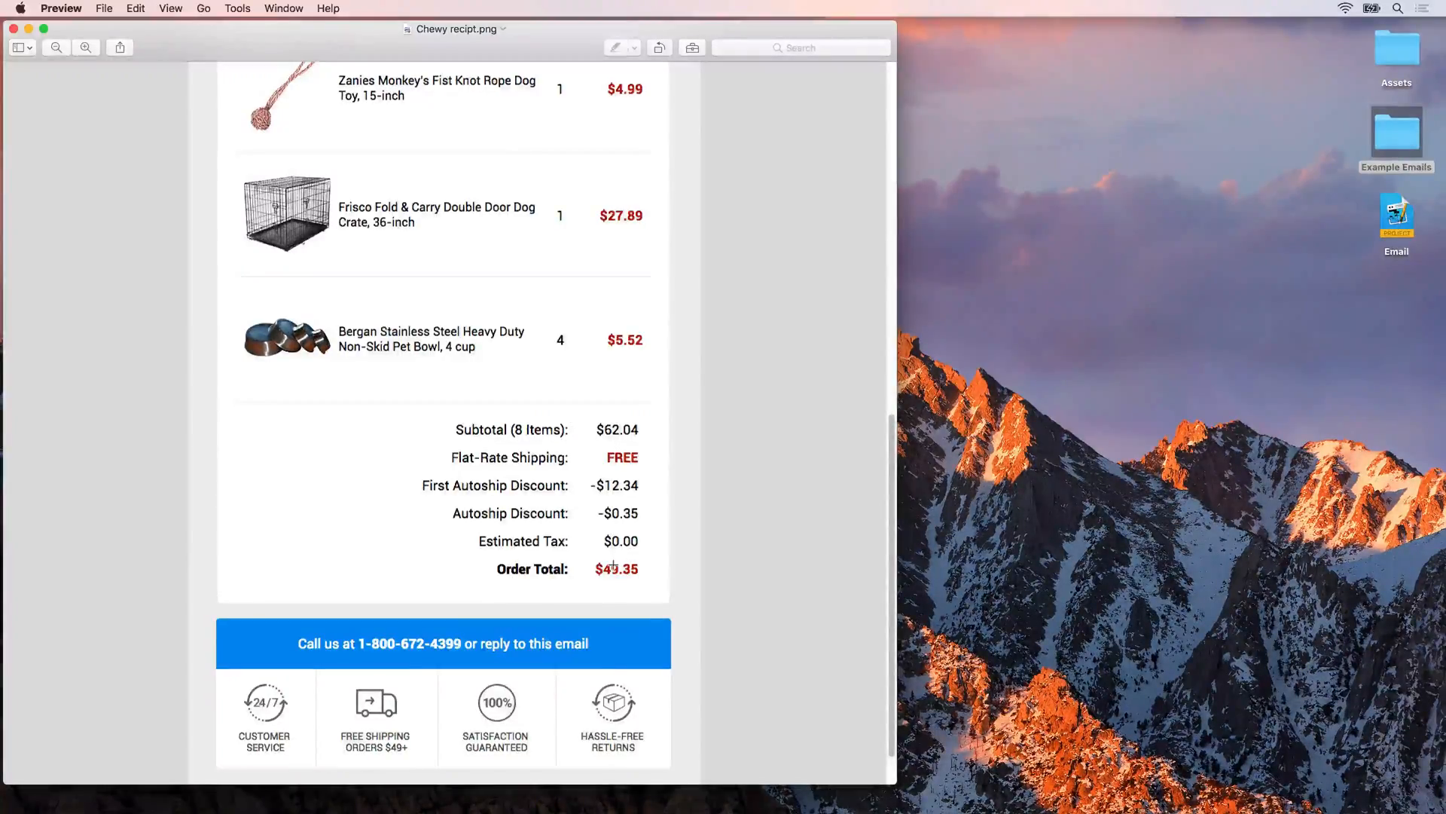
pyautogui.scroll(-2, 614, 565)
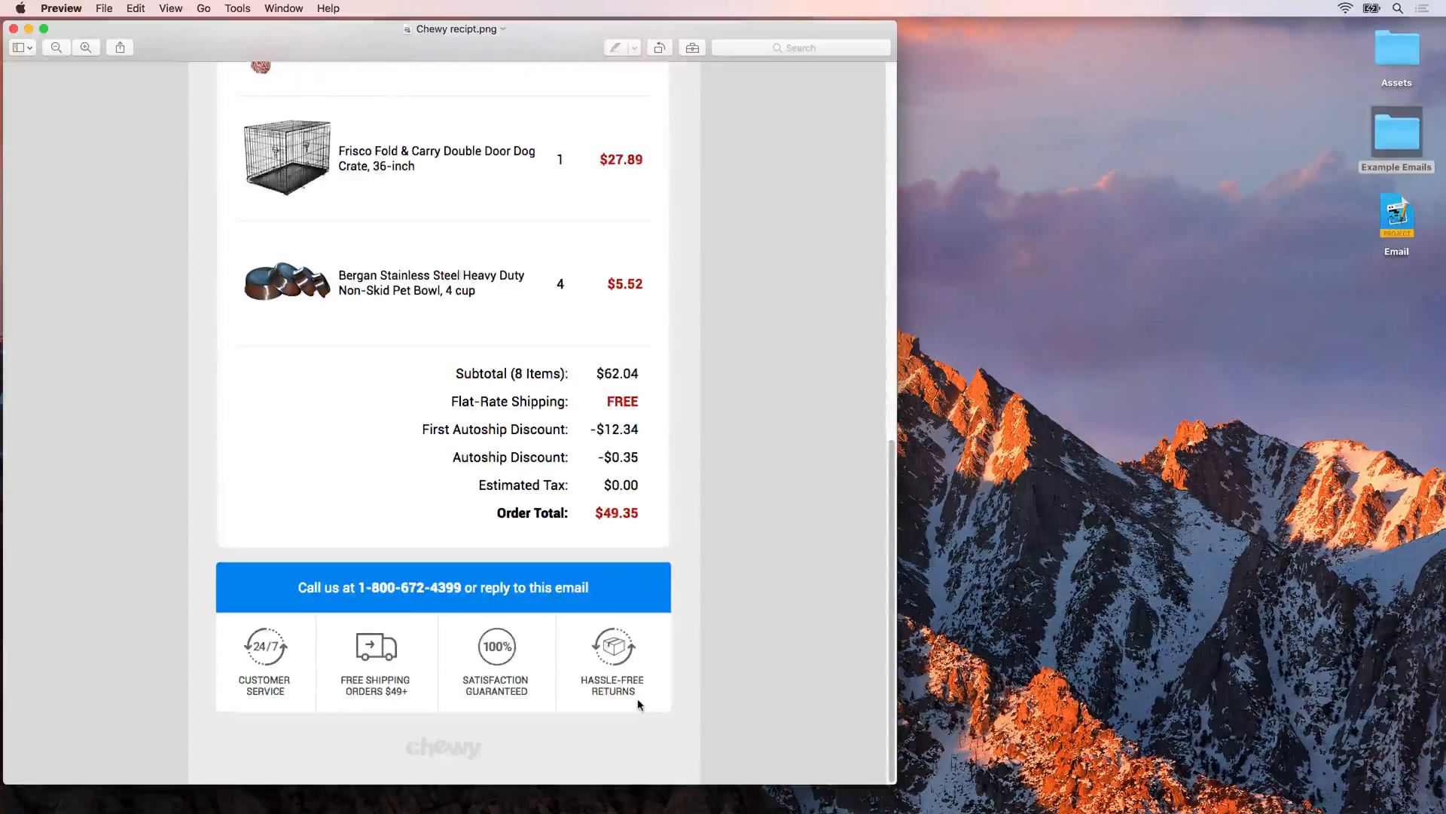
pyautogui.scroll(15, 639, 705)
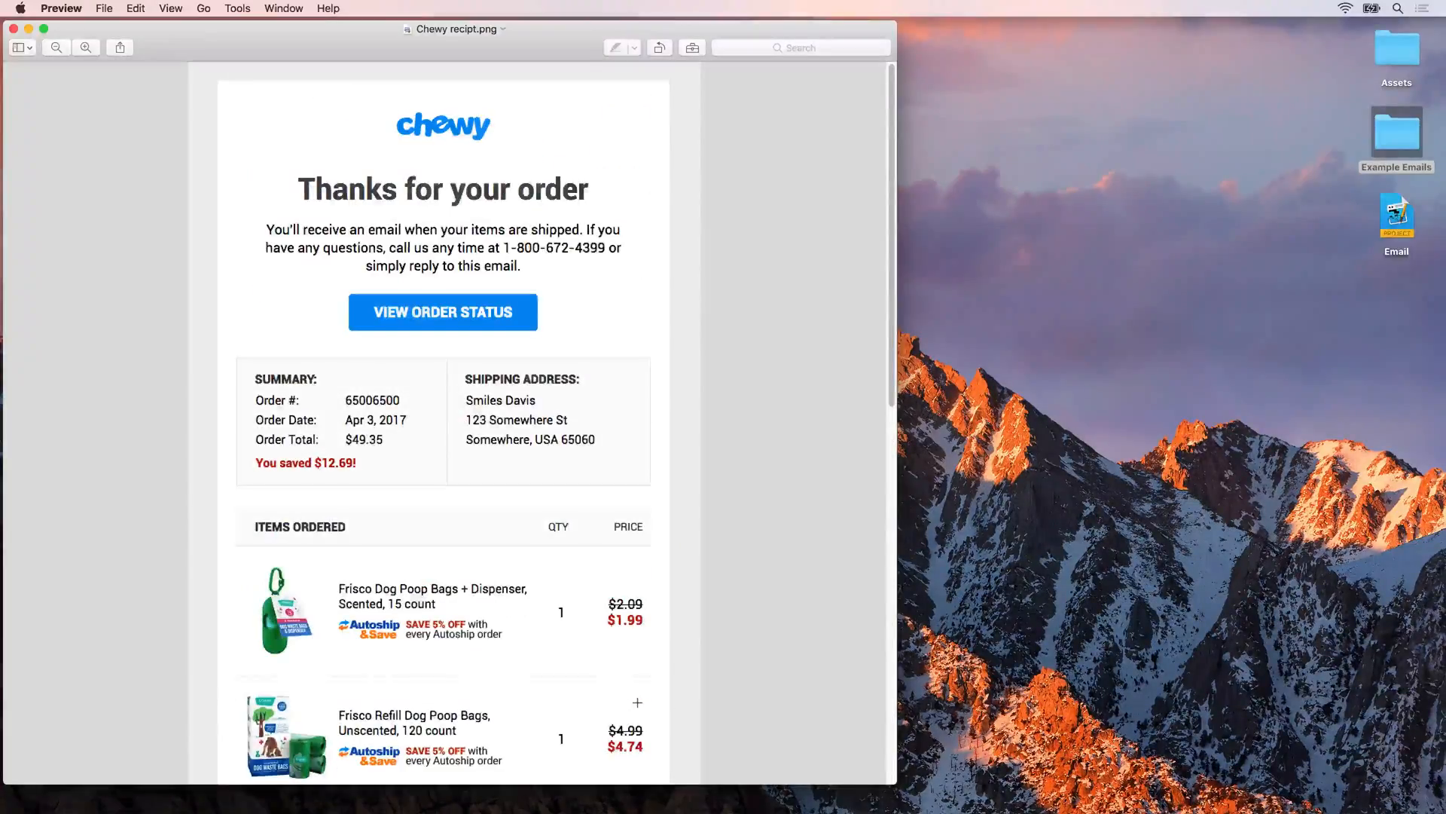
# - Open the Email project in RapidWeaver and add a new Stacks page named Receipt below Product Launch
pyautogui.click(1396, 218)
pyautogui.doubleClick(1396, 218)
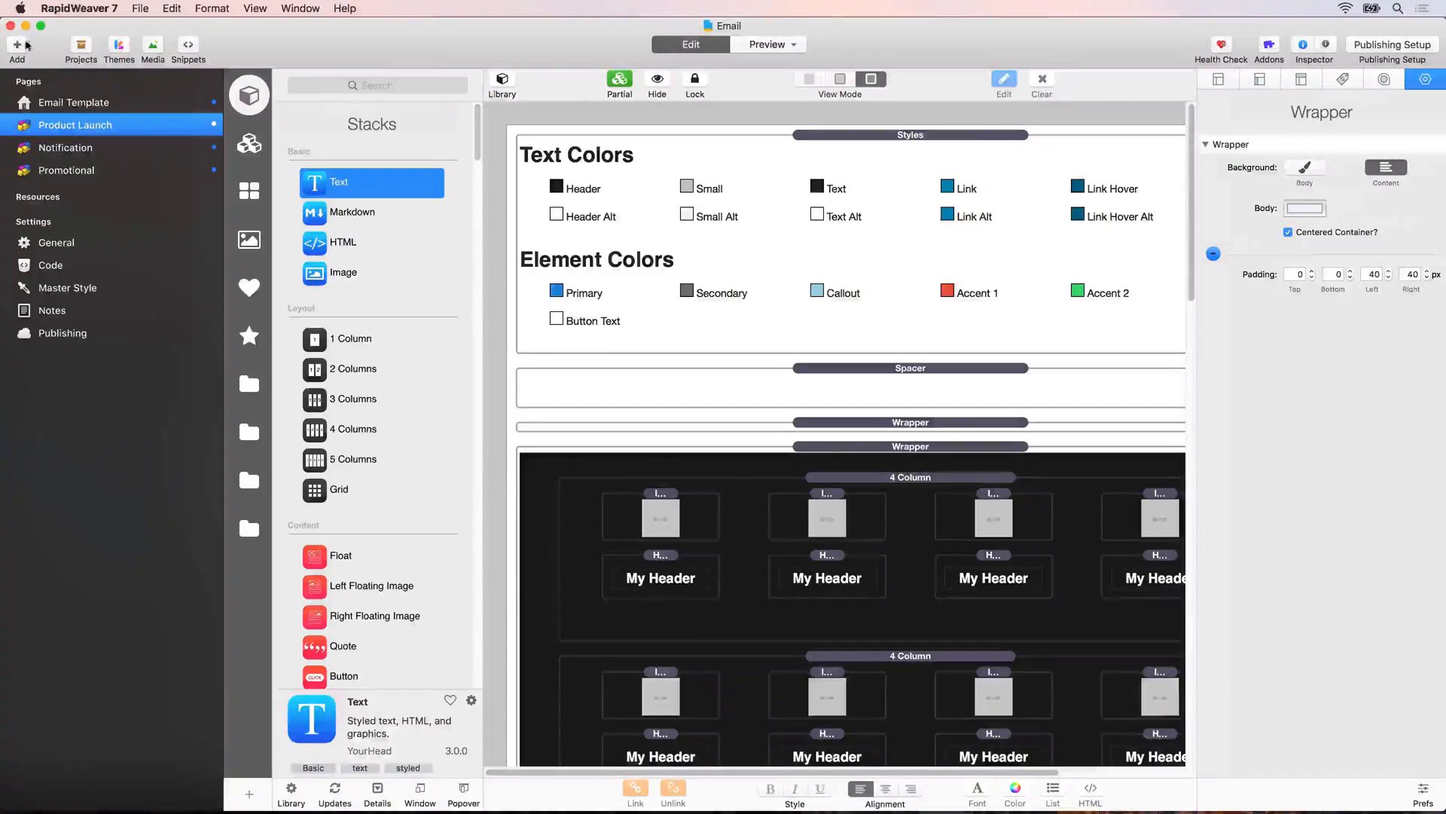
pyautogui.click(23, 45)
pyautogui.click(79, 74)
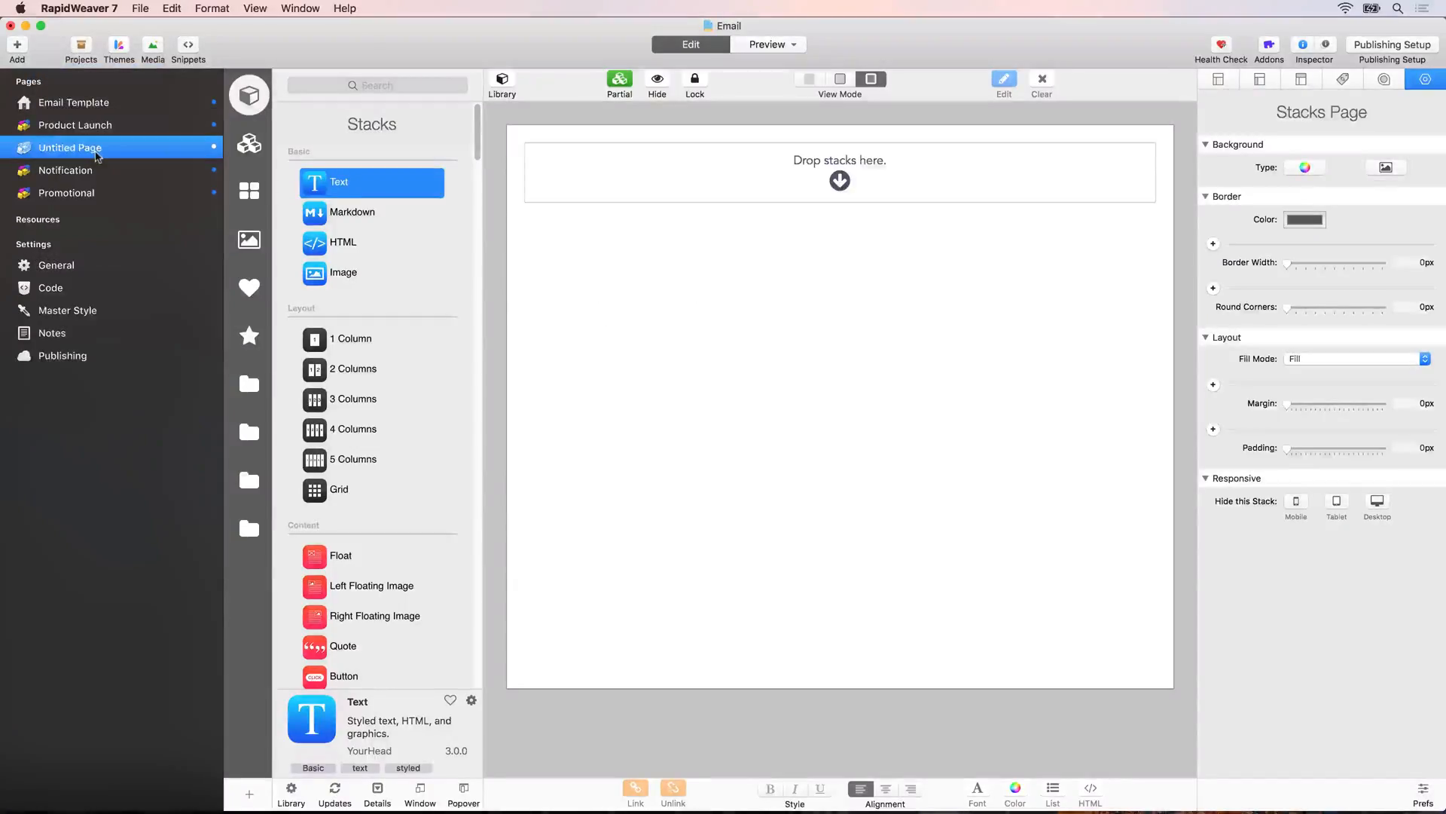
pyautogui.write('Receipt')
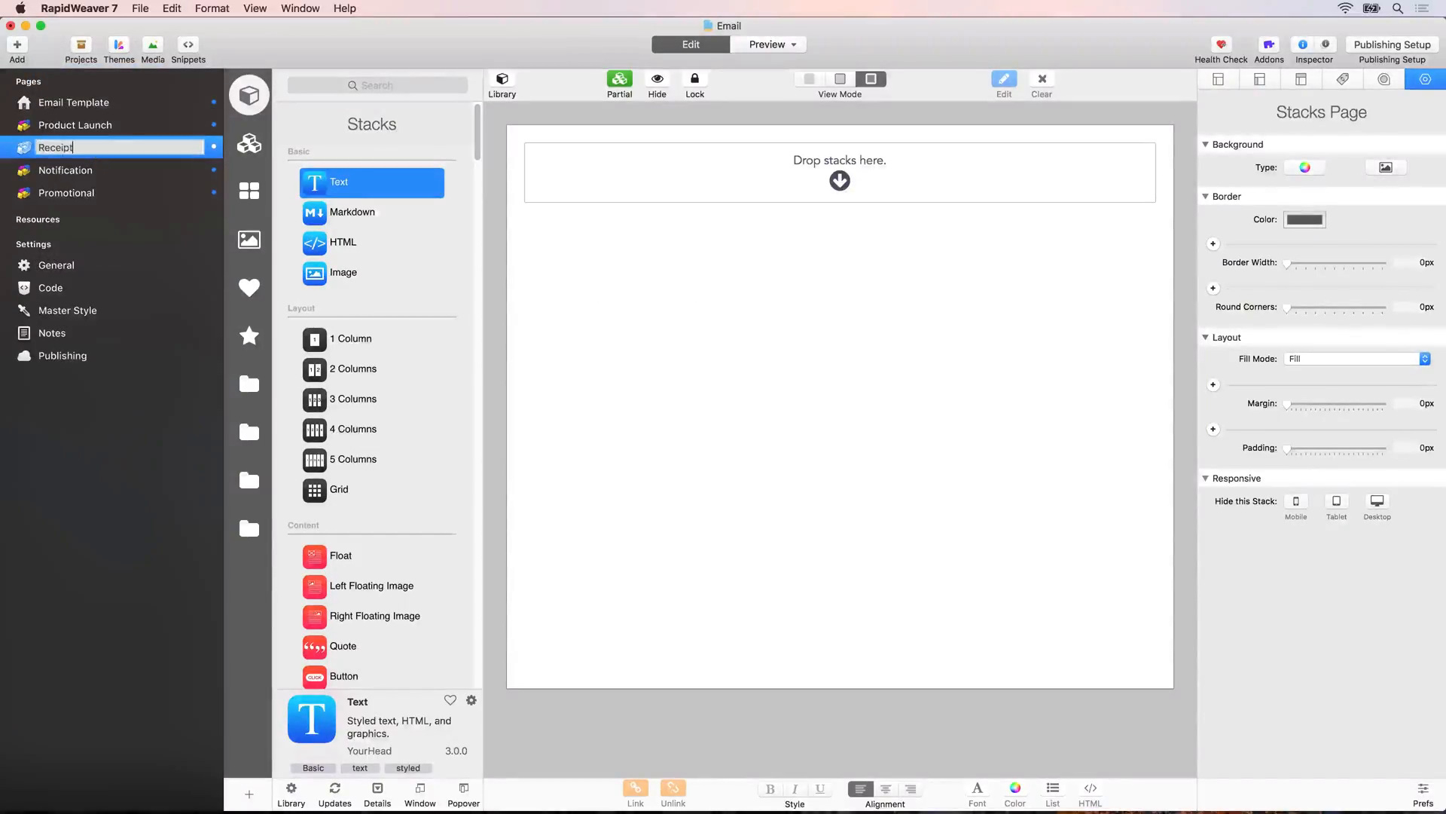
pyautogui.press('Return')
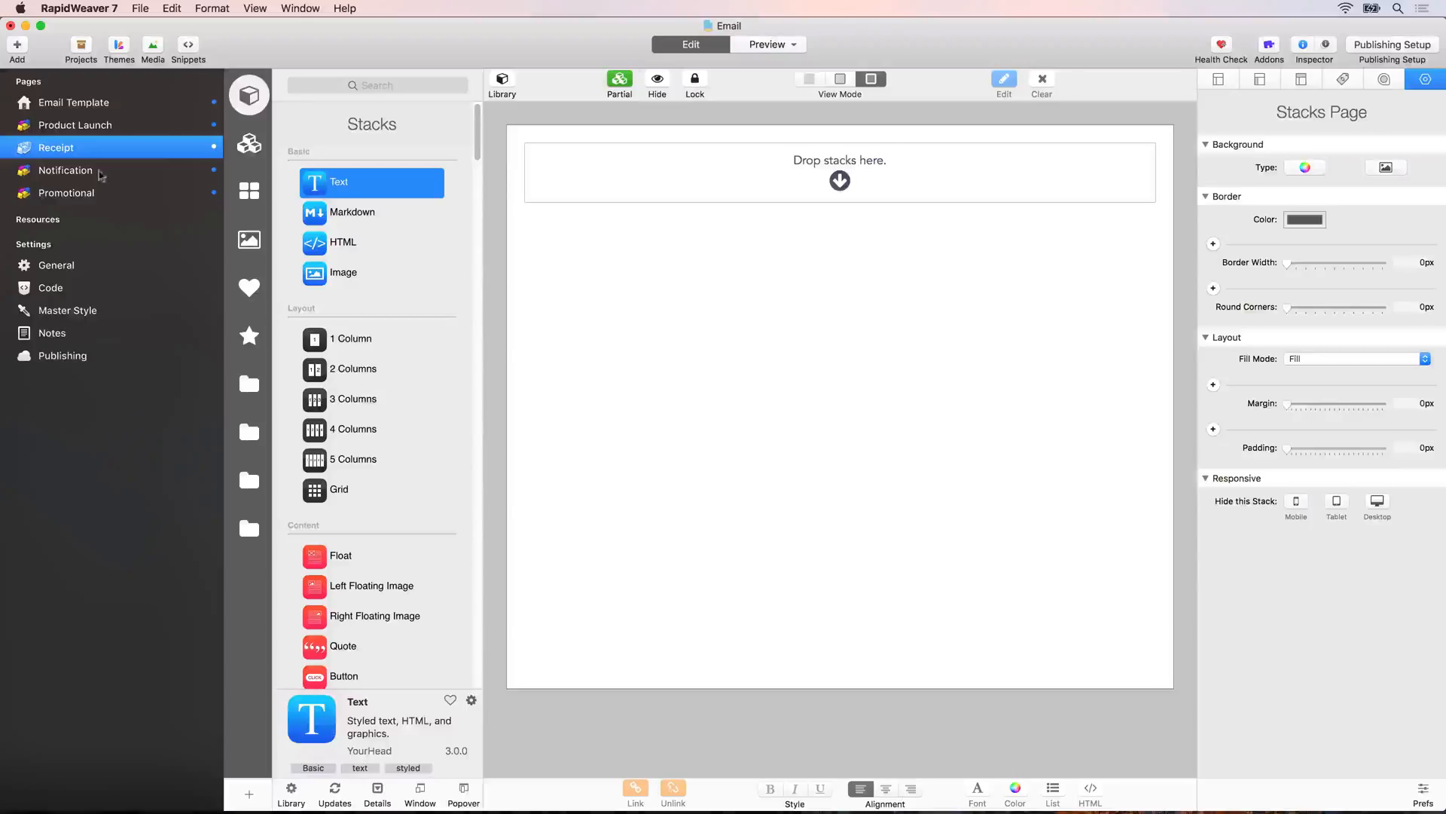
# - Add the email Styles stack to the page and check off its email theme, advanced general settings, web address and email-stacks-only checklist items
pyautogui.click(250, 528)
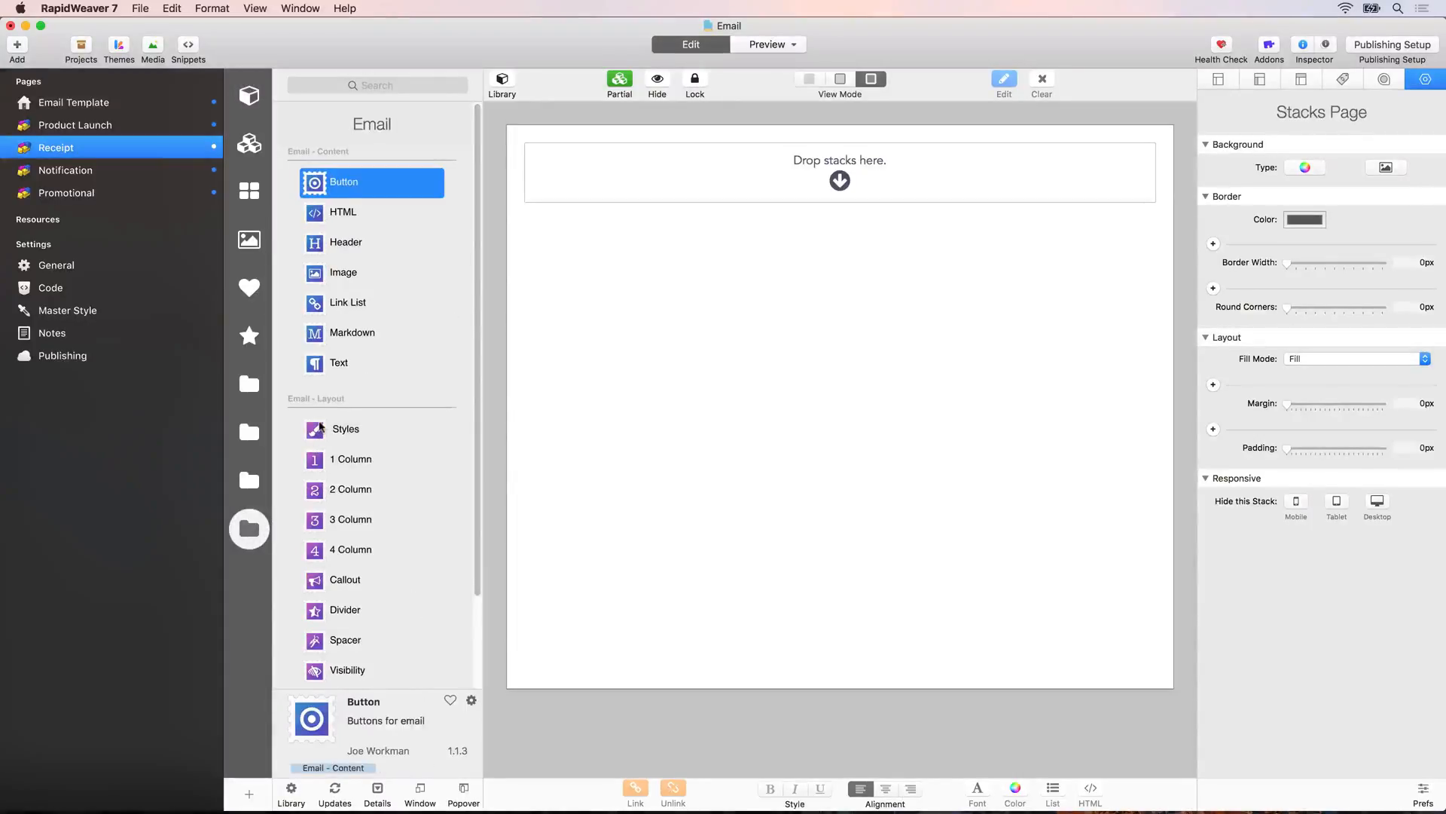
pyautogui.moveTo(321, 427); pyautogui.dragTo(753, 177)
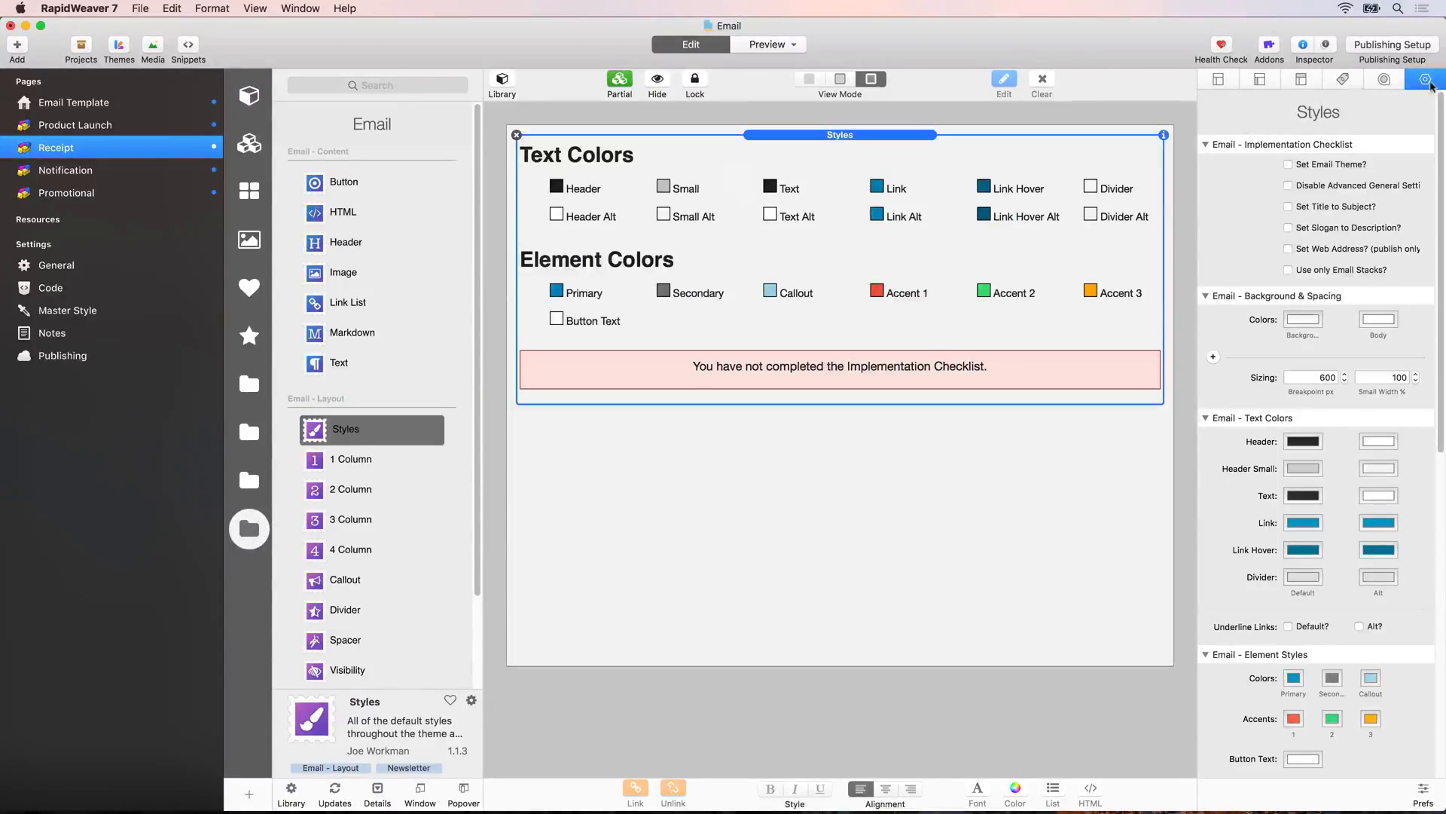
pyautogui.click(1342, 166)
pyautogui.click(1340, 187)
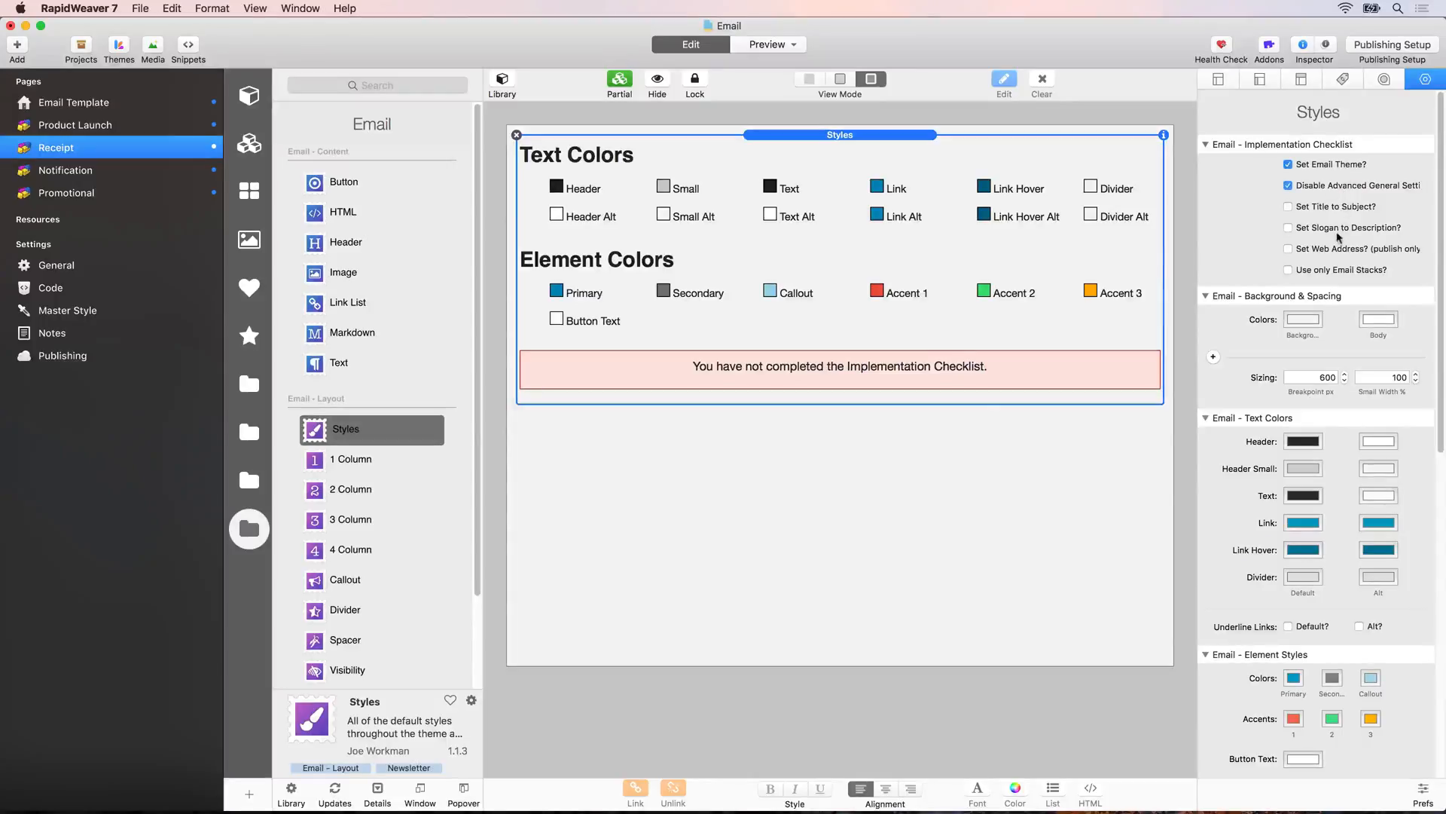
pyautogui.click(1341, 250)
pyautogui.click(1345, 271)
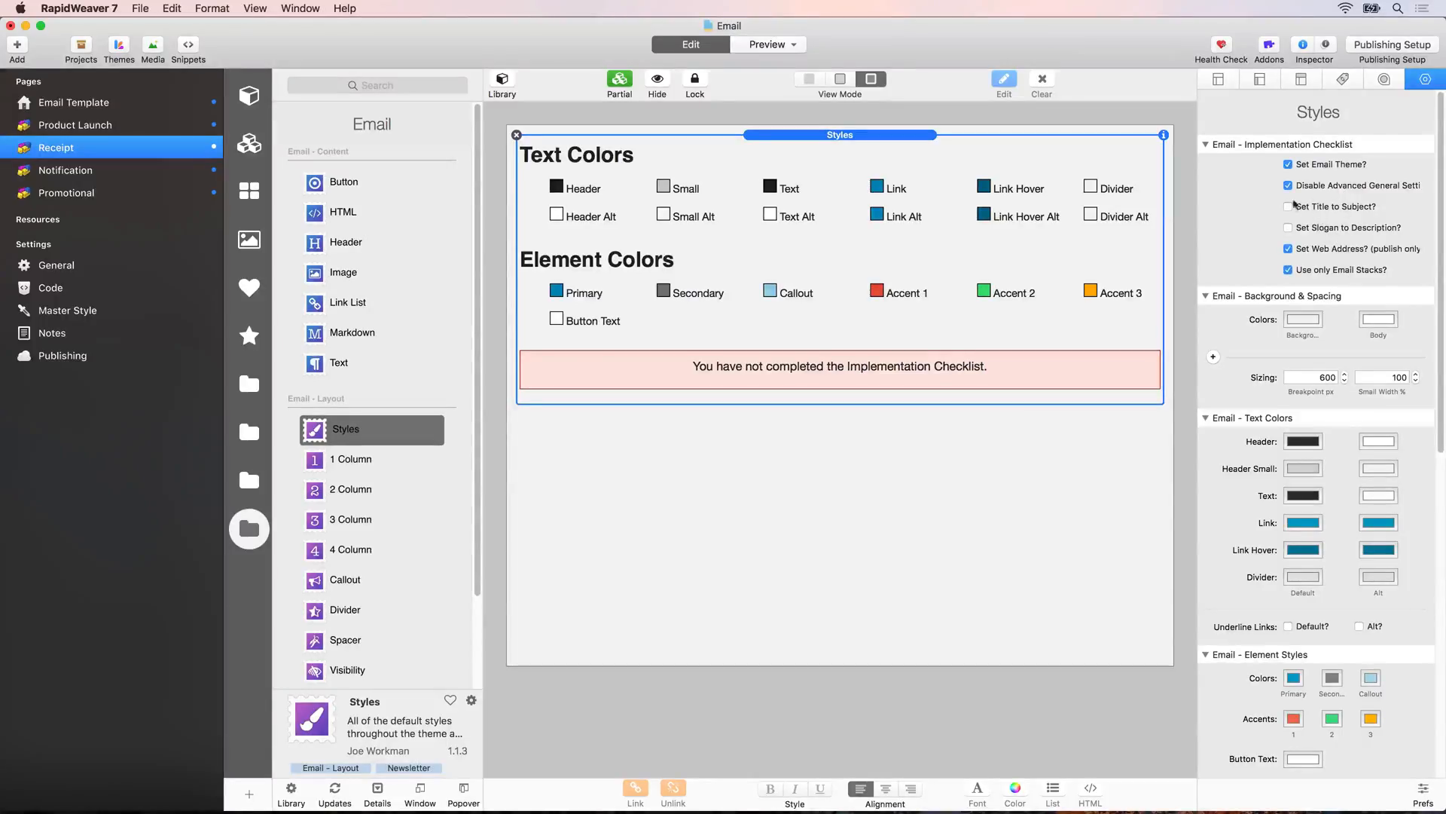
# - Set the Receipt page's browser title to "Your Order" and its folder to "order"
pyautogui.click(1231, 85)
pyautogui.click(1309, 244)
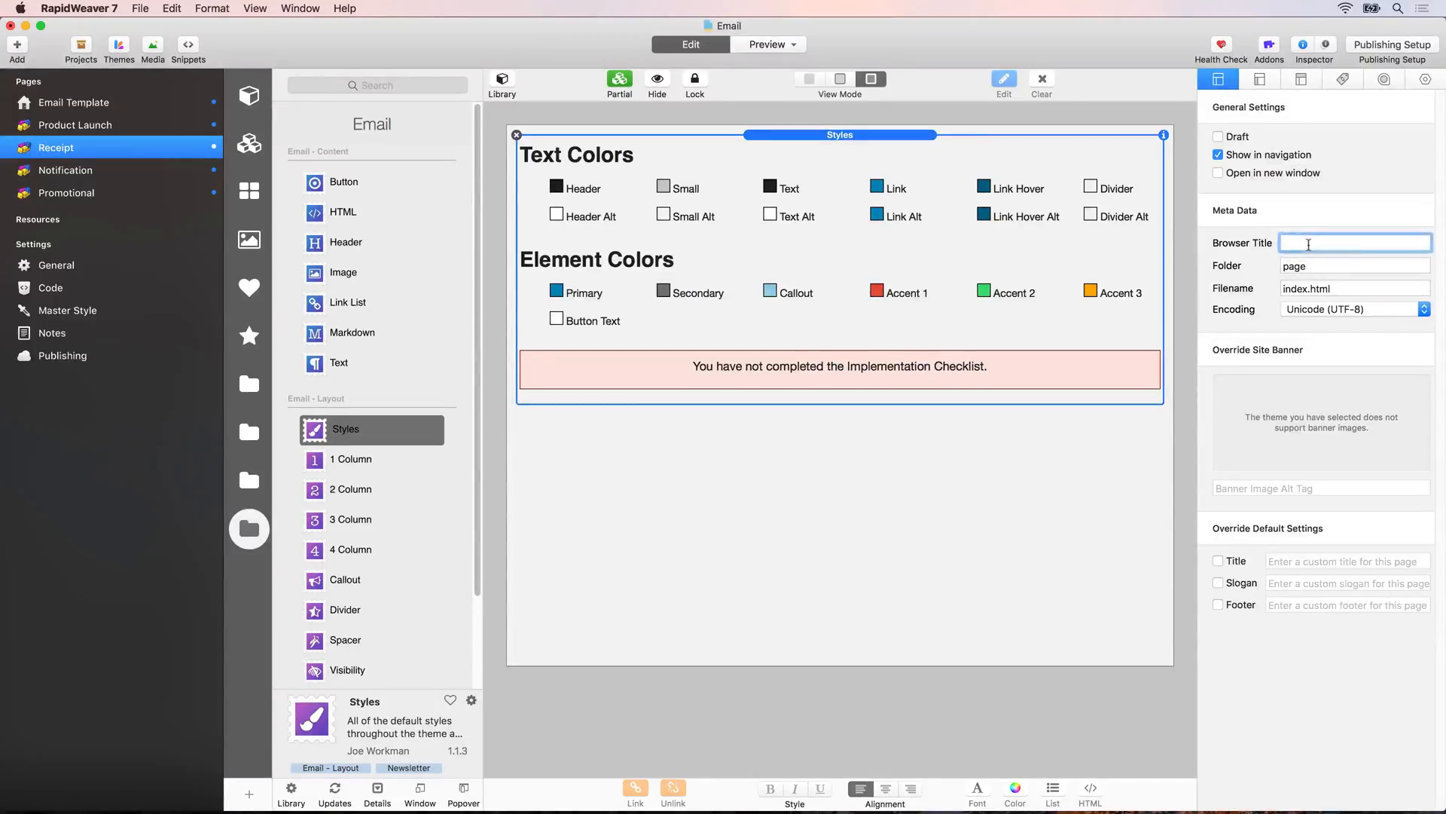
pyautogui.write('Your Order')
pyautogui.press('Tab')
pyautogui.write('order')
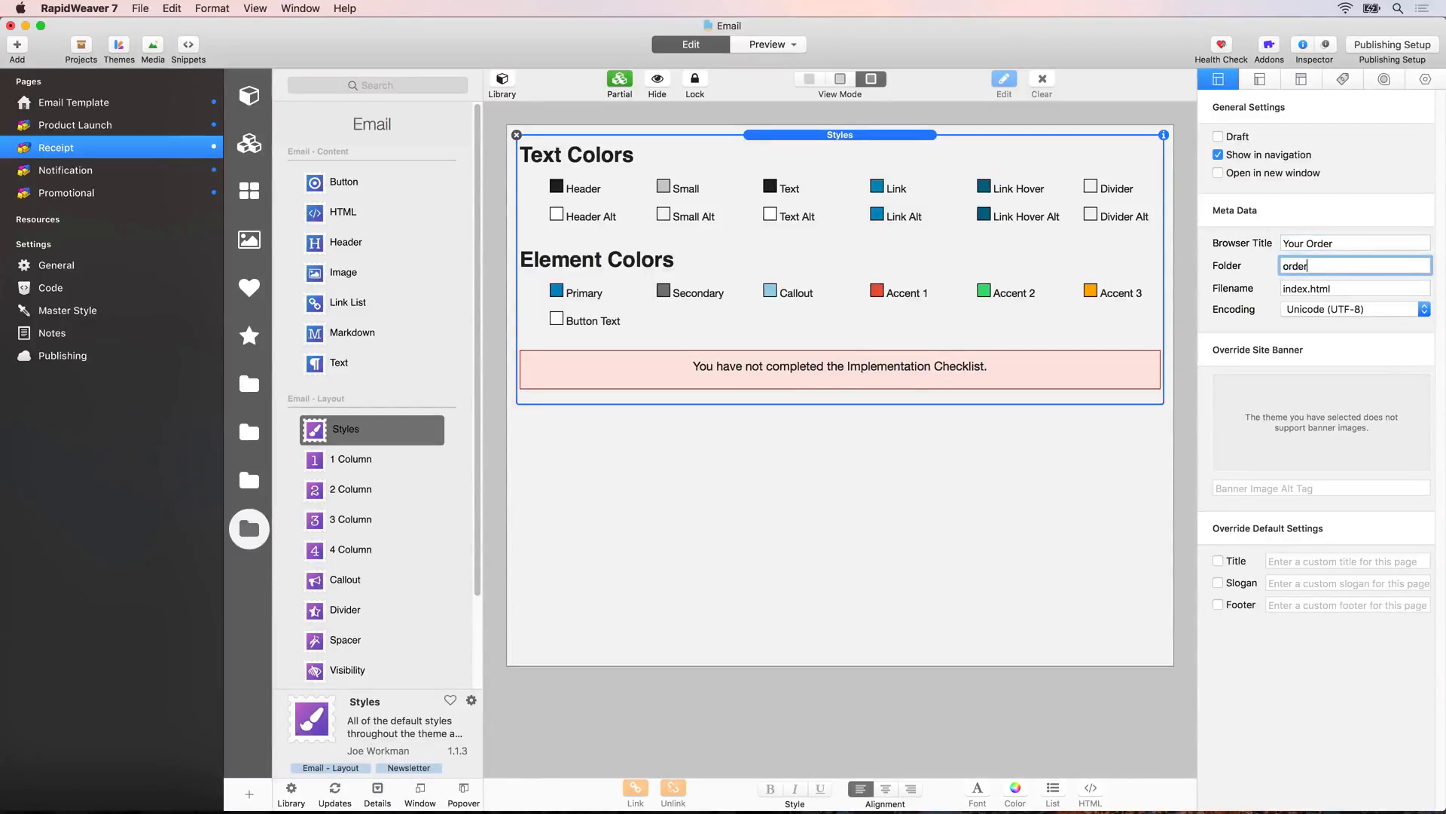
# - Override the page slogan with "Thanks for your order" and check off the title and slogan items in the Styles checklist
pyautogui.click(1239, 582)
pyautogui.click(1293, 583)
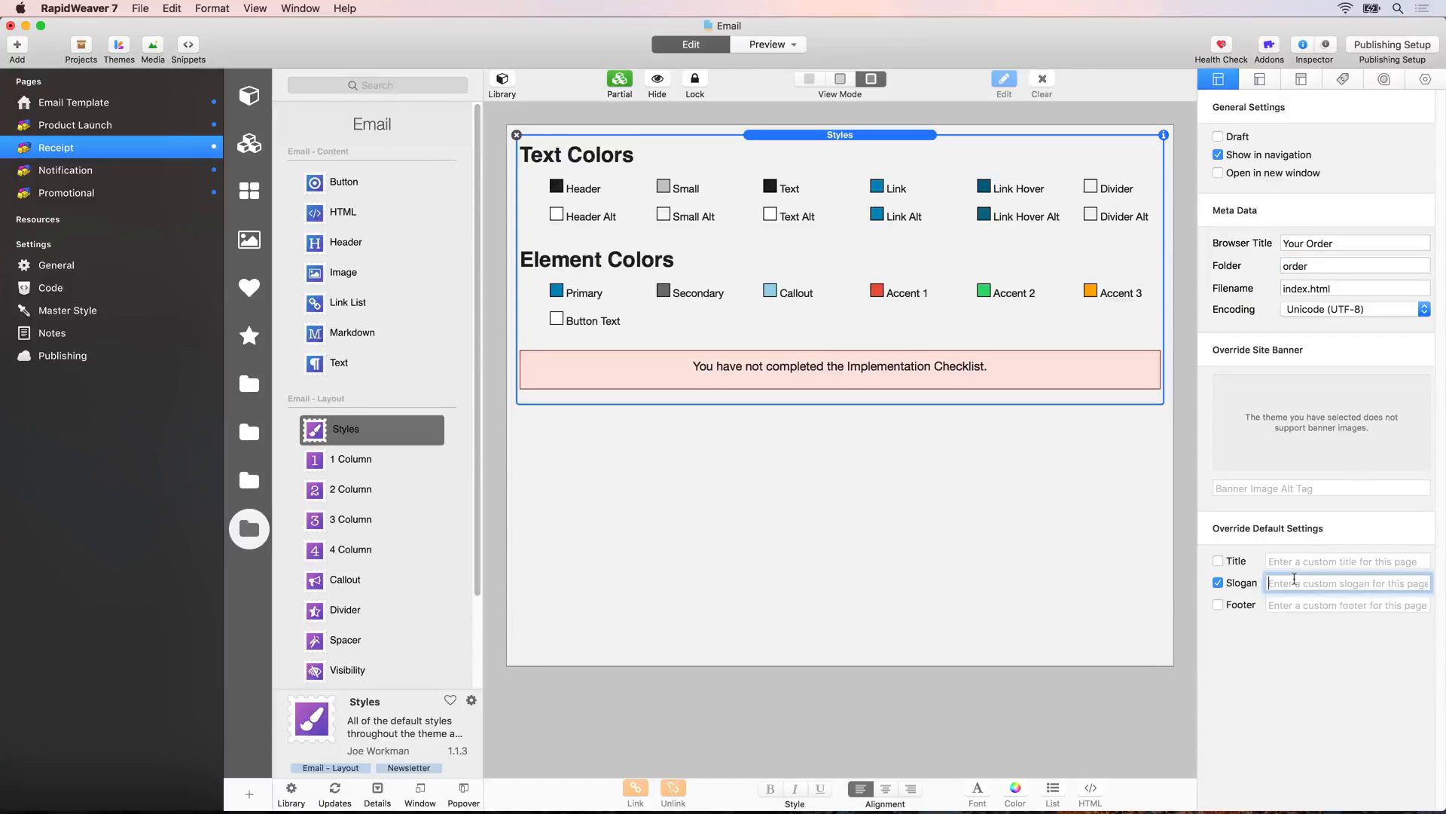
pyautogui.write('Thanks for your order')
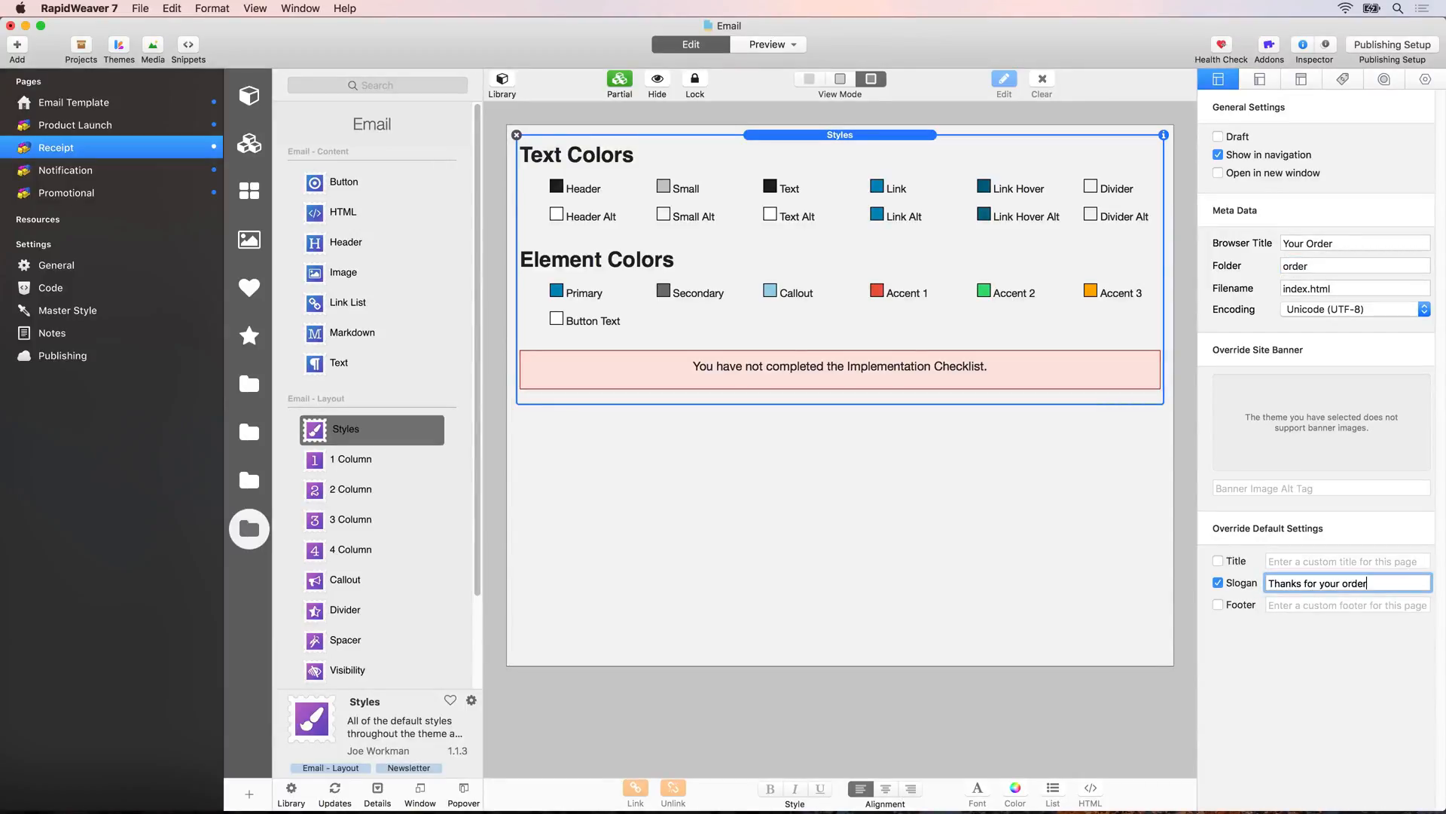
pyautogui.press('Return')
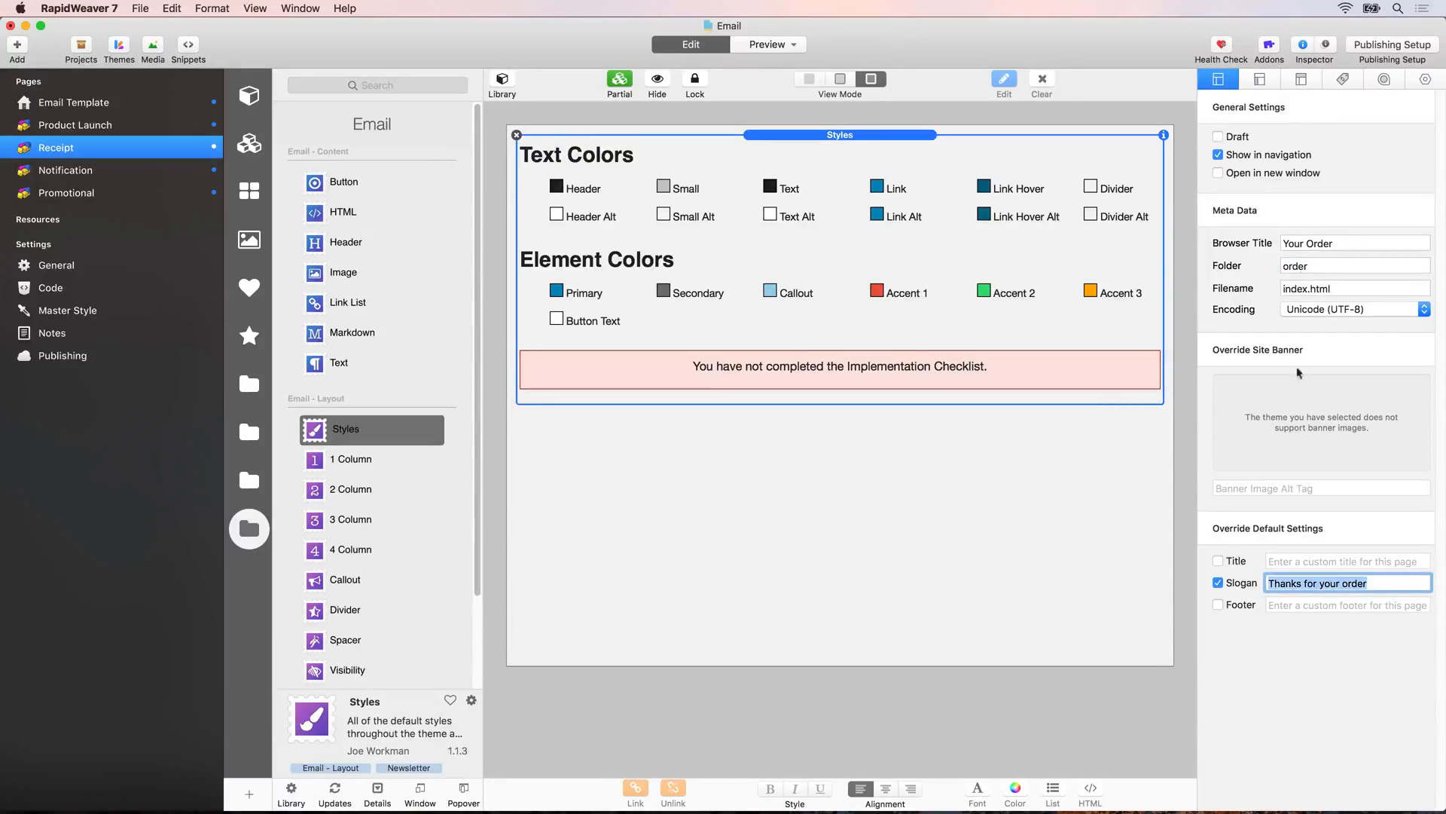
pyautogui.click(1410, 86)
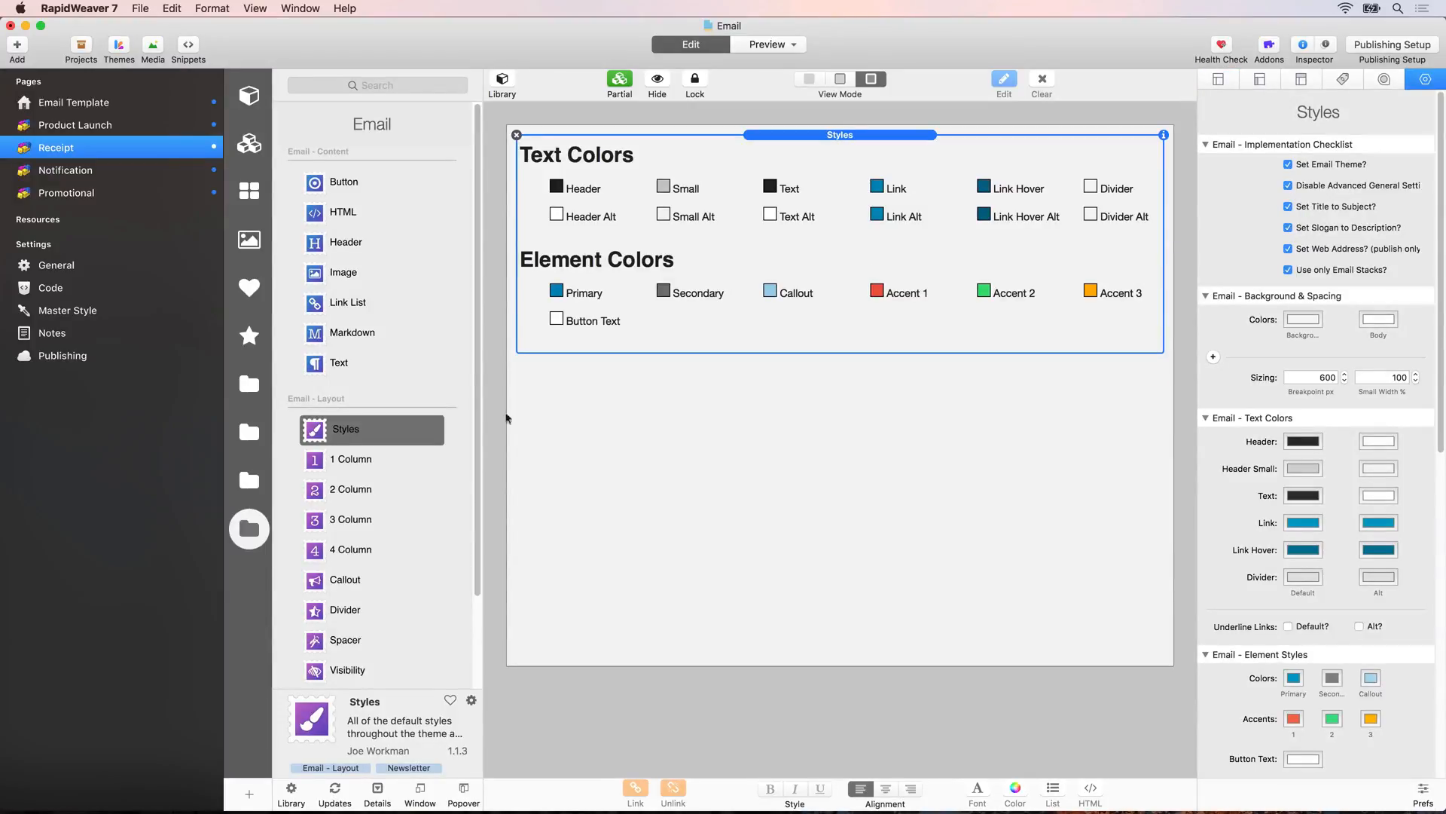
# - Add an email Wrapper below the Styles stack and place a 1 Column stack inside it
pyautogui.scroll(-3, 407, 450)
pyautogui.moveTo(329, 573); pyautogui.dragTo(818, 436)
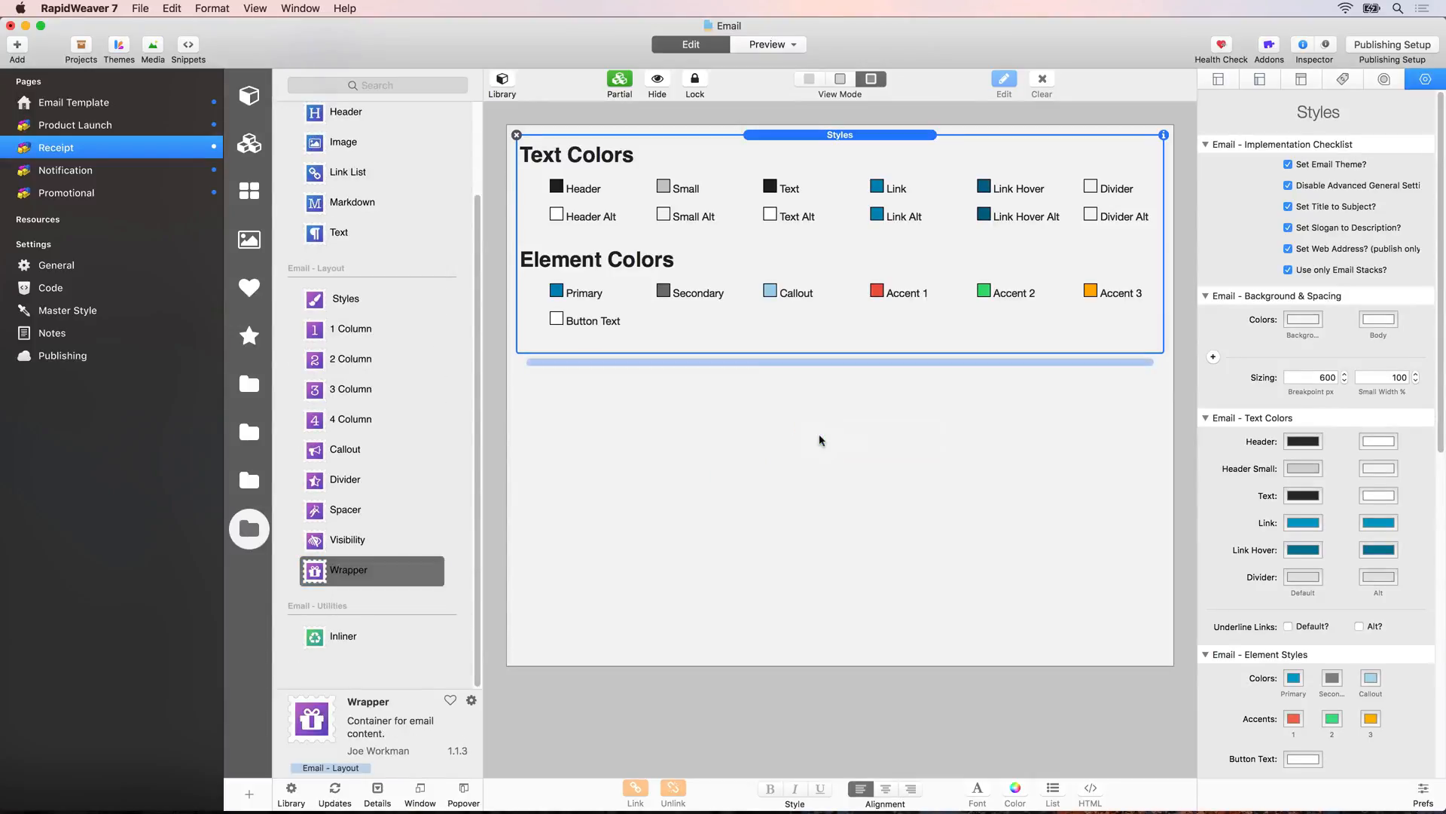
pyautogui.moveTo(323, 329); pyautogui.dragTo(803, 403)
pyautogui.scroll(5, 407, 282)
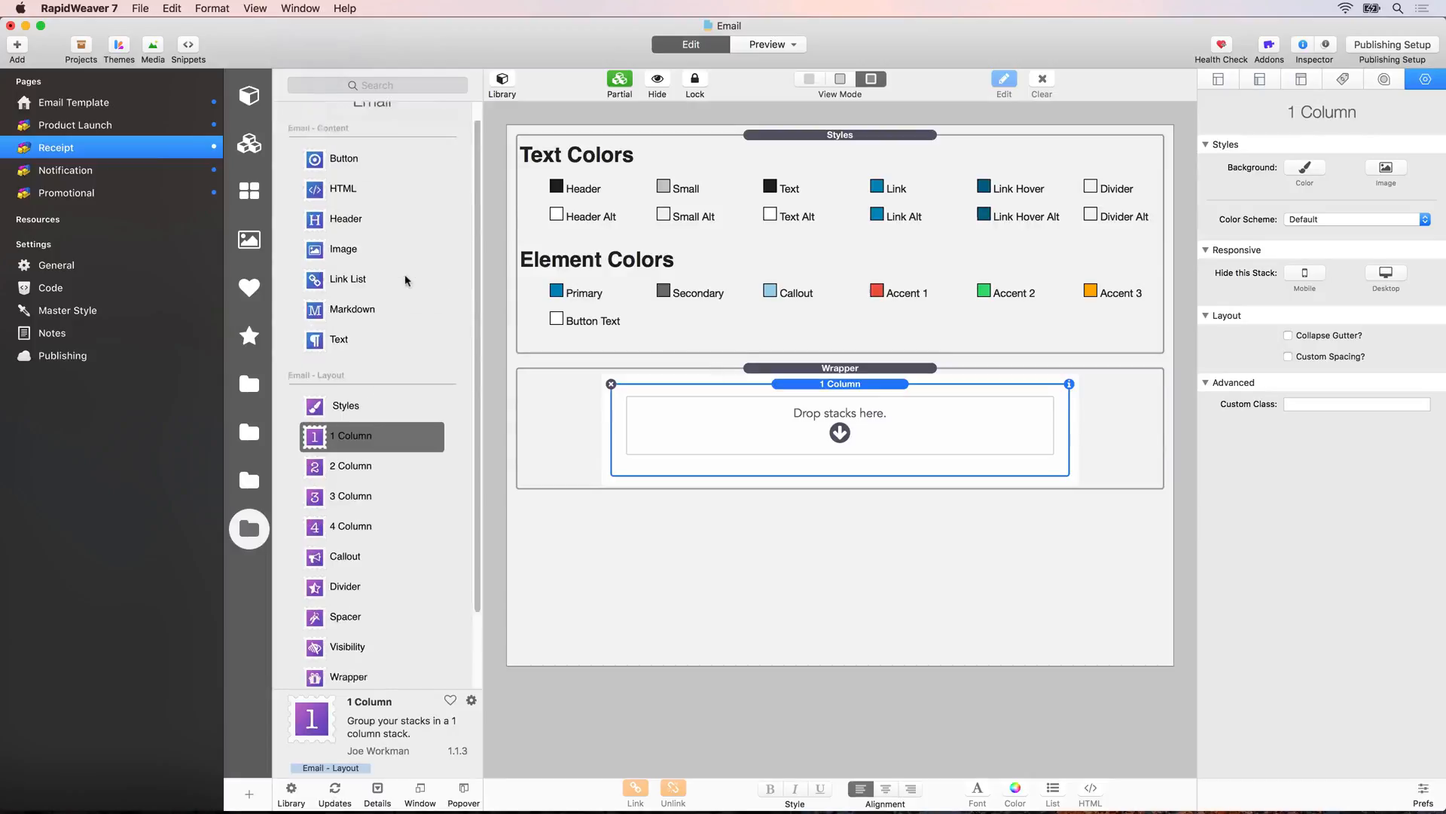
# - Add an email Image stack inside the column and assign it realmac.png from the General folder of Assets
pyautogui.moveTo(331, 283); pyautogui.dragTo(827, 454)
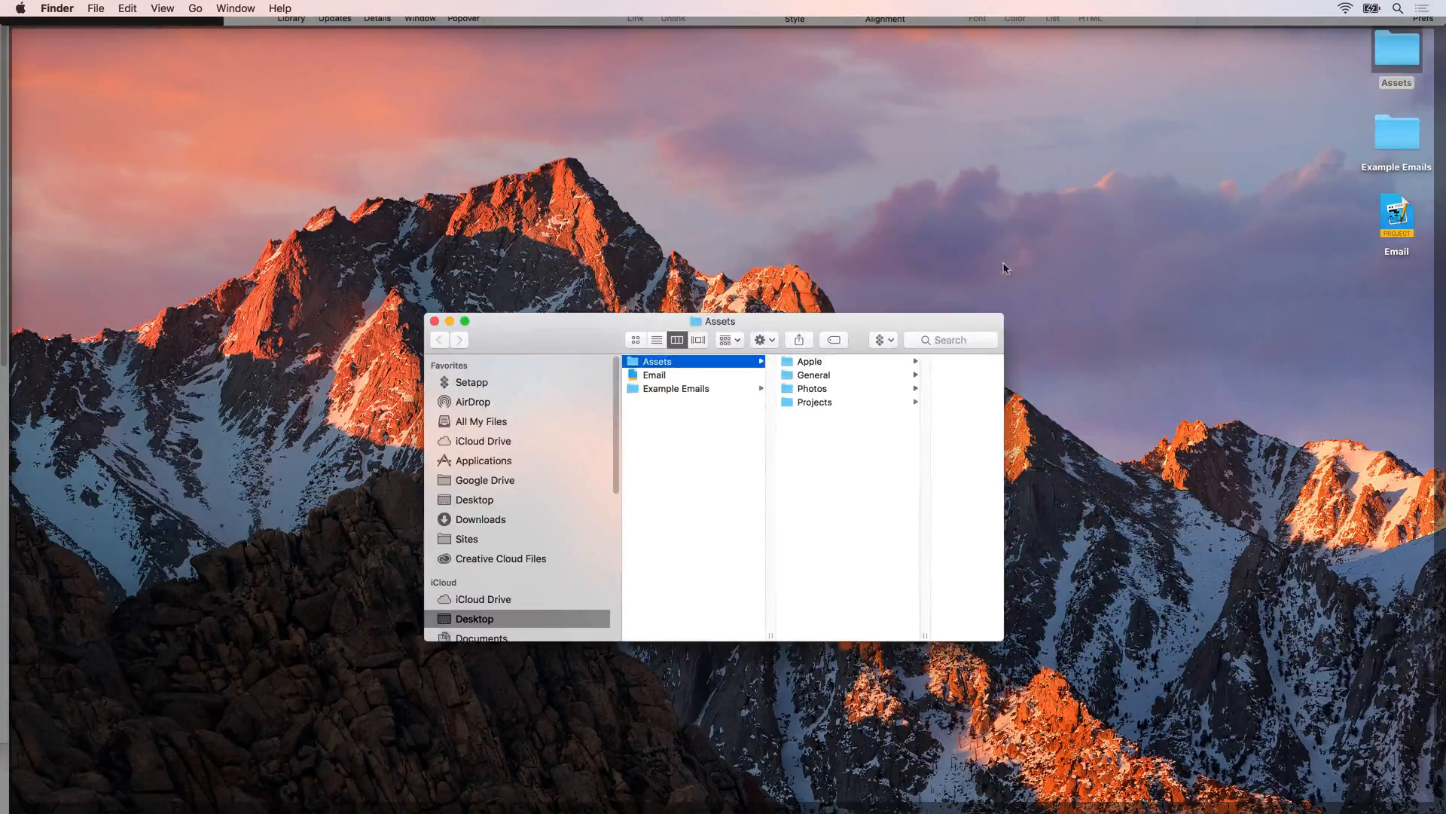
pyautogui.click(821, 376)
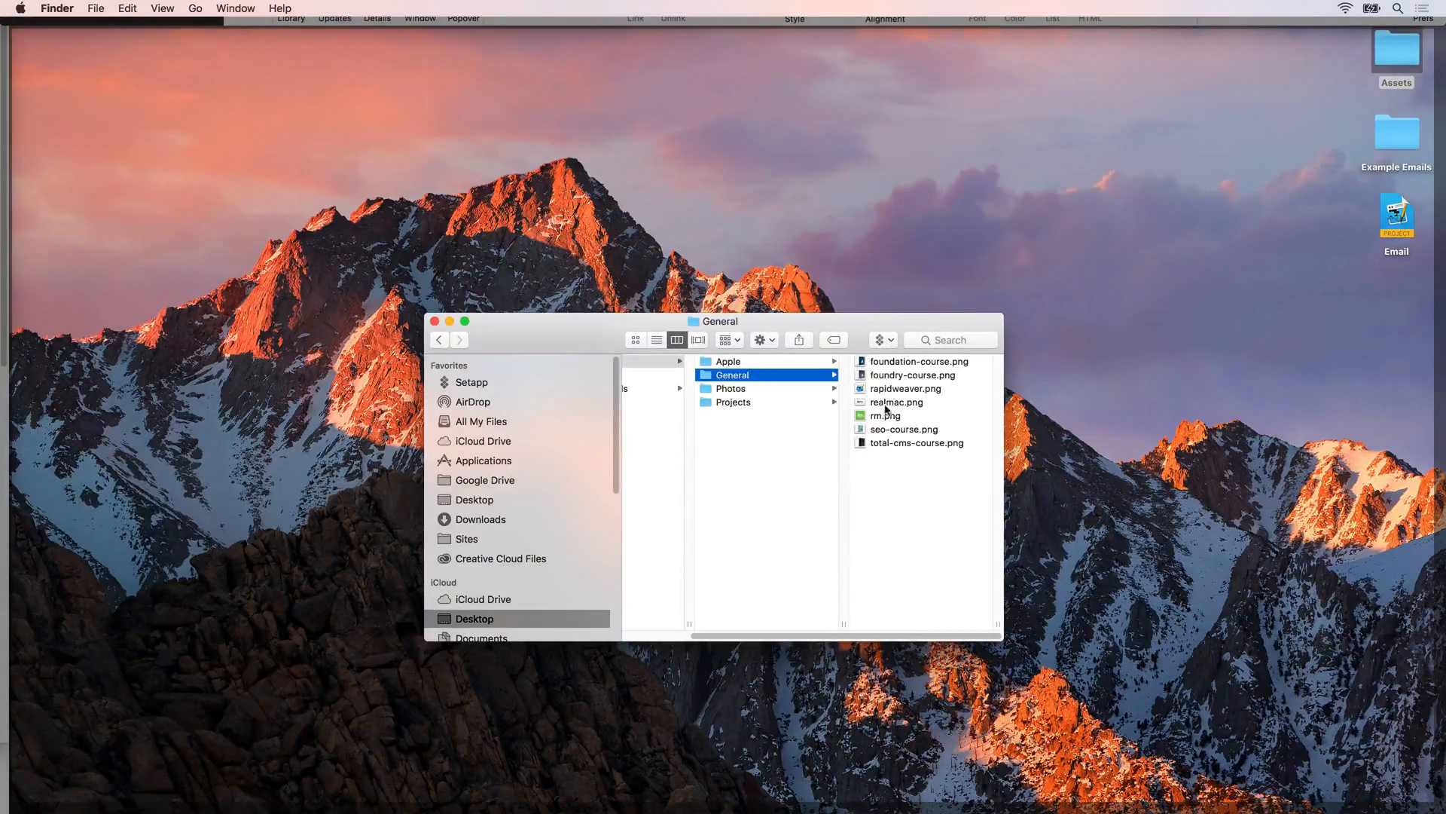
pyautogui.moveTo(887, 409); pyautogui.dragTo(1239, 325)
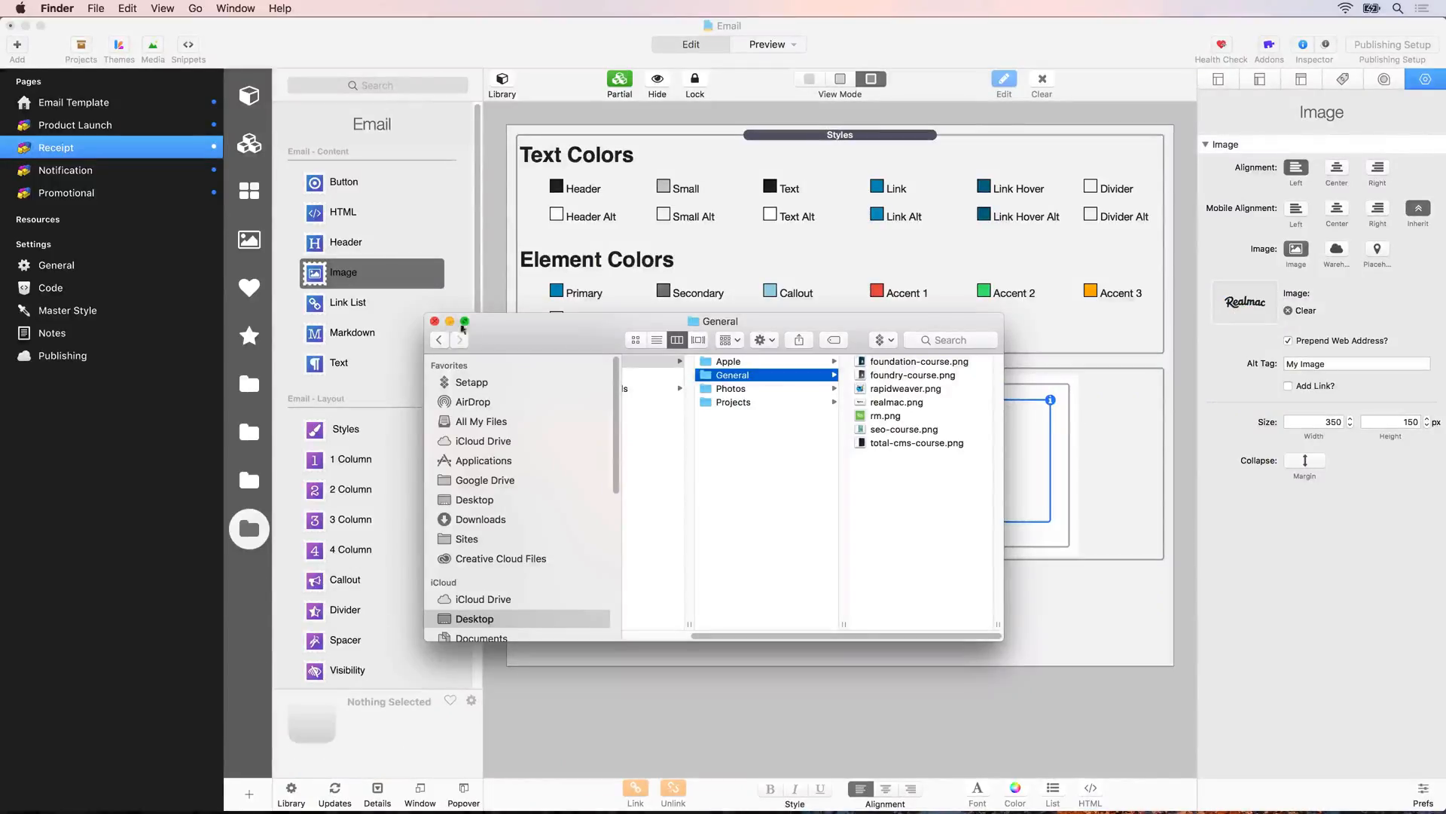
# - Open realmac.png in Preview, check its pixel dimensions in the file info, and return to the RapidWeaver project
pyautogui.doubleClick(893, 403)
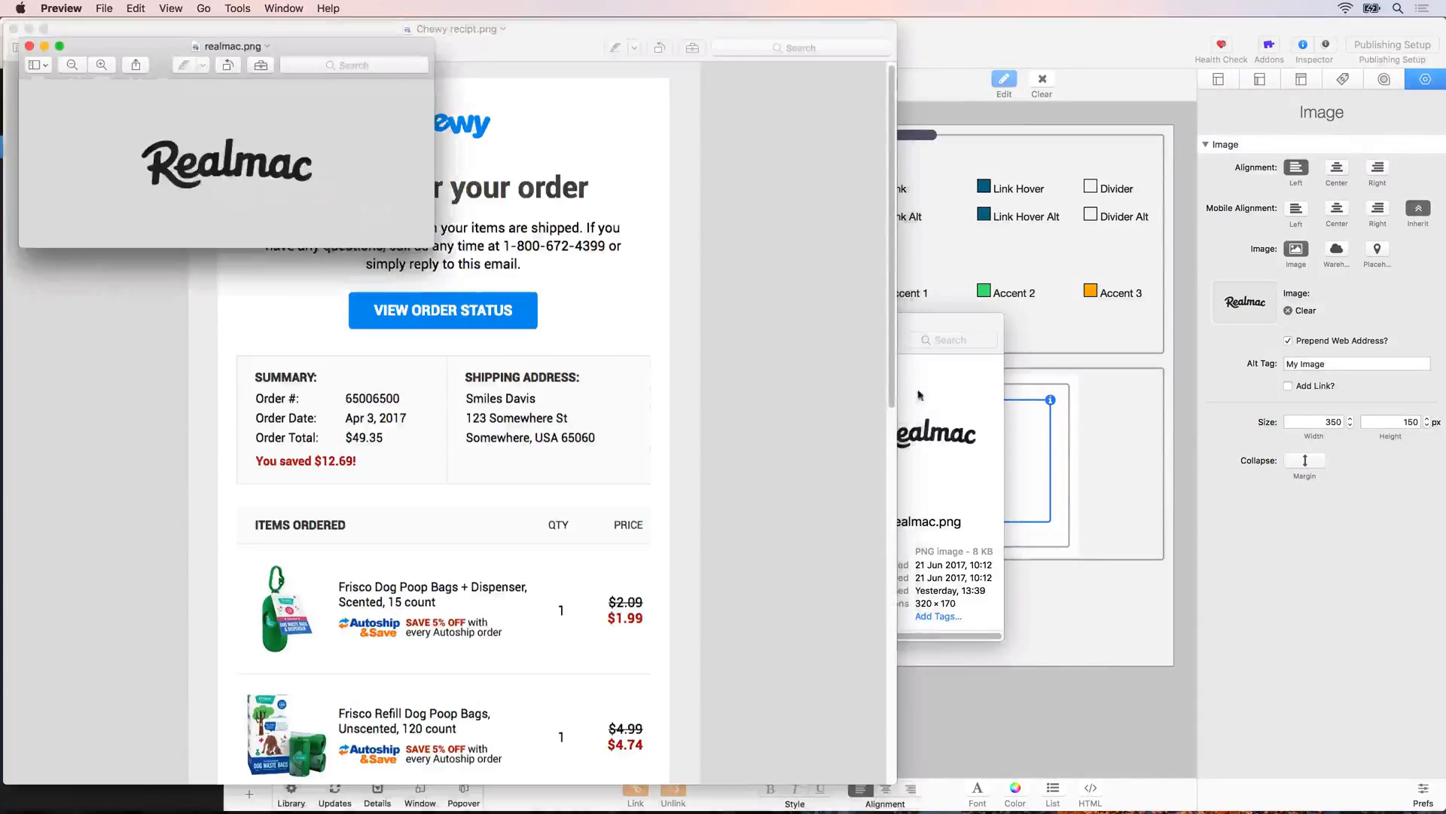
pyautogui.press('super+i')
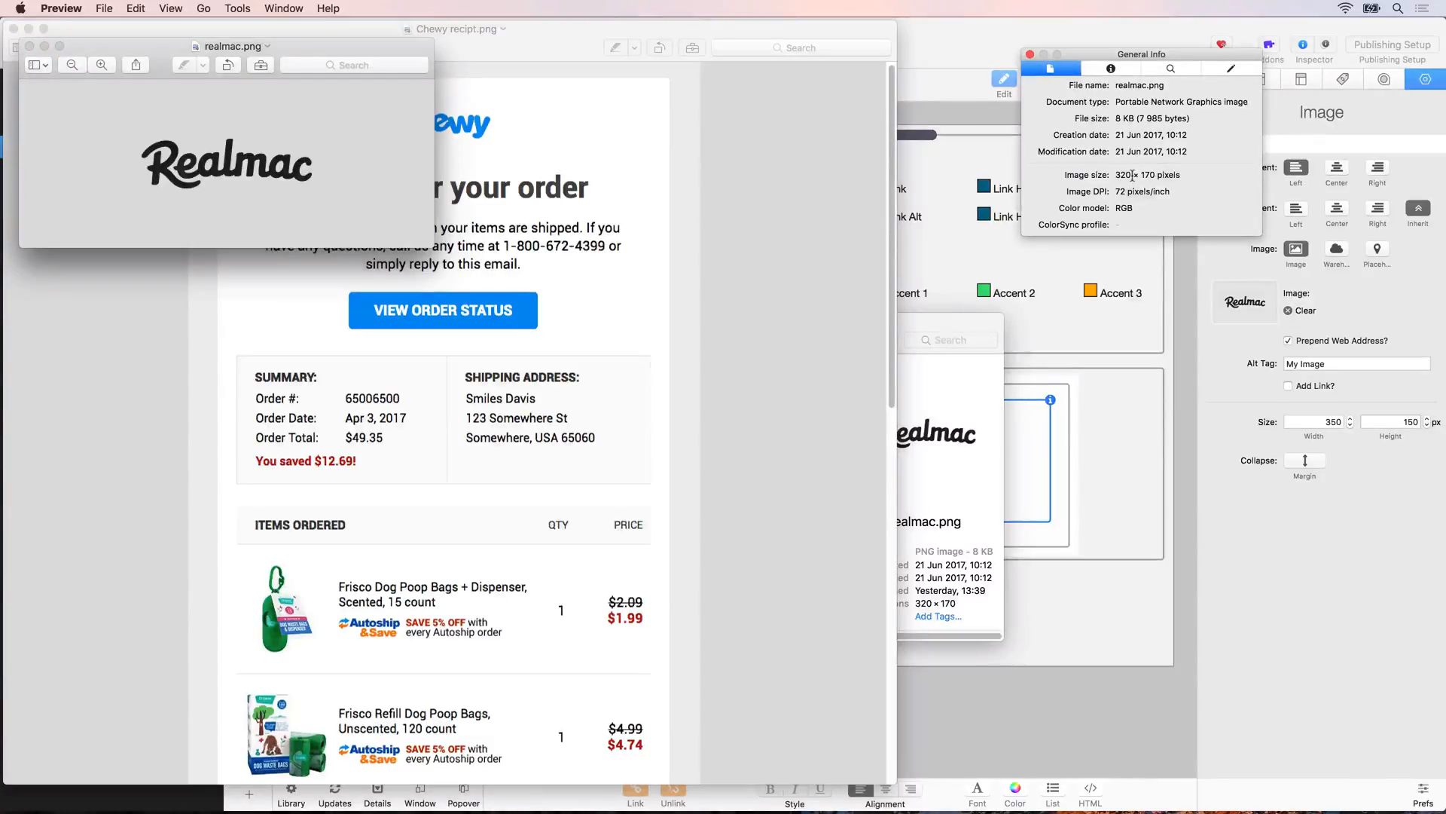
pyautogui.click(1094, 413)
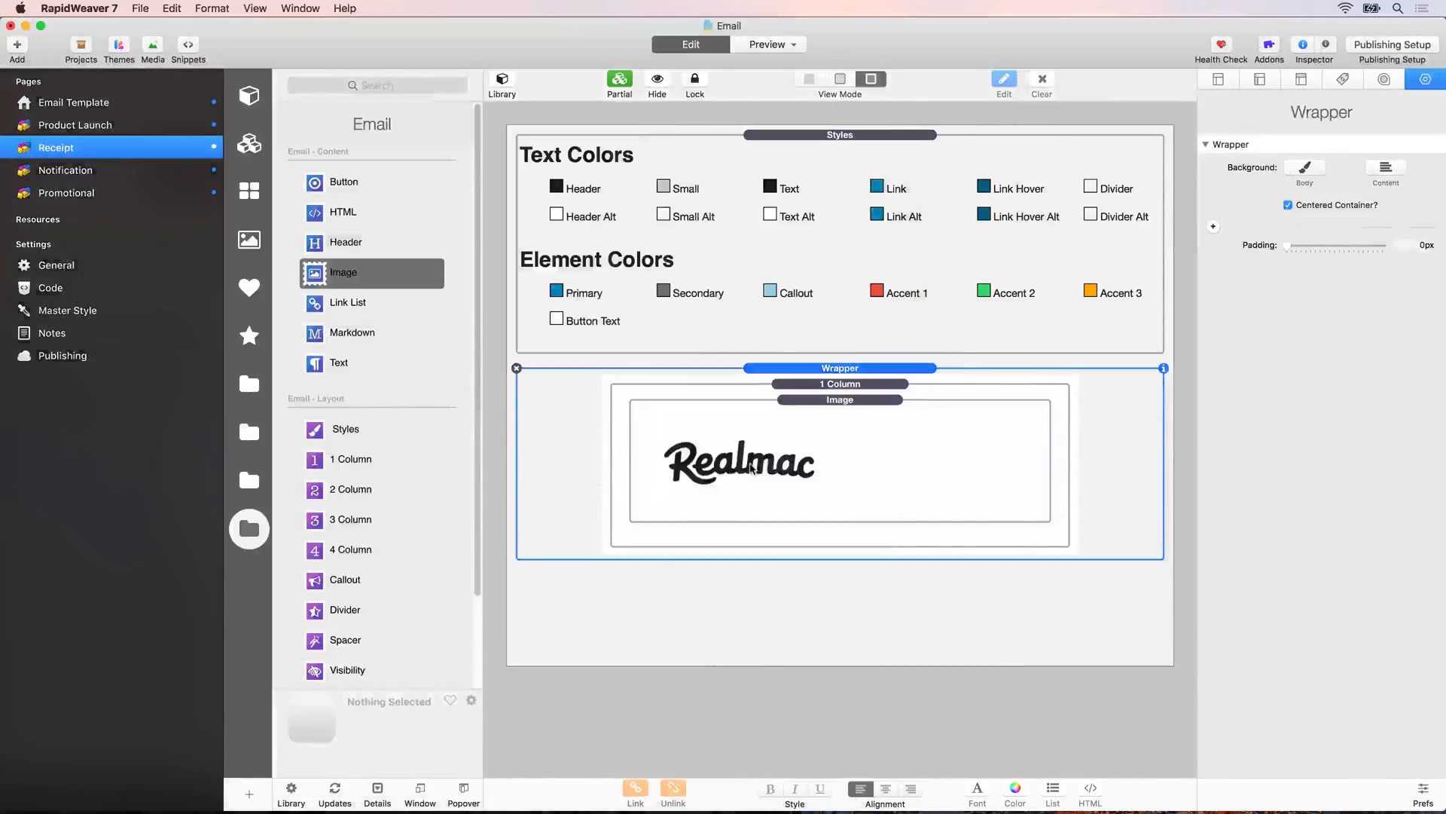
# - Set the Realmac logo image's size to 160 px wide and 85 px high
pyautogui.click(872, 432)
pyautogui.doubleClick(1330, 422)
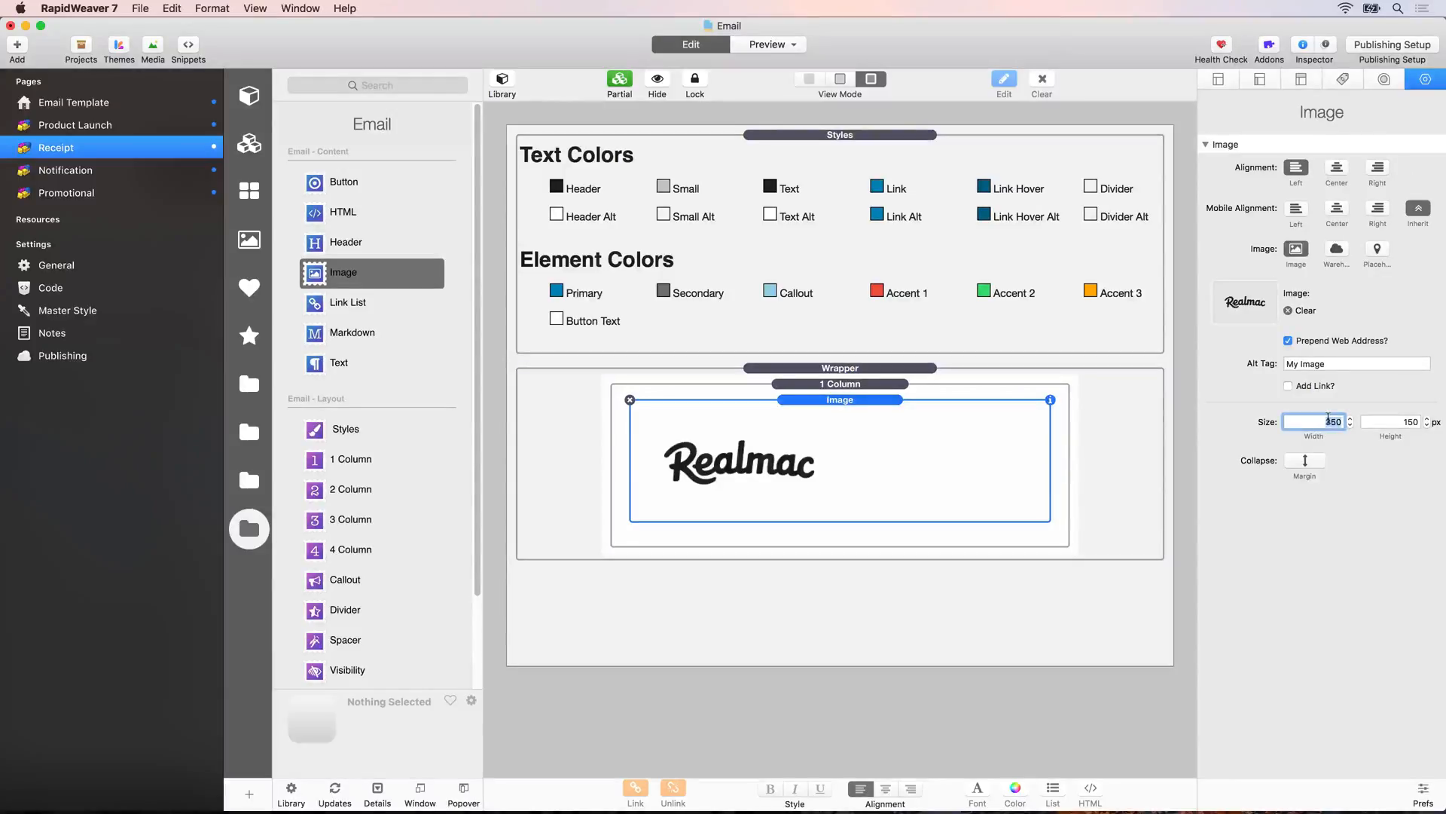
pyautogui.write('160')
pyautogui.press('Tab')
pyautogui.write('85')
pyautogui.press('Return')
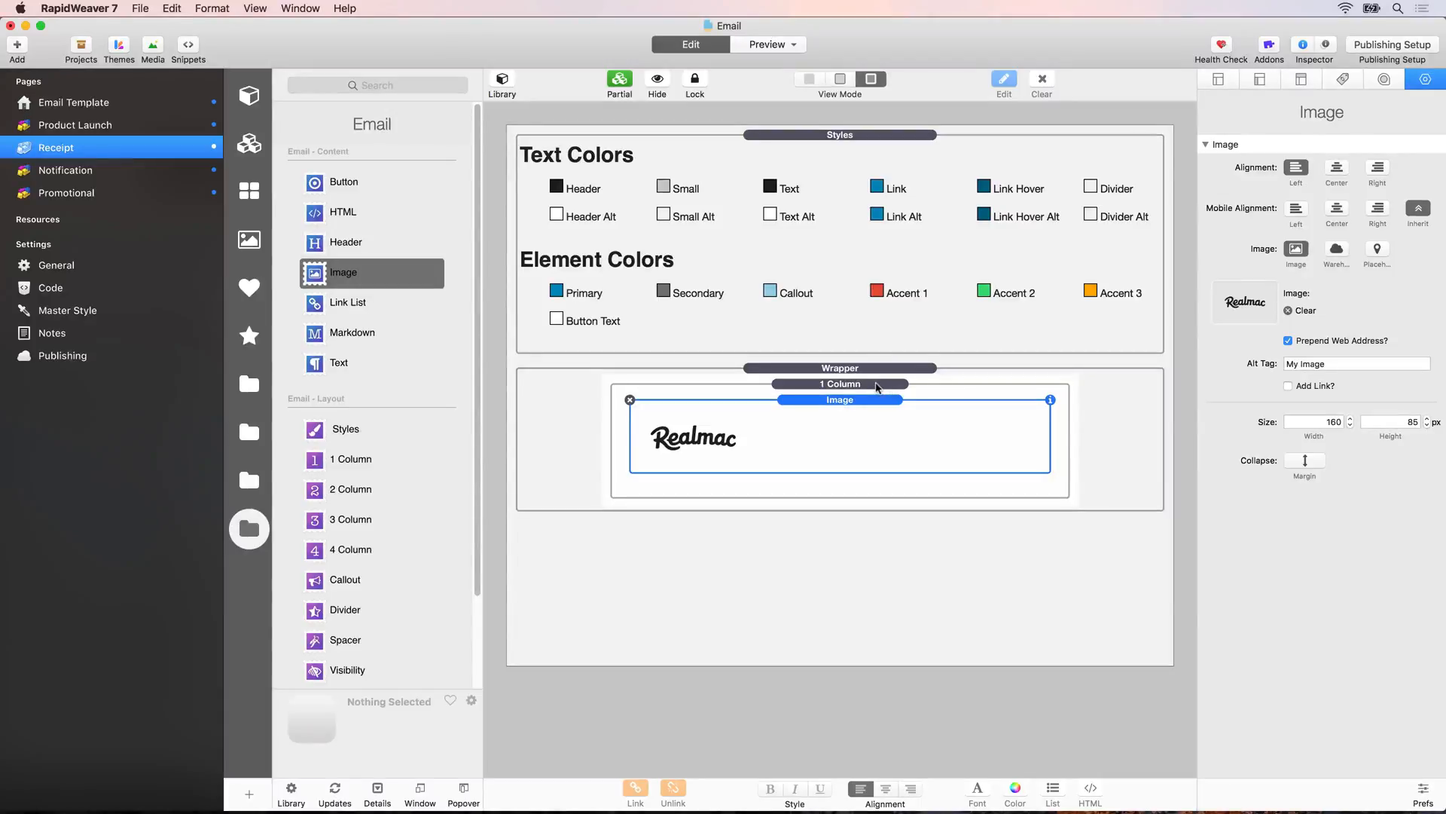
# - Enable custom spacing on the logo's 1 Column stack and set its top and bottom padding to 20 px
pyautogui.click(876, 387)
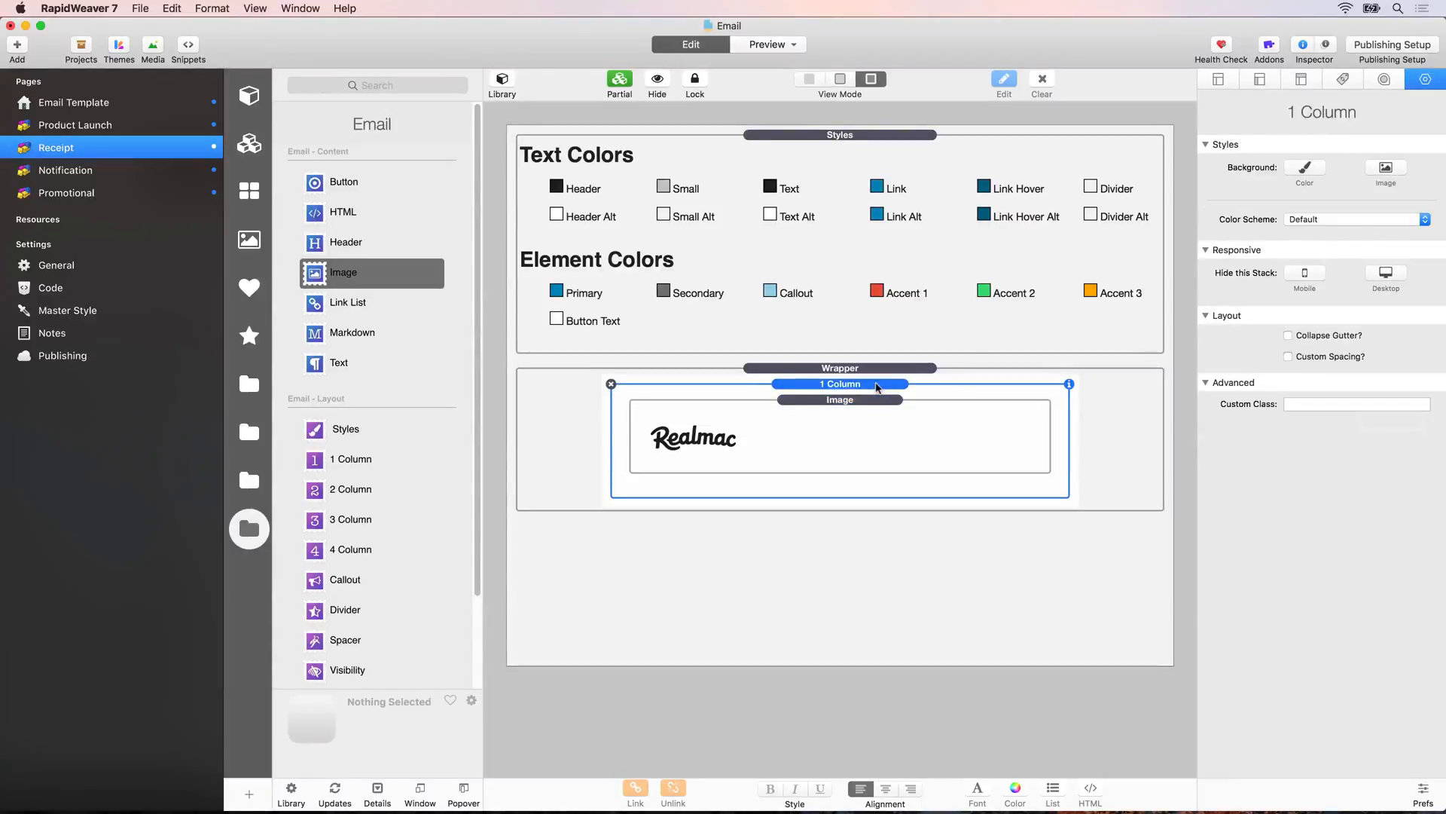
pyautogui.click(1289, 357)
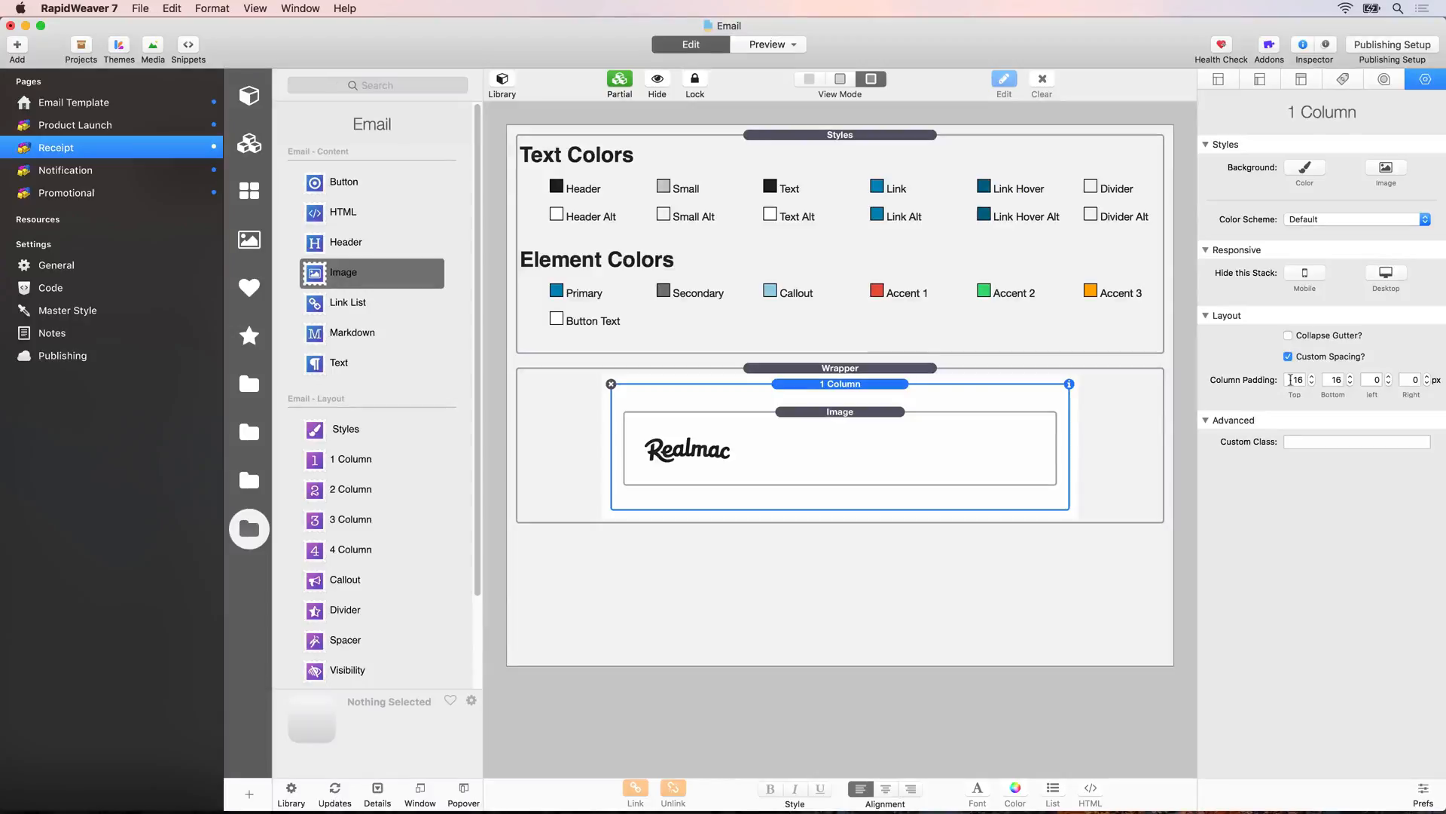
pyautogui.click(1289, 380)
pyautogui.write('20')
pyautogui.press('Tab')
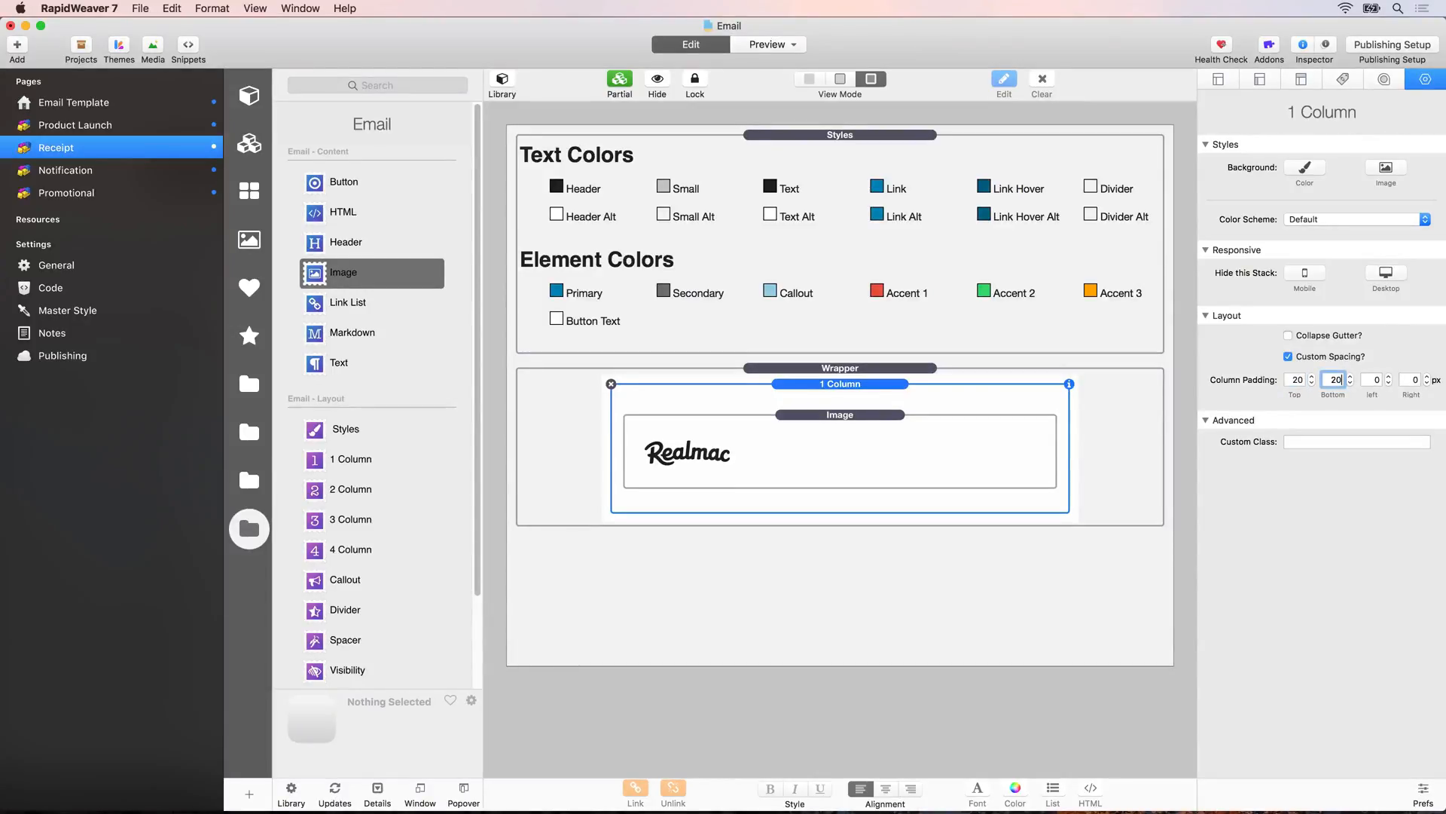
pyautogui.write('20')
# - Switch the Wrapper stack to individual padding values and set its left and right padding to 40 px
pyautogui.click(867, 369)
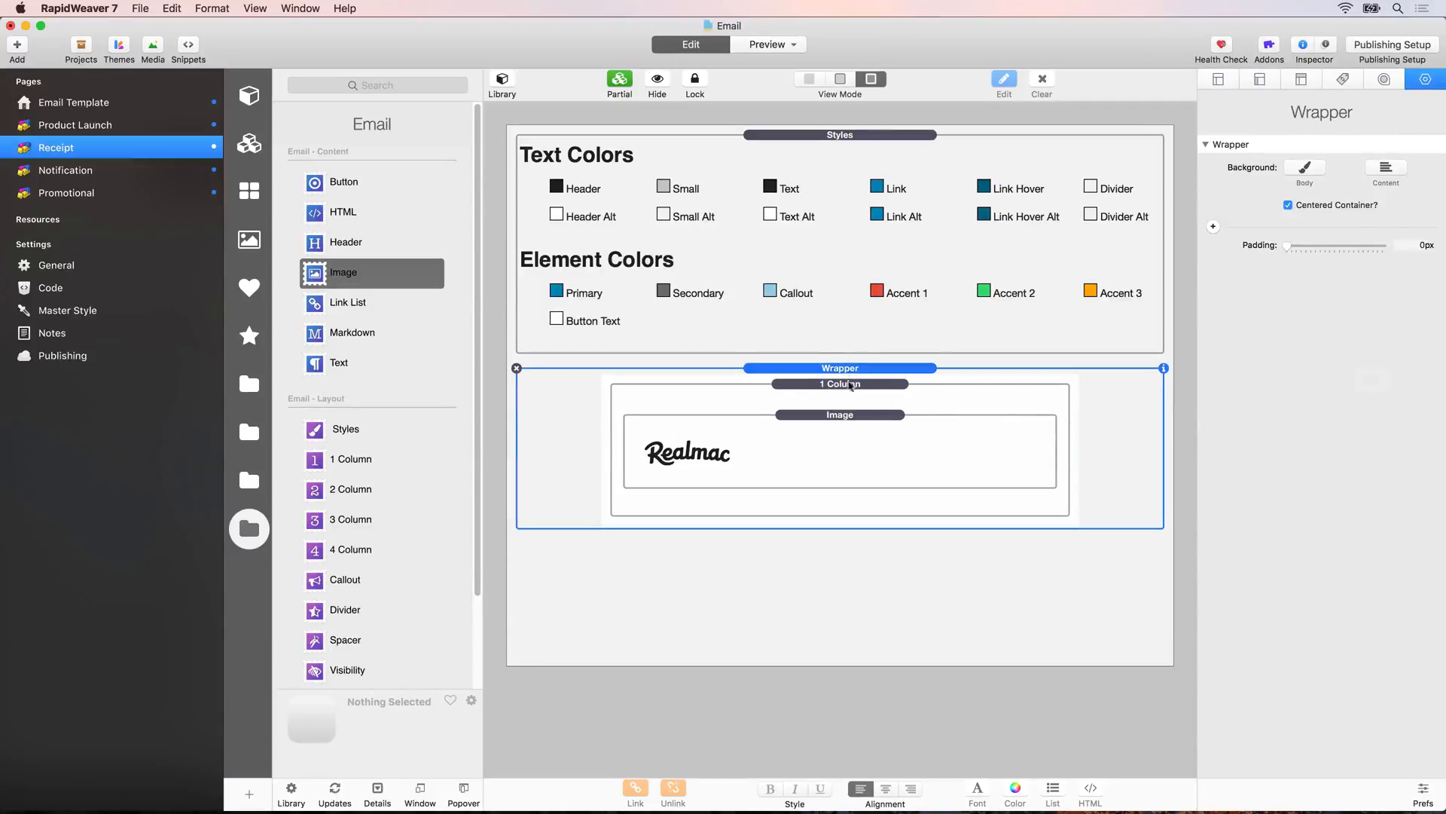
pyautogui.click(1213, 226)
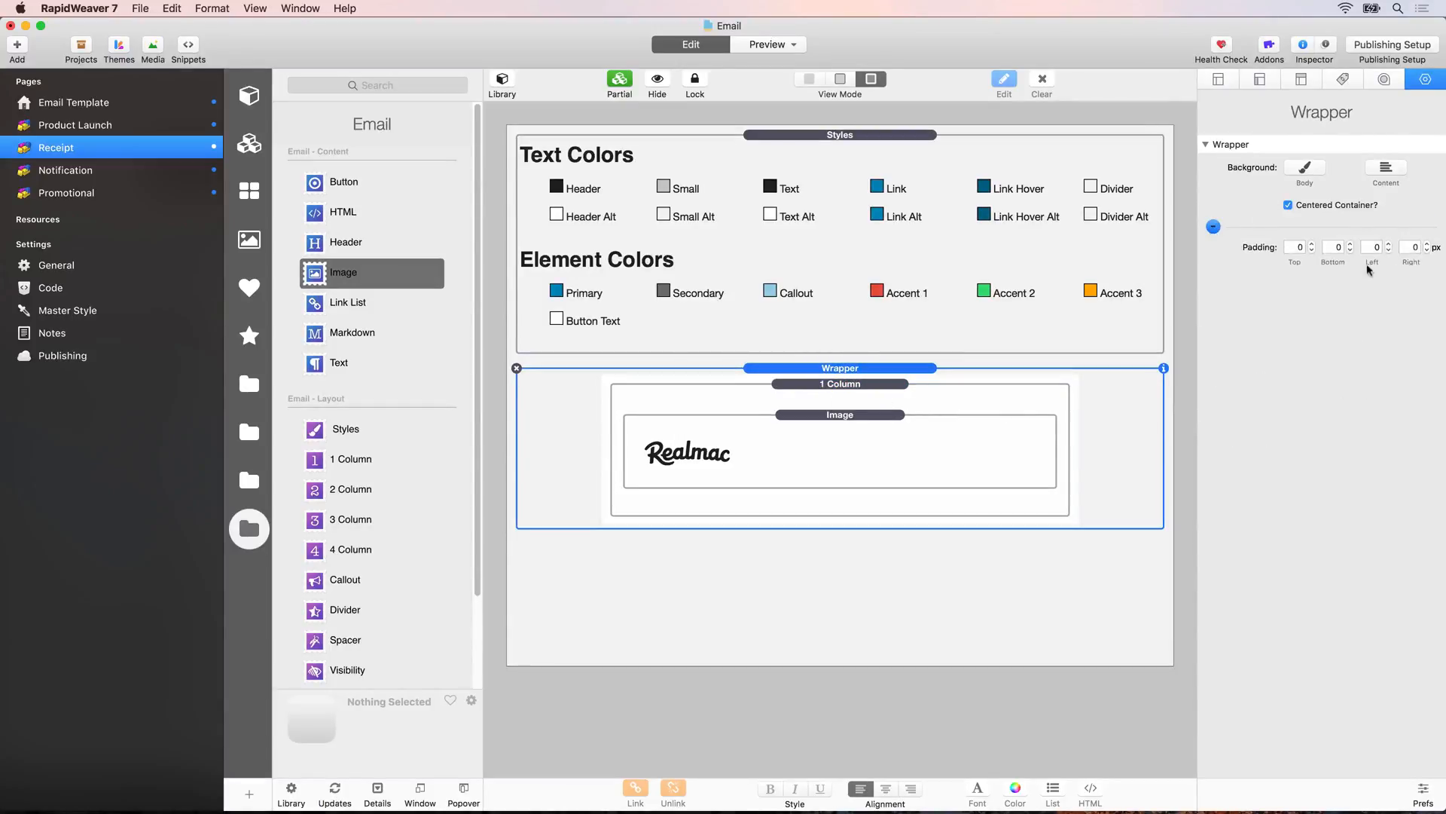
pyautogui.click(1379, 247)
pyautogui.write('40')
pyautogui.press('Tab')
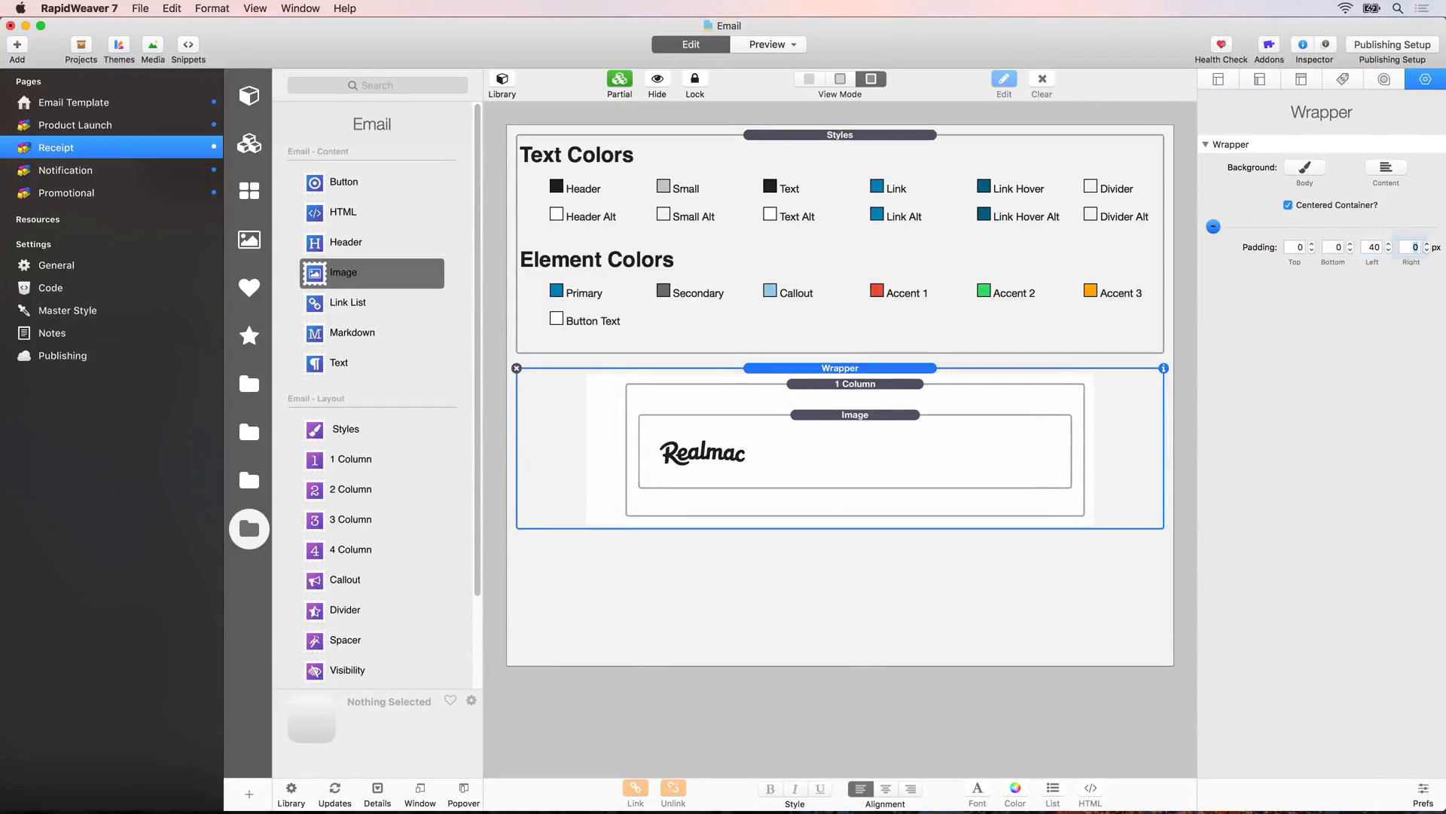
pyautogui.write('40')
pyautogui.press('Tab')
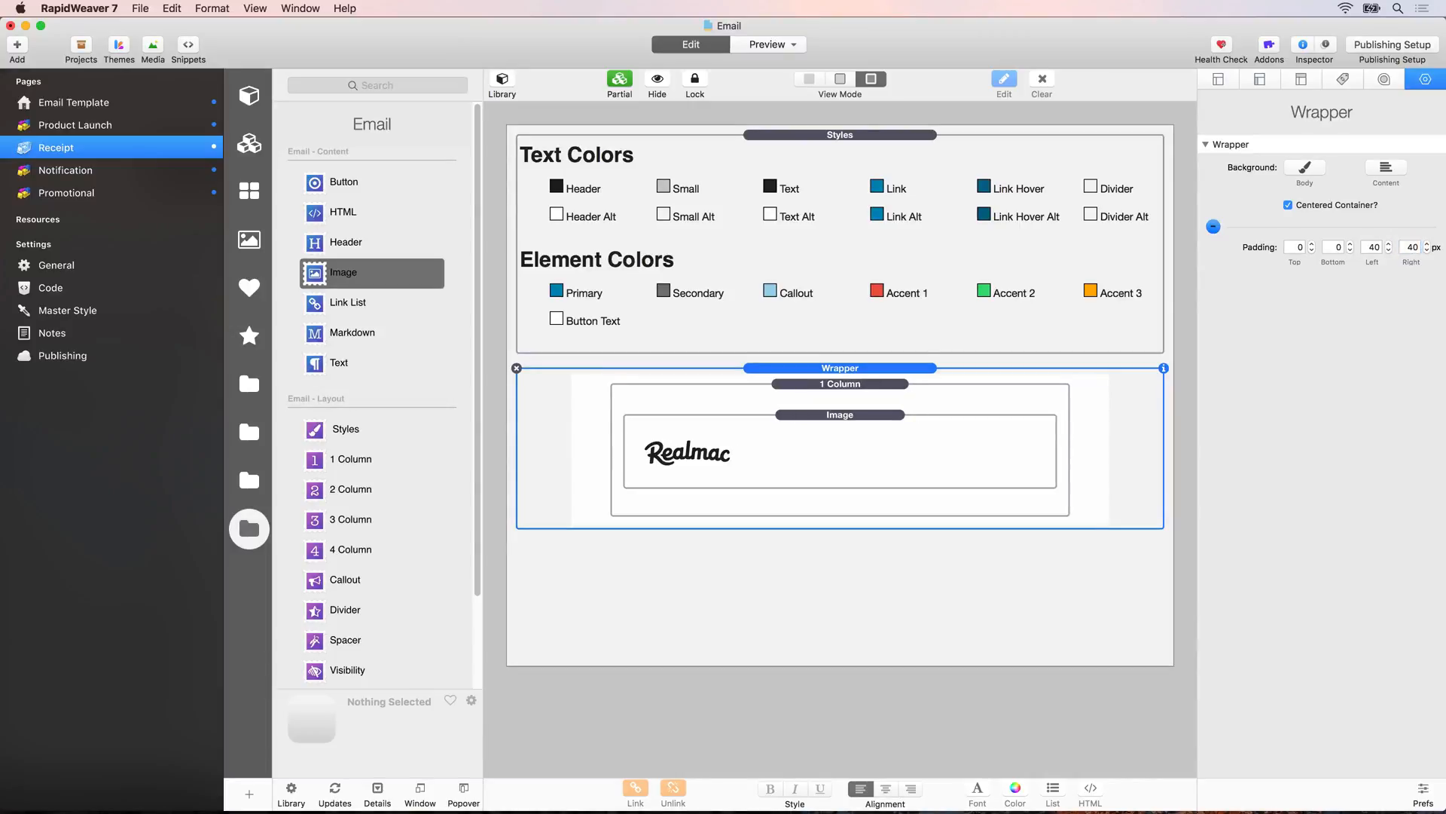
# - Preview the receipt page in Safari, check the Chewy receipt in Preview after closing realmac.png and the file info, and return to RapidWeaver
pyautogui.press('super+shift+r')
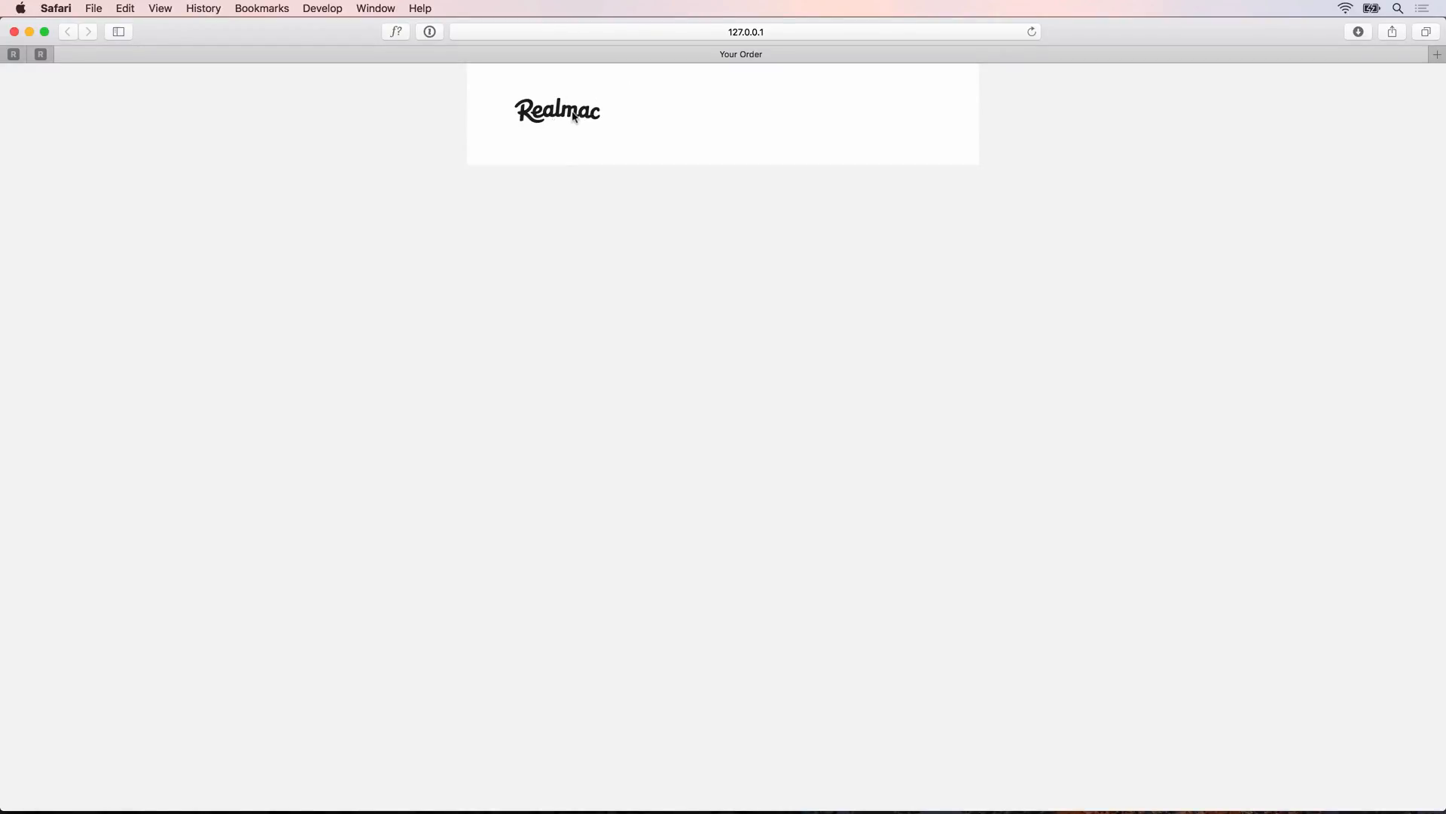
pyautogui.press('super+space')
pyautogui.write('pr')
pyautogui.press('Return')
pyautogui.press('super+n')
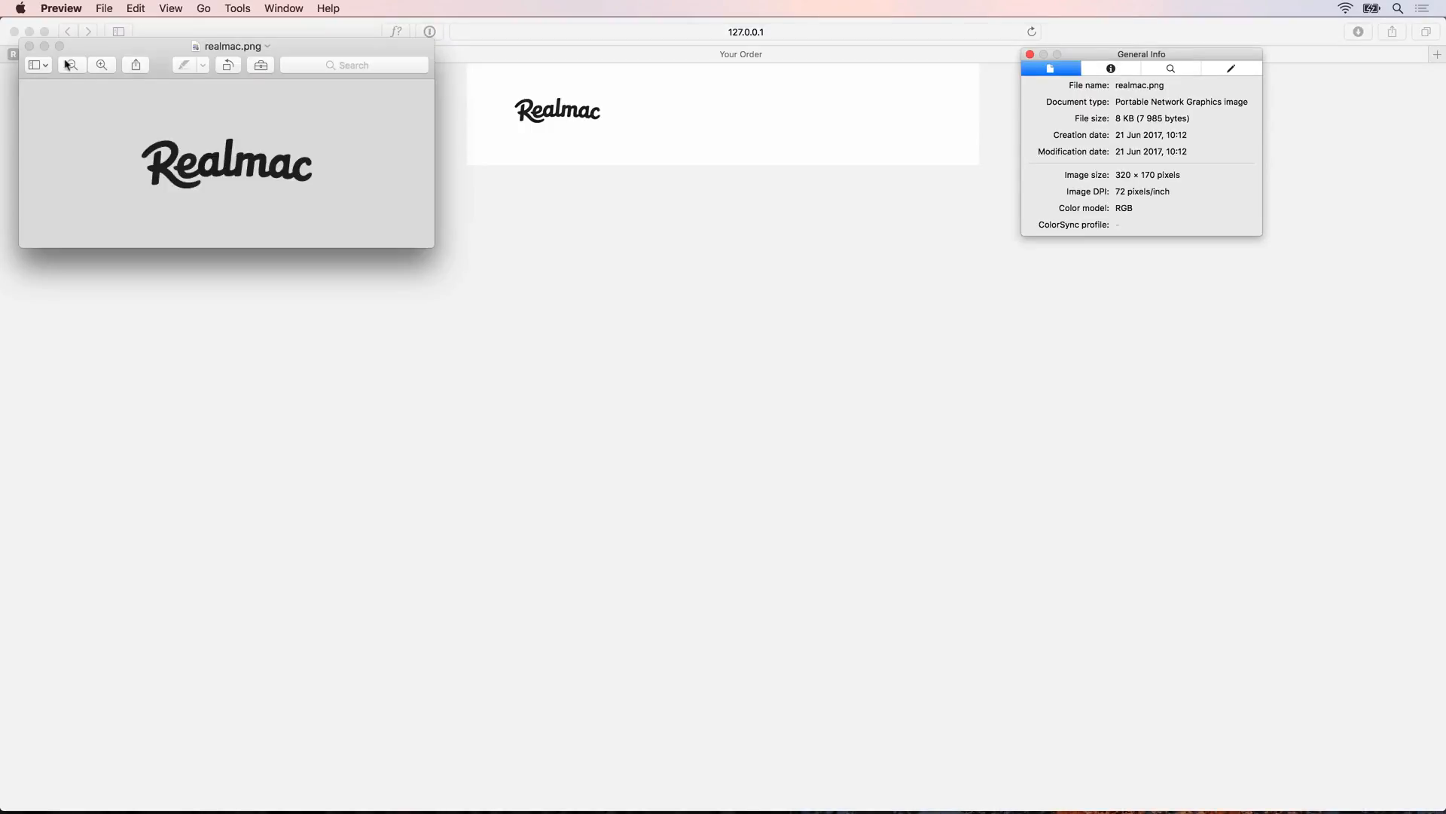
pyautogui.click(30, 46)
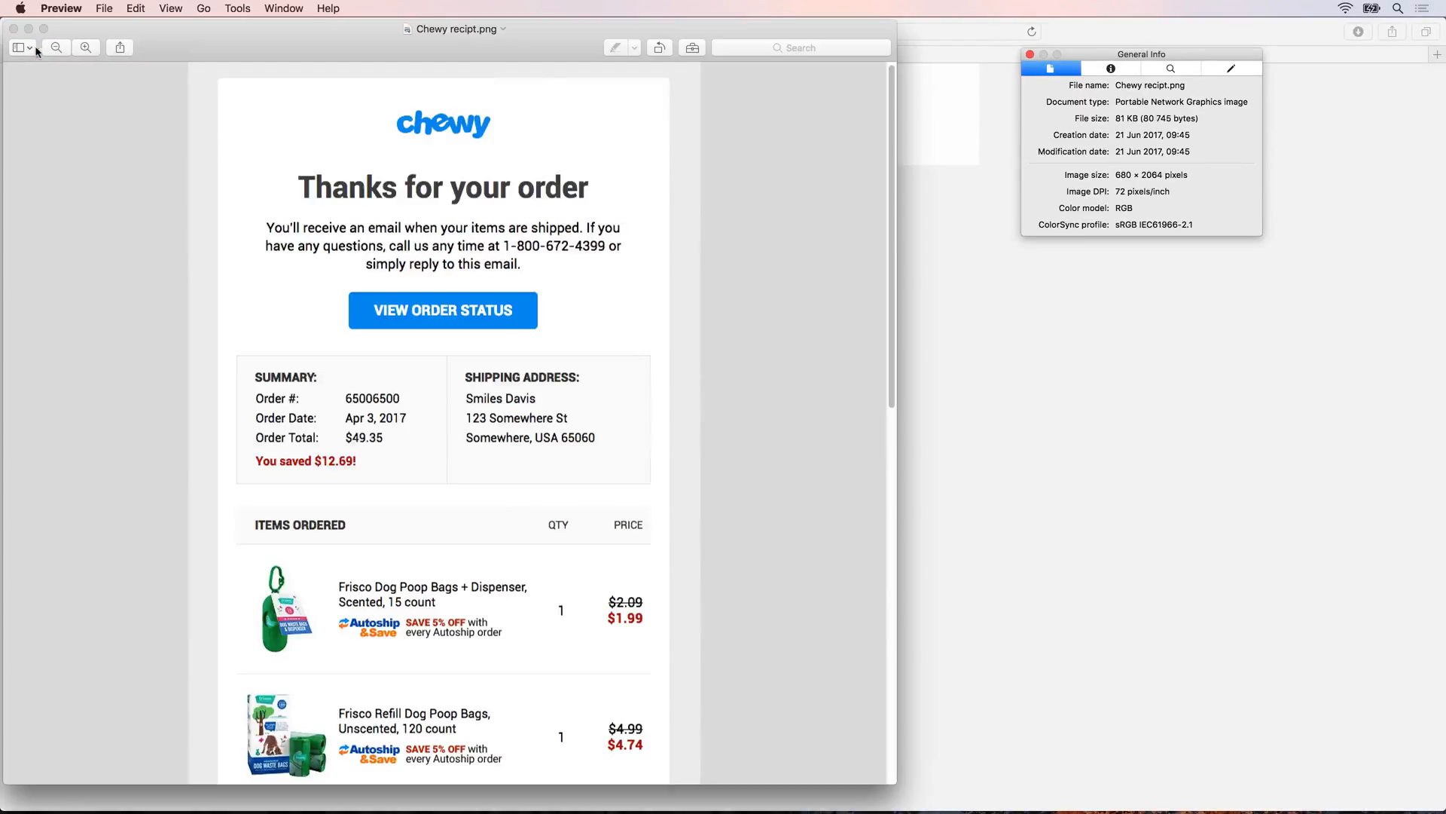
pyautogui.click(1030, 55)
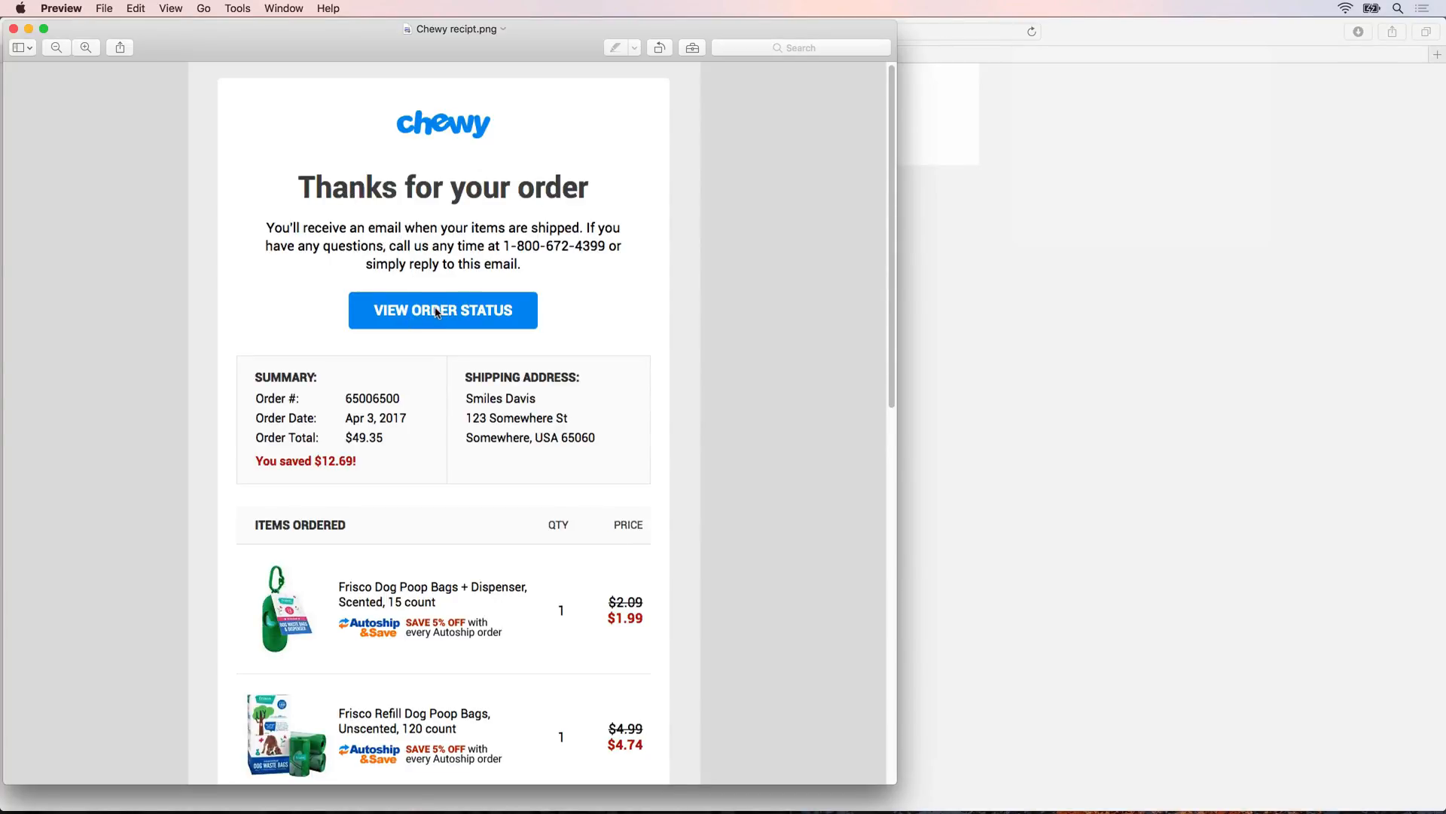
pyautogui.press('super+Tab')
pyautogui.press('super+Tab')
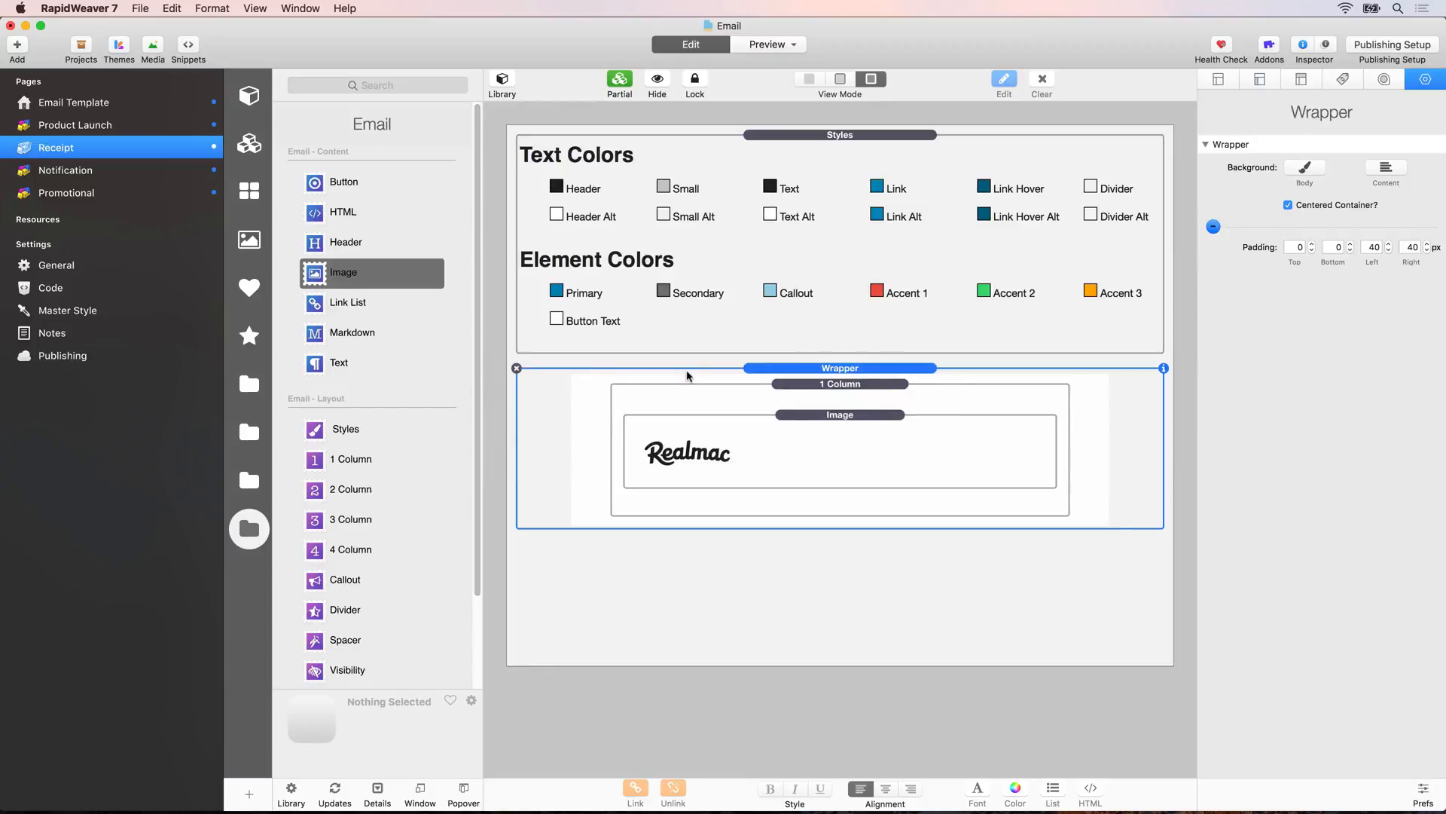
# - Center the Realmac logo image and add Header, Text and Button stacks below it inside the 1 Column stack
pyautogui.click(843, 423)
pyautogui.click(1335, 168)
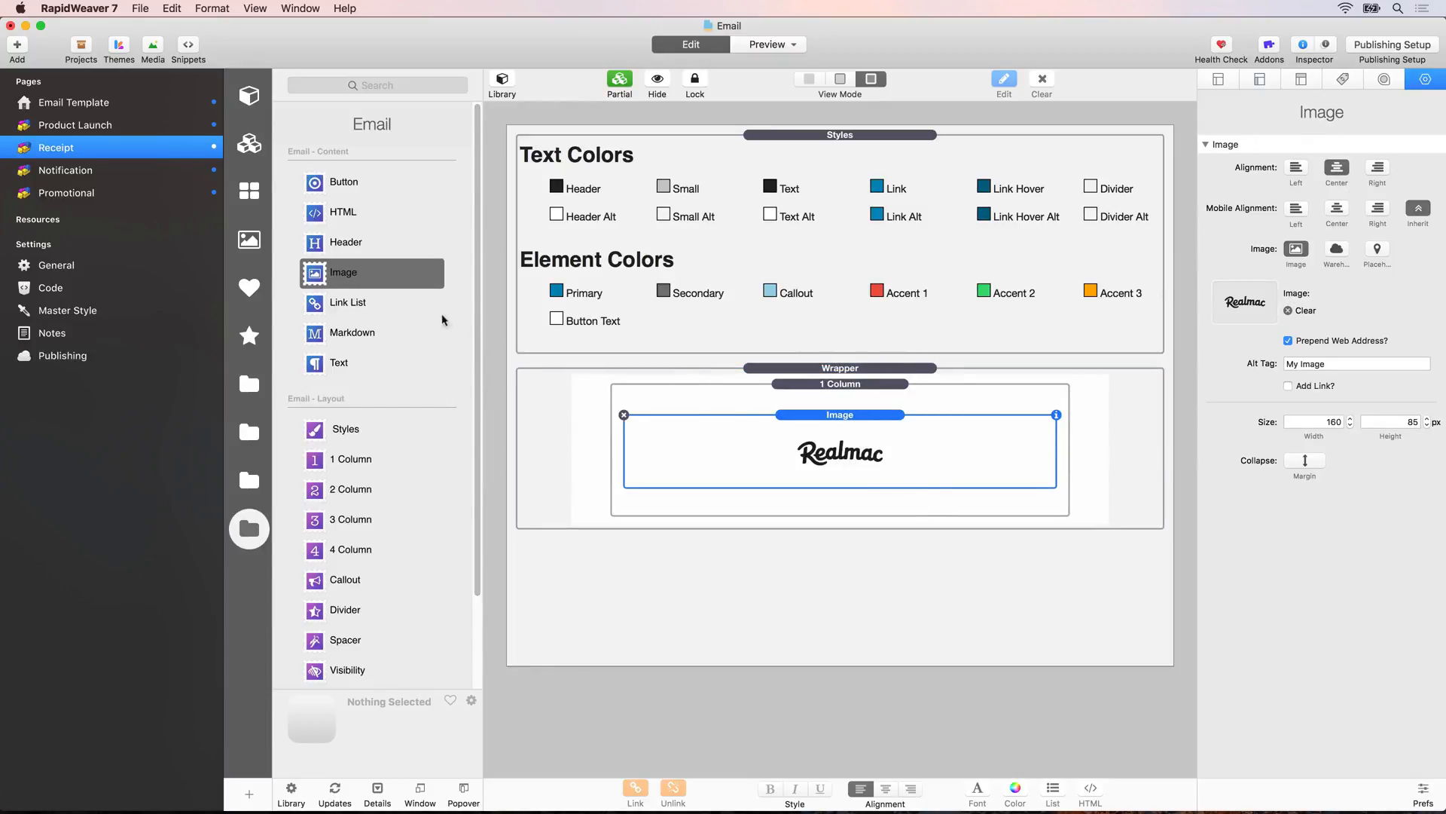
pyautogui.moveTo(313, 245); pyautogui.dragTo(736, 487)
pyautogui.moveTo(315, 365); pyautogui.dragTo(766, 574)
pyautogui.moveTo(316, 193); pyautogui.dragTo(805, 680)
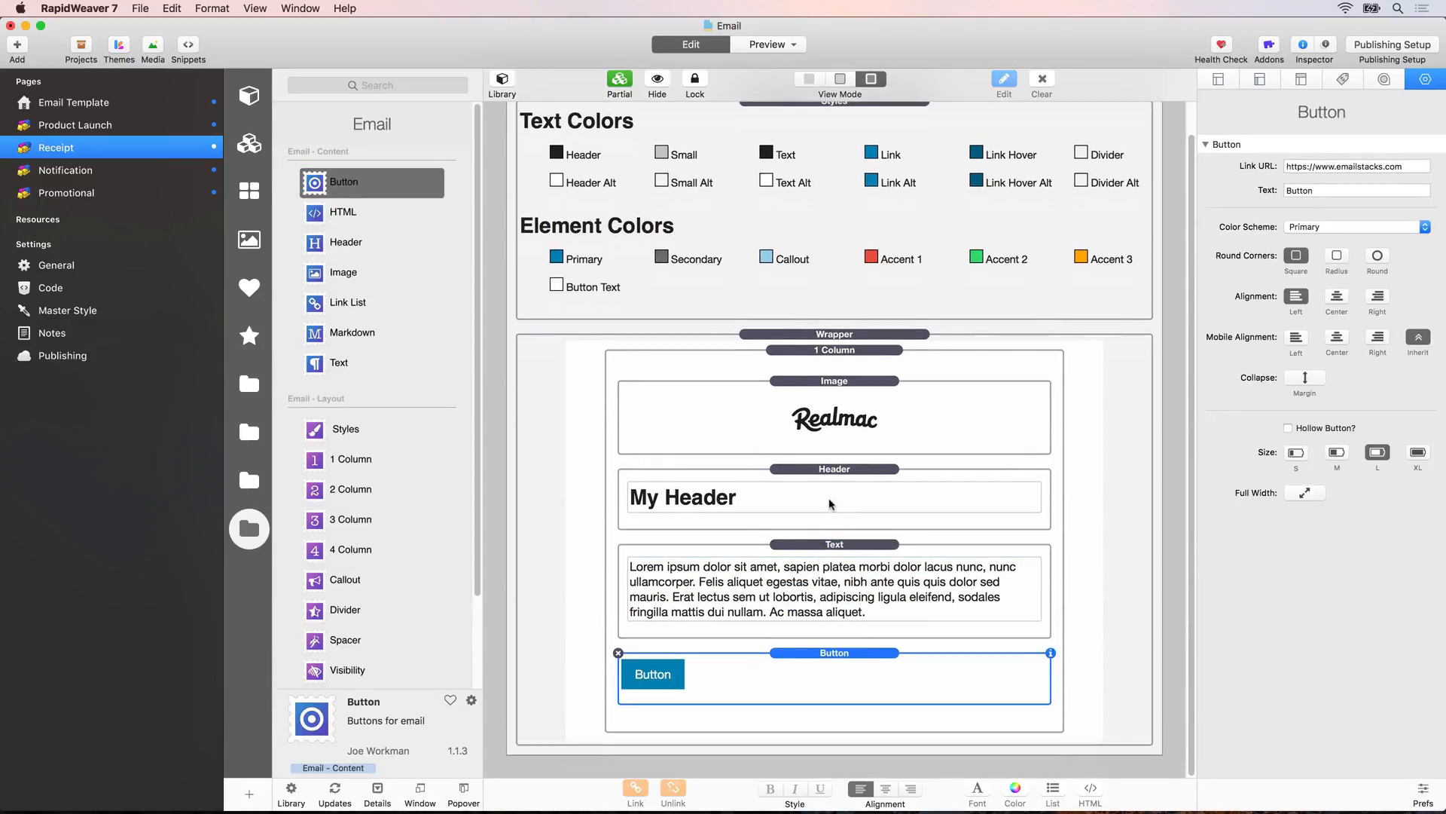
# - Center-align the Header, Text and Button stacks below the logo
pyautogui.click(830, 503)
pyautogui.click(1327, 320)
pyautogui.click(936, 564)
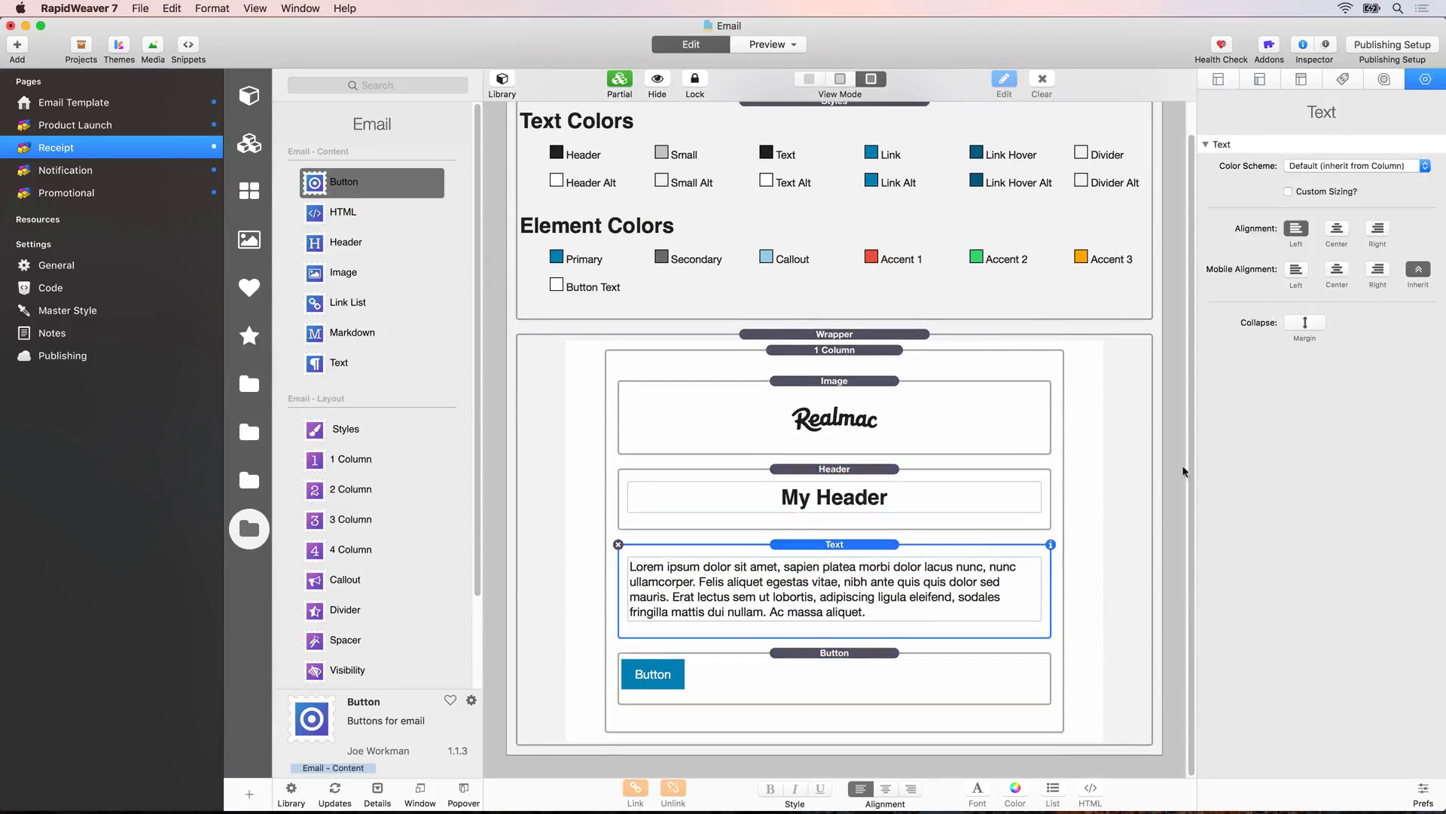
pyautogui.click(1334, 230)
pyautogui.click(879, 702)
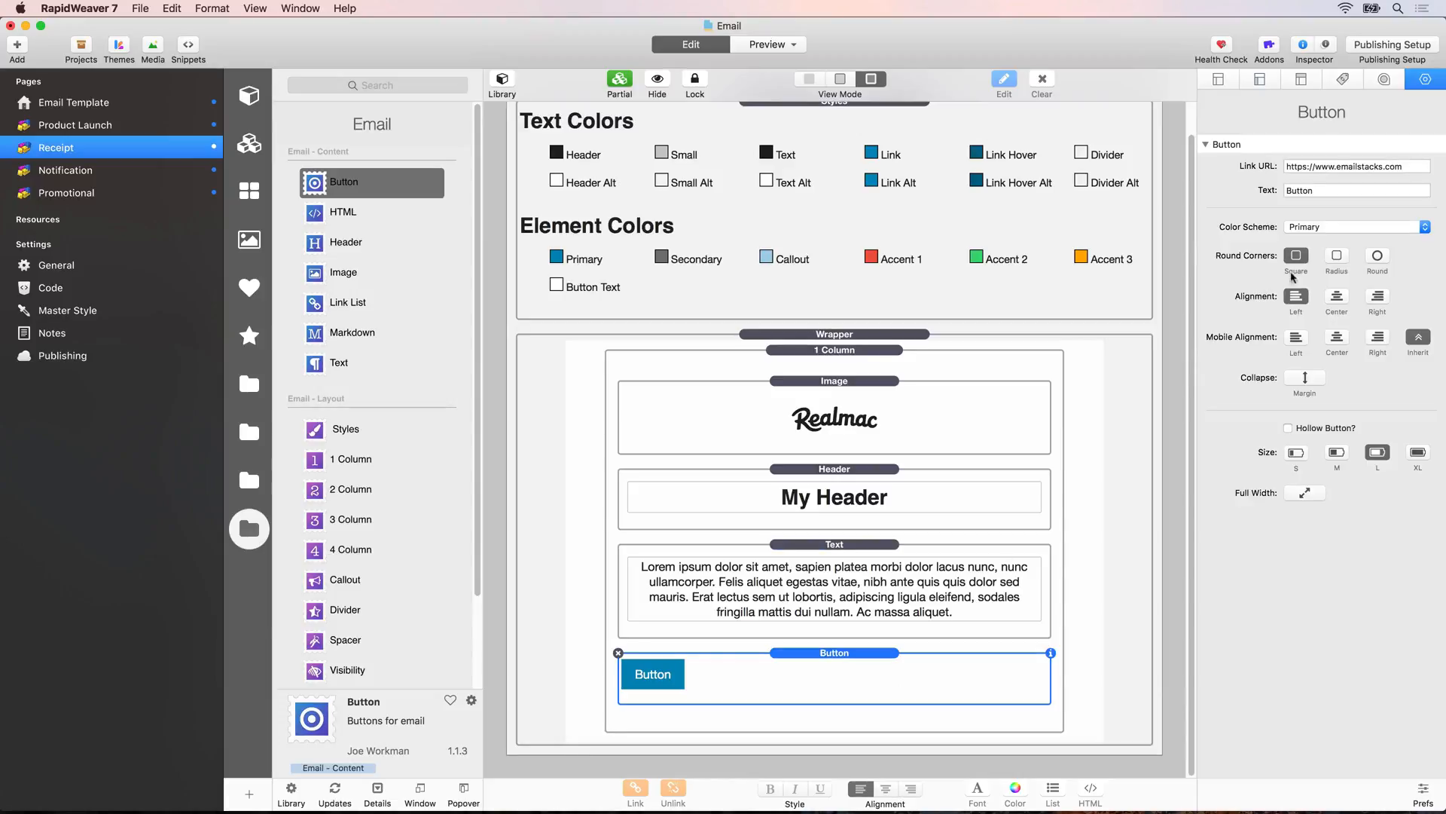
pyautogui.click(1338, 295)
# - Replace the Header stack's placeholder text with "Thanks For Your Order"
pyautogui.click(860, 506)
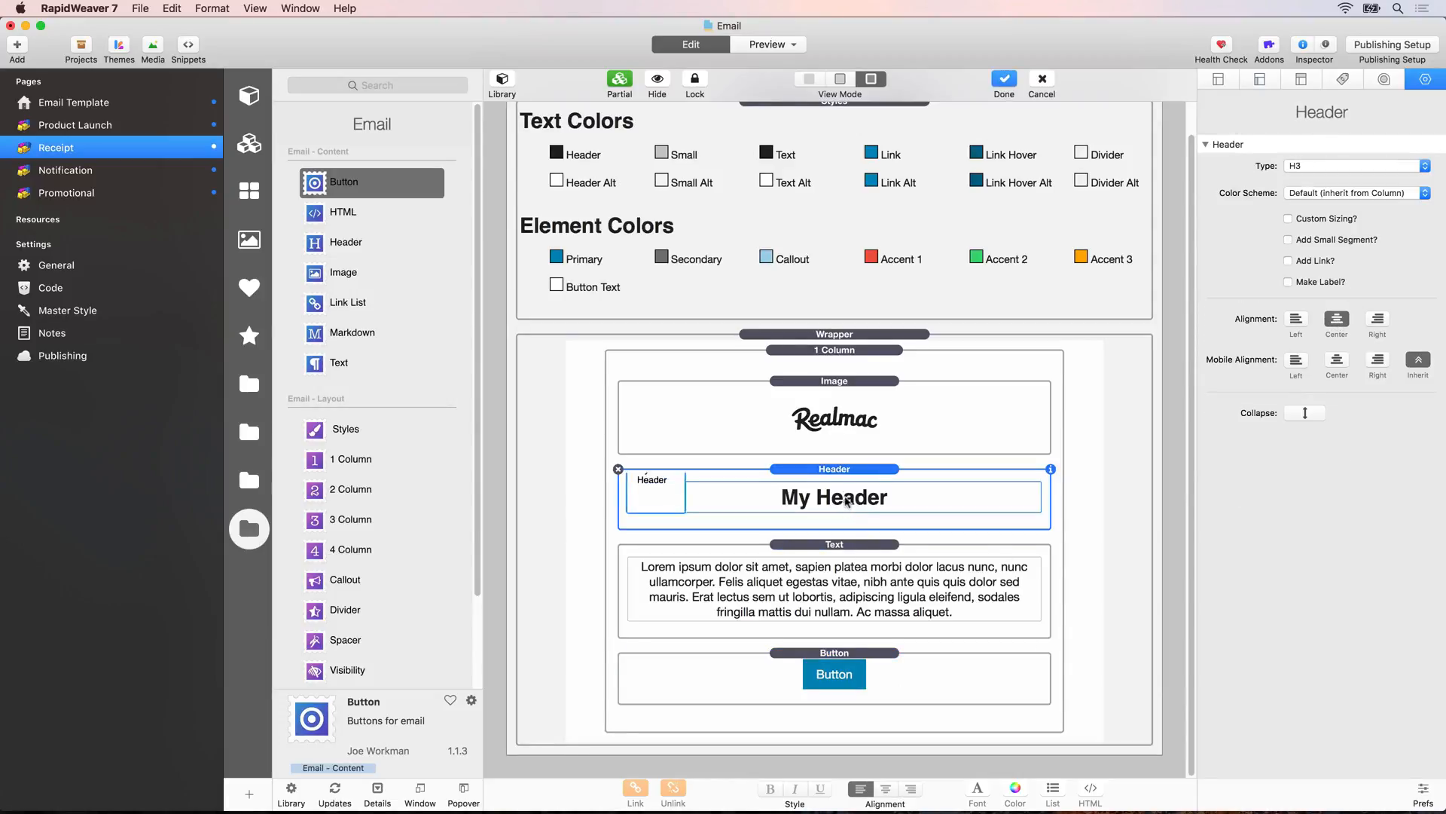
pyautogui.click(844, 499)
pyautogui.doubleClick(697, 501)
pyautogui.press('super+a')
pyautogui.write('T')
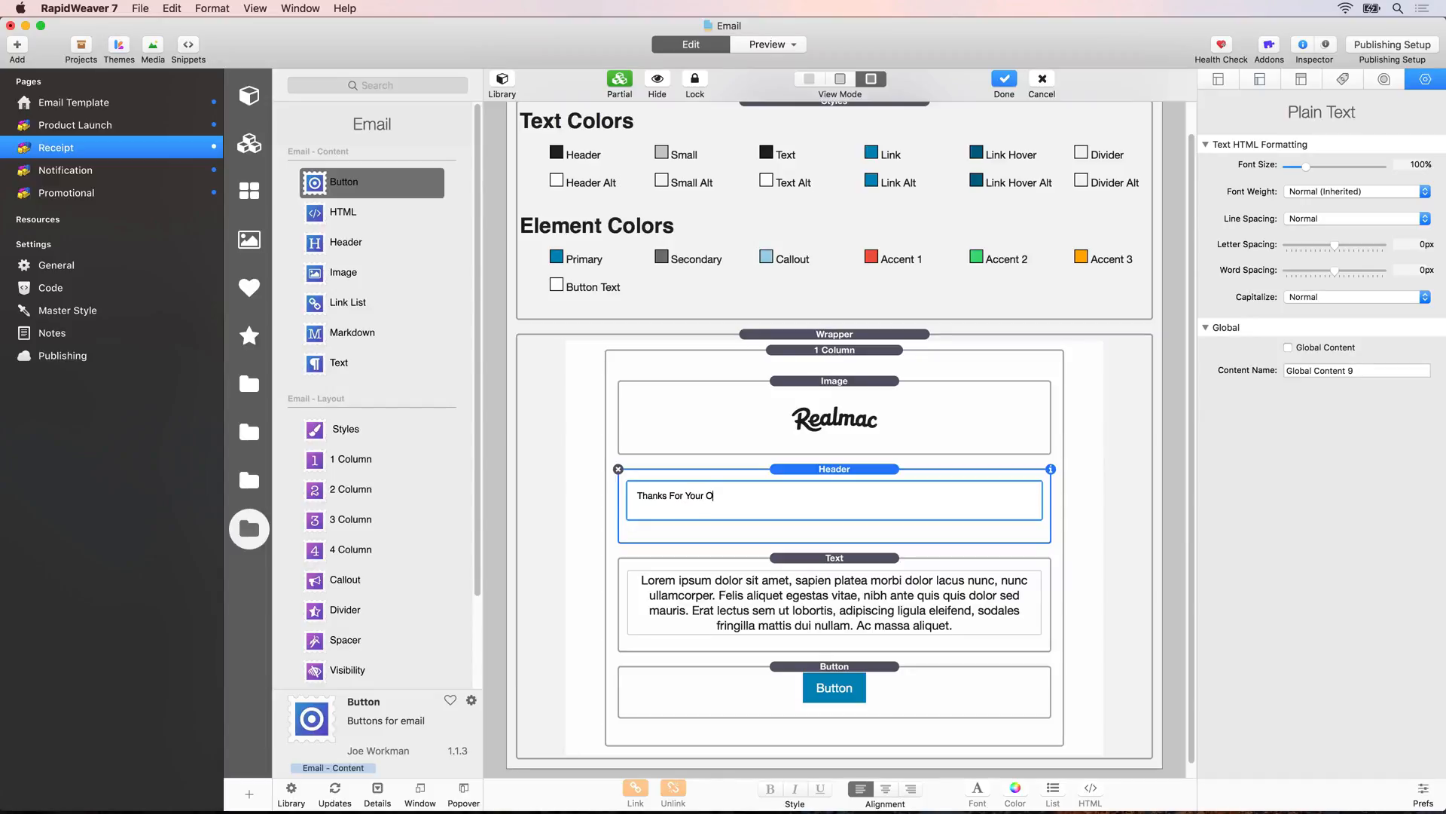
pyautogui.click(728, 593)
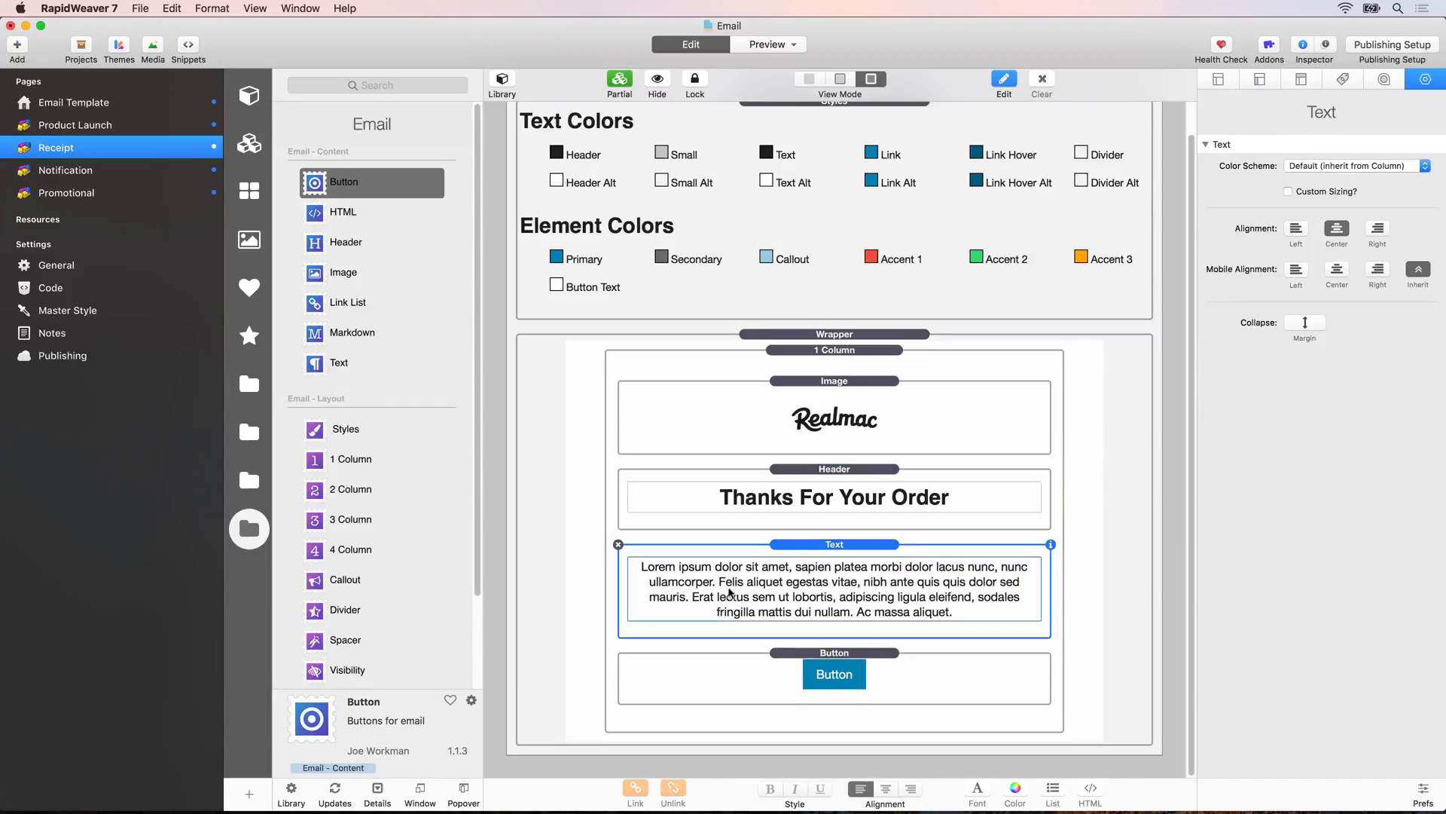
# - Give the Button stack radius corners and set its text to "Your Order"
pyautogui.click(829, 668)
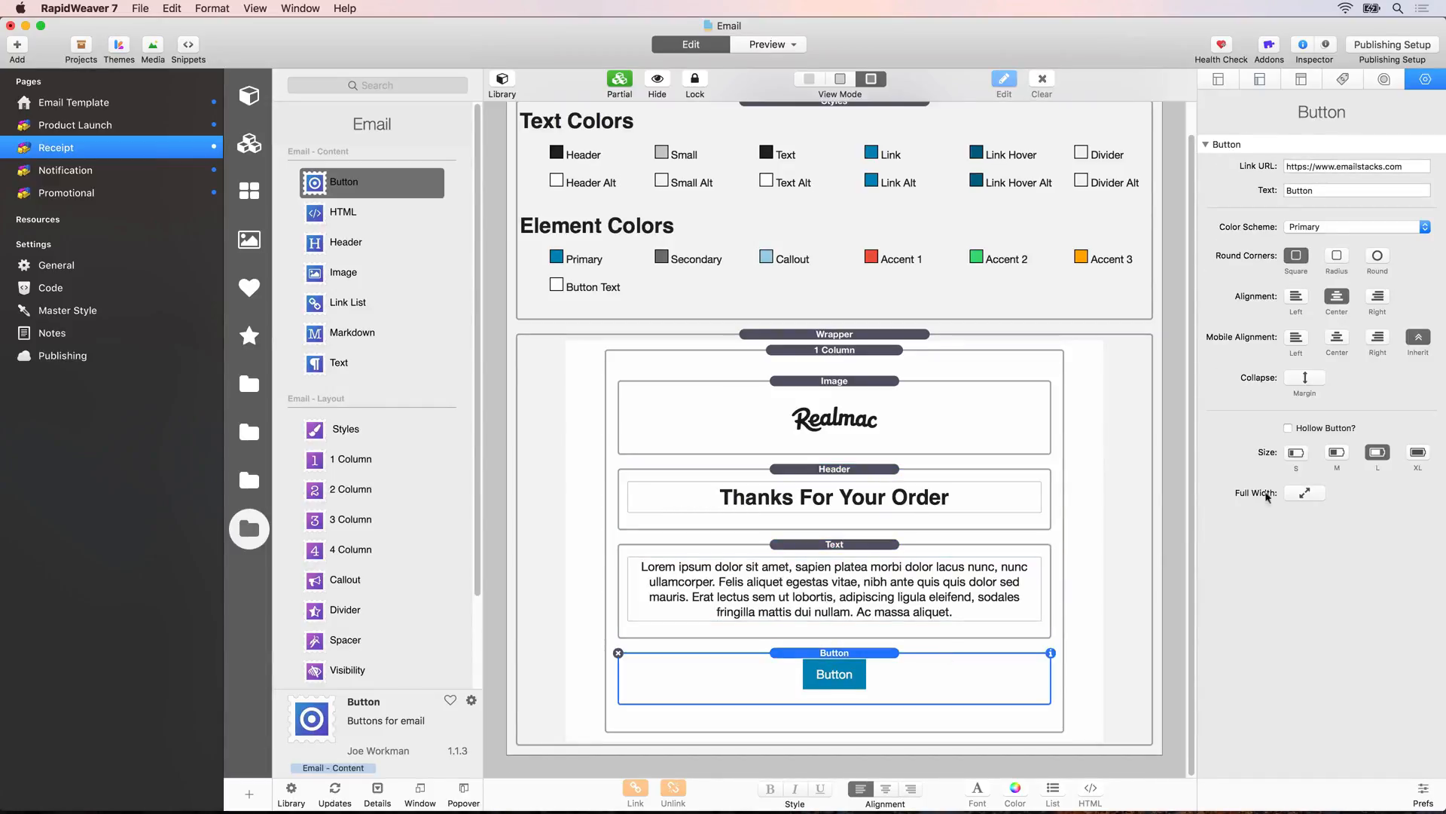
pyautogui.click(1339, 258)
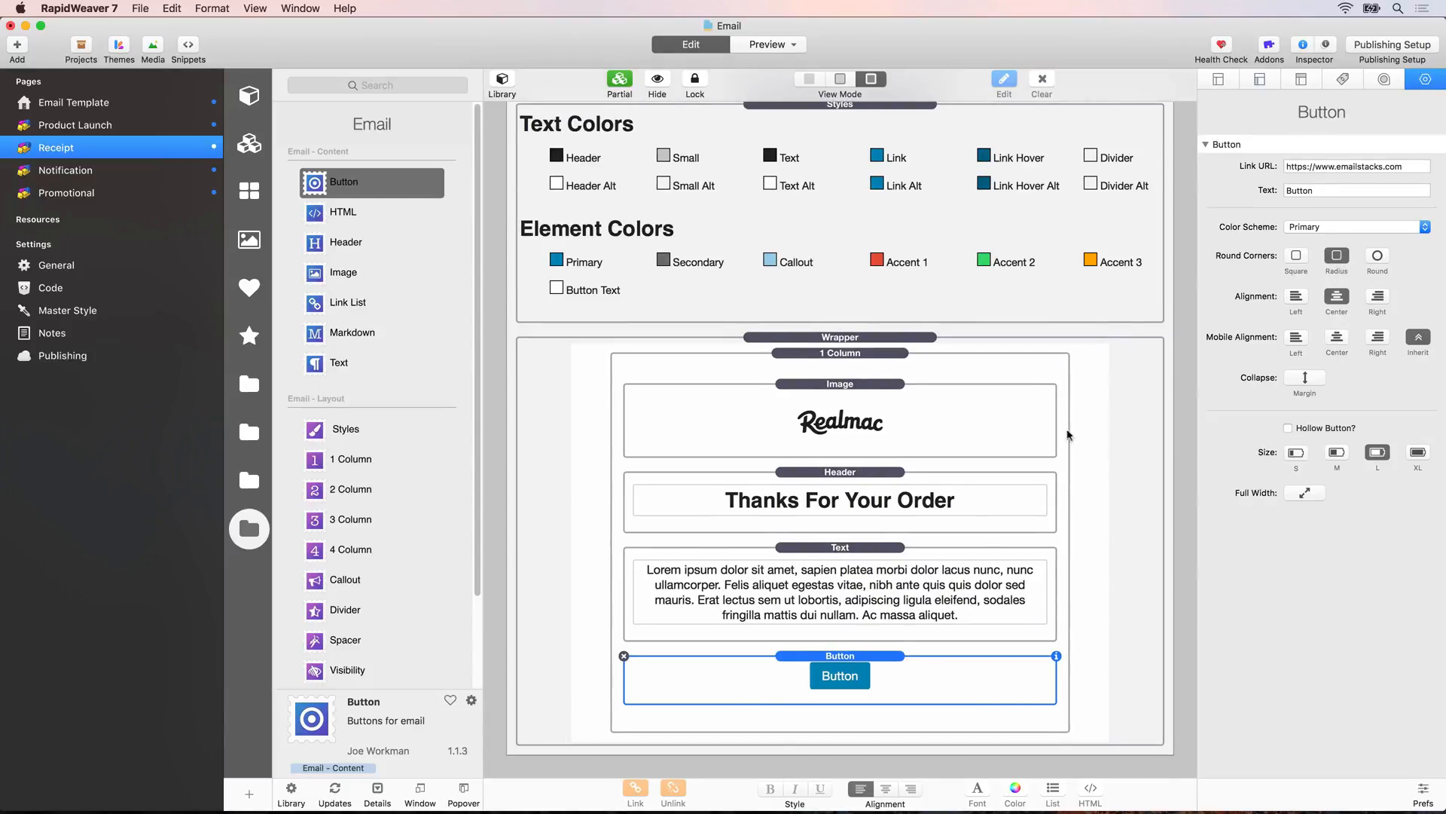
pyautogui.click(1315, 190)
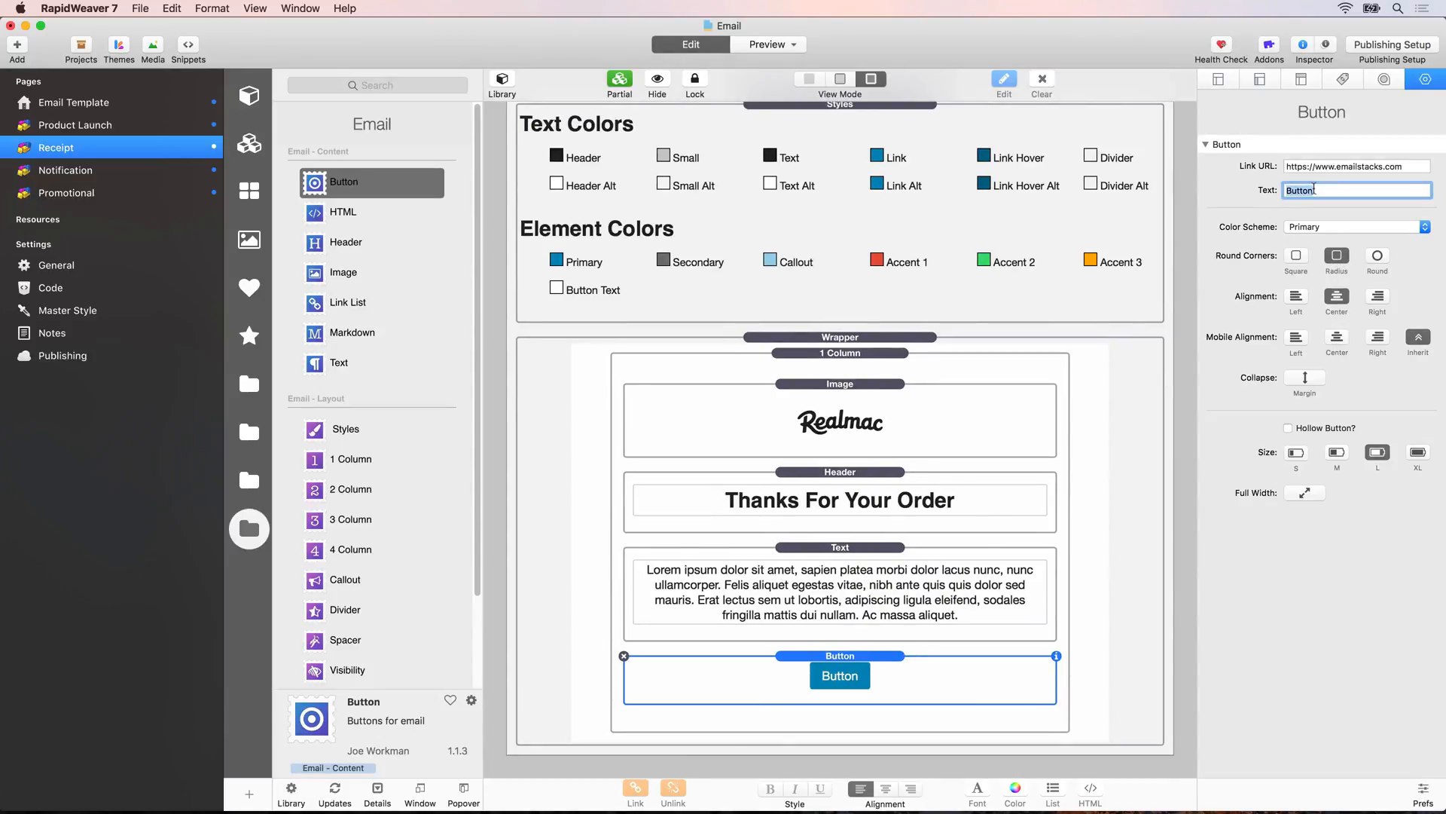
pyautogui.write('Your Order')
pyautogui.press('Return')
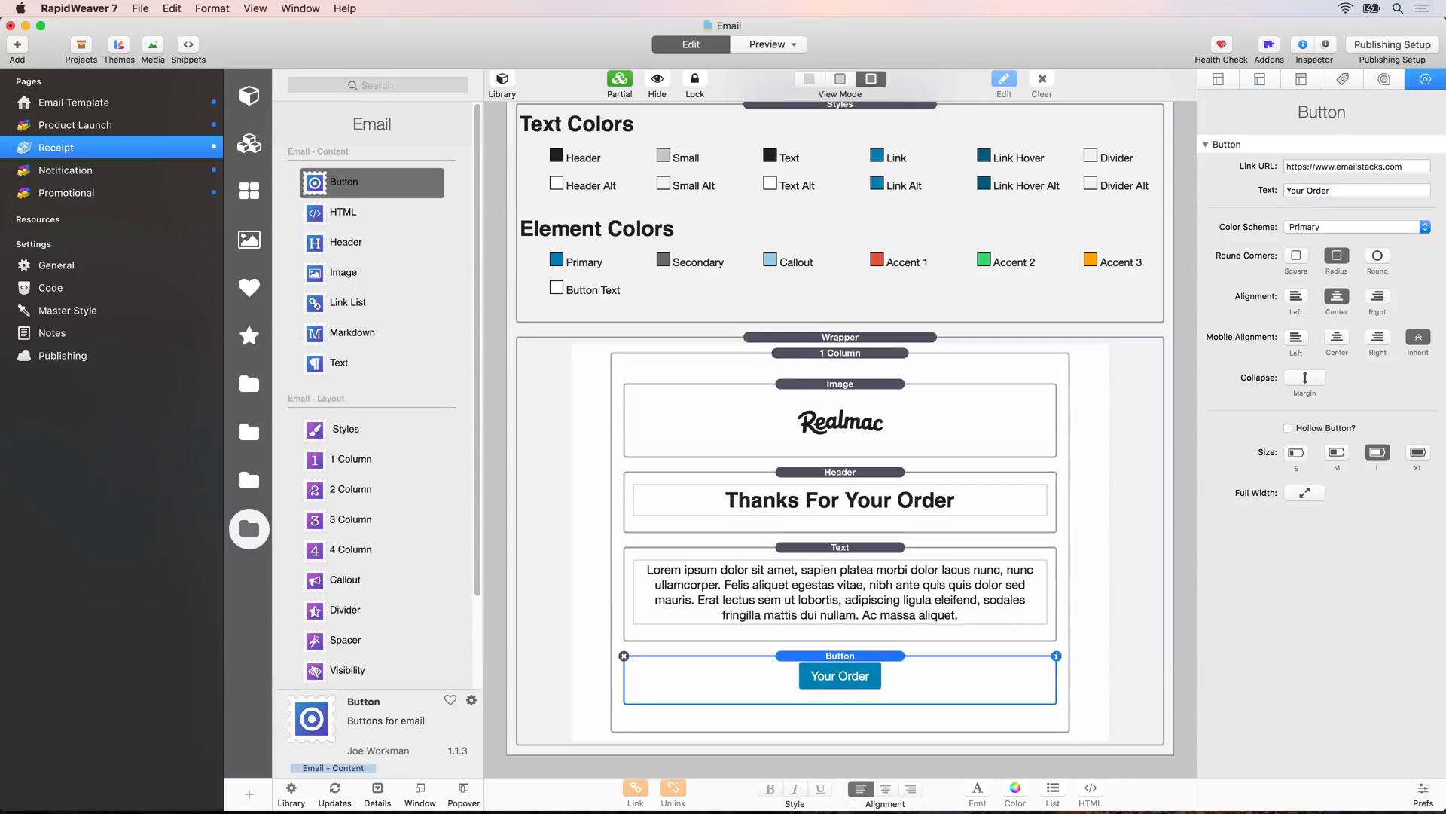
# - Preview the receipt page in Safari and examine the sections below the button in the Chewy receipt image in Preview
pyautogui.press('super+shift+r')
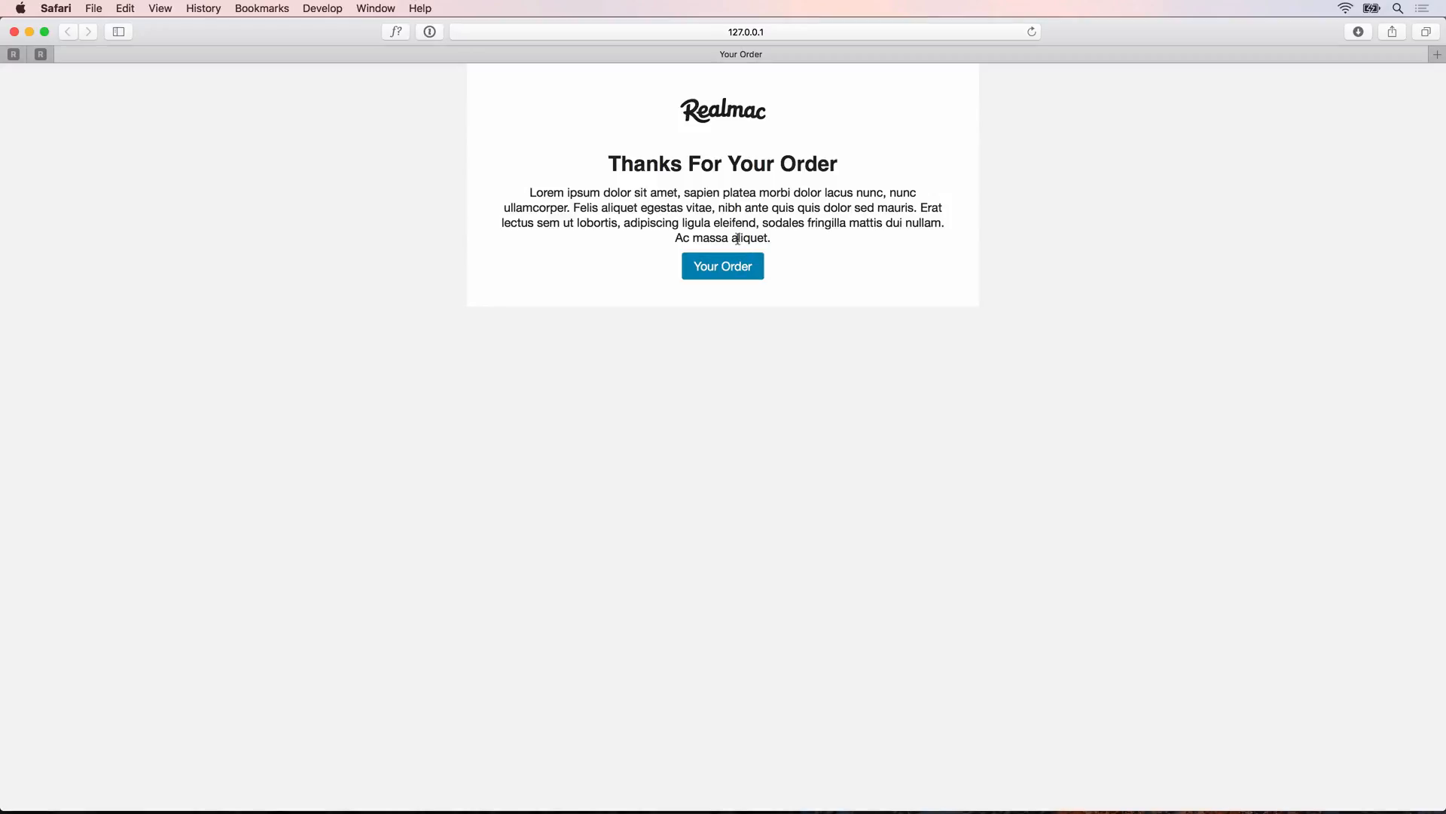
pyautogui.press('super+space')
pyautogui.write('pr')
pyautogui.press('Return')
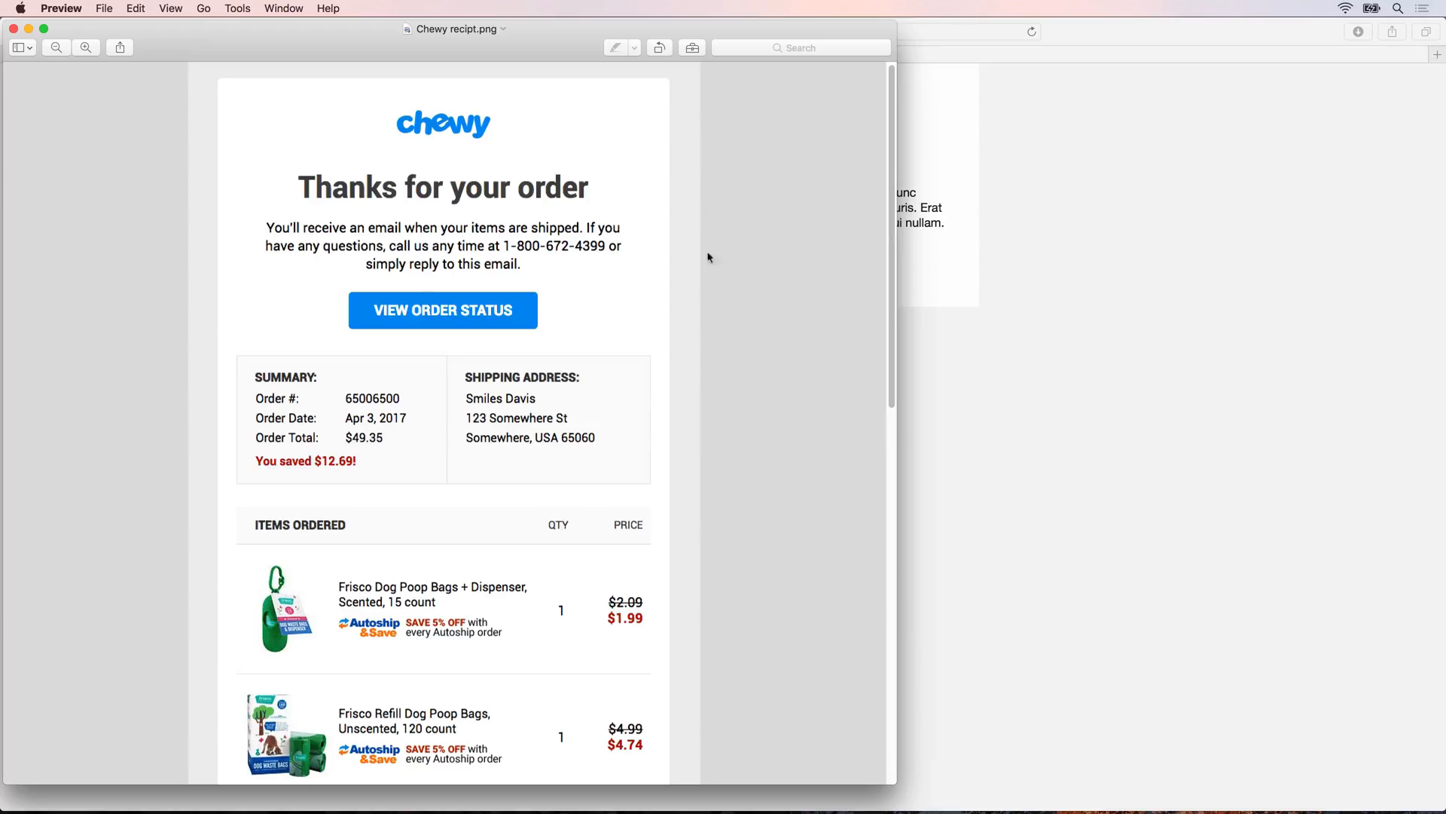
pyautogui.scroll(-3, 479, 329)
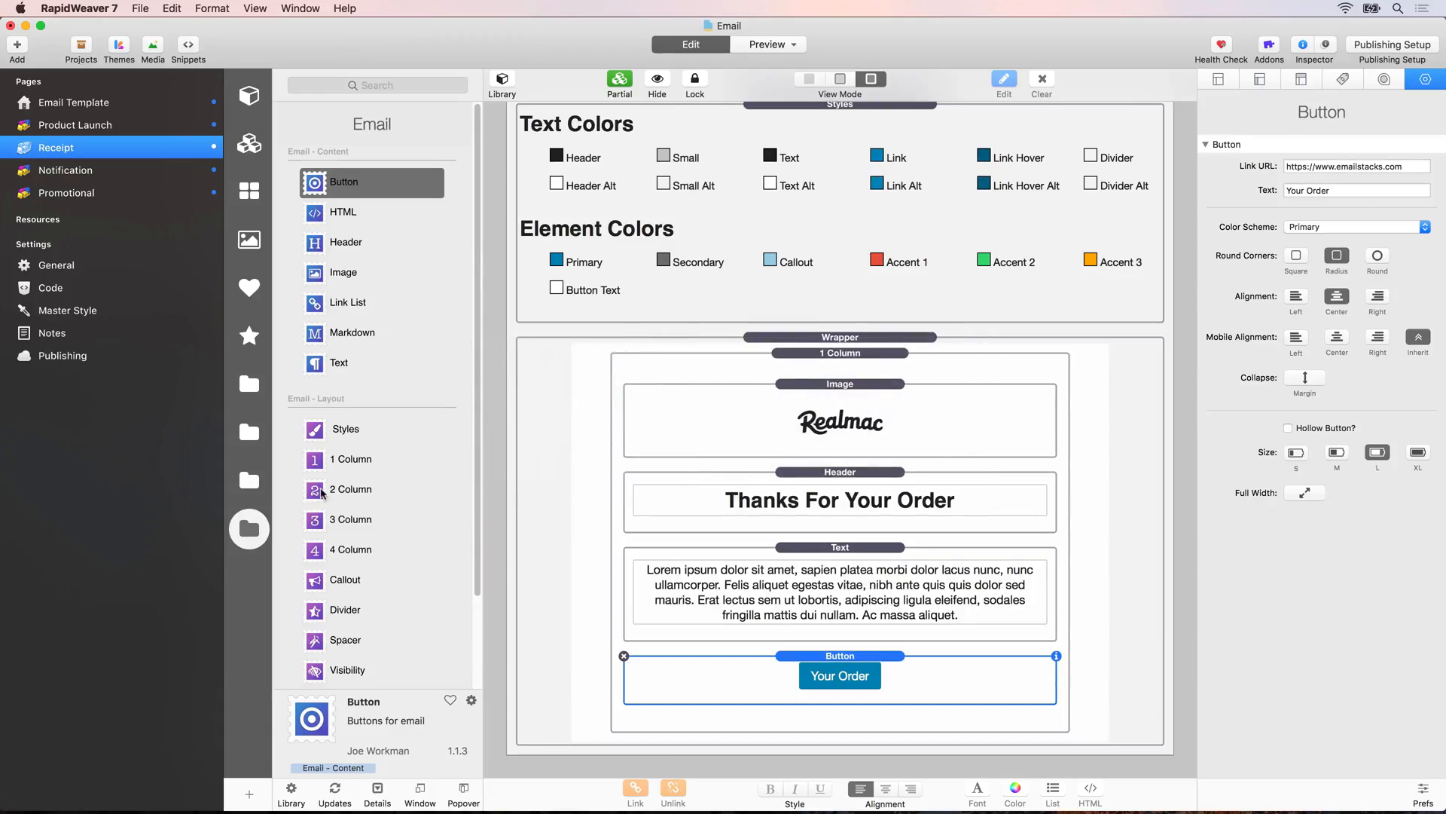
# - Add a 2 Column stack below the 1 Column stack in the Wrapper and set its background color to light gray E5E5E5
pyautogui.moveTo(363, 494); pyautogui.dragTo(775, 734)
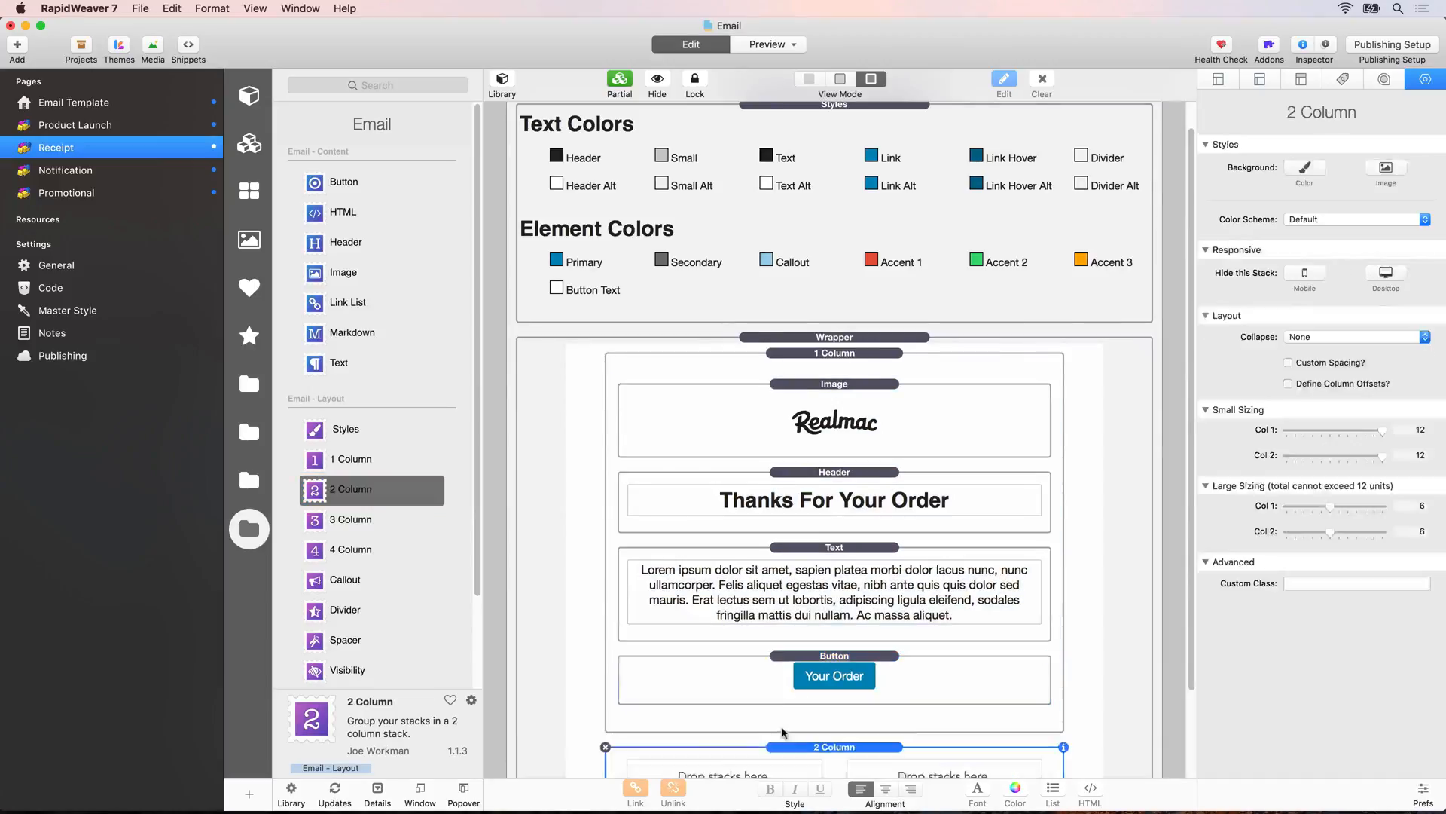
pyautogui.scroll(-3, 746, 534)
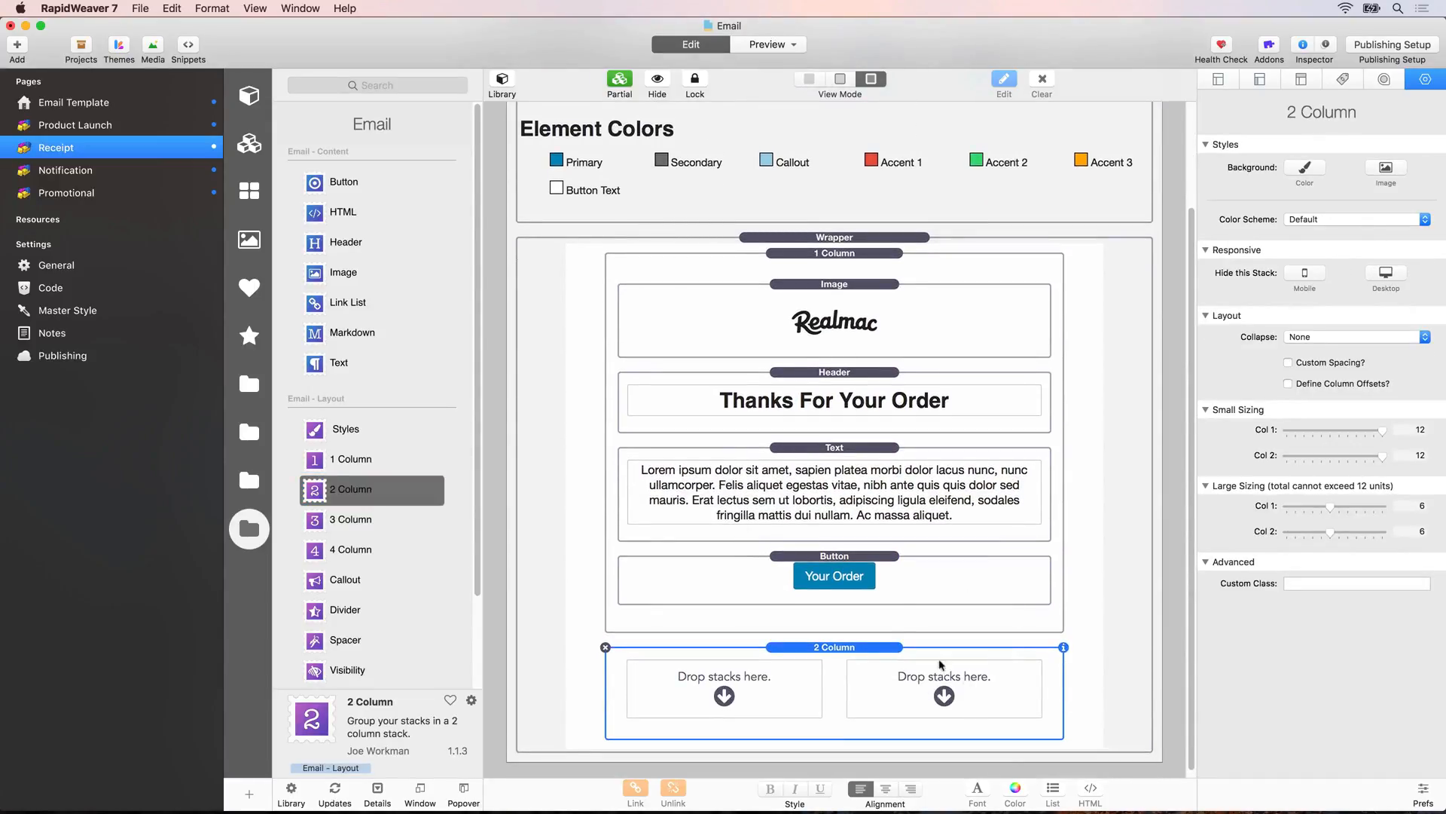
pyautogui.click(1310, 170)
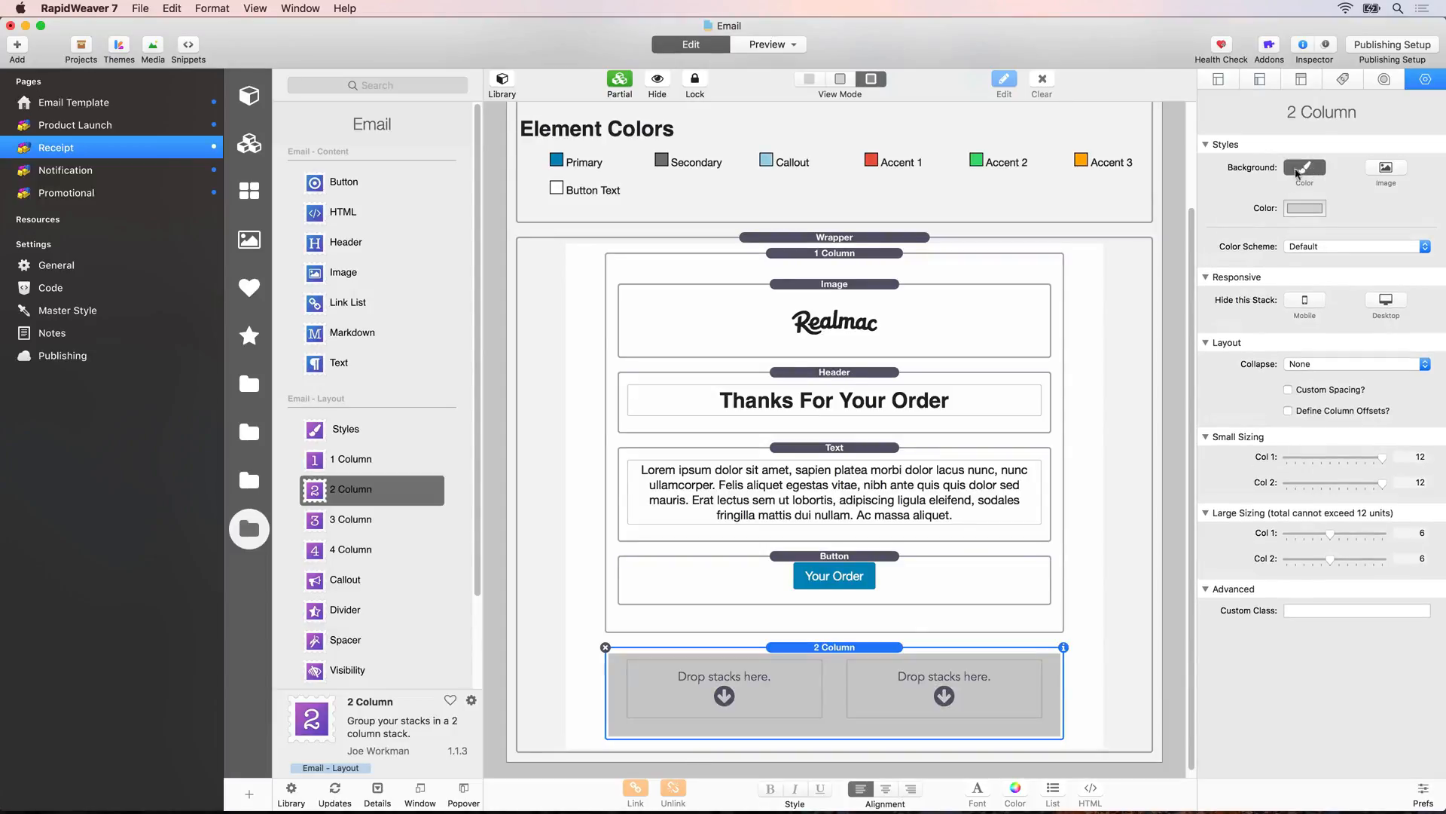
pyautogui.click(1306, 209)
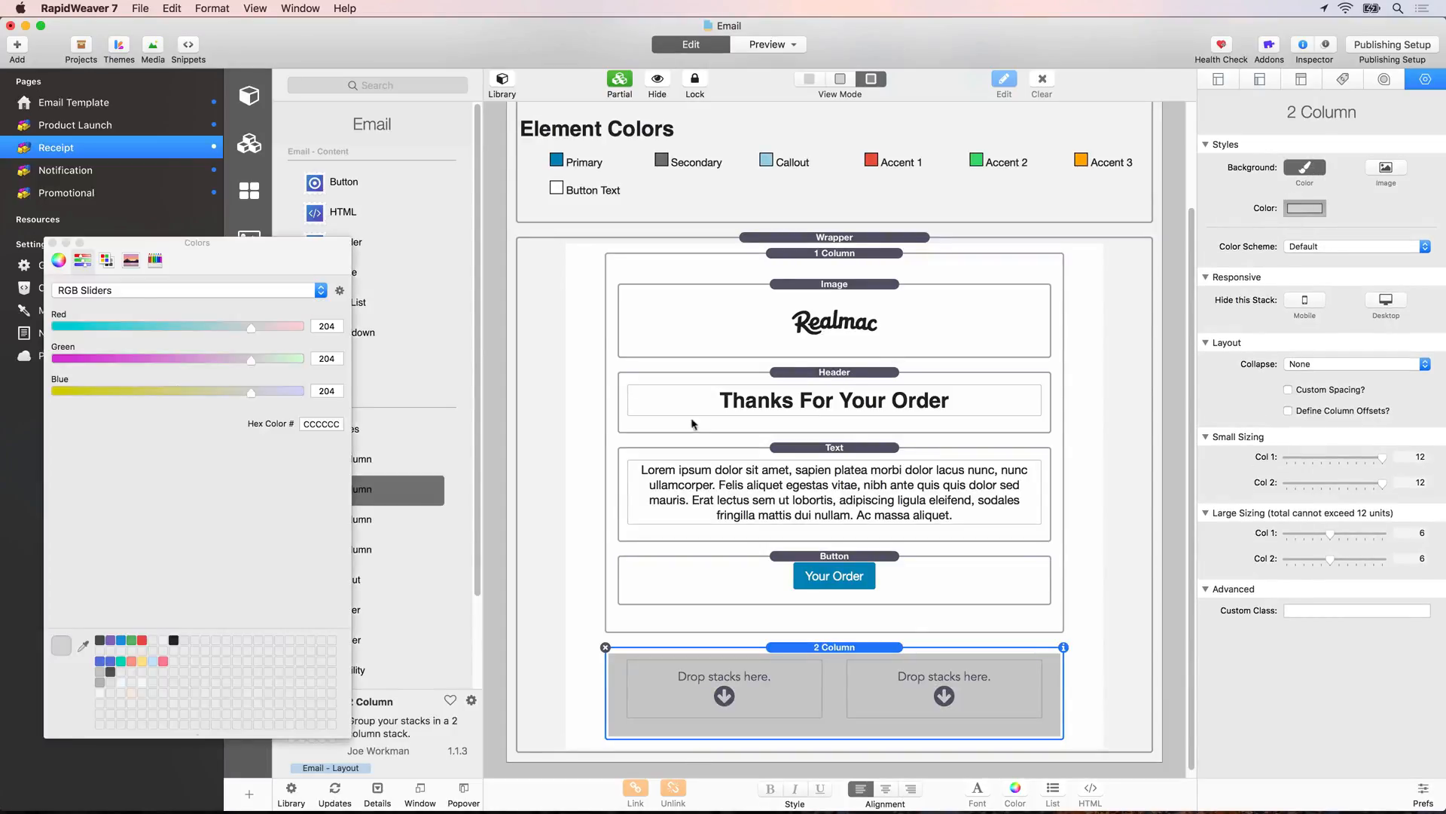
pyautogui.click(116, 685)
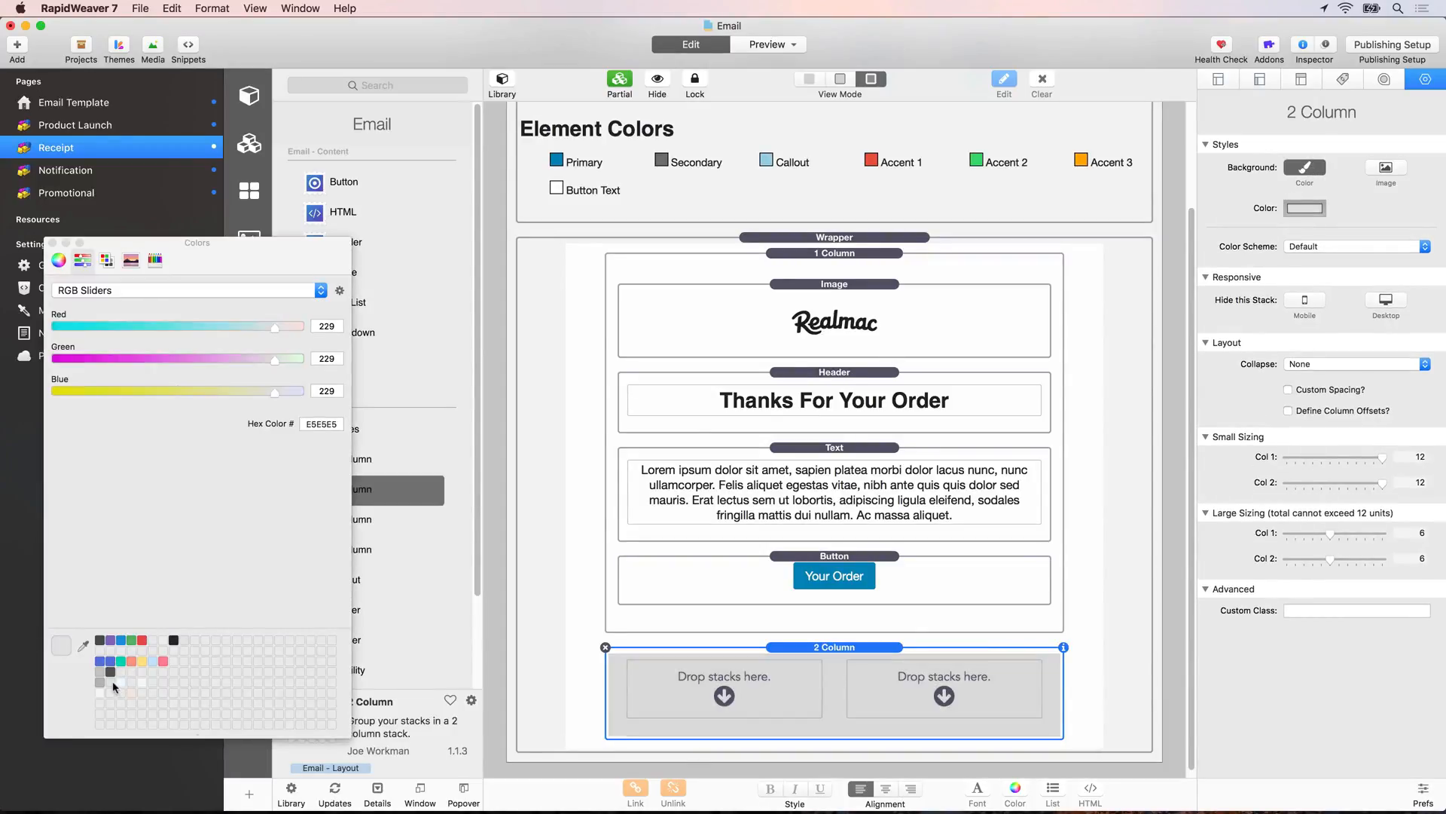
pyautogui.click(52, 243)
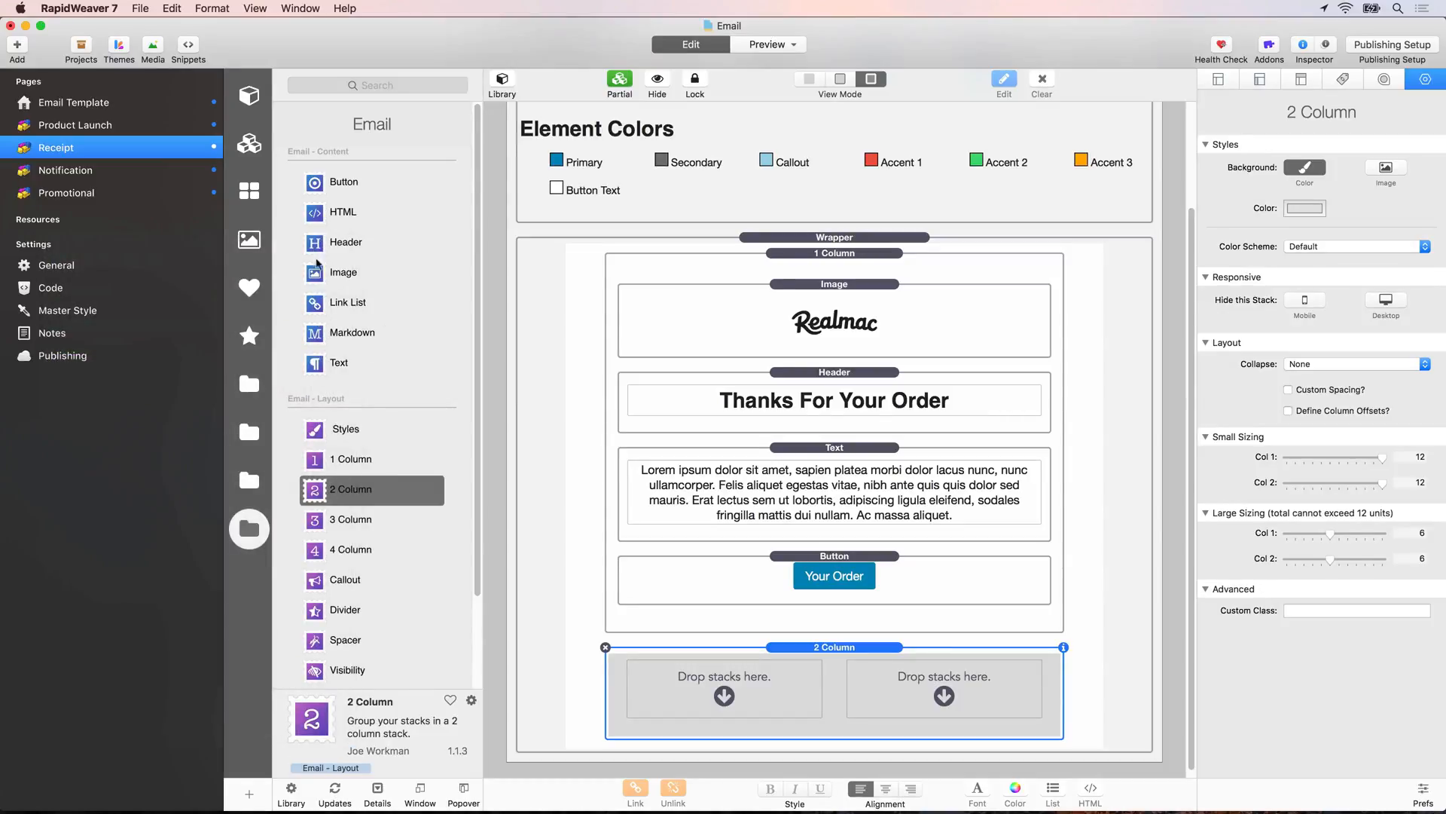
# - Add a Text stack to each column of the 2 Column stack and collapse the margin of both
pyautogui.click(324, 366)
pyautogui.moveTo(324, 366); pyautogui.dragTo(723, 701)
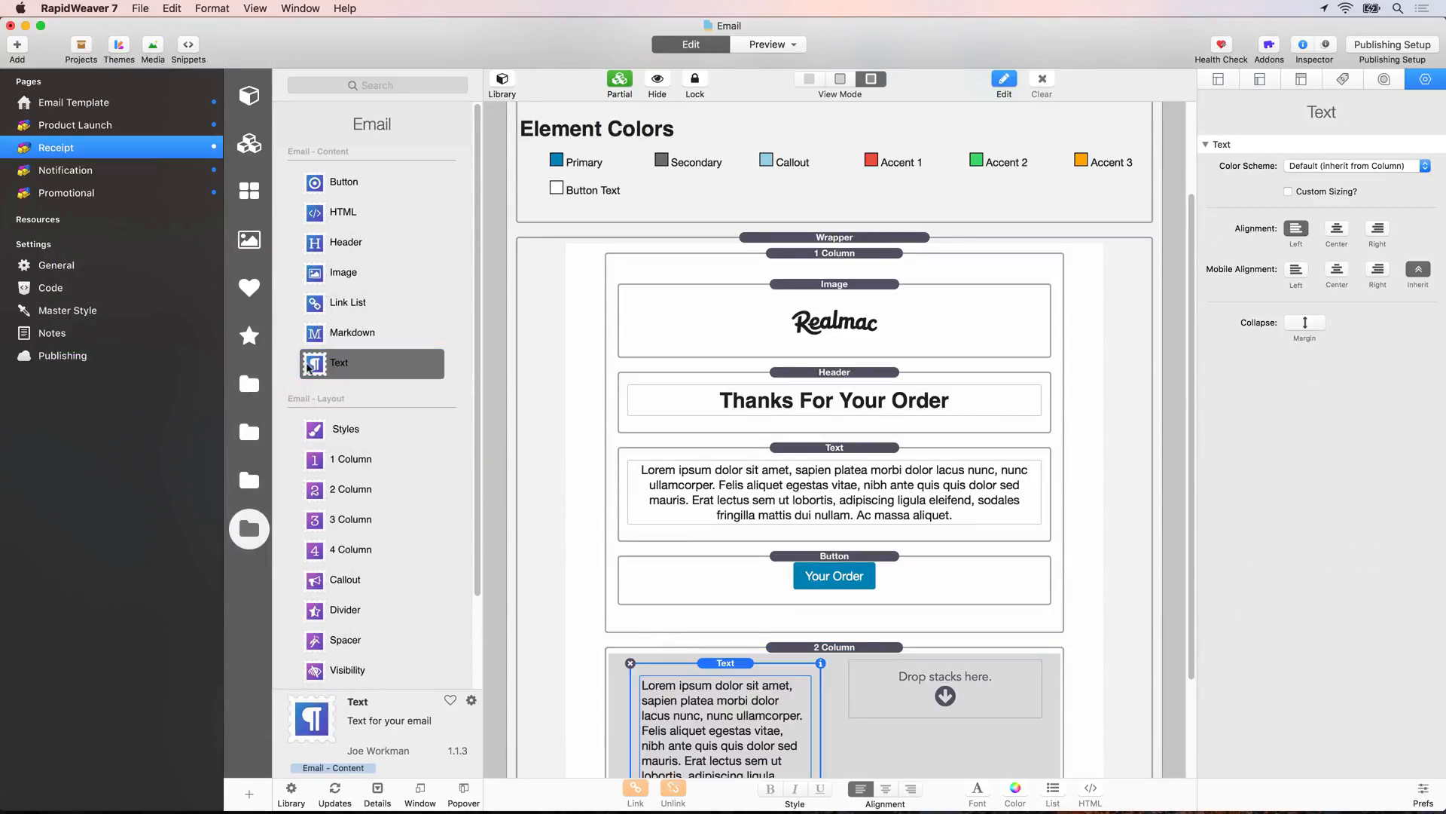
pyautogui.moveTo(308, 368); pyautogui.dragTo(949, 693)
pyautogui.scroll(-3, 784, 584)
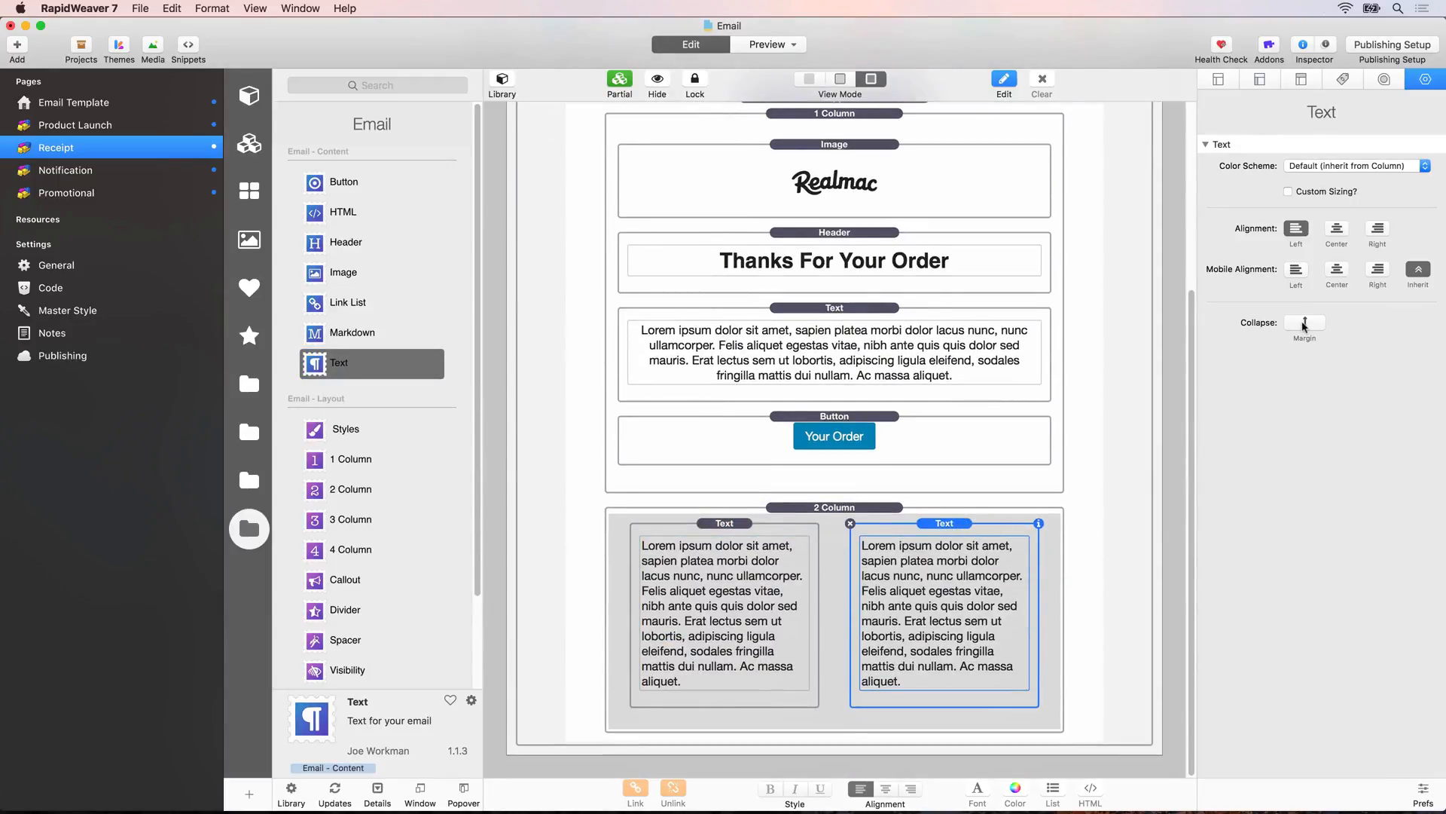
pyautogui.click(1305, 322)
pyautogui.click(708, 607)
pyautogui.click(1305, 322)
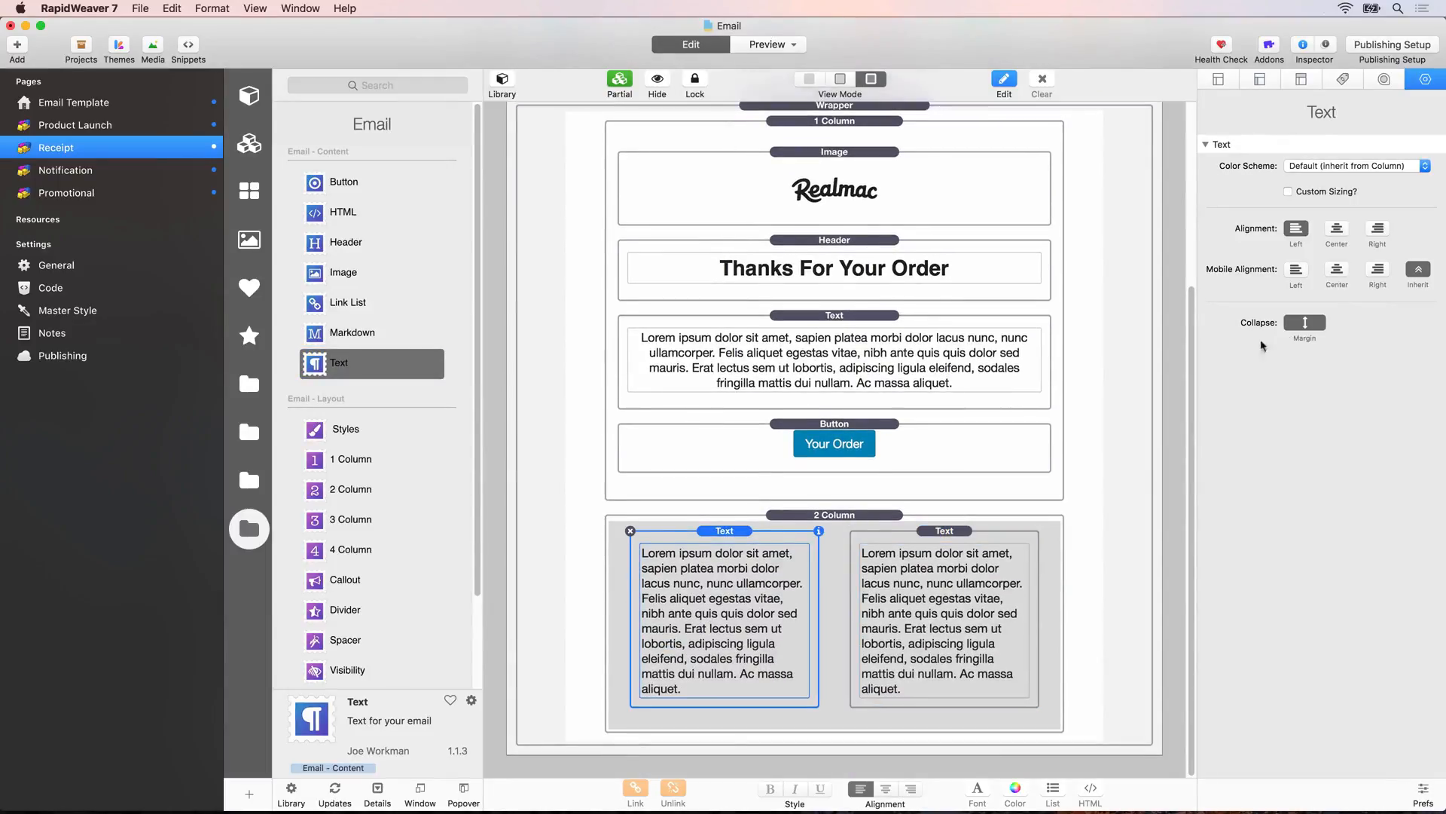
# - Enable custom spacing on the 2 Column stack and set both column padding values to 20 px
pyautogui.click(843, 517)
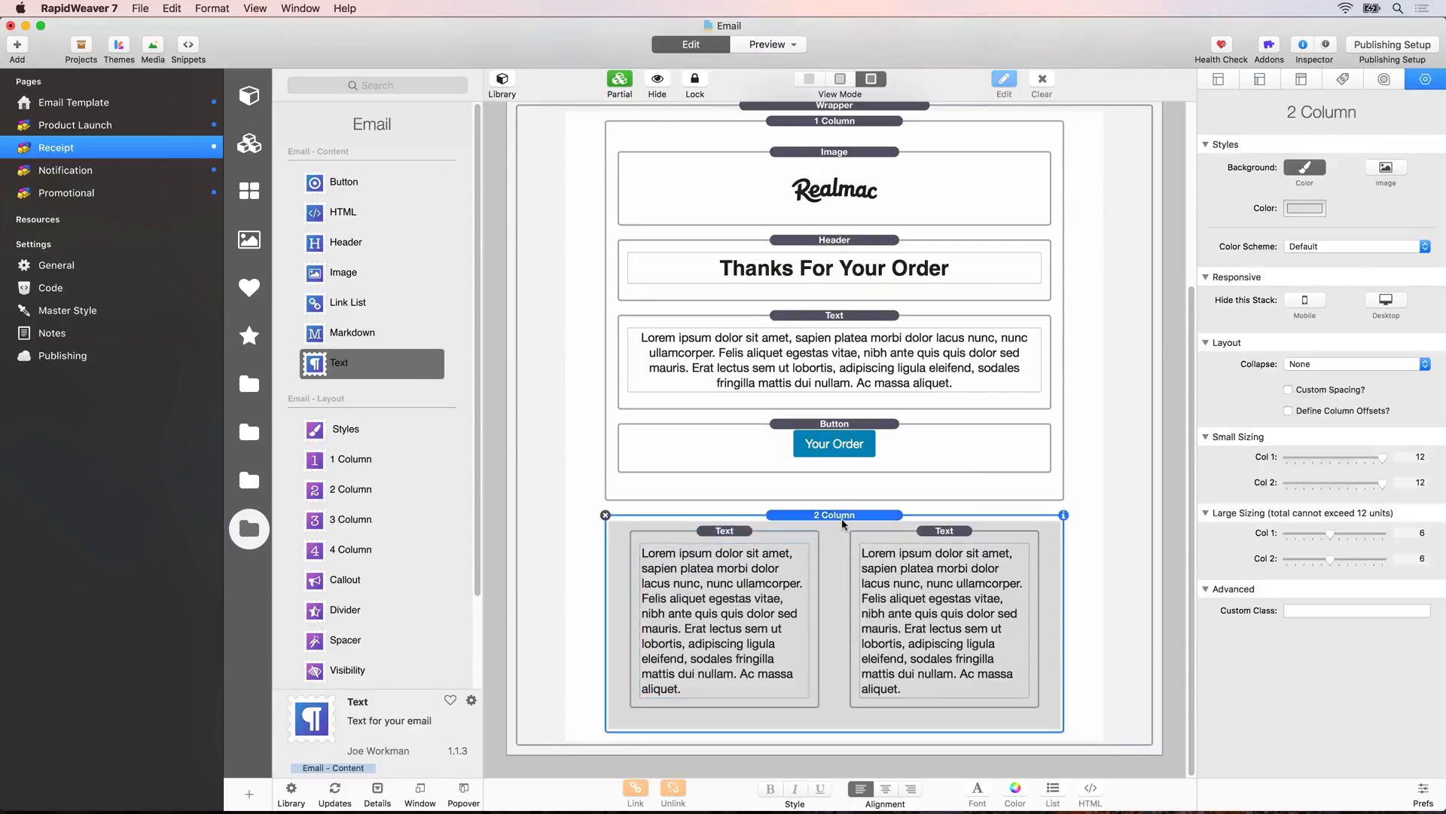
pyautogui.click(1308, 391)
pyautogui.click(1320, 414)
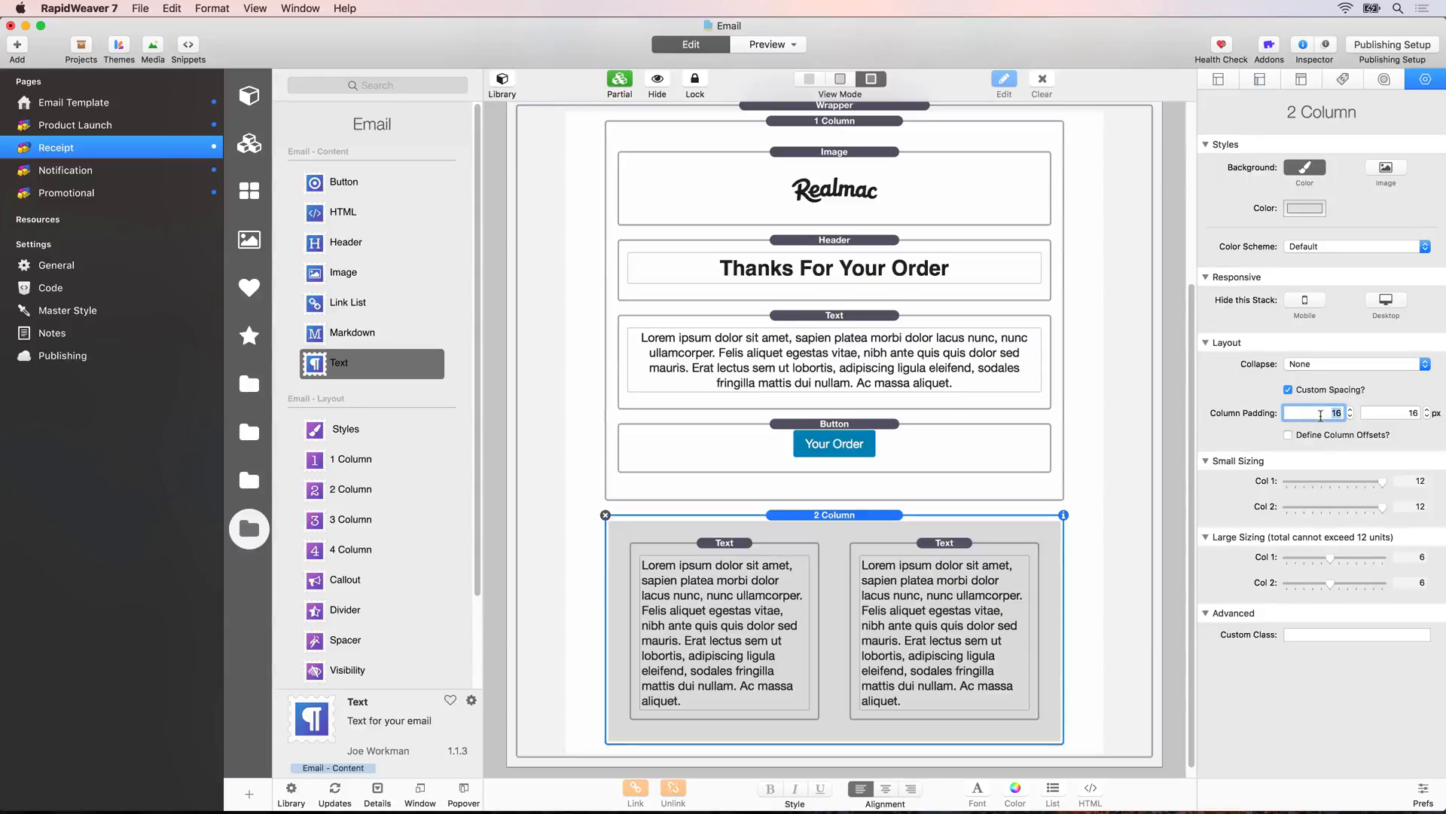
pyautogui.write('20')
pyautogui.press('Tab')
pyautogui.write('20')
pyautogui.press('Tab')
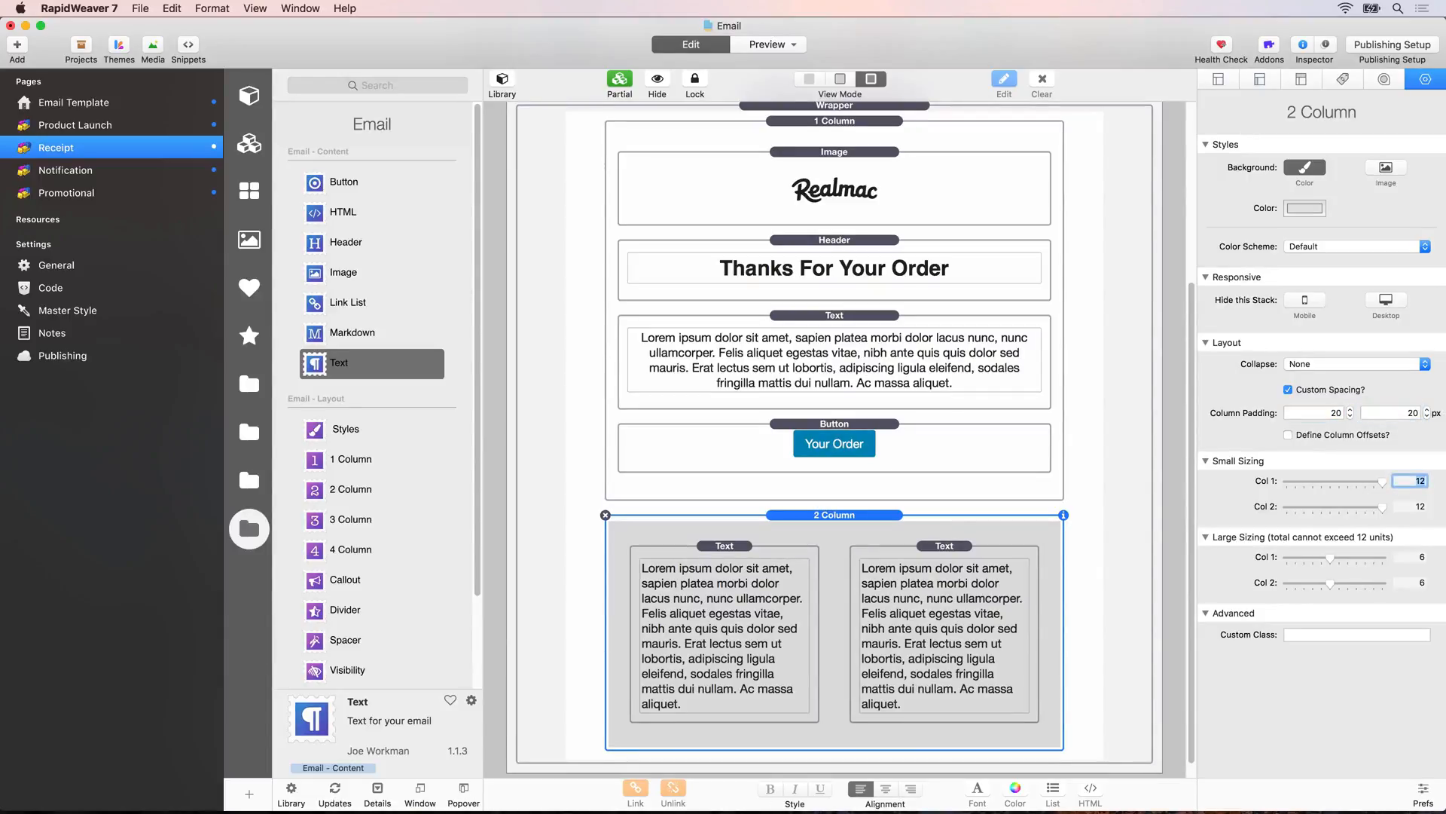
# - Reload the receipt page in Safari and compare its two-column section with the Chewy receipt image in Preview, placed side by side
pyautogui.press('super+Tab')
pyautogui.press('super+r')
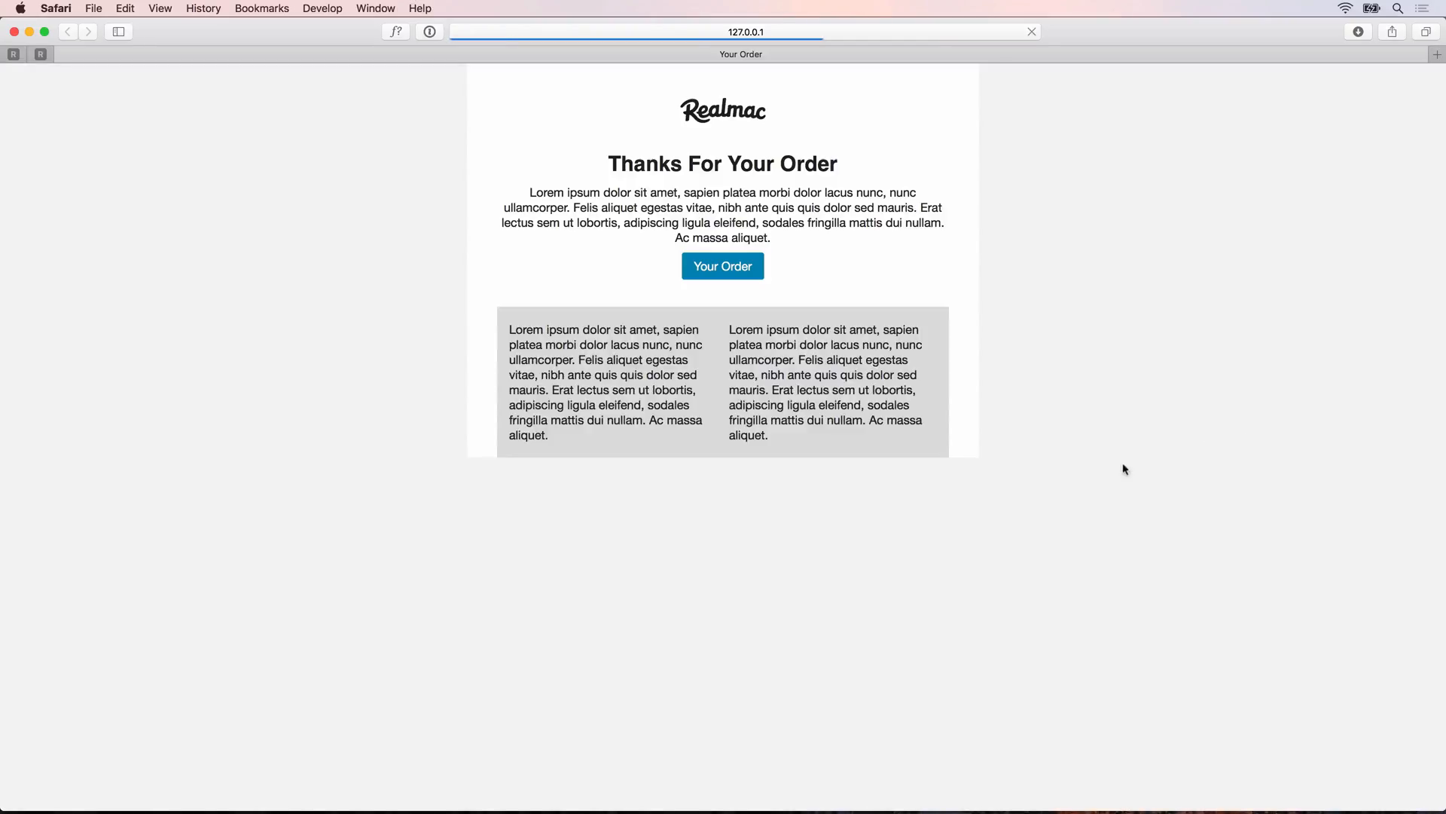
pyautogui.press('super+space')
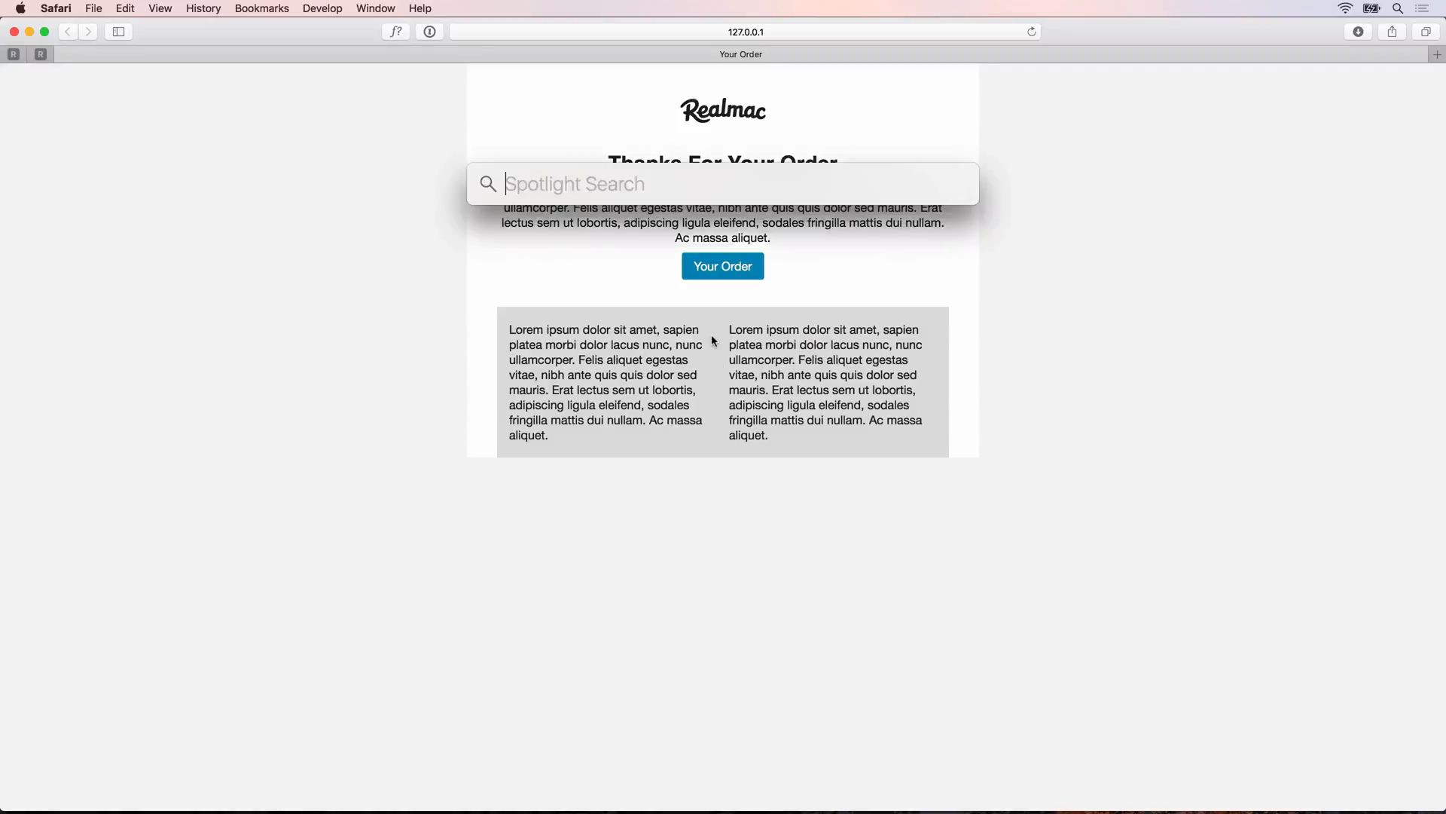
pyautogui.write('pre')
pyautogui.press('Return')
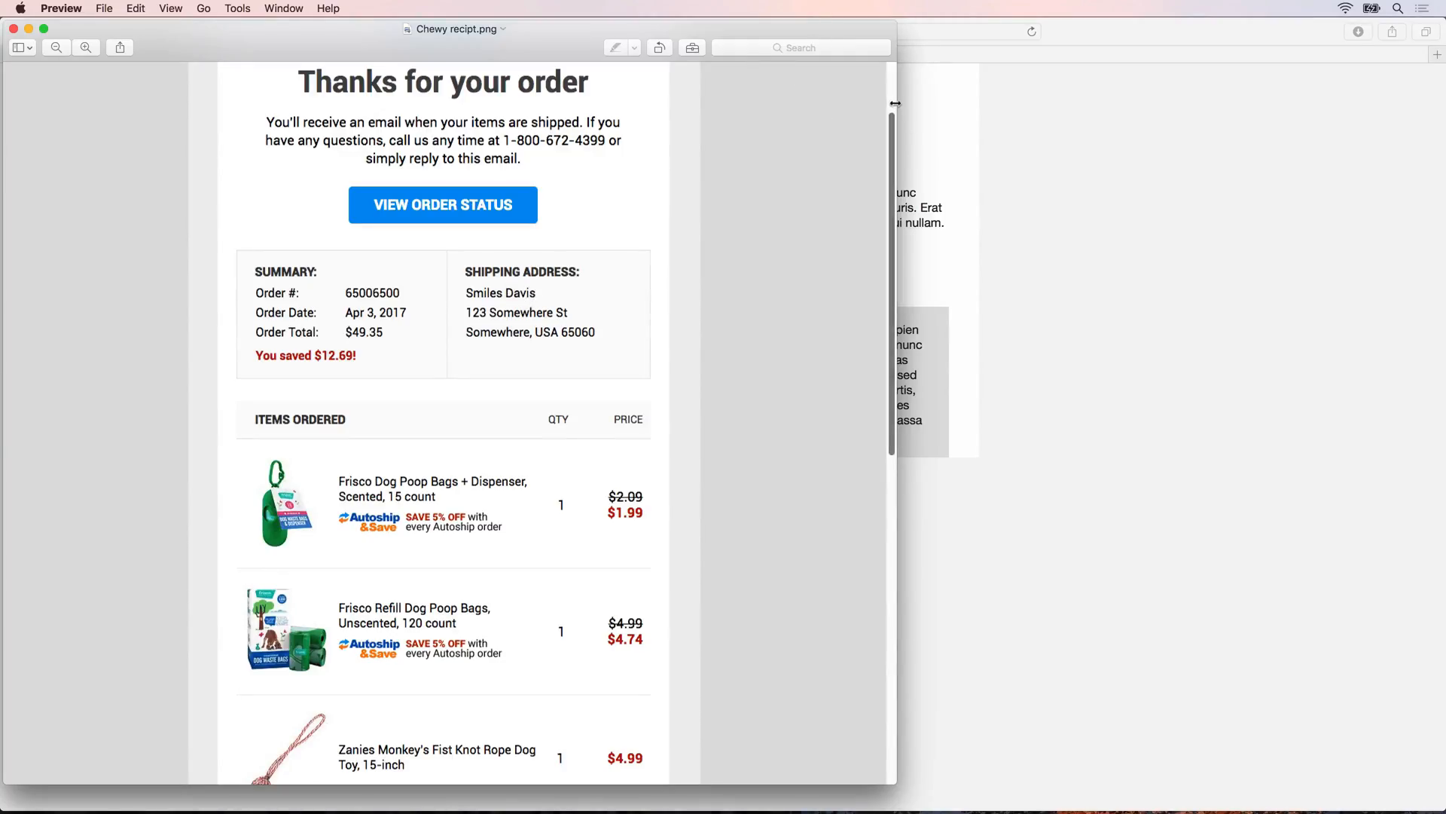
pyautogui.moveTo(897, 107); pyautogui.dragTo(553, 105)
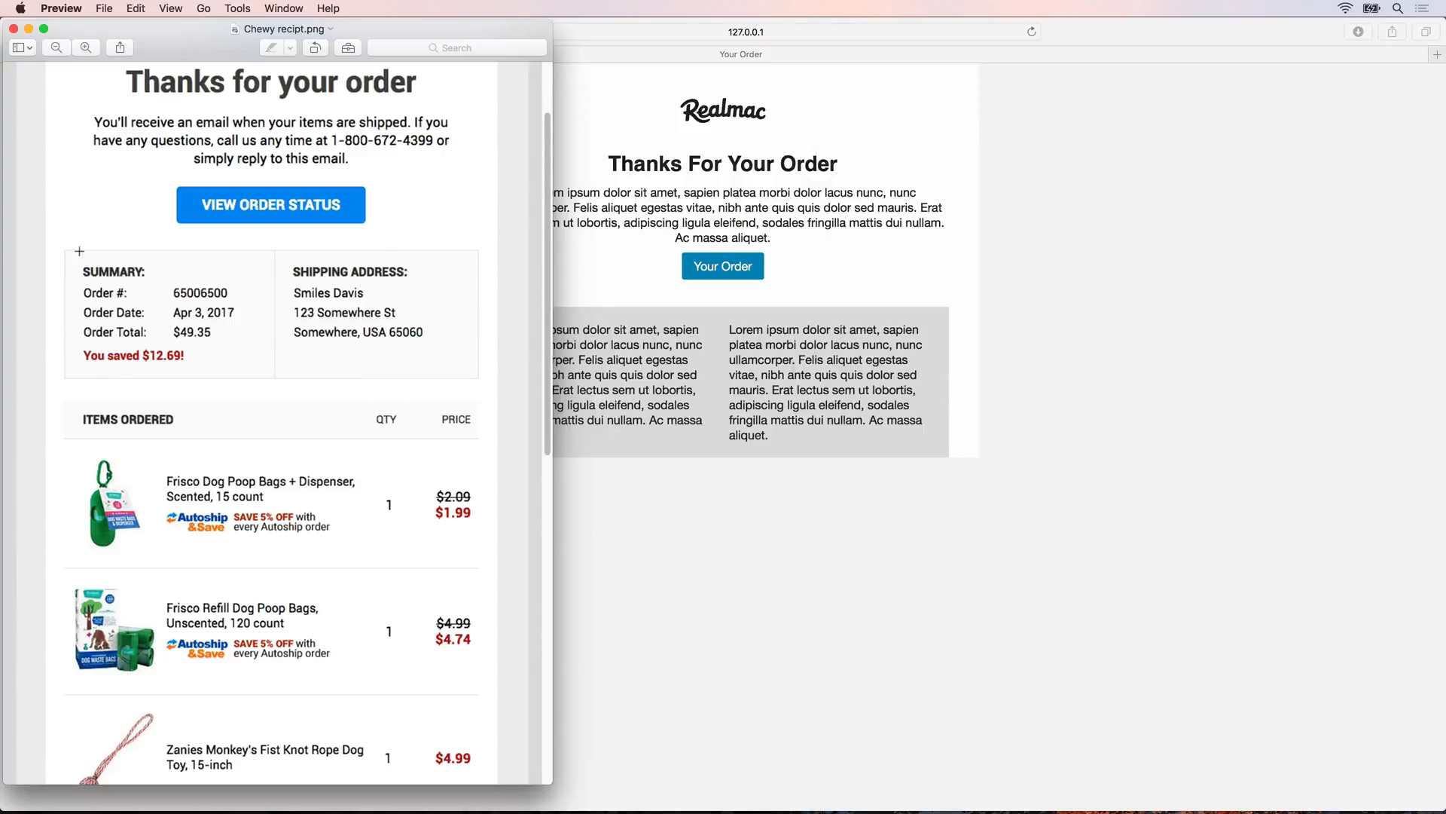
pyautogui.click(953, 316)
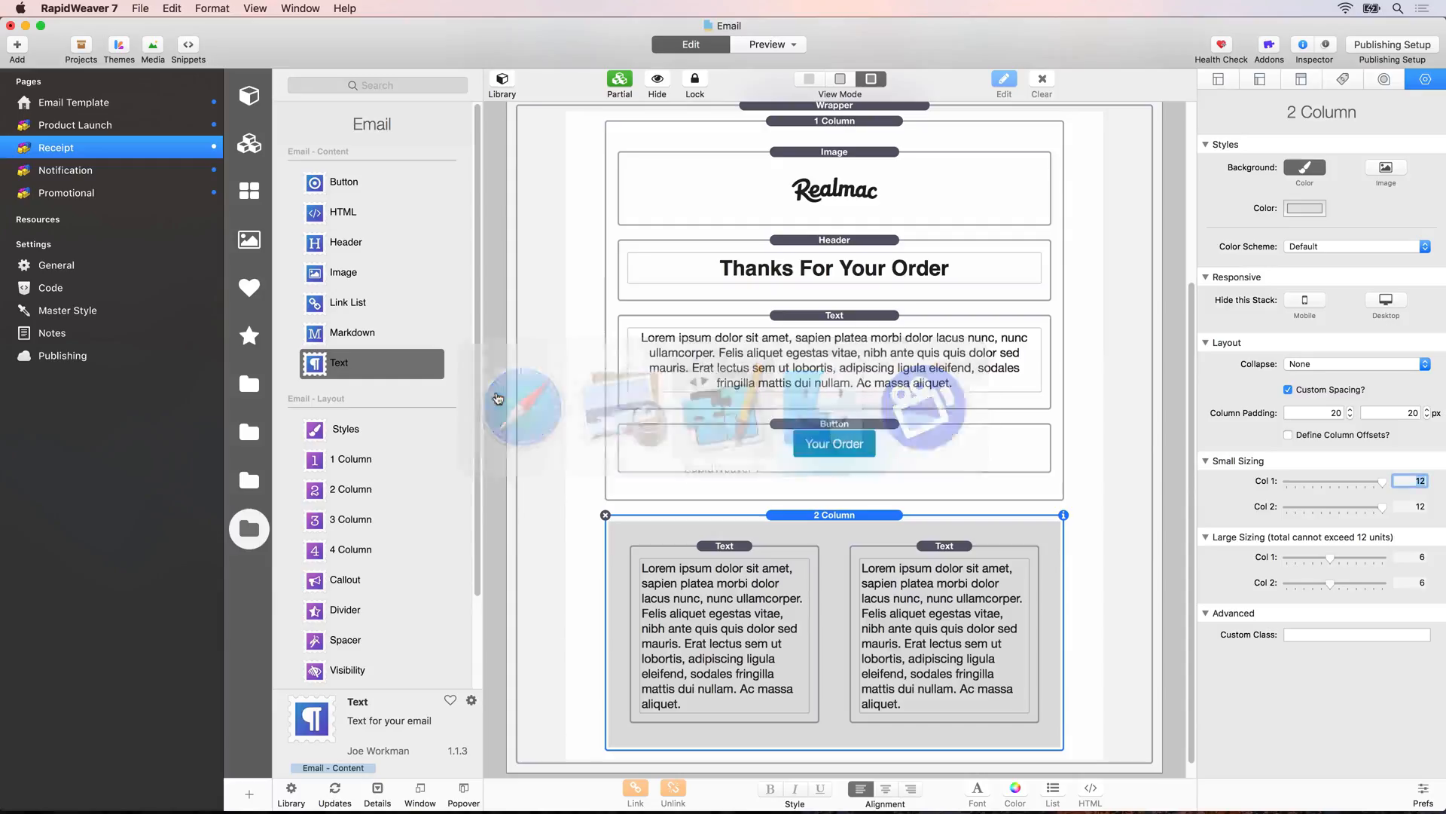
# - Back in RapidWeaver, assign the custom class "bordered" to the 2 Column stack
pyautogui.scroll(-1, 912, 486)
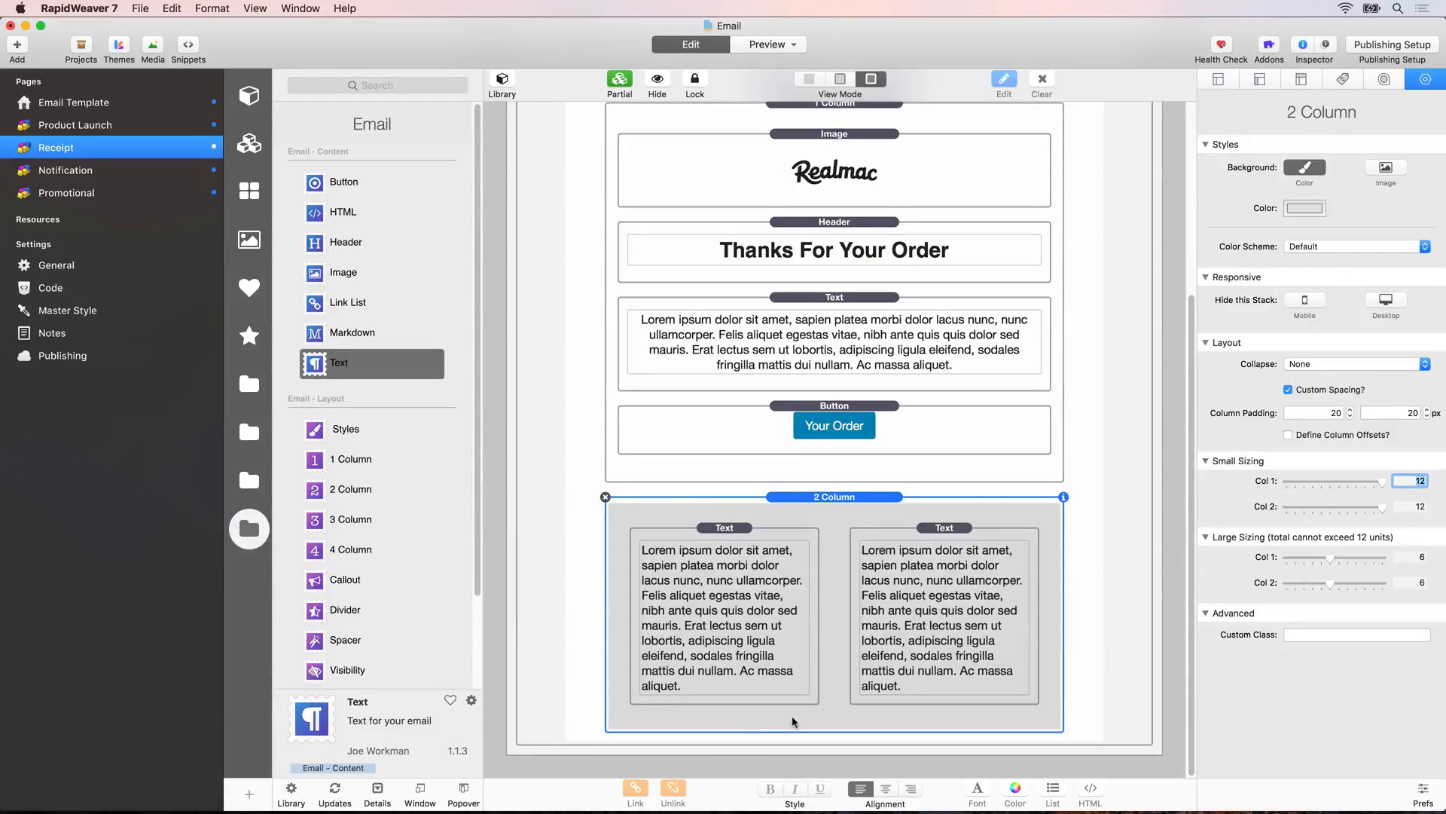
pyautogui.click(1358, 634)
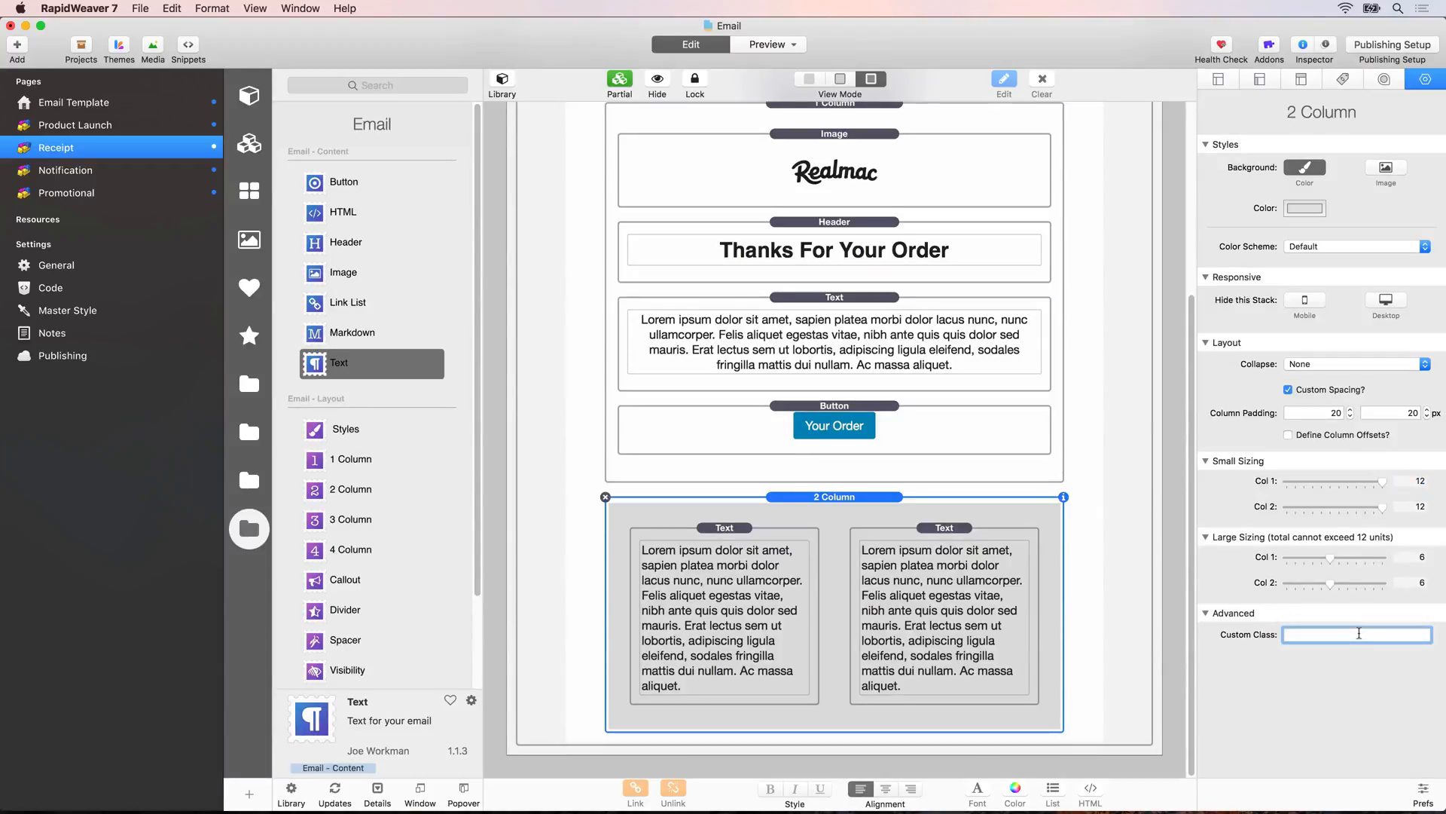
pyautogui.write('bordered')
pyautogui.press('Return')
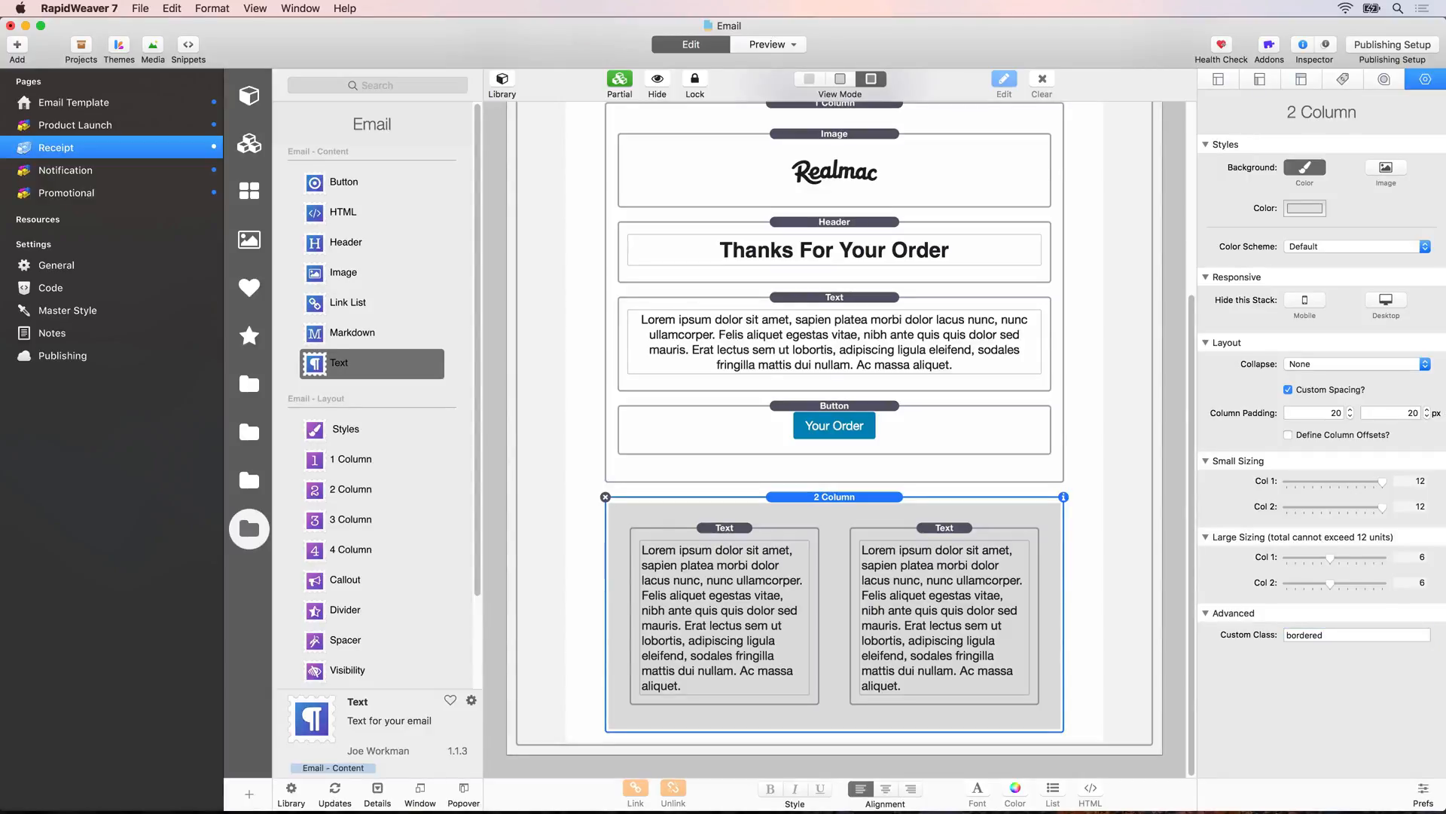
# - Add page CSS giving the .bordered class a border of 1px solid rgba(0,0,0,.1)
pyautogui.click(1302, 80)
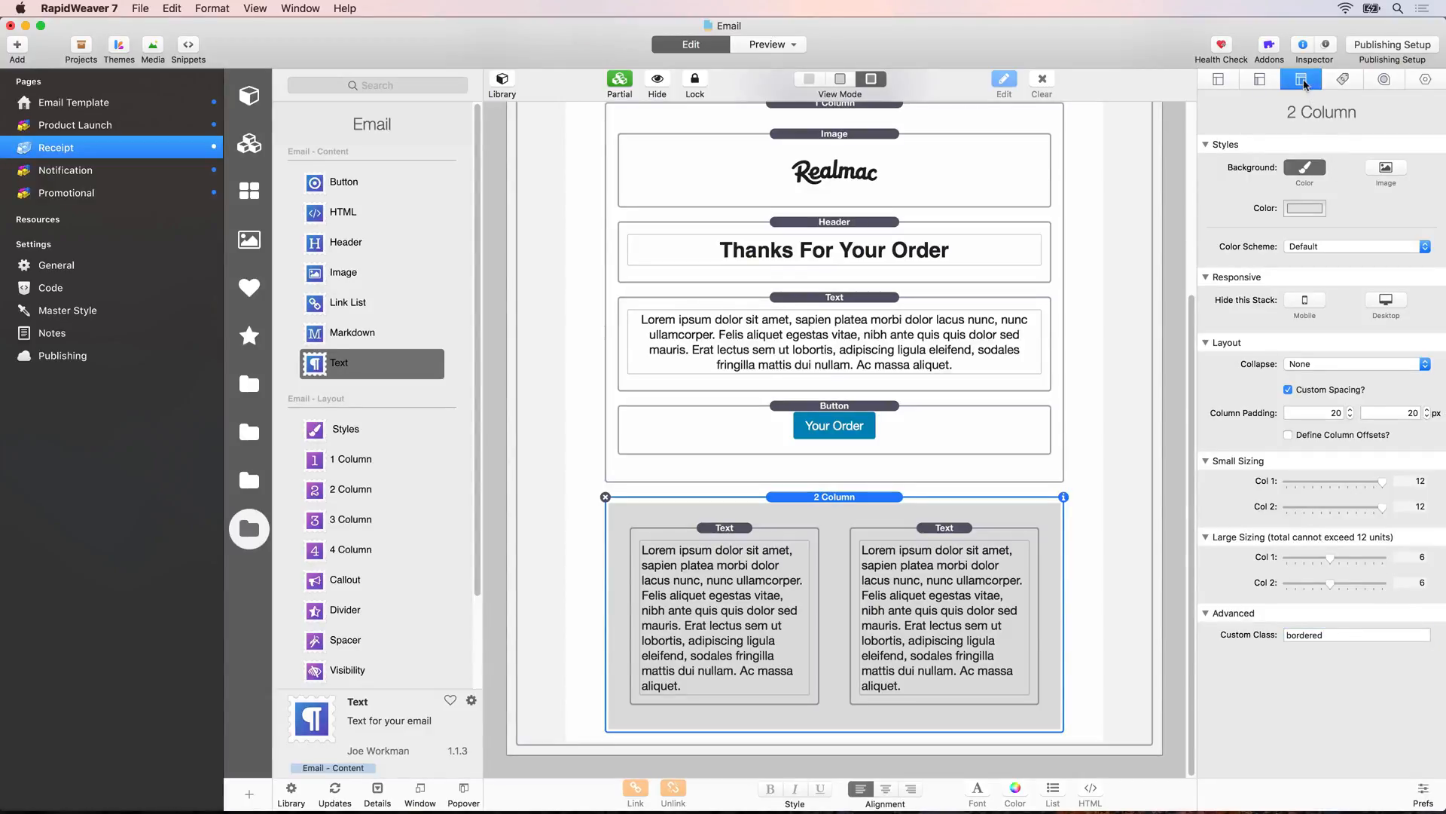
pyautogui.click(1283, 166)
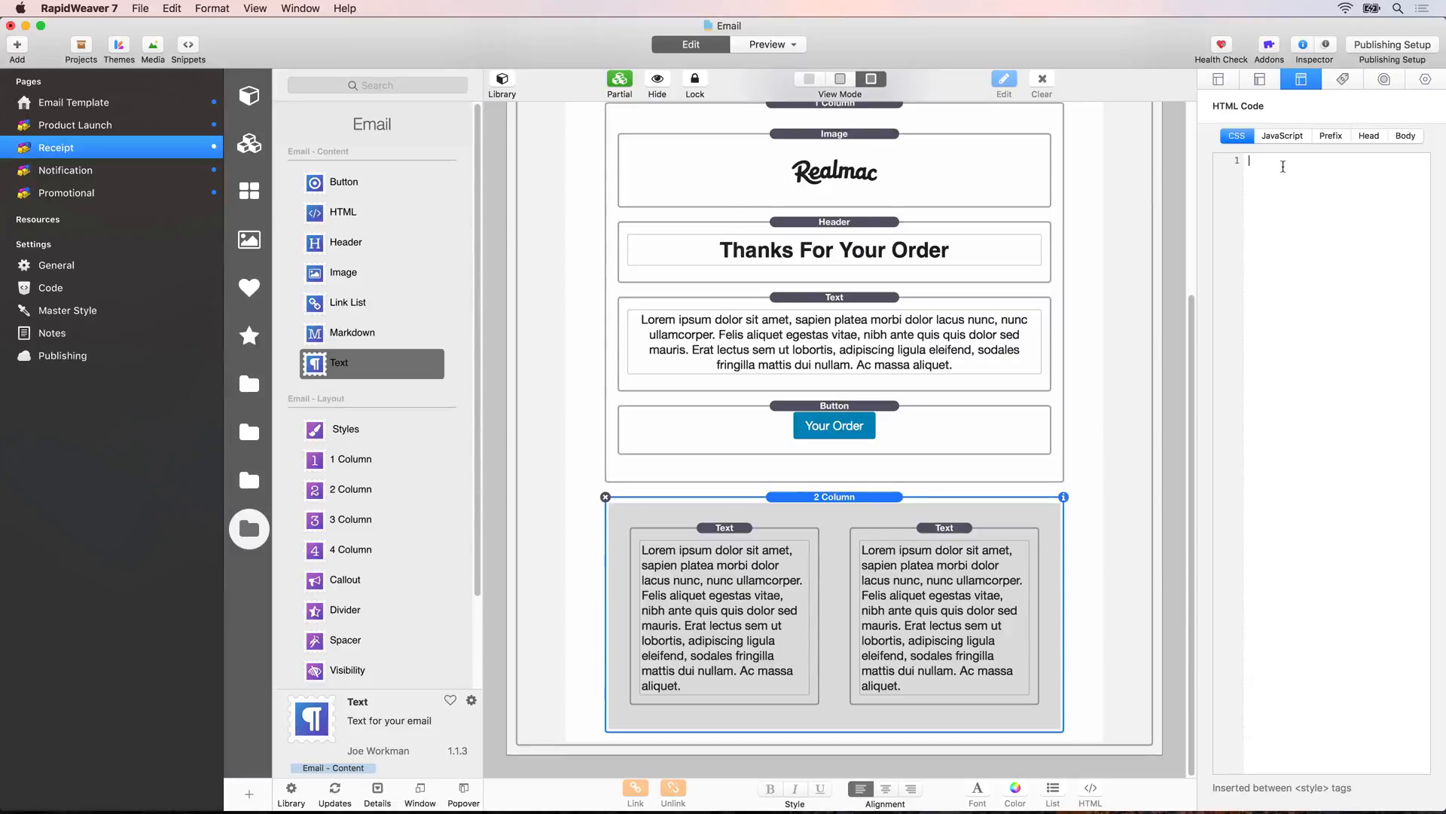
pyautogui.write('.bord')
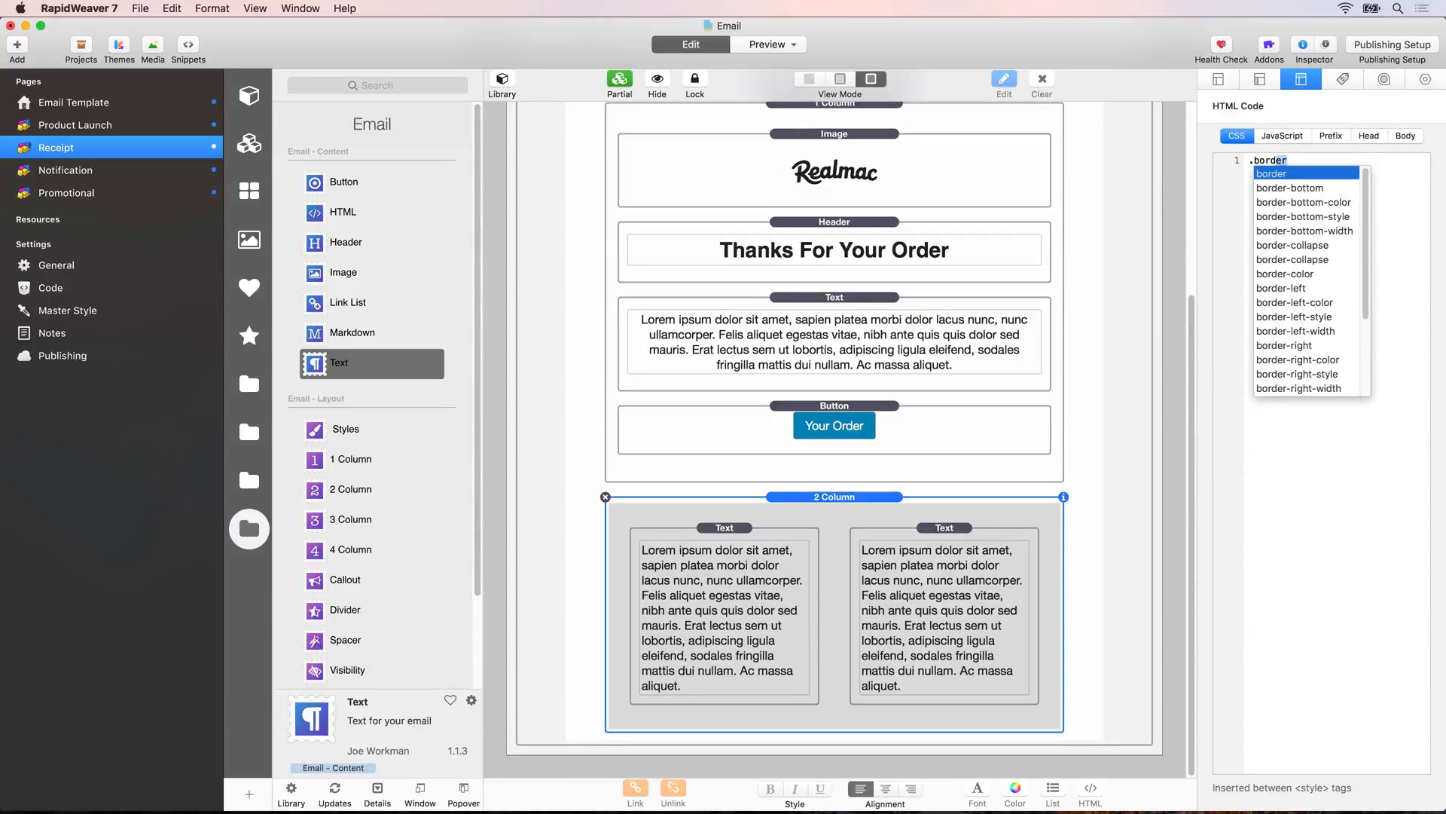
pyautogui.write('ered ')
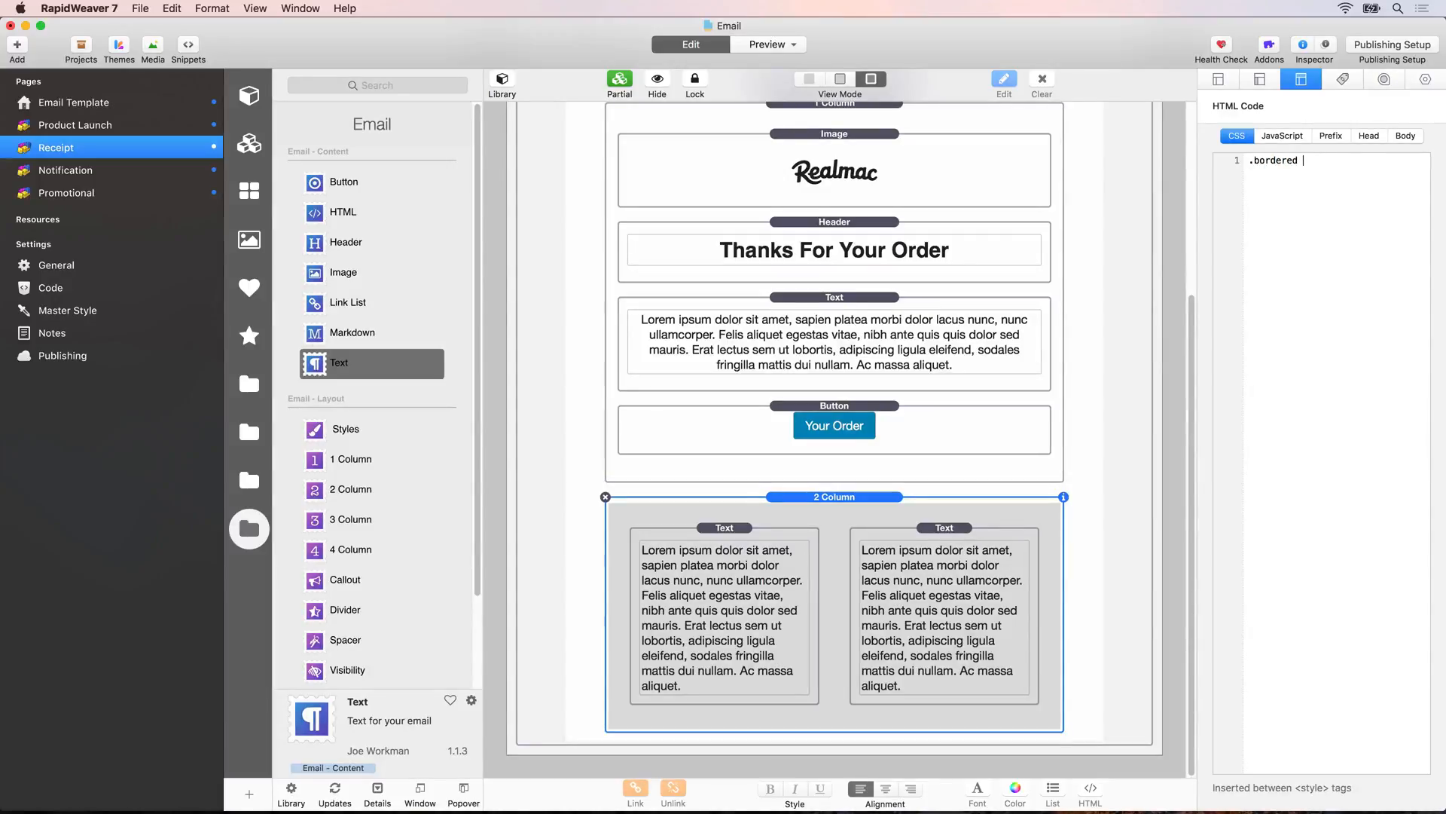
pyautogui.write('{')
pyautogui.press('Return')
pyautogui.write('border: 1')
pyautogui.write('pc')
pyautogui.write(' solid ')
pyautogui.write('rgb(')
pyautogui.write('0,0,0')
pyautogui.write(',.1)')
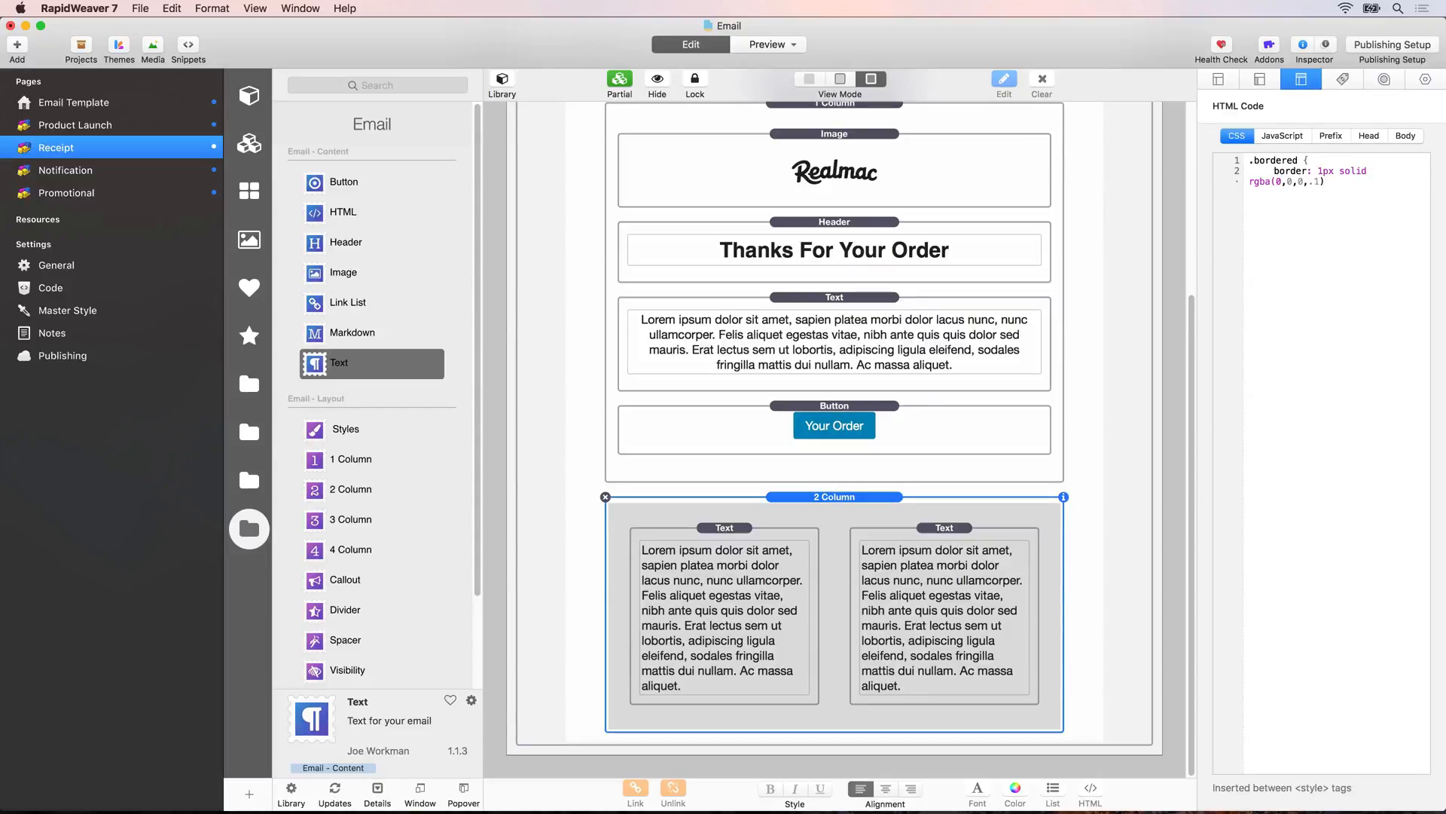
pyautogui.write(';')
pyautogui.press('Return')
pyautogui.write('}')
pyautogui.click(827, 529)
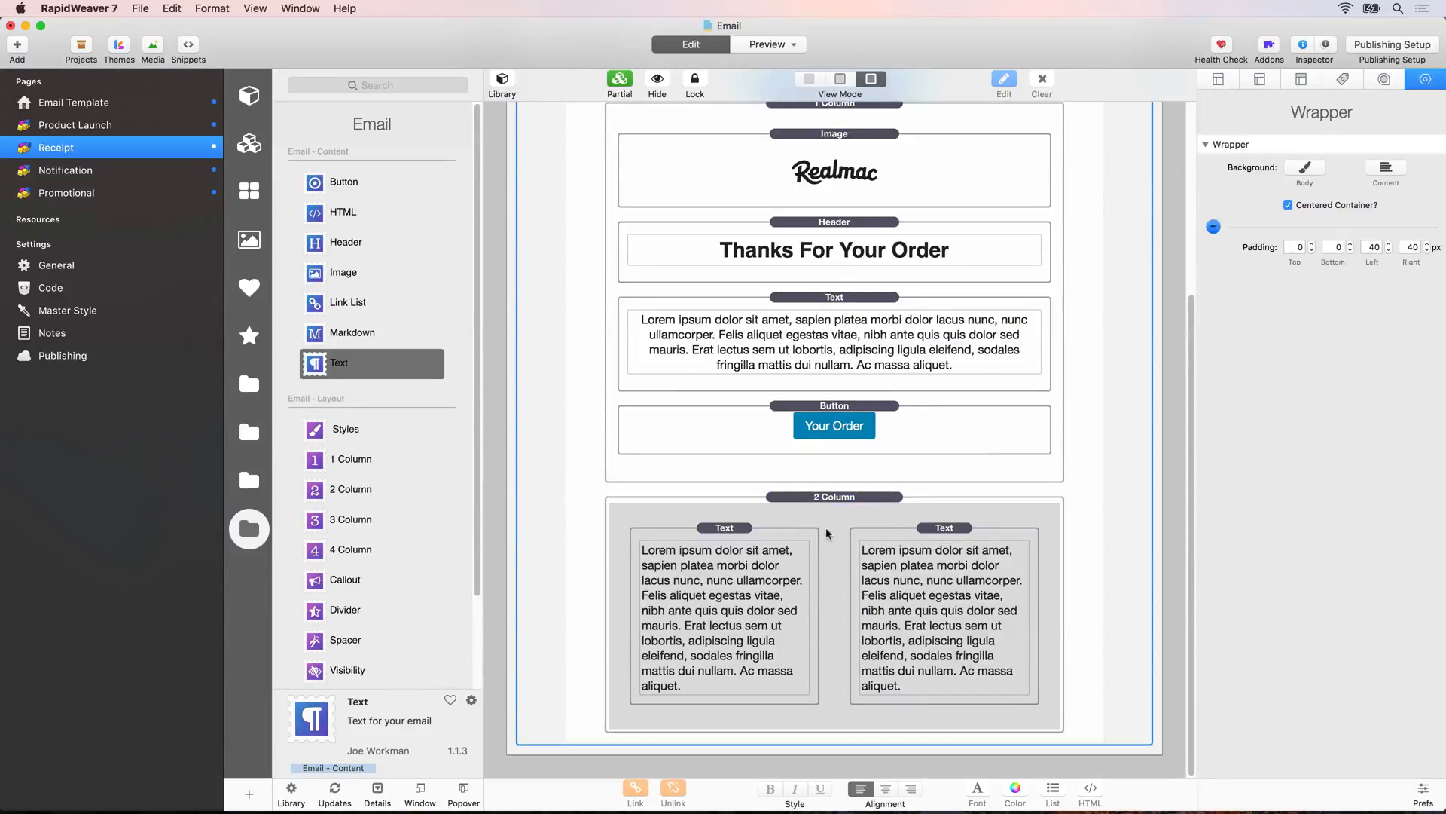
# - Check the bordered section in Safari and examine the Items Ordered section of the Chewy receipt image in Preview
pyautogui.press('super+Tab')
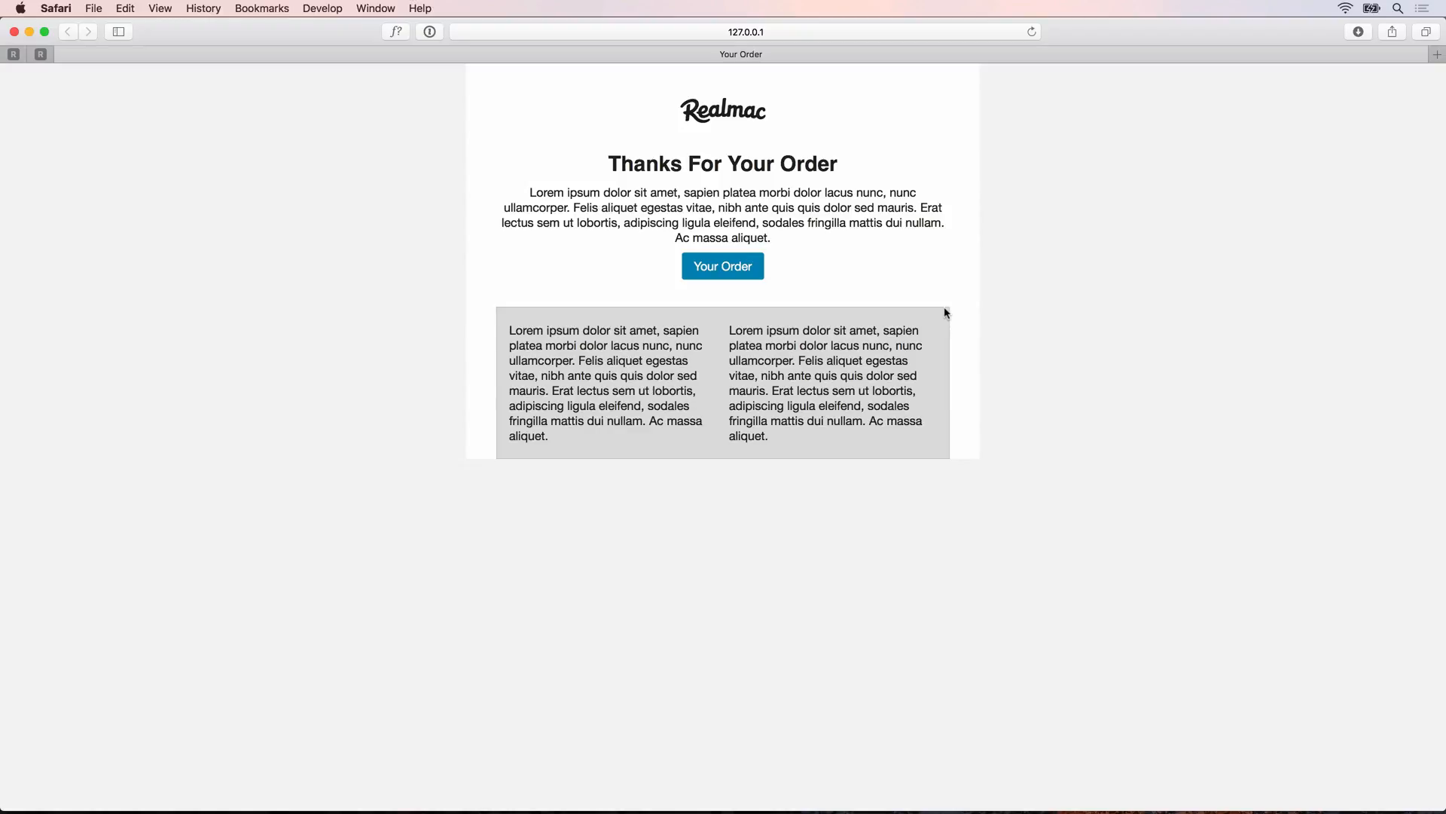
pyautogui.press('super+space')
pyautogui.write('preview')
pyautogui.press('Return')
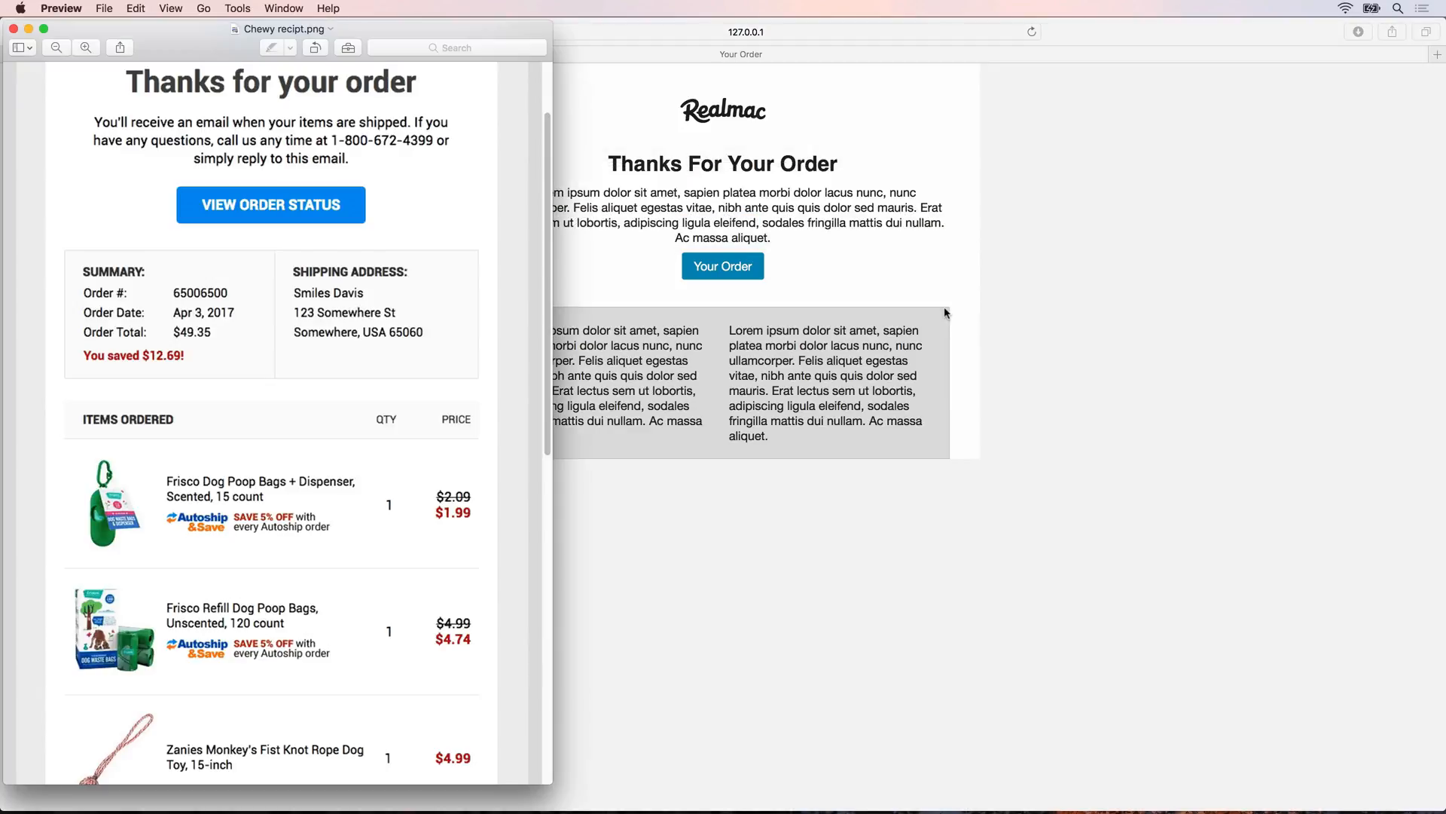
pyautogui.scroll(-4, 341, 365)
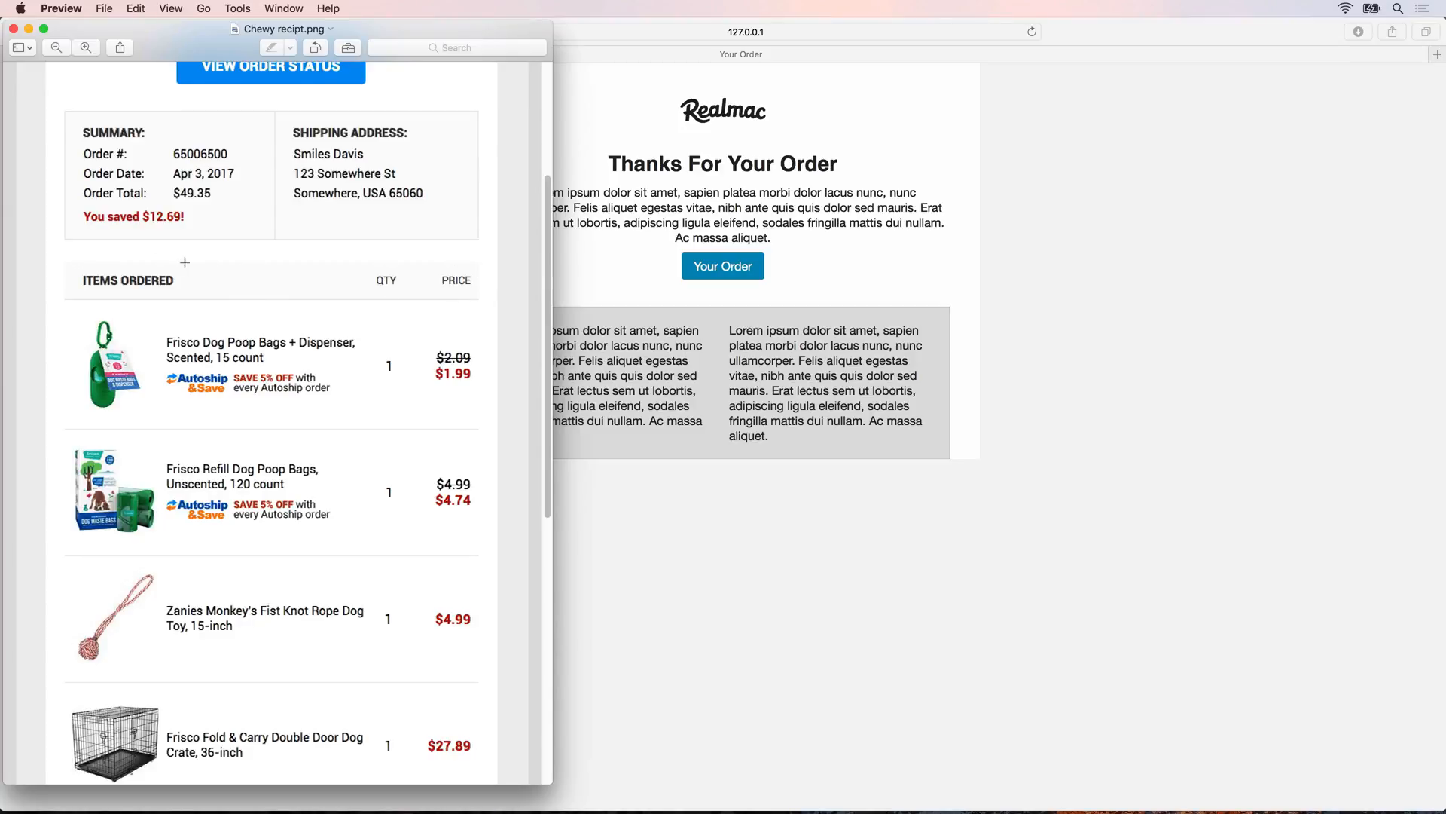
pyautogui.scroll(-1, 184, 263)
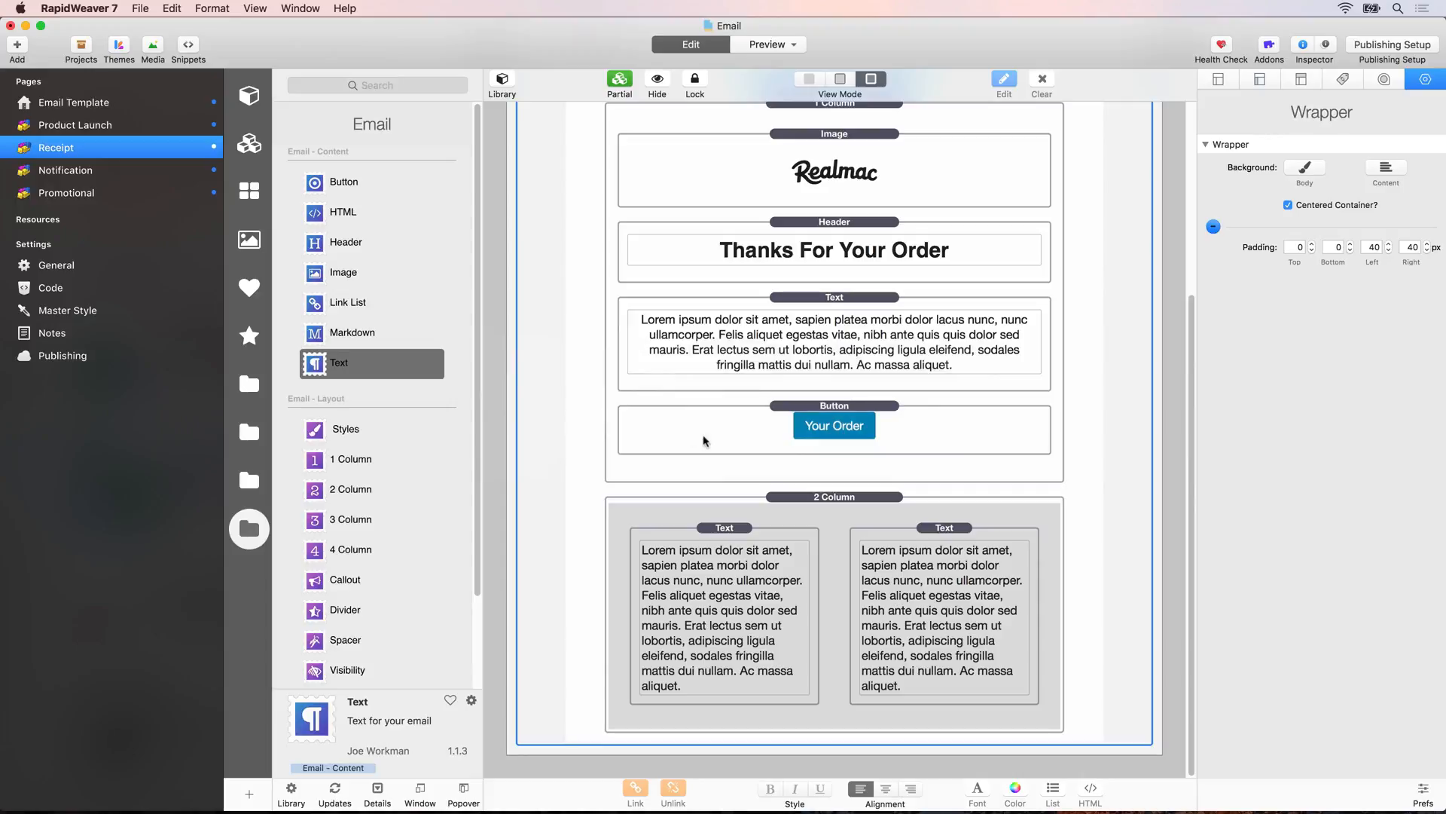
# - In RapidWeaver, hide the contents of the 1 Column stack in the edit view
pyautogui.scroll(5, 812, 490)
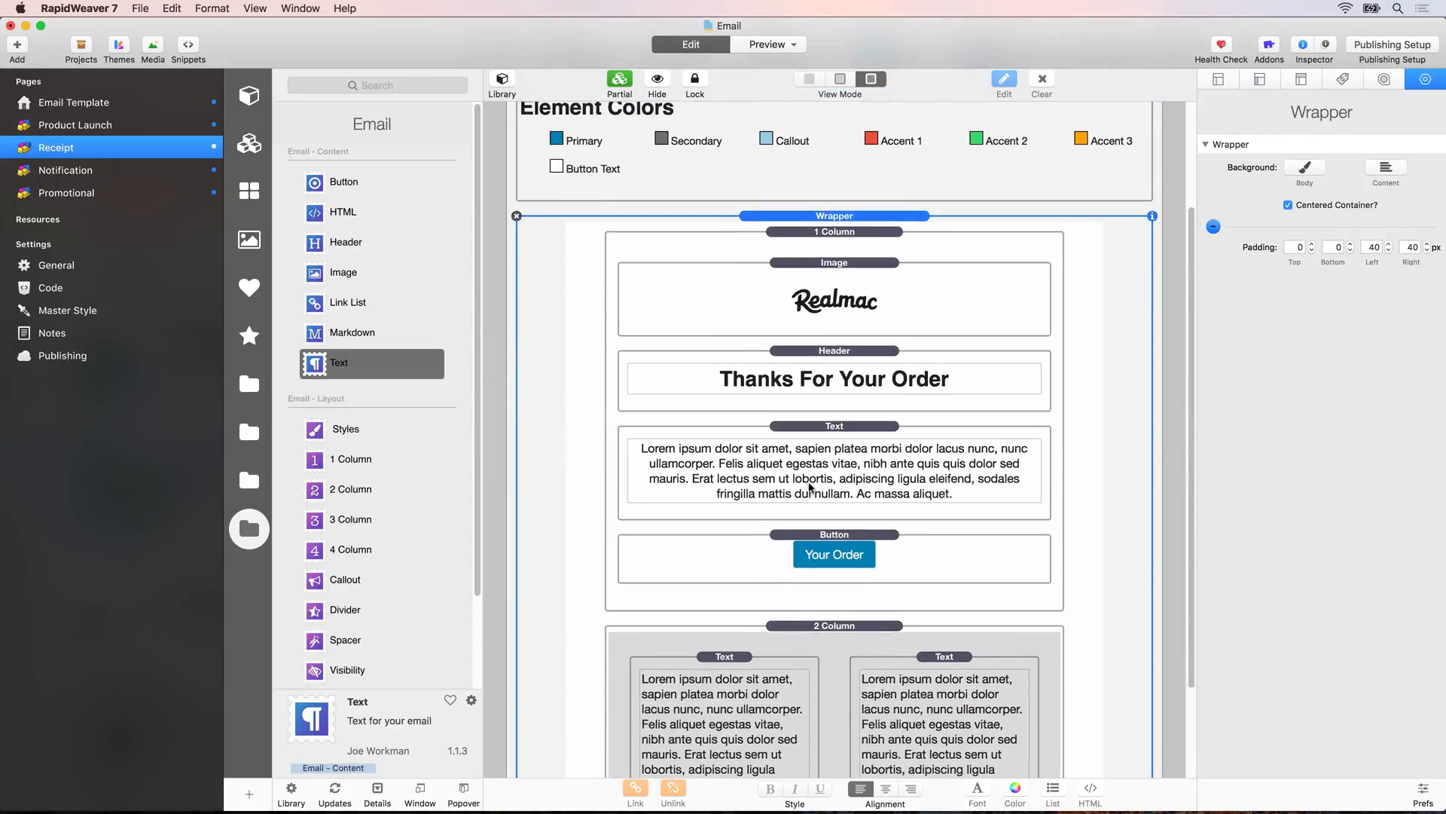
pyautogui.click(808, 239)
pyautogui.click(657, 77)
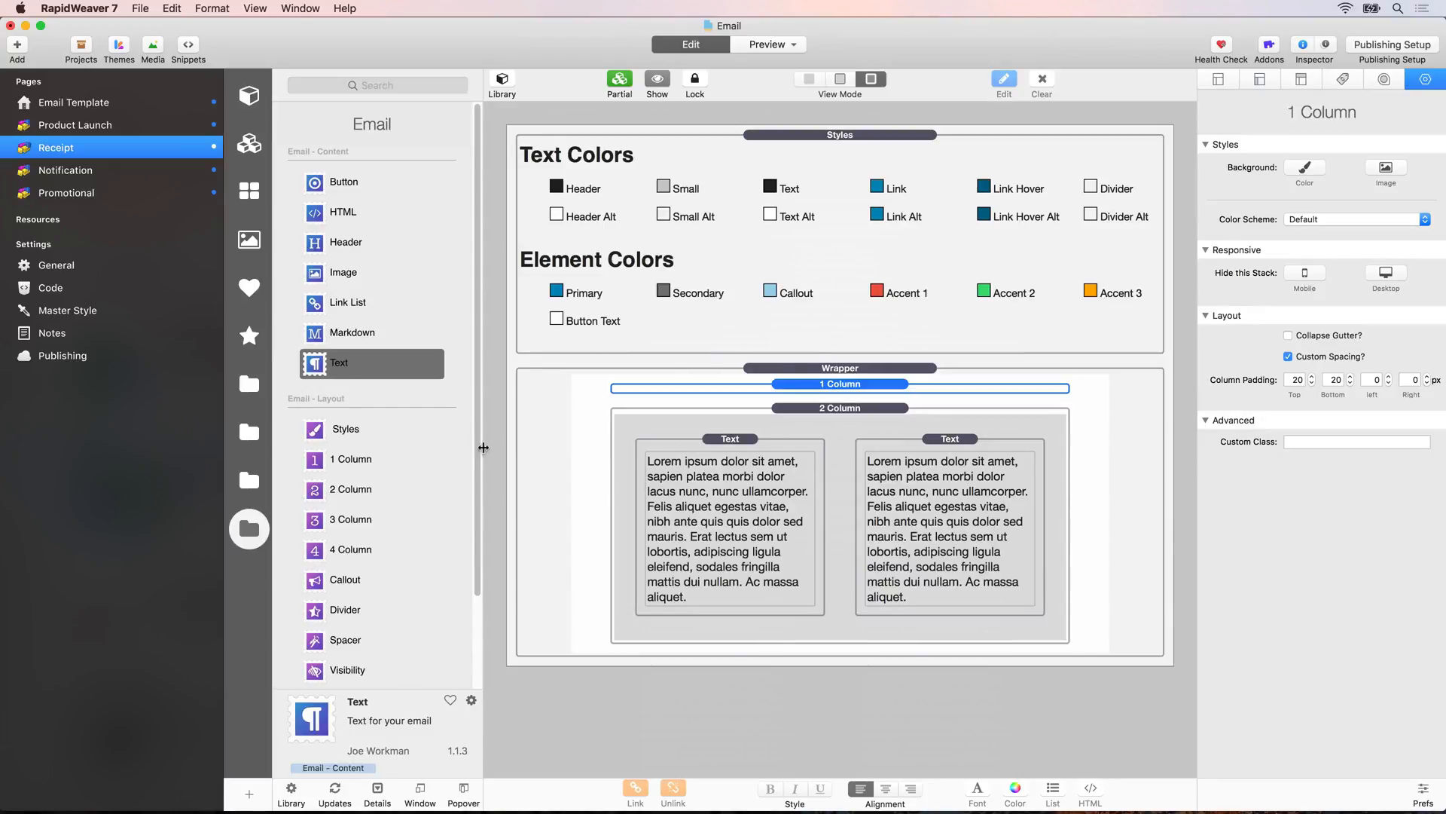
# - Add a 3 Column stack below the 2 Column stack and set its background color to F7F7F7
pyautogui.click(323, 521)
pyautogui.moveTo(323, 521); pyautogui.dragTo(744, 644)
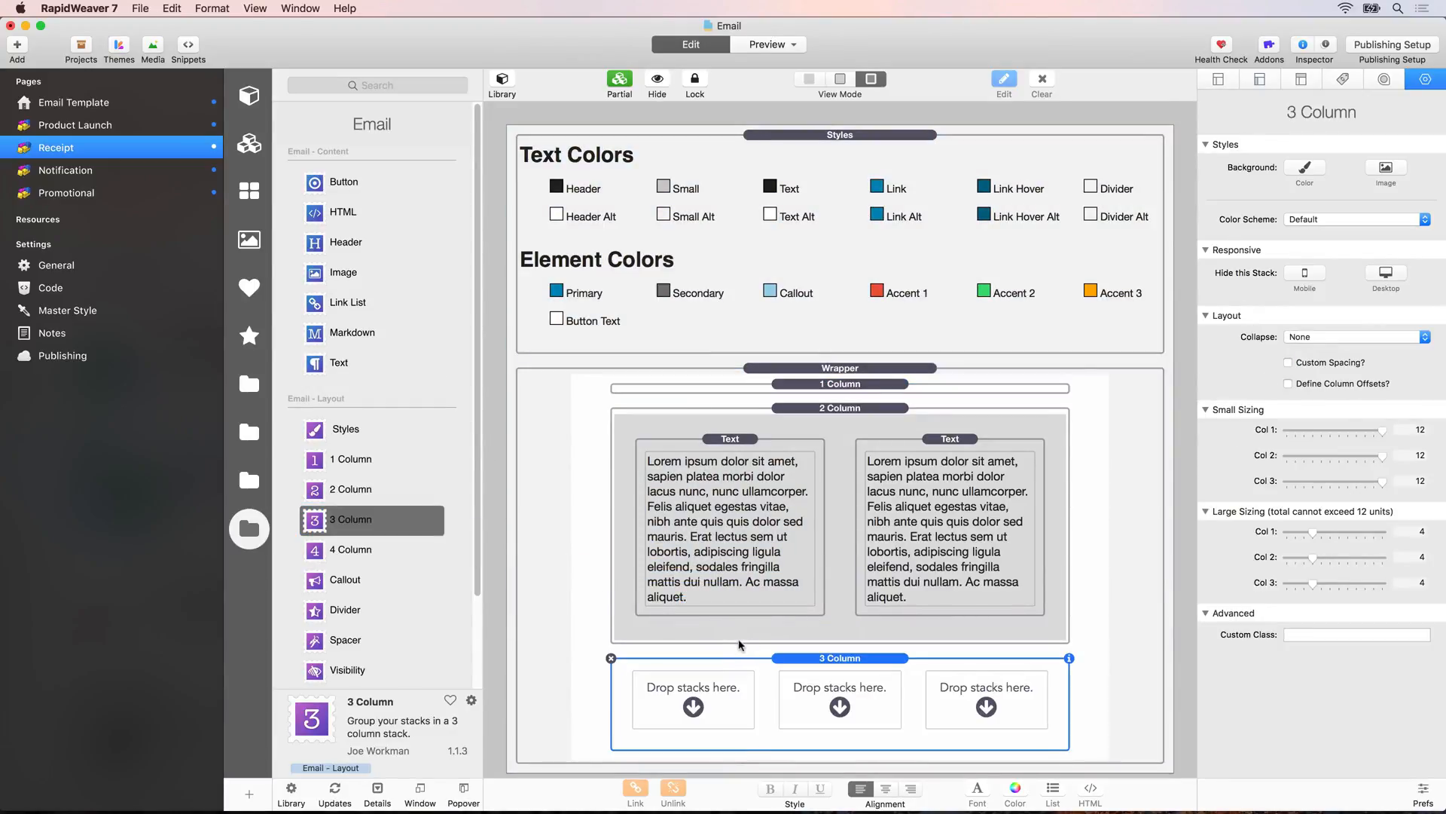
pyautogui.click(1314, 167)
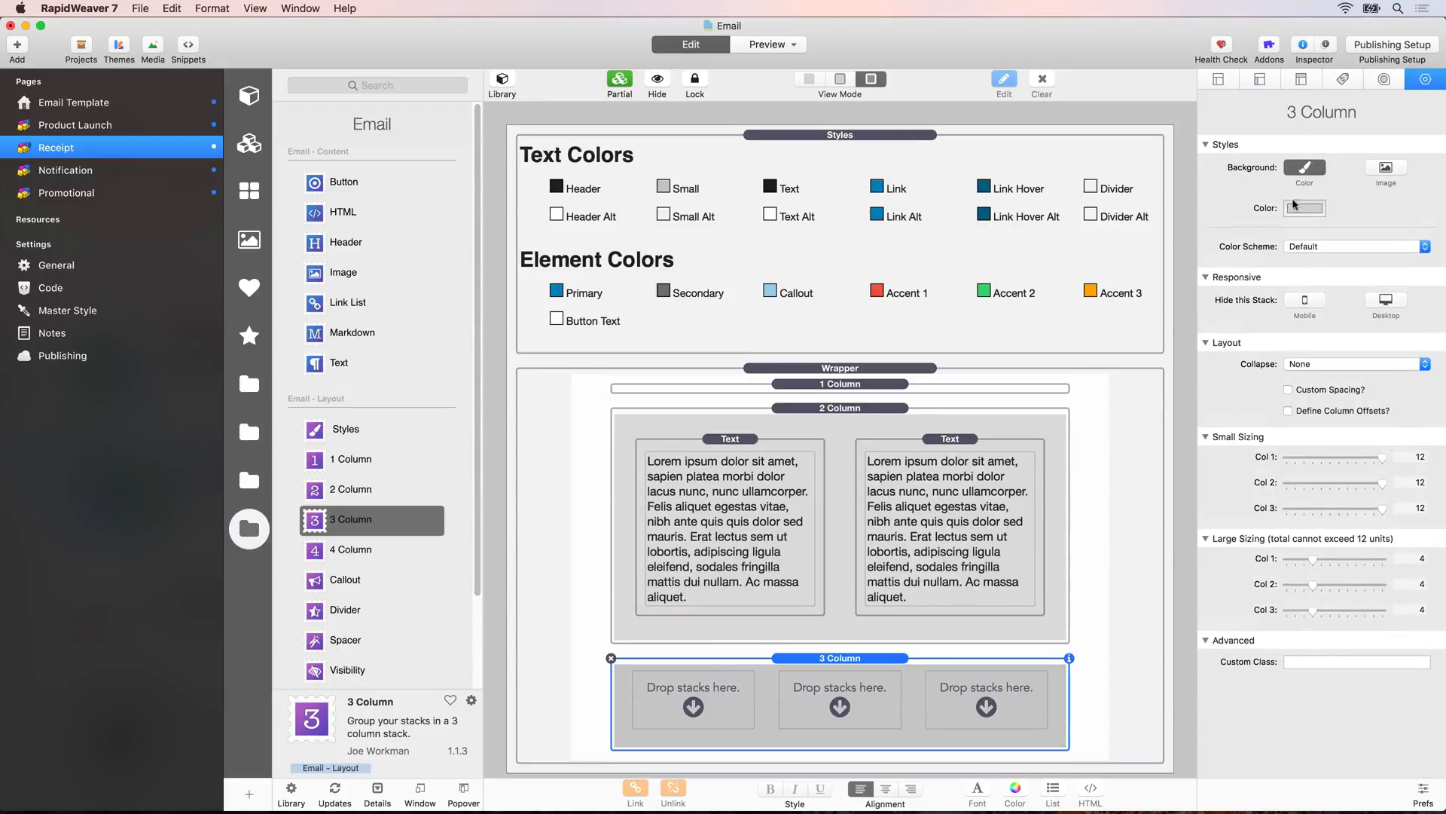
pyautogui.click(1301, 210)
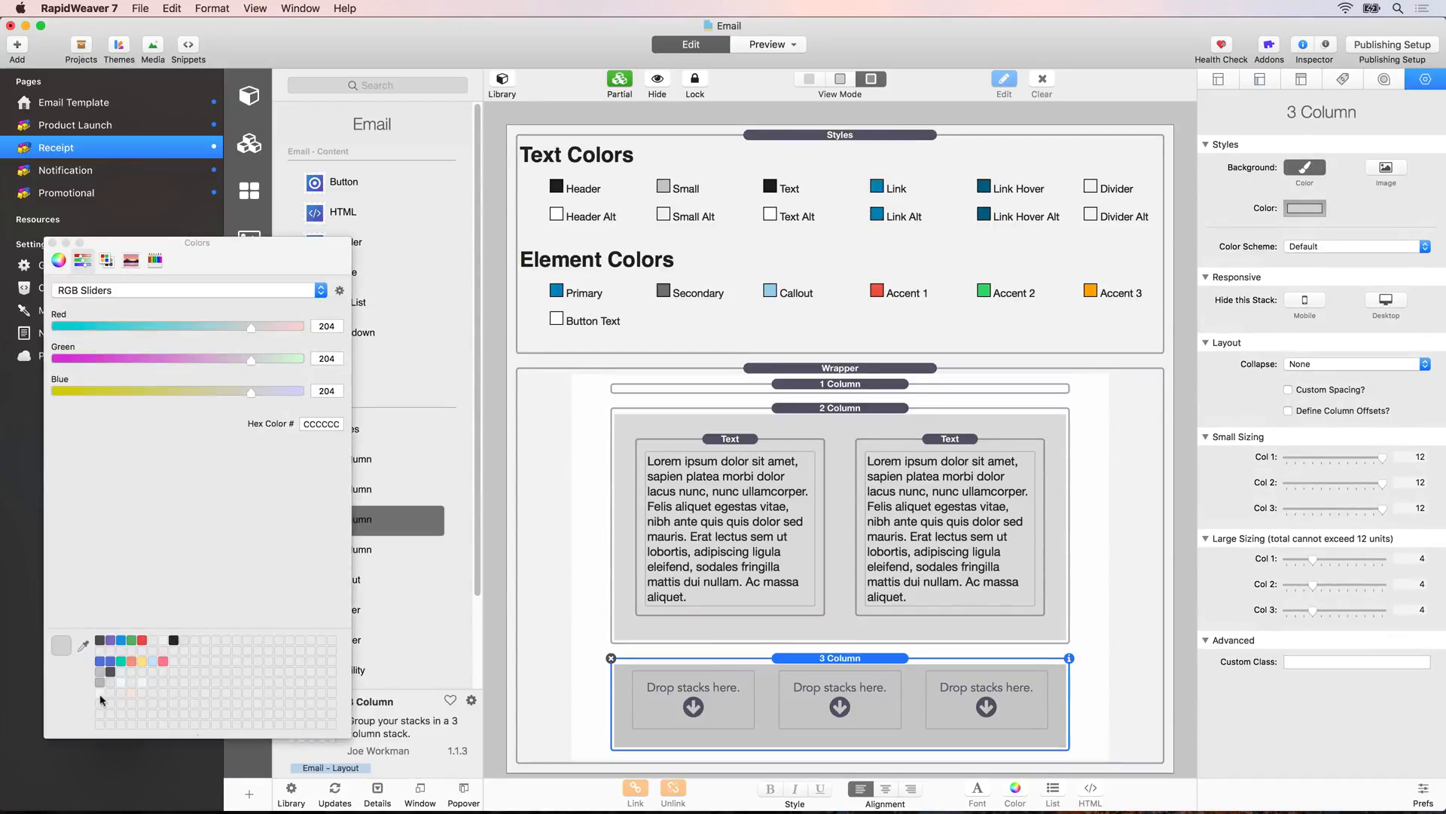
pyautogui.click(100, 693)
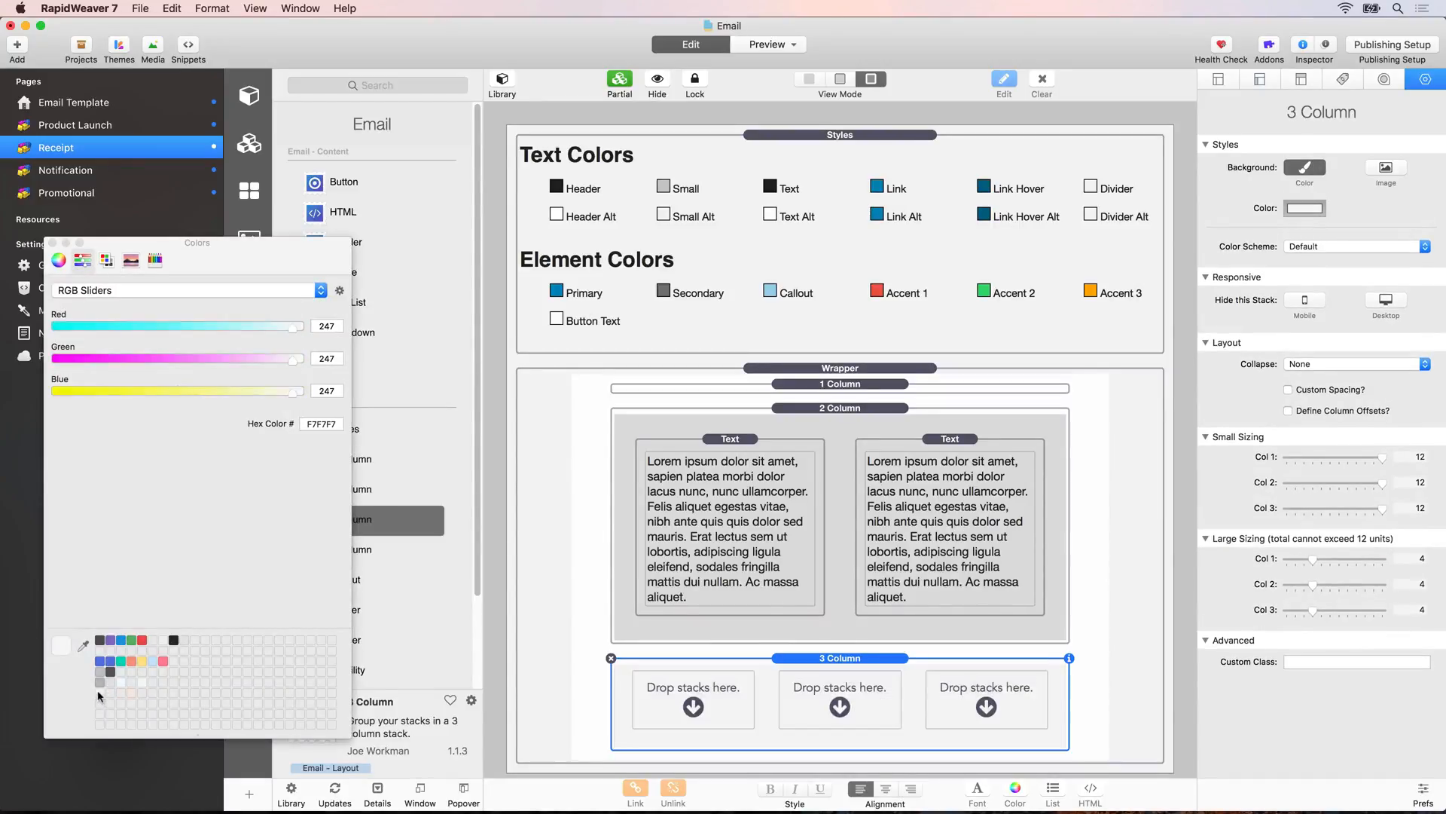
# - Change the 2 Column stack's background color to F7F7F7 and close the color picker
pyautogui.click(849, 414)
pyautogui.click(1314, 214)
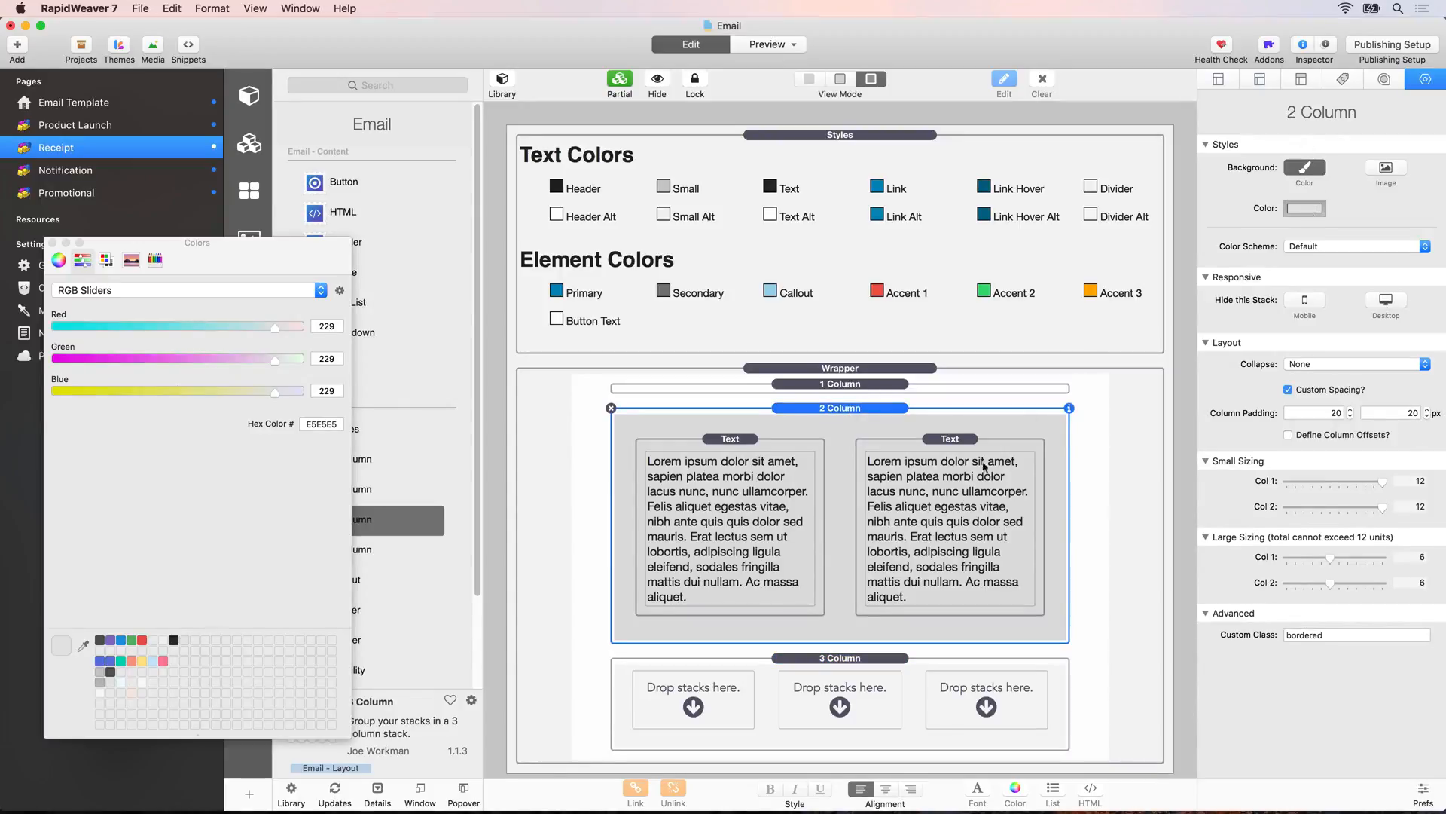
pyautogui.click(101, 692)
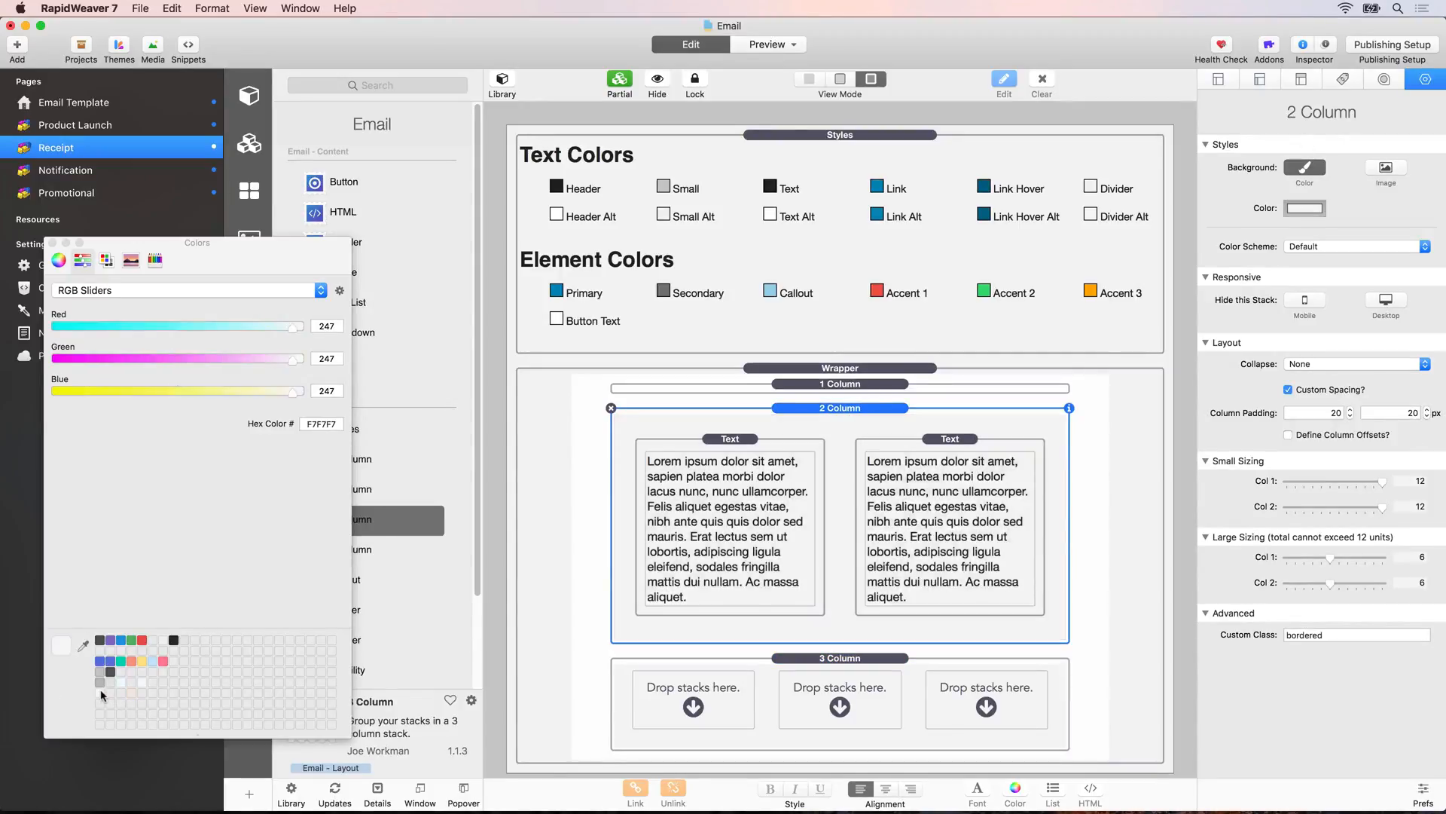
pyautogui.click(52, 245)
# - Insert a Spacer stack between the 2 Column and 3 Column stacks and set its height to 40 px
pyautogui.scroll(-1, 823, 580)
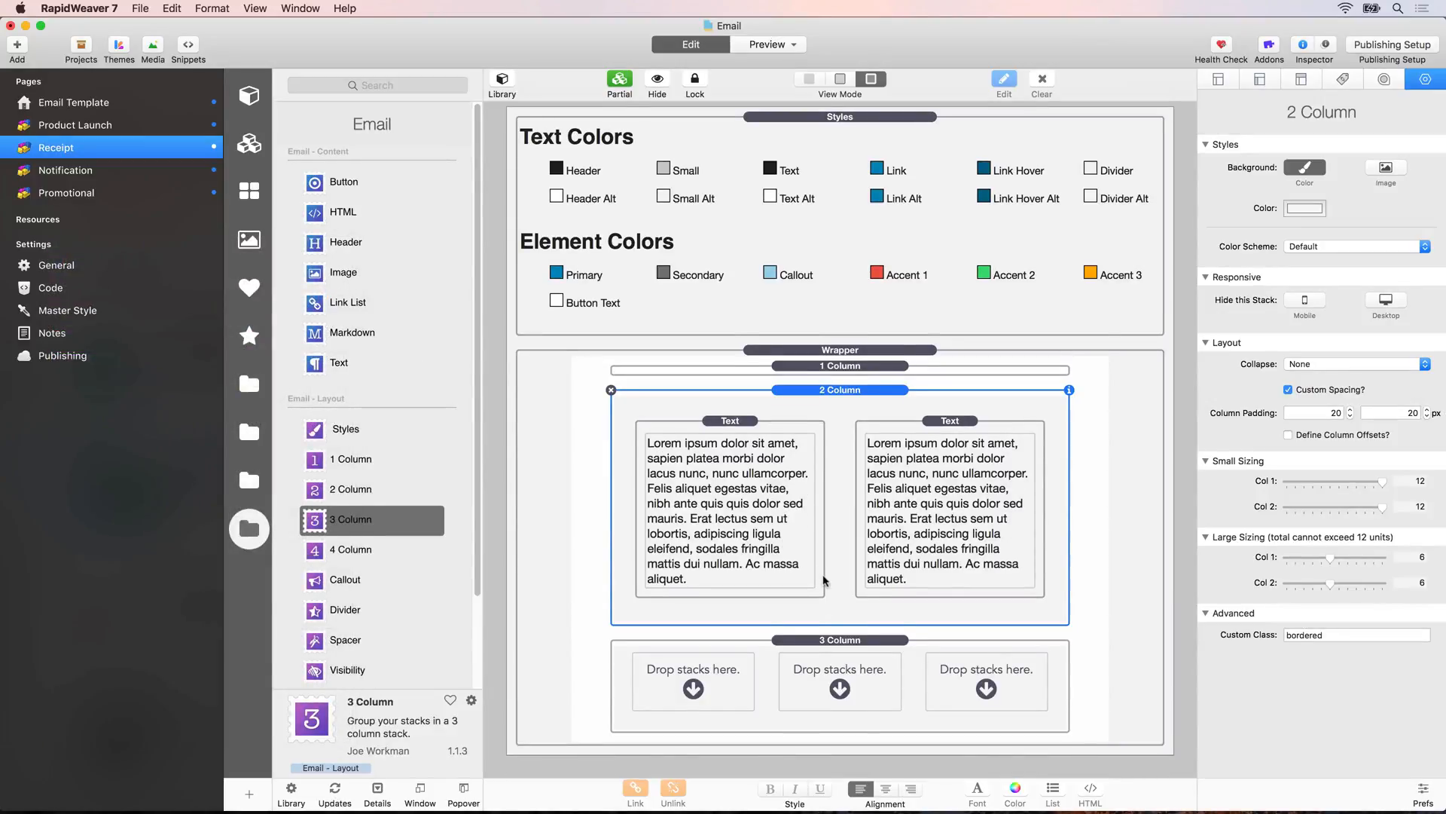
pyautogui.click(830, 645)
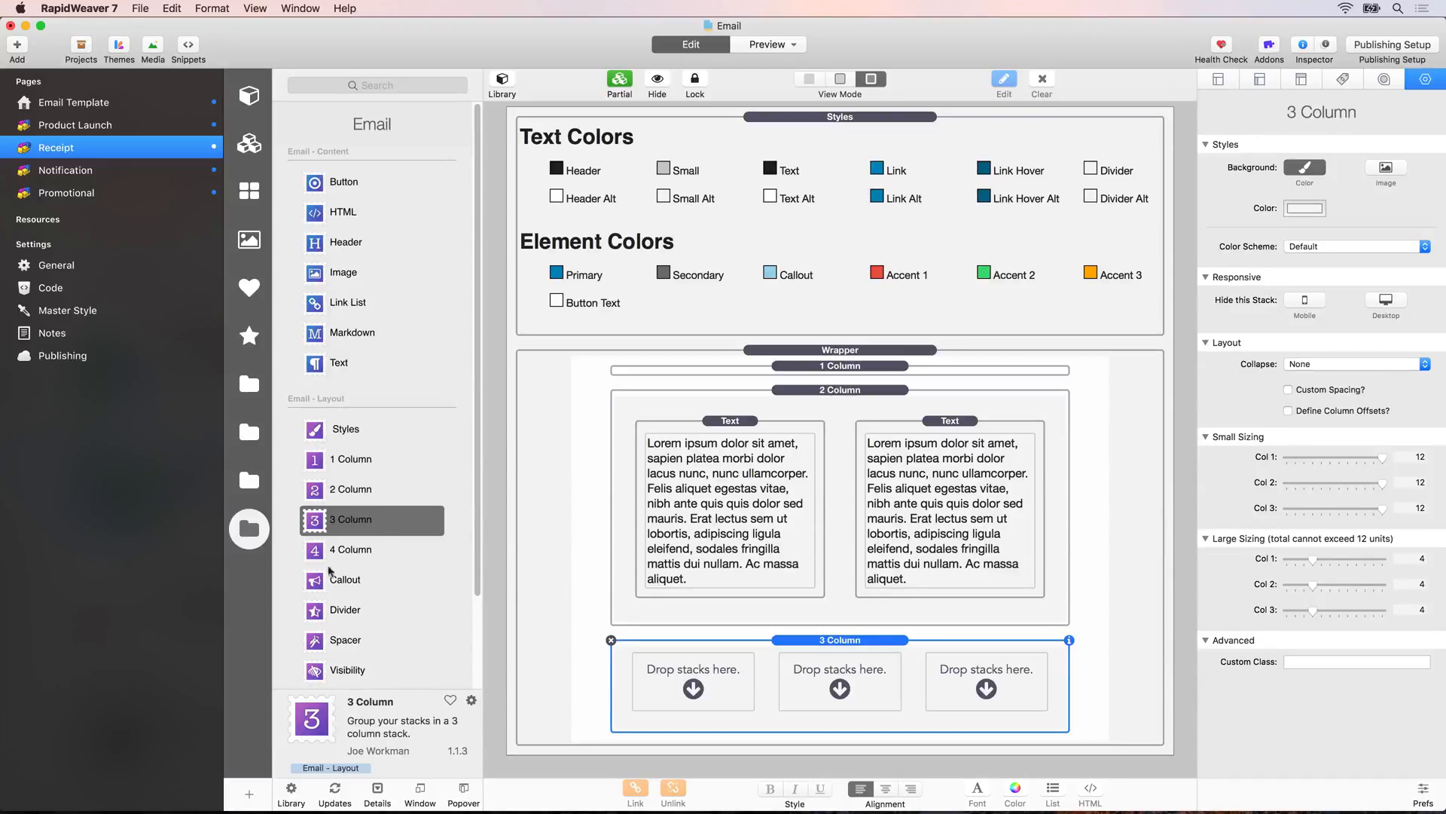
pyautogui.moveTo(320, 641); pyautogui.dragTo(757, 631)
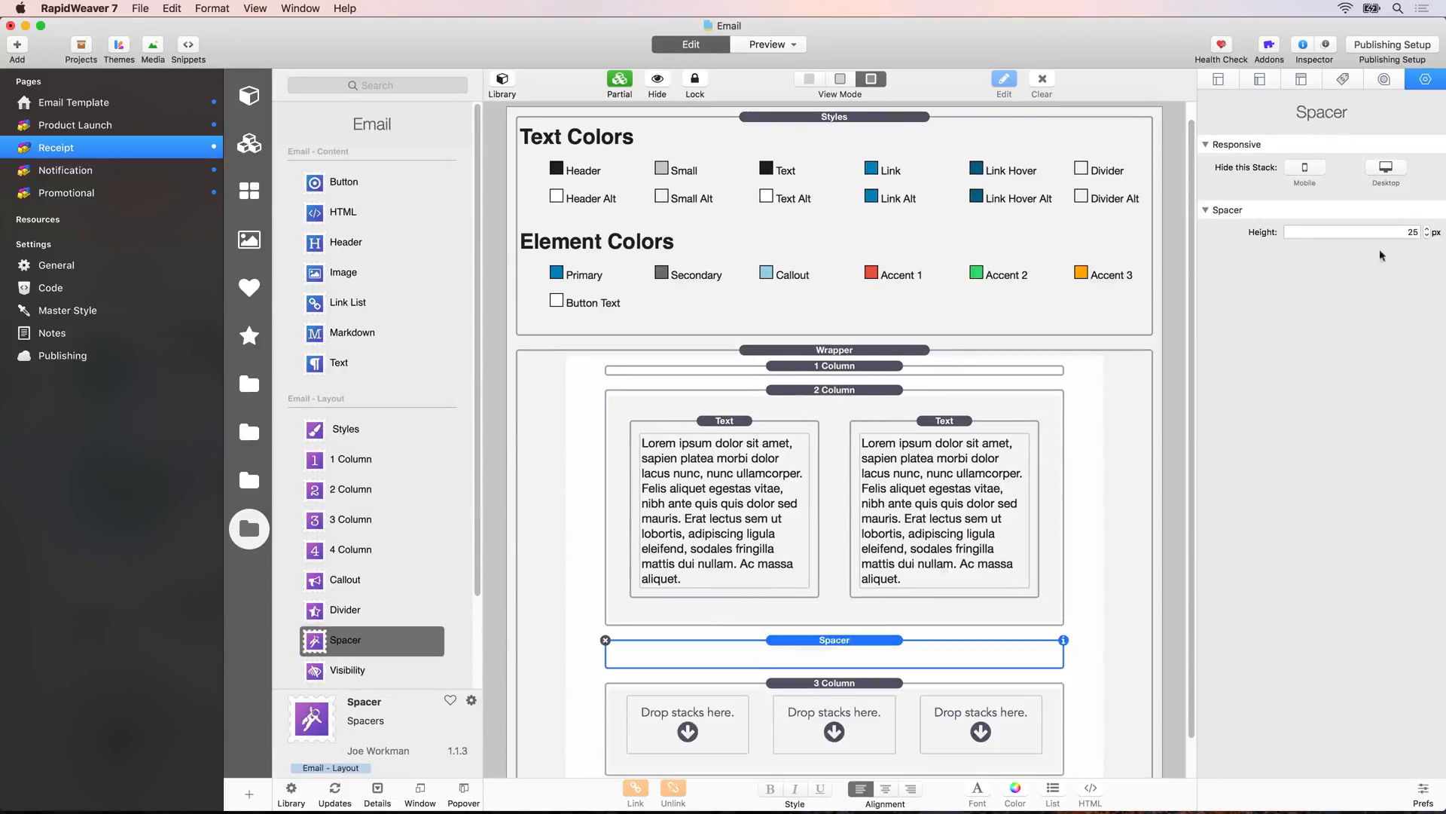
pyautogui.doubleClick(1405, 232)
pyautogui.write('40')
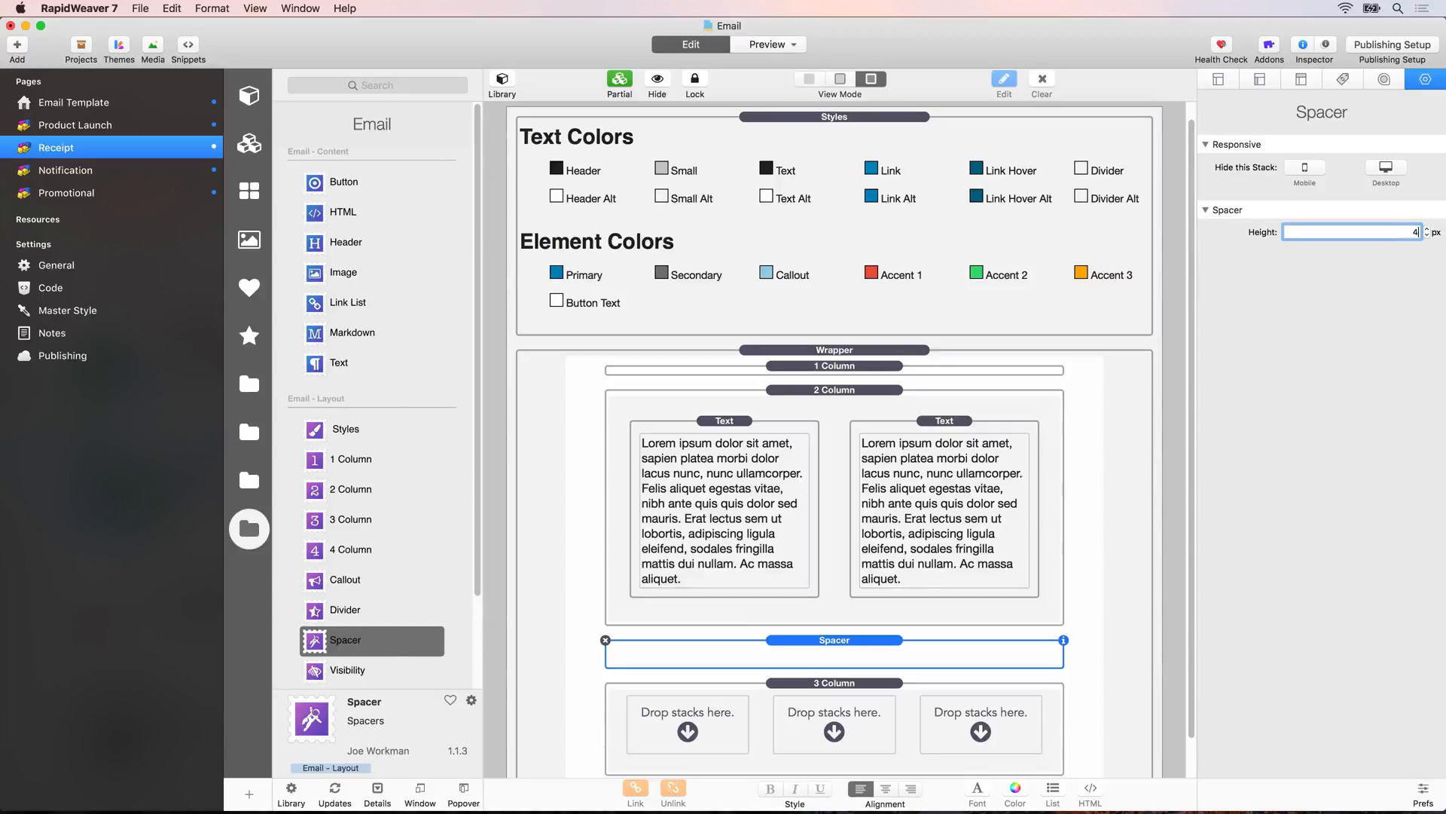
pyautogui.press('Return')
# - Add a Header stack to each column of the 3 Column stack and set the first header's text to "Items"
pyautogui.scroll(-2, 899, 550)
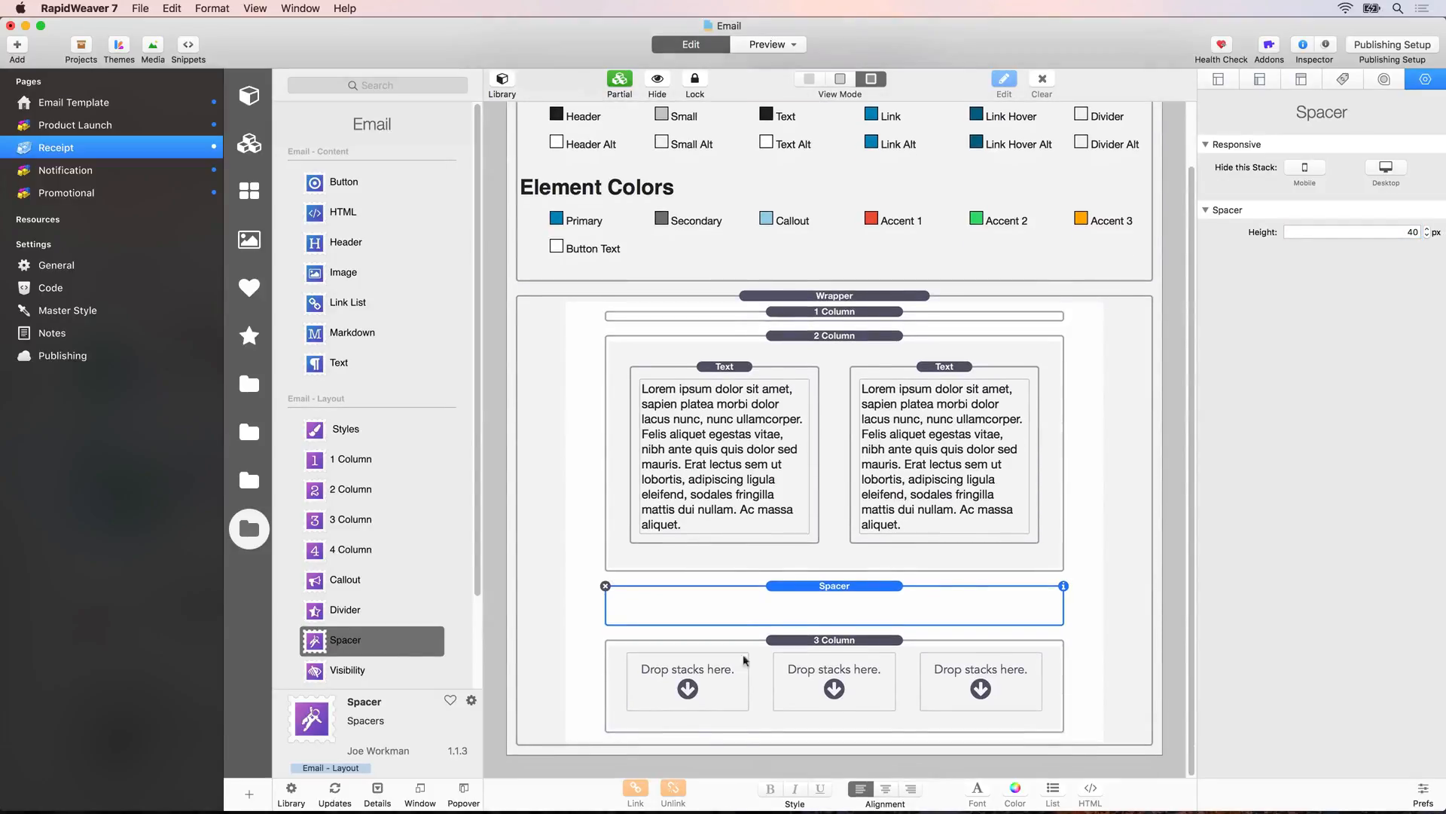
pyautogui.moveTo(331, 242); pyautogui.dragTo(940, 668)
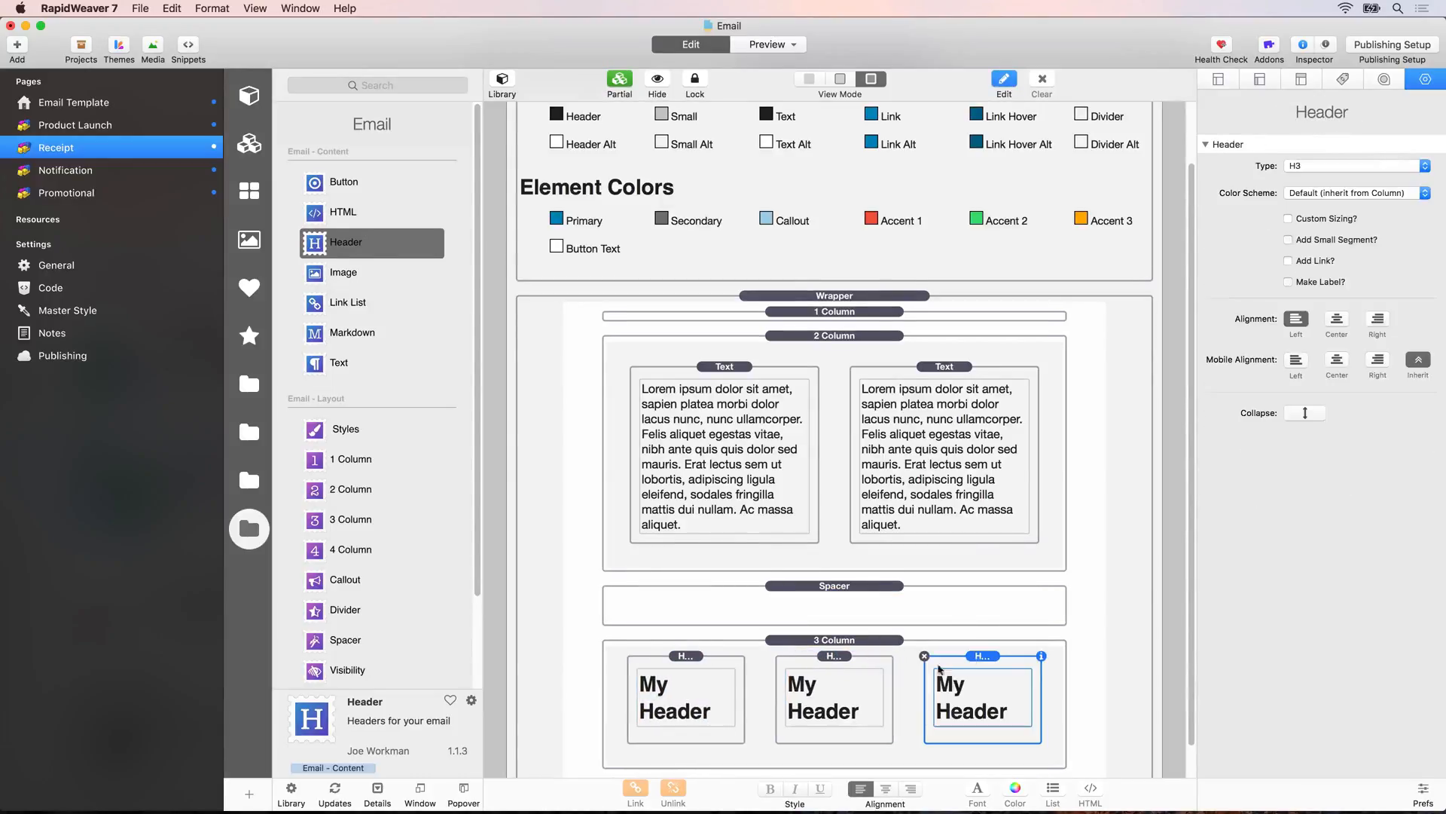
pyautogui.doubleClick(676, 708)
pyautogui.tripleClick(667, 690)
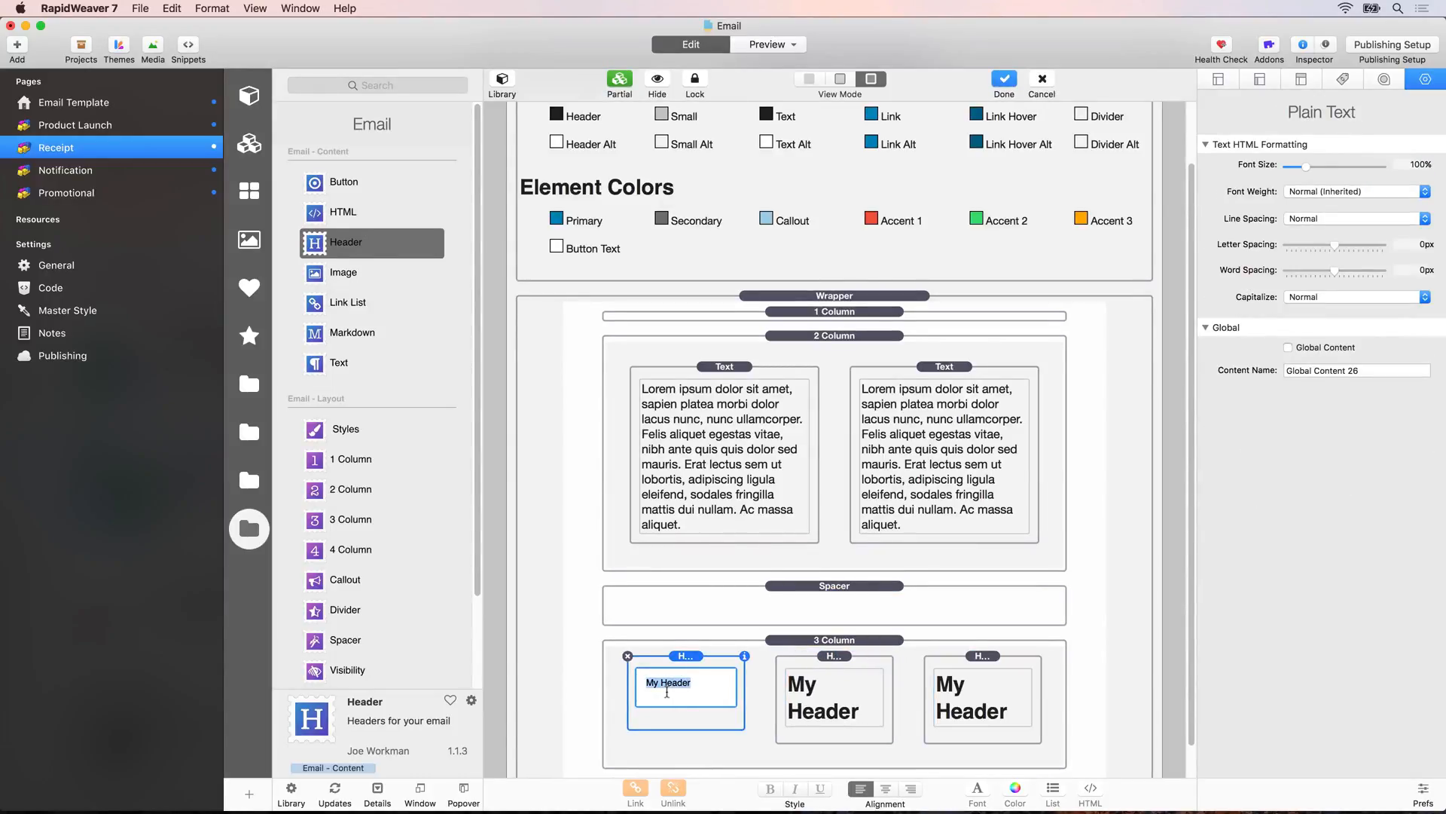
pyautogui.write('Items')
# - Set the second header's text to "Qty" and the third header's text to "Price" in the 3 Column stack
pyautogui.doubleClick(823, 691)
pyautogui.doubleClick(822, 684)
pyautogui.tripleClick(823, 683)
pyautogui.write('Qty')
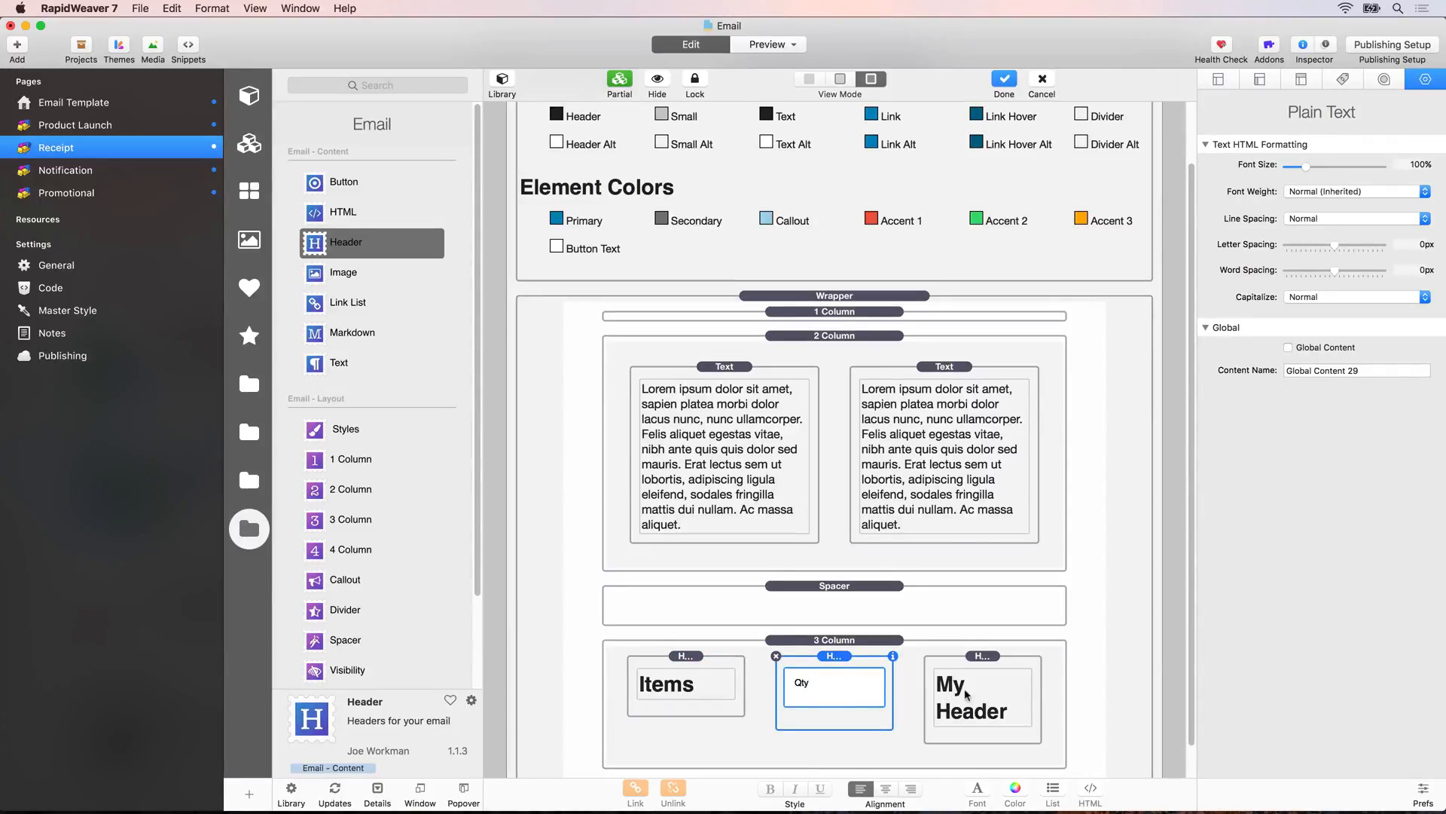
pyautogui.click(967, 694)
pyautogui.click(967, 689)
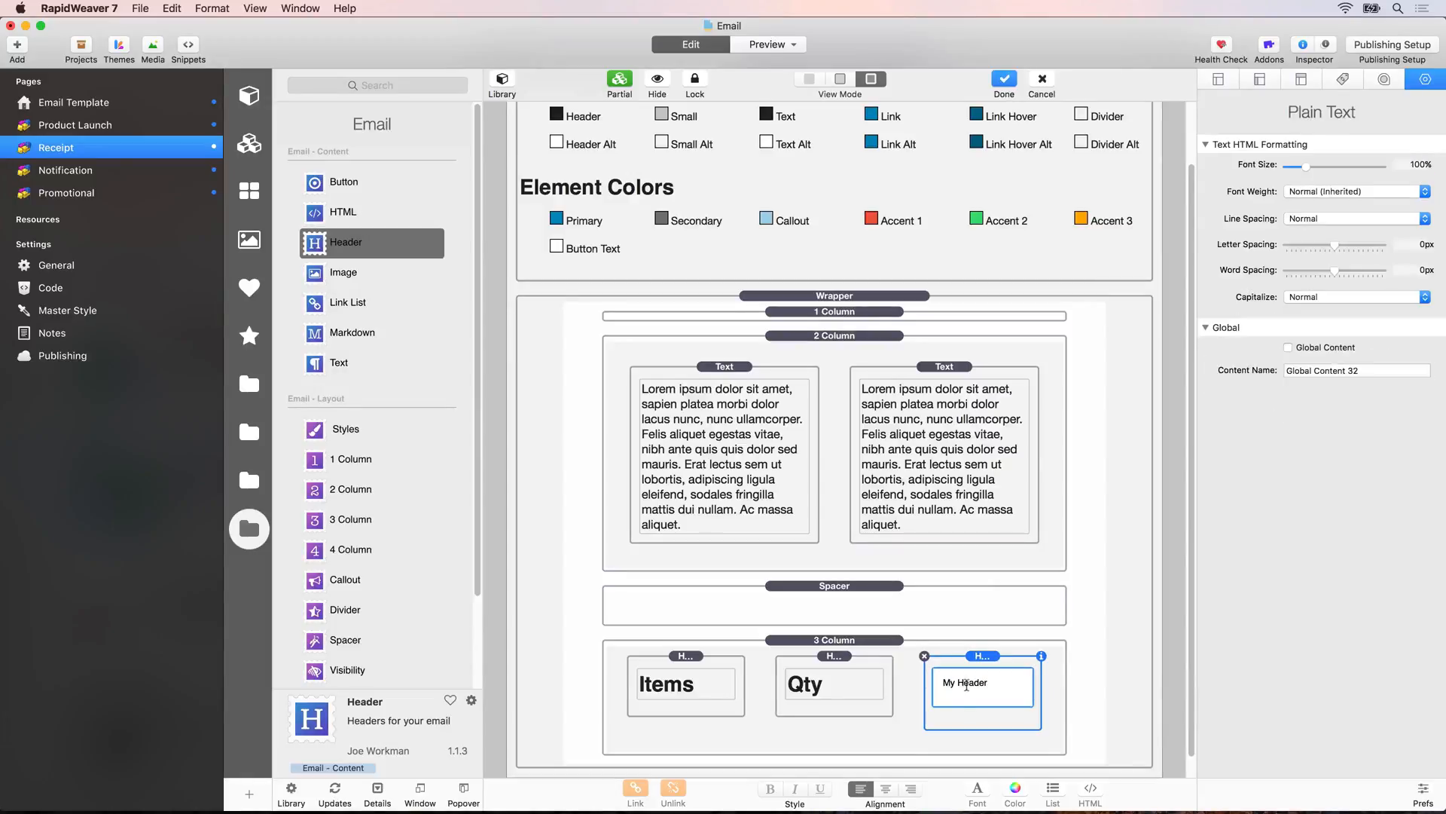
pyautogui.tripleClick(967, 684)
pyautogui.write('Price')
# - Collapse the margin of the Items header and set its type to H6
pyautogui.click(729, 703)
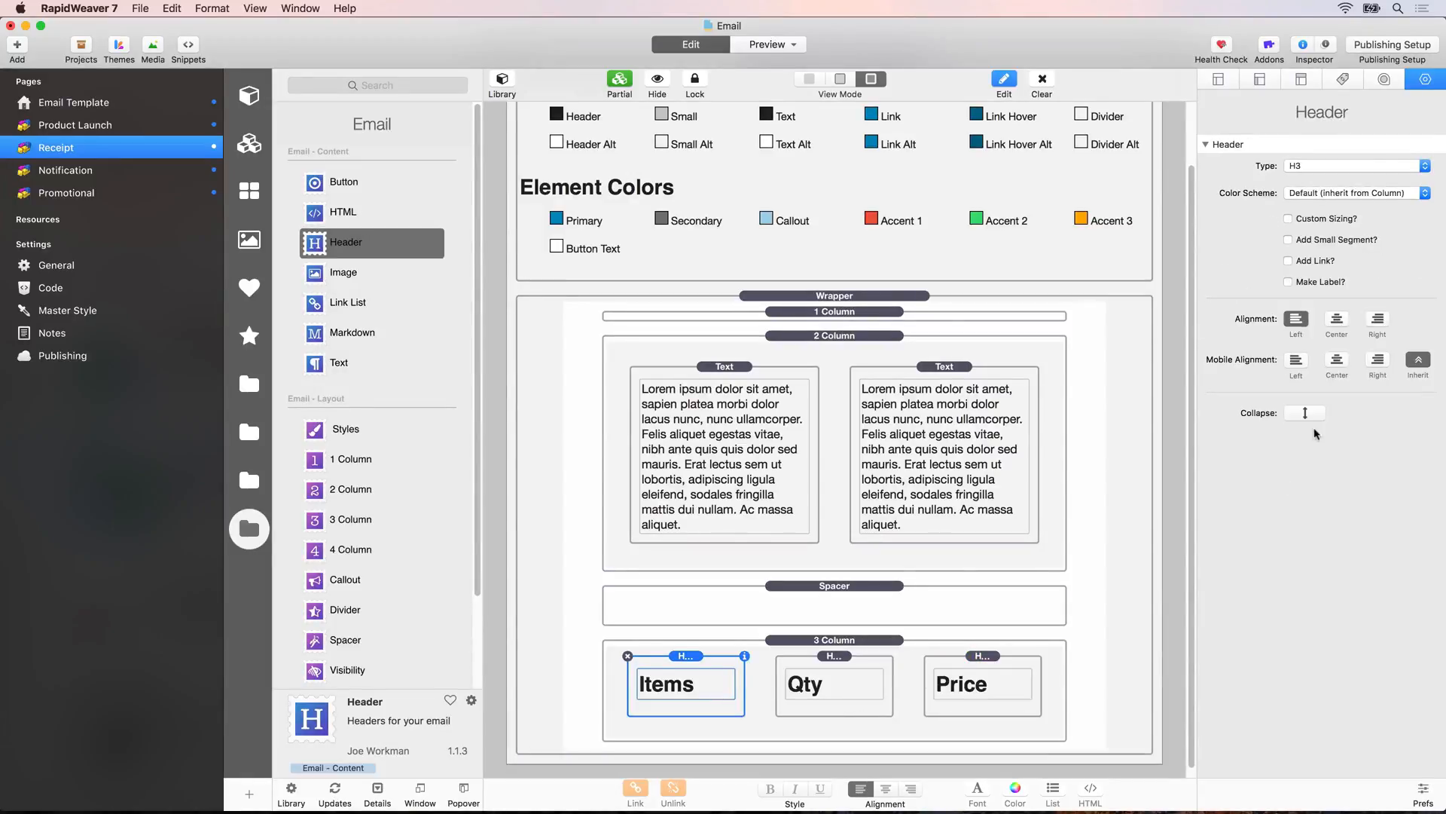
pyautogui.click(1311, 413)
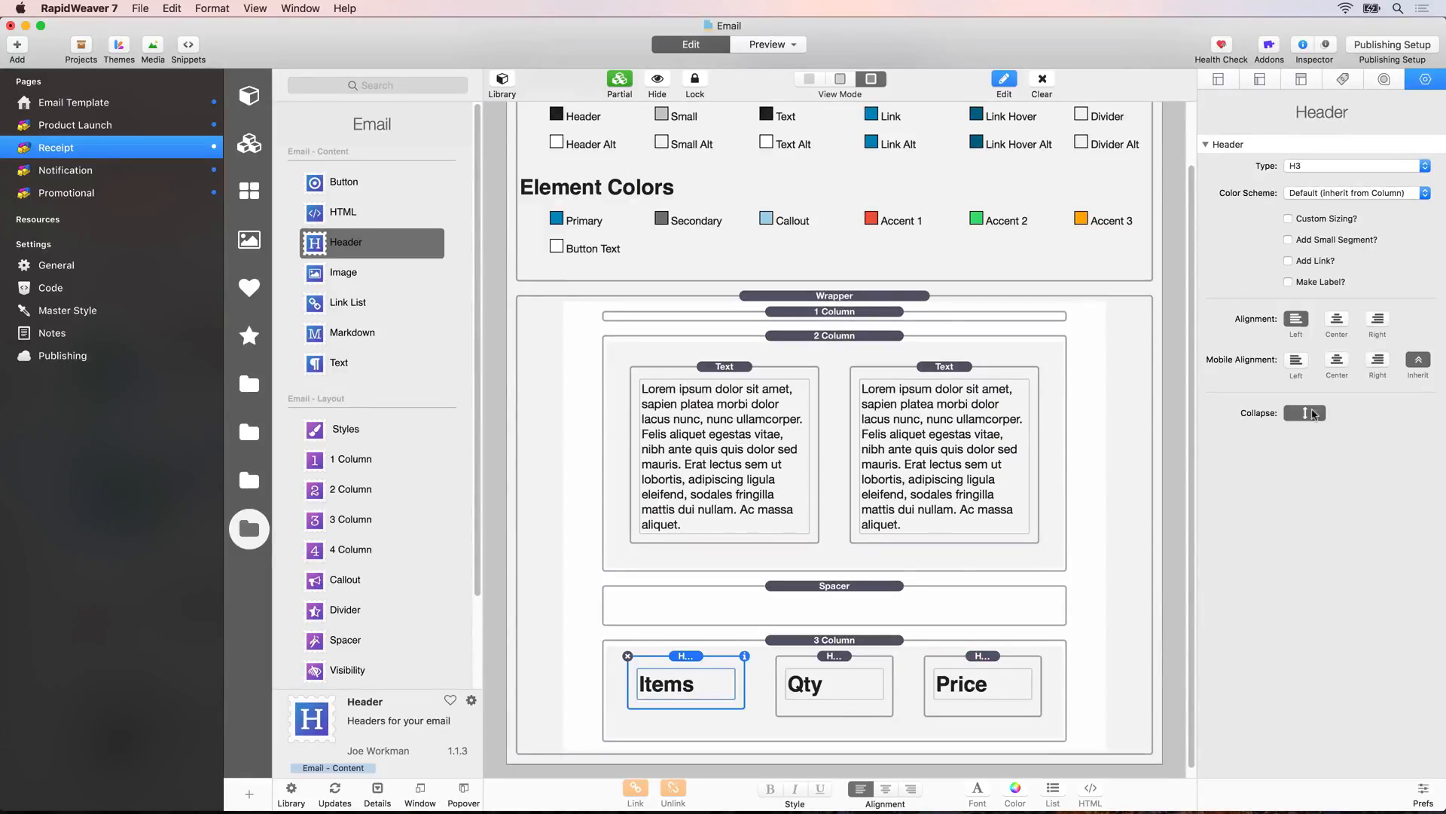
pyautogui.click(1319, 168)
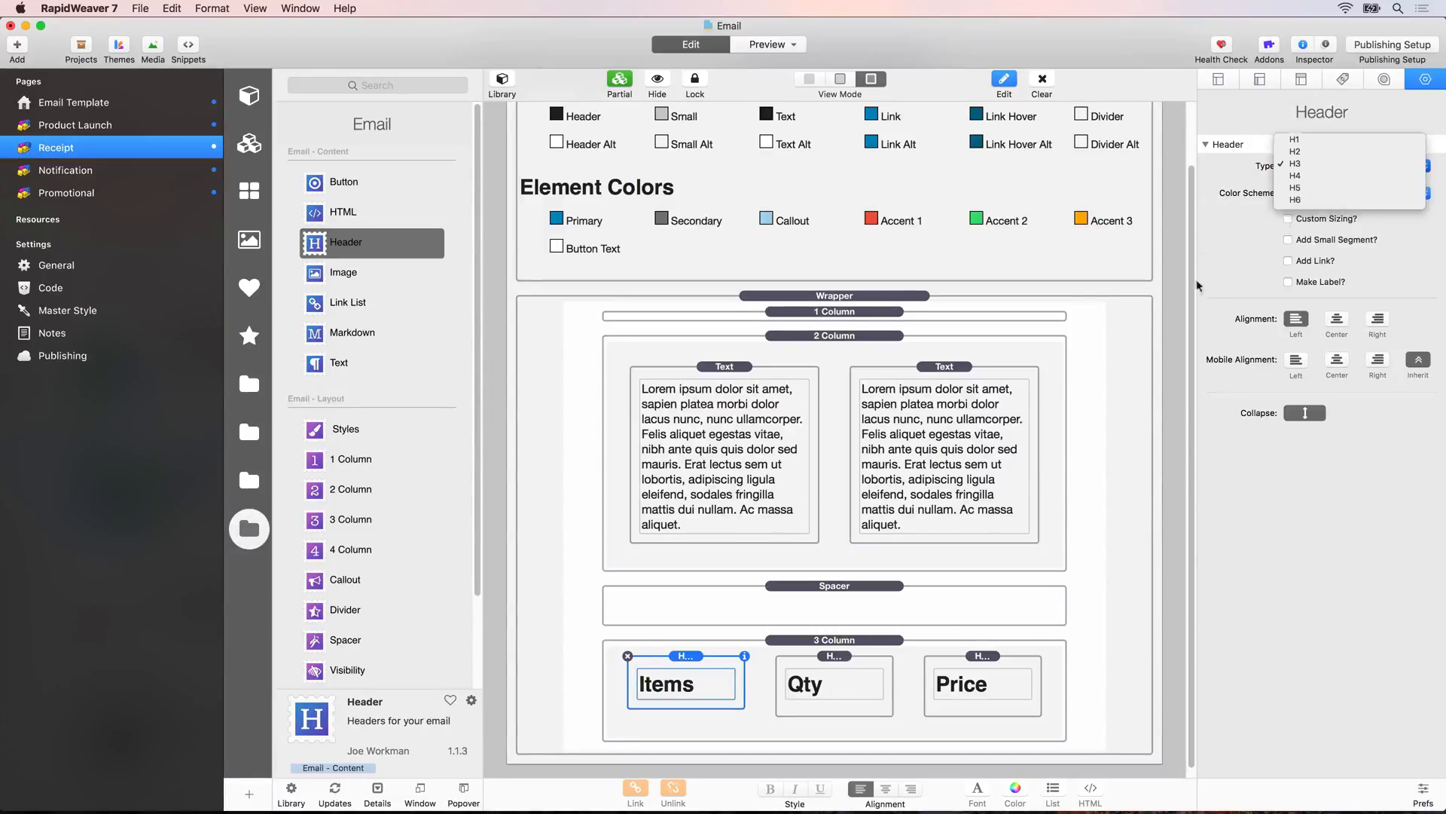
pyautogui.click(1297, 200)
# - Collapse the margin of the Qty header and set its type to H6
pyautogui.click(878, 703)
pyautogui.click(1319, 413)
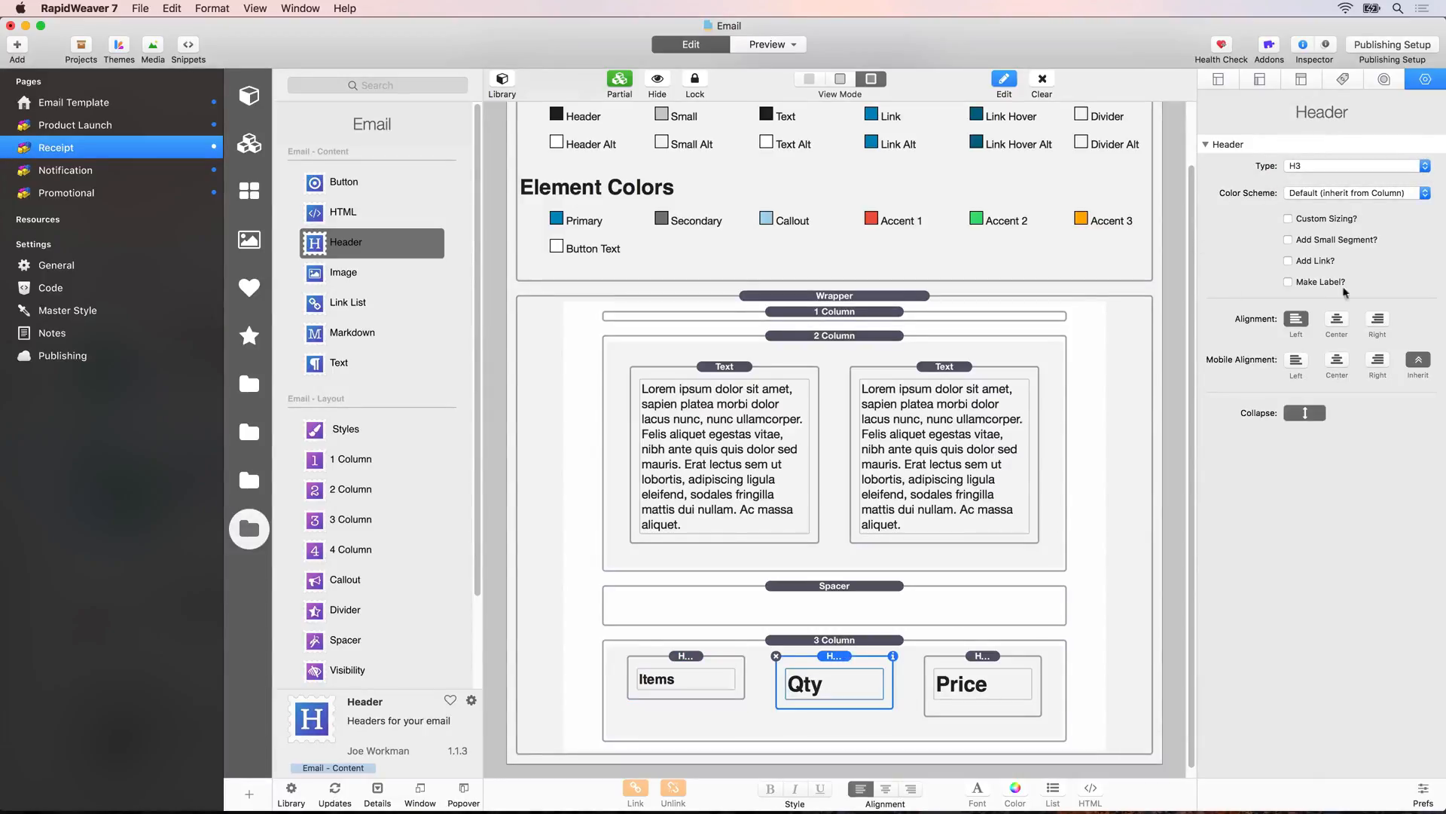
pyautogui.click(1319, 167)
pyautogui.click(1297, 200)
# - Collapse the Price header's margin, set its type to H6 and preview the page in Safari
pyautogui.click(951, 670)
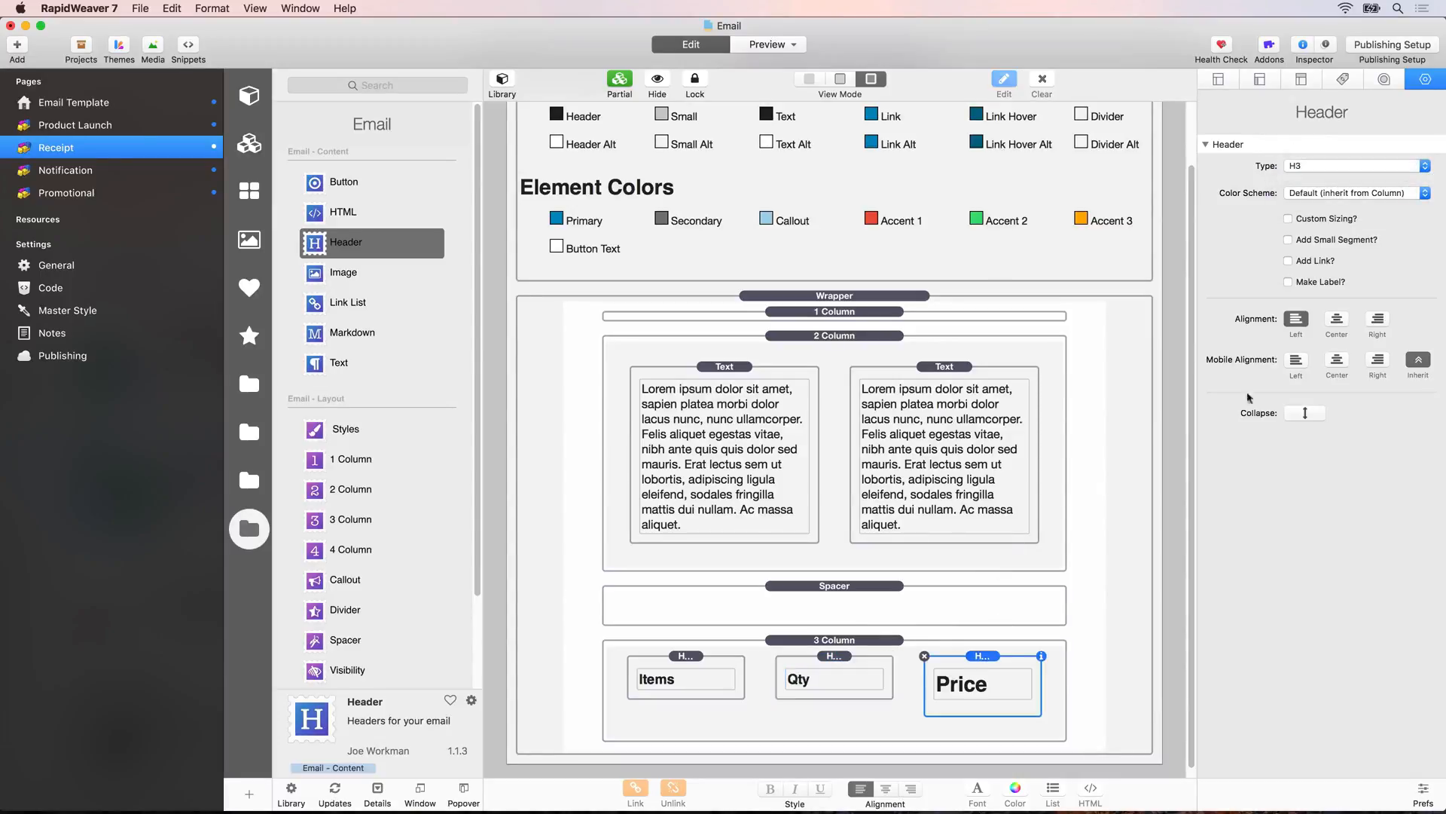
pyautogui.click(1306, 413)
pyautogui.click(1319, 167)
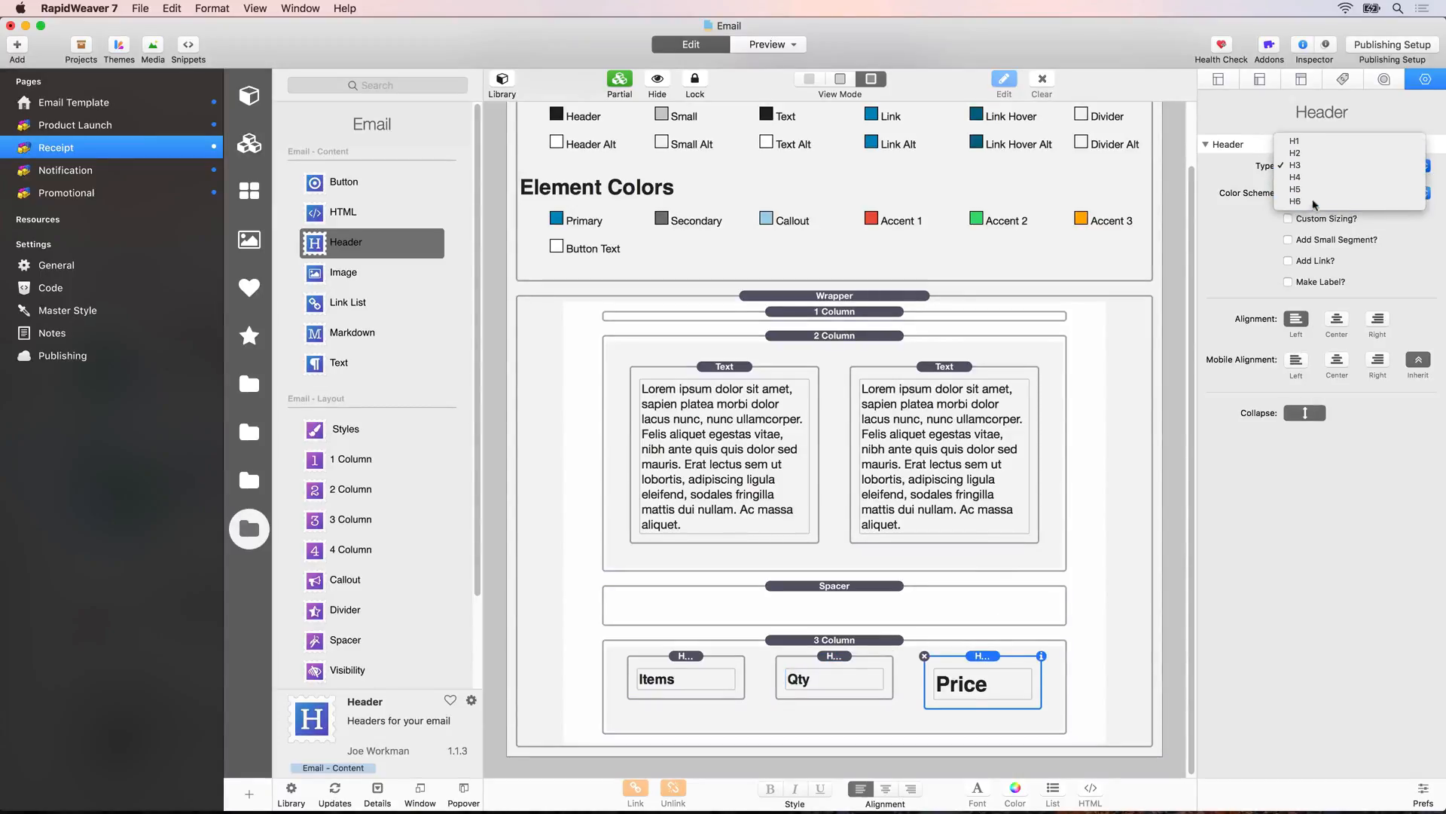
pyautogui.click(1314, 204)
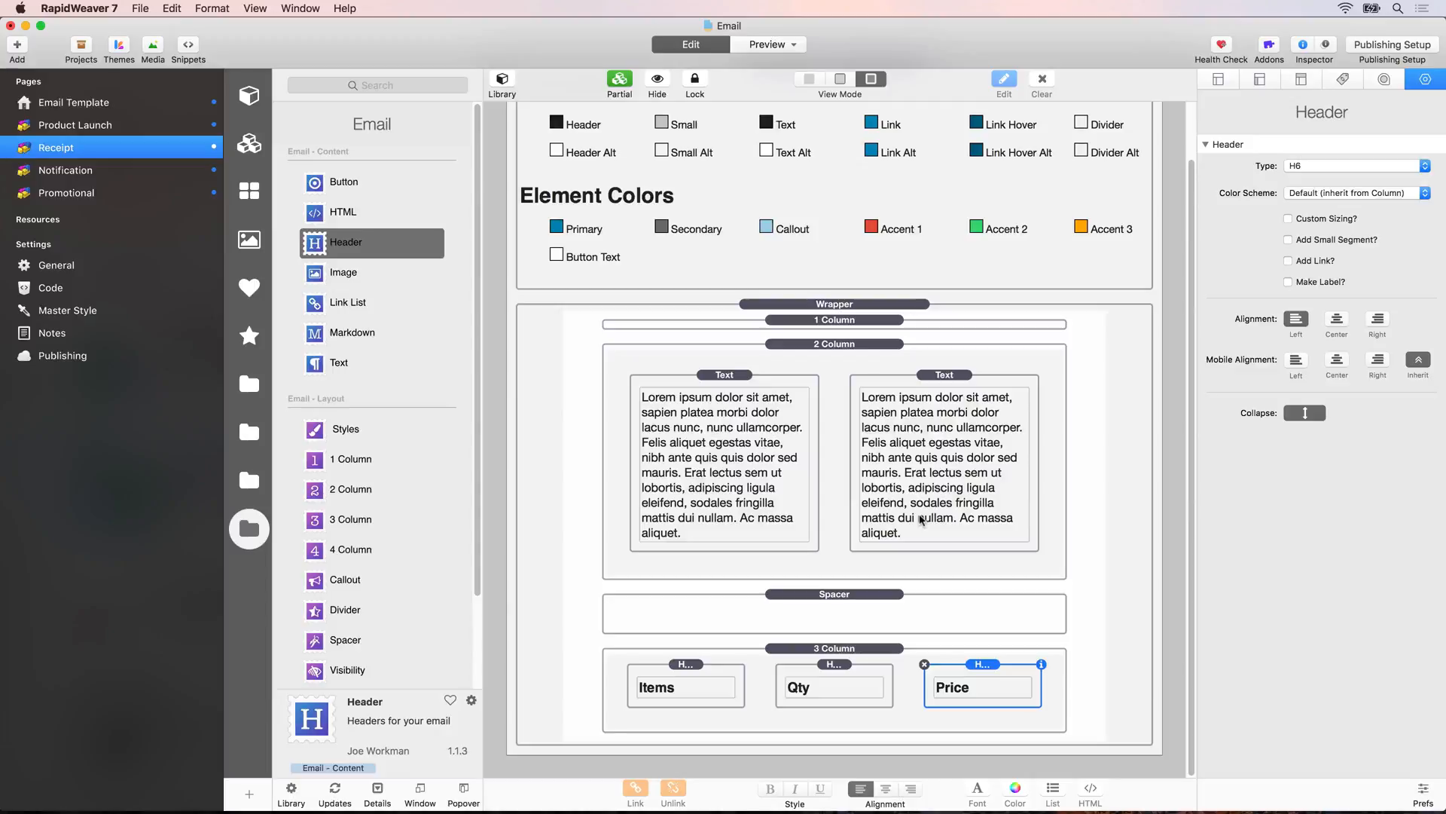
pyautogui.press('super+alt+p')
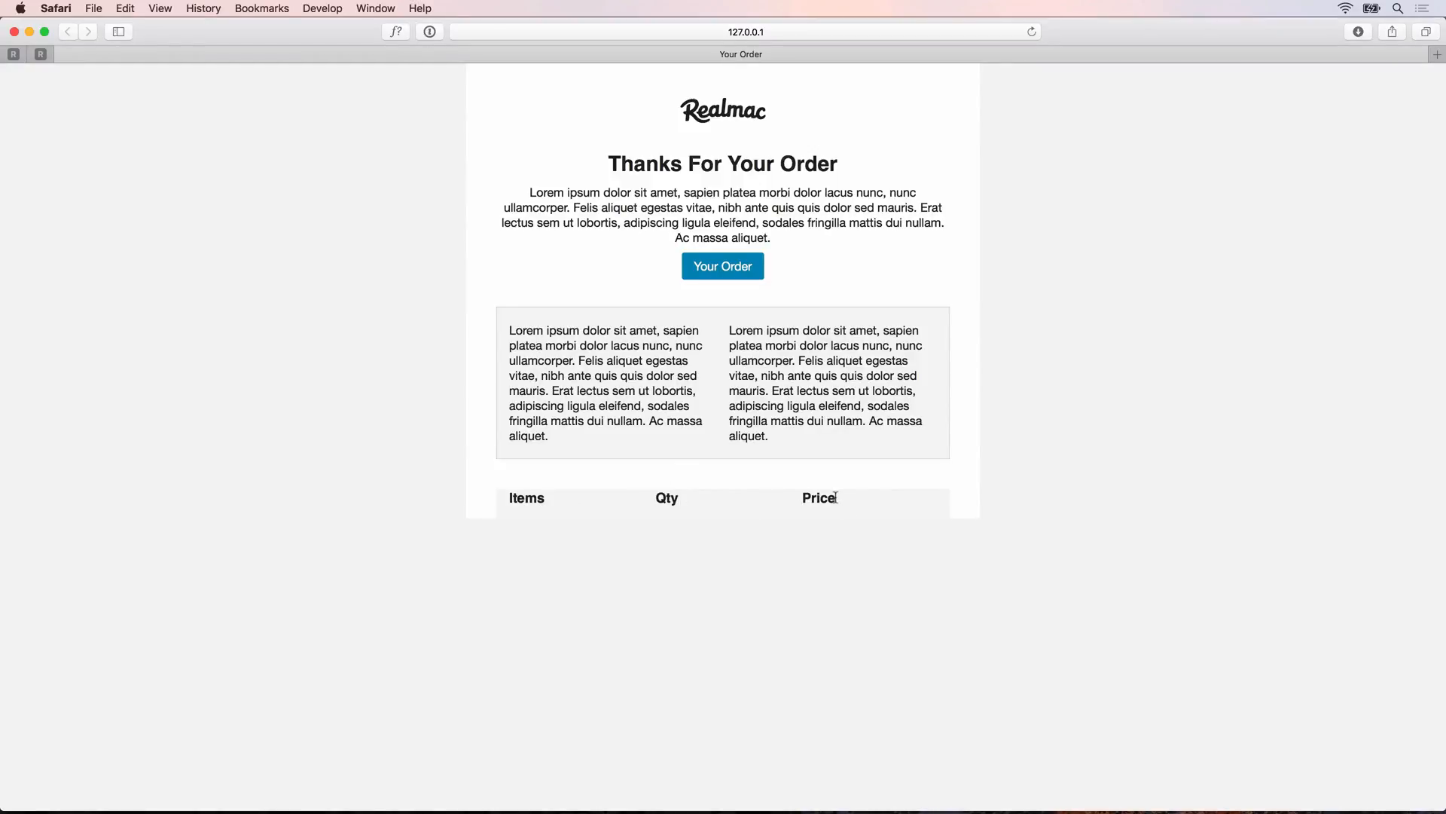
# - Back in RapidWeaver, enable custom spacing on the 3 Column stack with 20 px column padding at top and bottom
pyautogui.press('super+Tab')
pyautogui.click(829, 650)
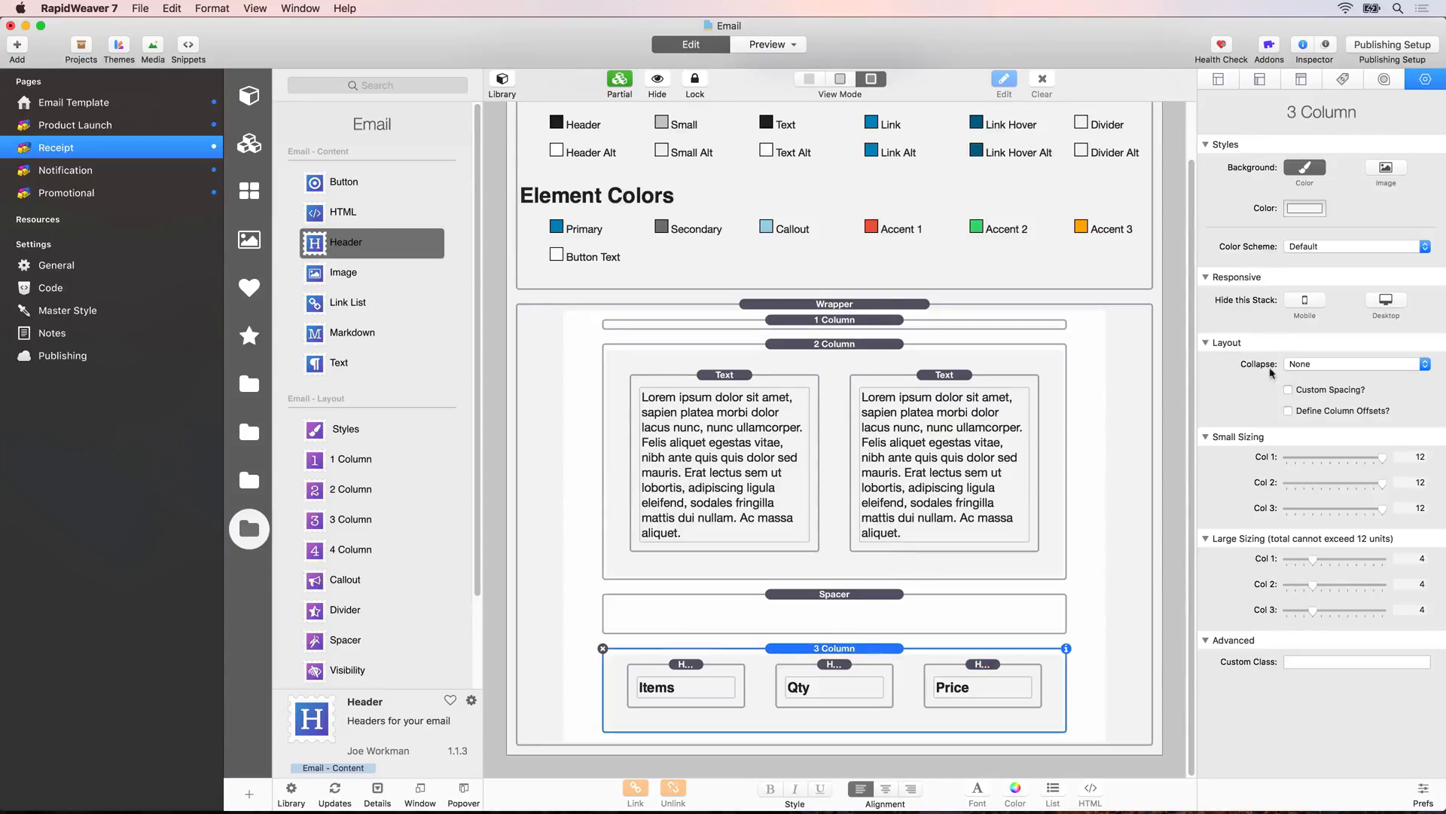
pyautogui.click(1288, 391)
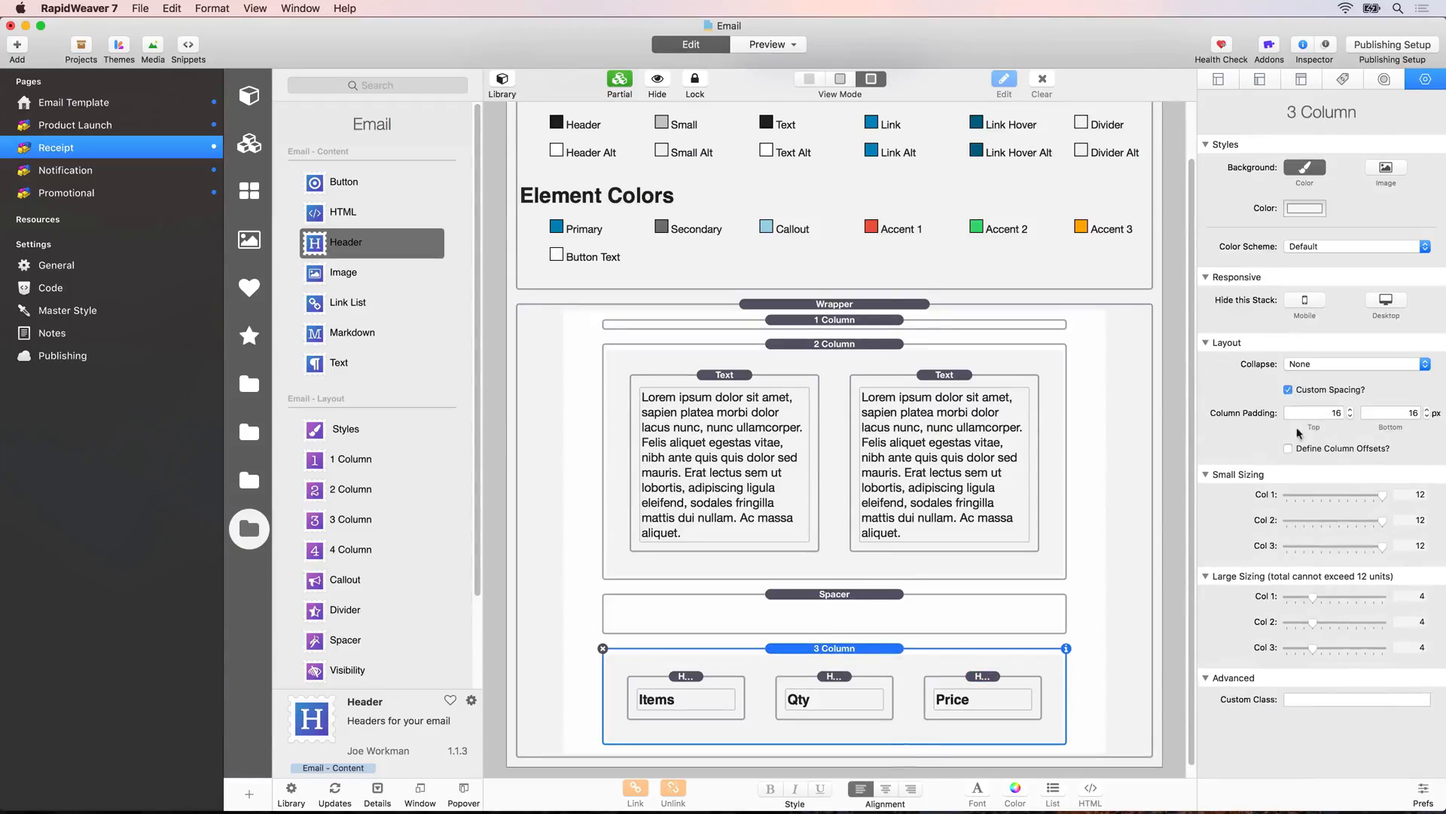
pyautogui.click(1331, 412)
pyautogui.write('20')
pyautogui.press('Tab')
pyautogui.write('20')
pyautogui.press('Tab')
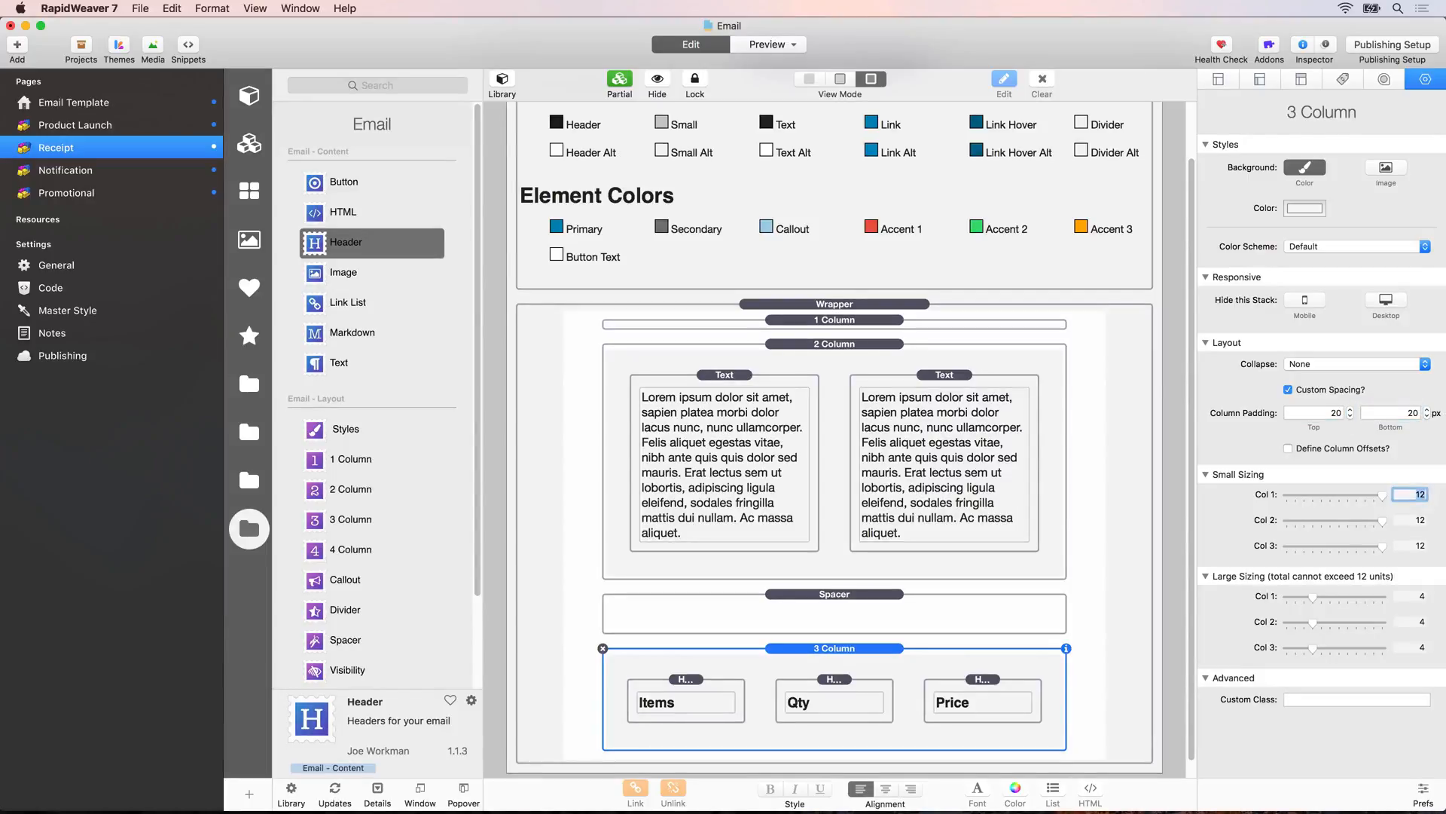
# - Reload the page in Safari and compare its items header row with the Chewy receipt image in Preview
pyautogui.press('super+Tab')
pyautogui.press('super+r')
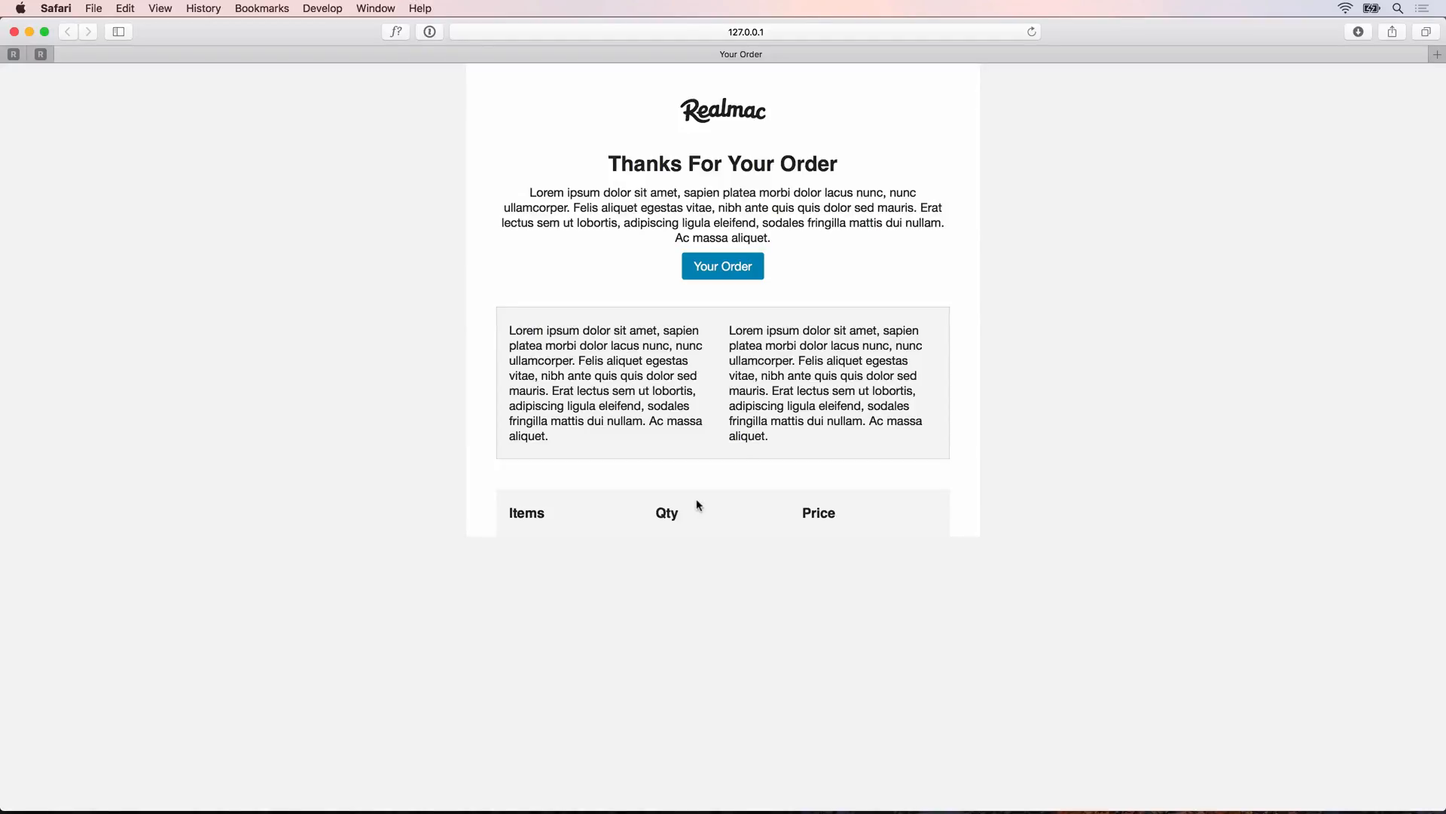
pyautogui.press('super+space')
pyautogui.write('pre')
pyautogui.press('Return')
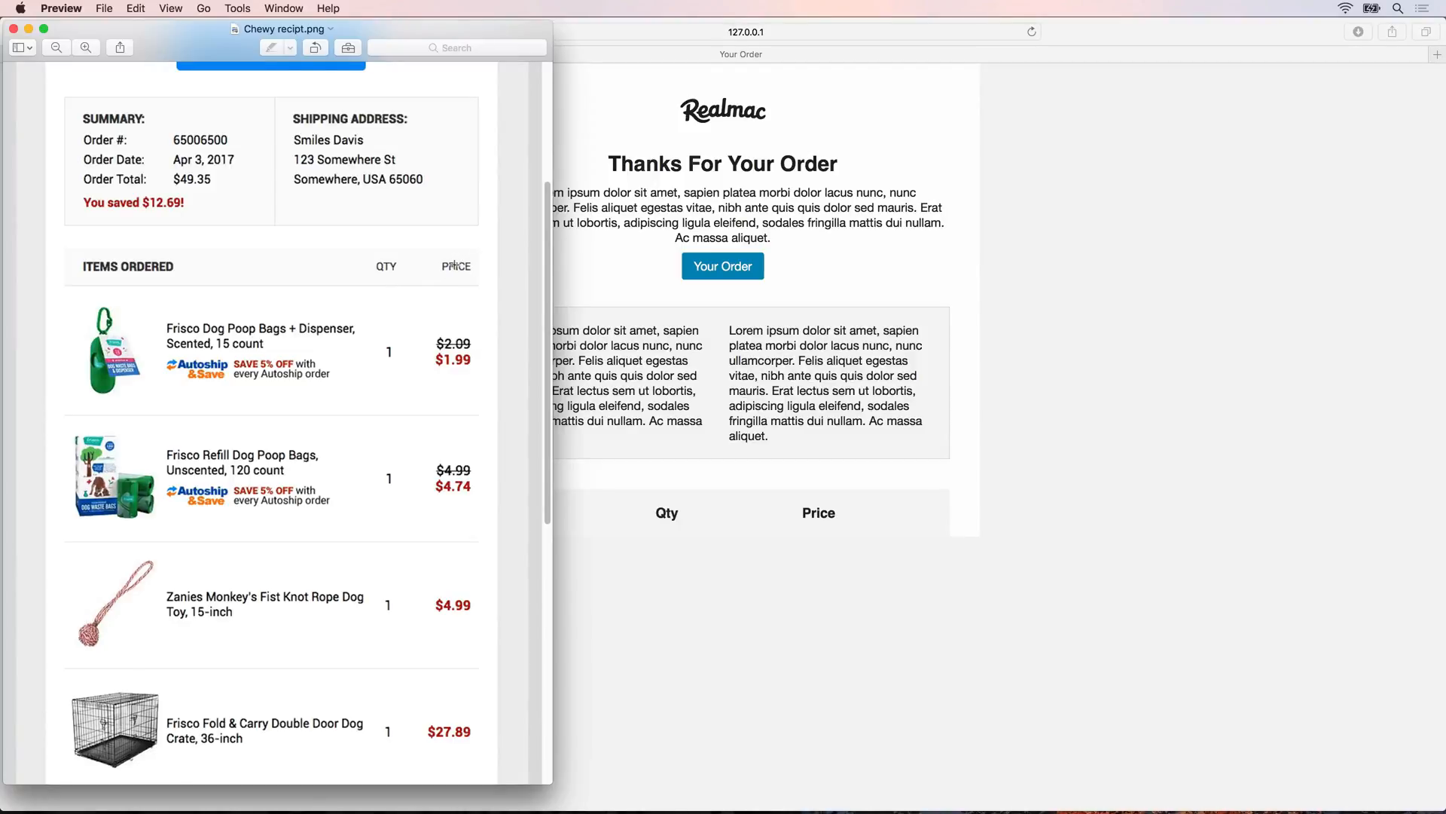
pyautogui.click(642, 481)
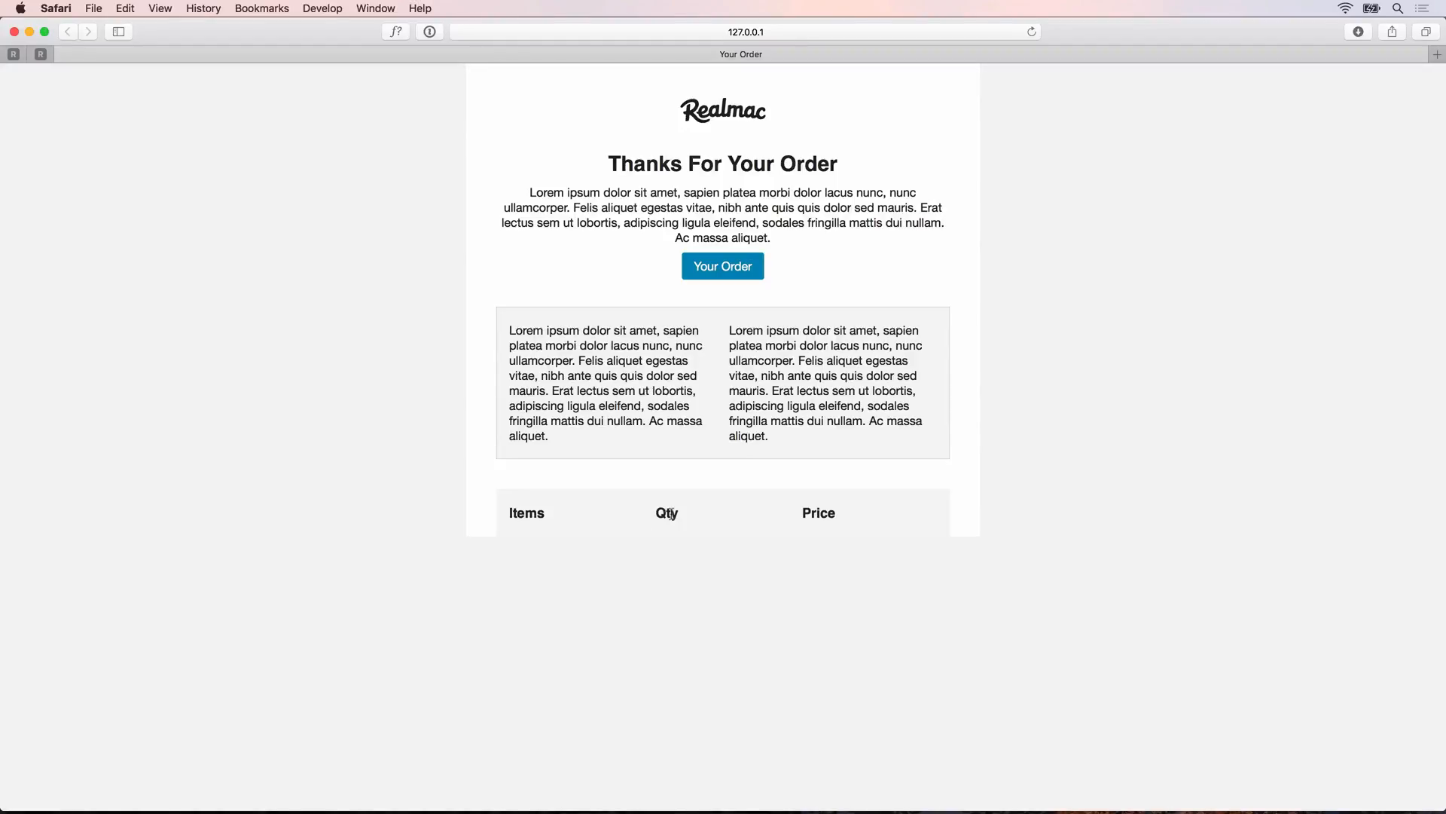
# - In RapidWeaver, widen the Items column and narrow the Qty and Price columns in the large sizing, and reload the Safari preview
pyautogui.press('super+Tab')
pyautogui.press('super+Tab')
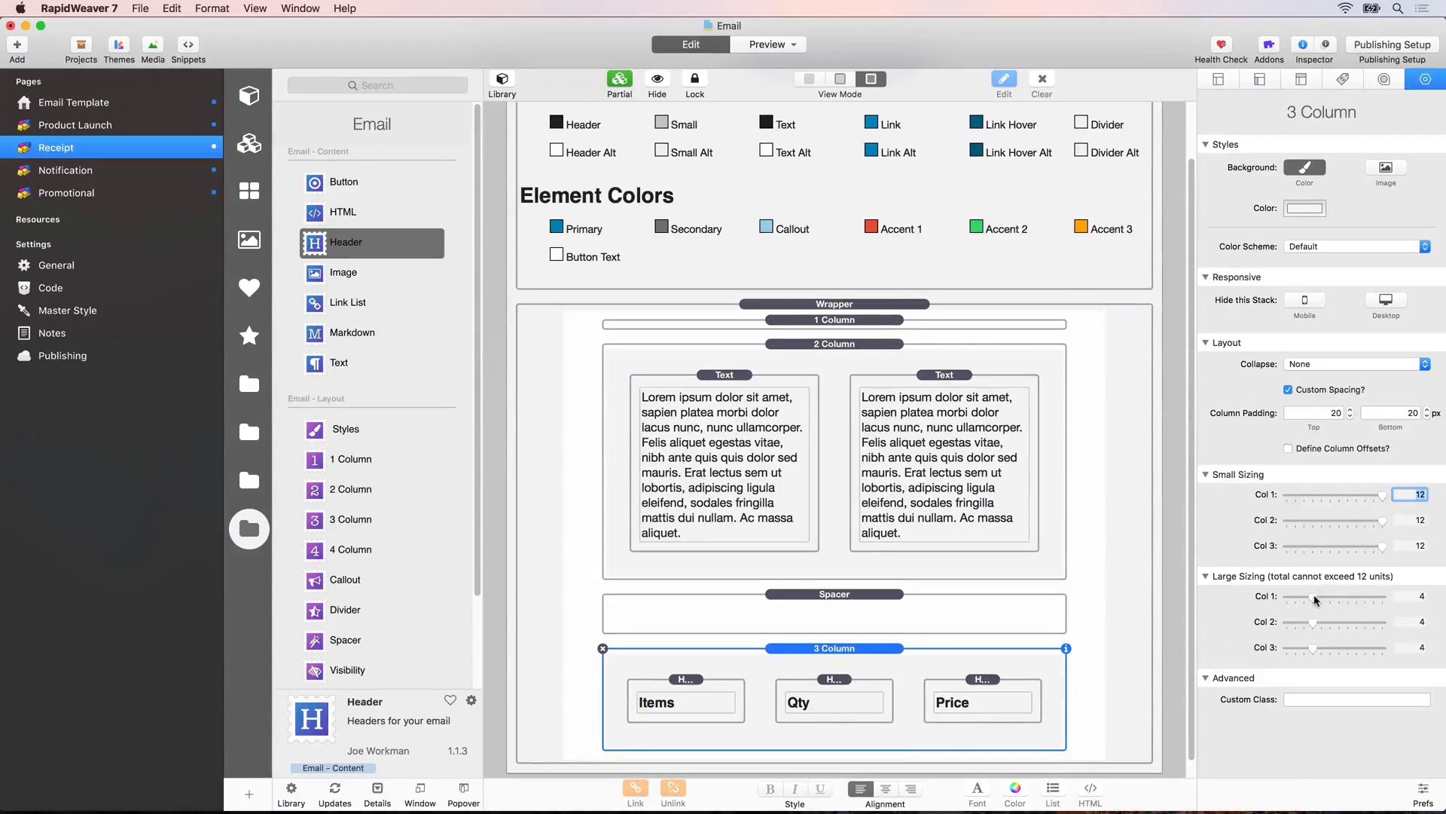
pyautogui.moveTo(1317, 600); pyautogui.dragTo(1297, 652)
pyautogui.press('super+Tab')
pyautogui.press('super+r')
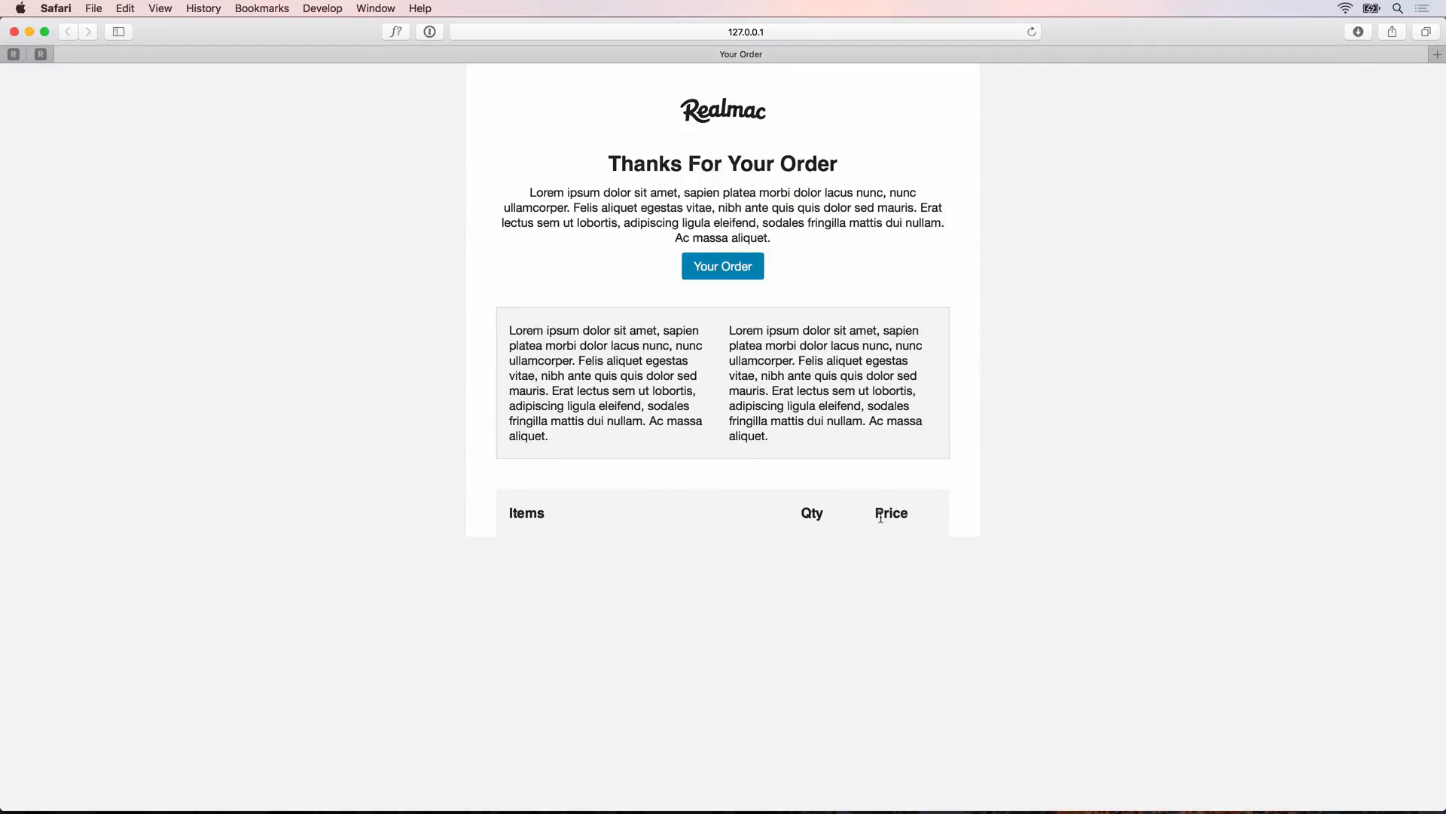
# - Right-align the Qty and Price headers in RapidWeaver and reload the page in Safari
pyautogui.press('super+Tab')
pyautogui.click(844, 686)
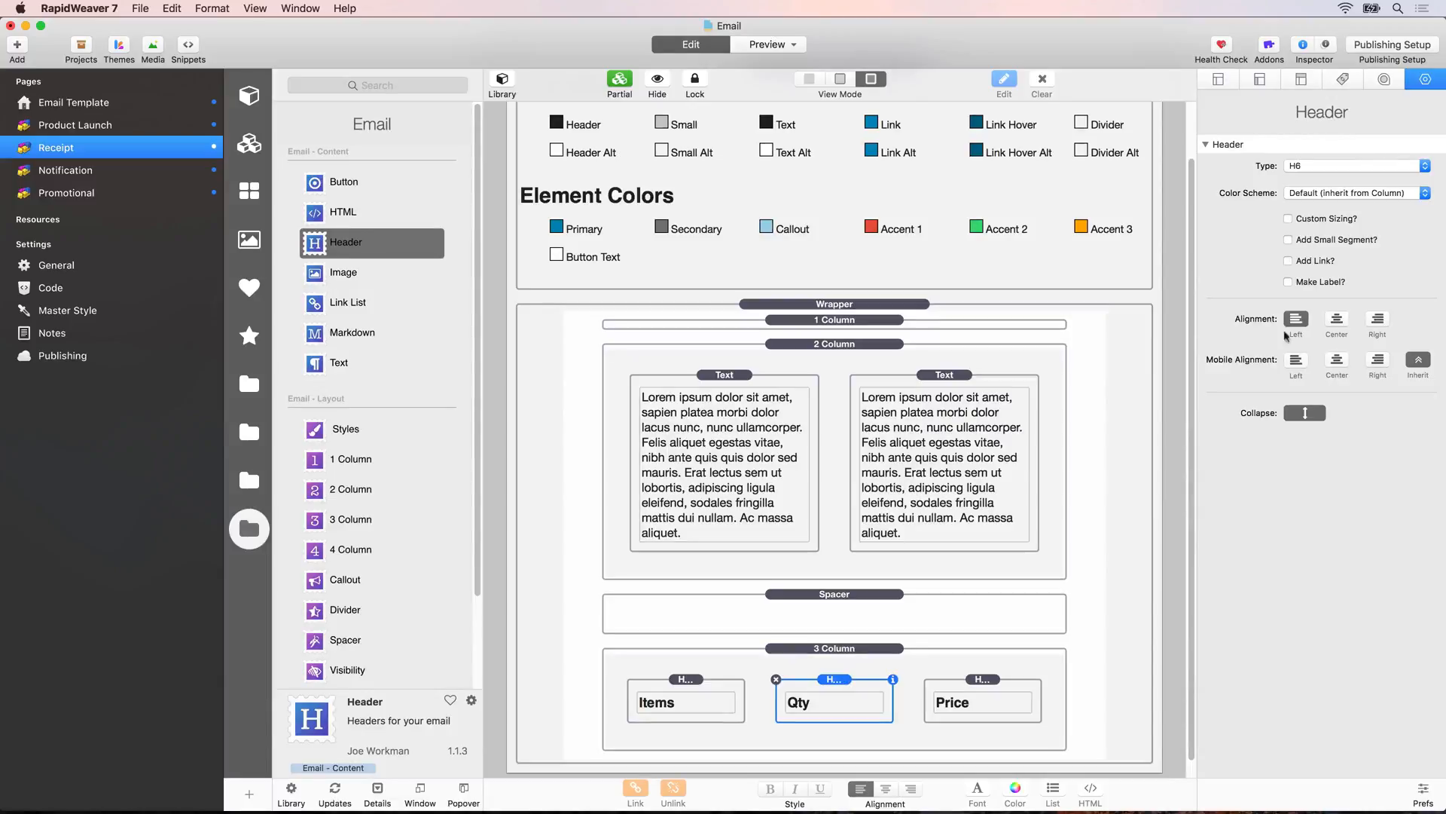
pyautogui.click(1378, 319)
pyautogui.click(999, 685)
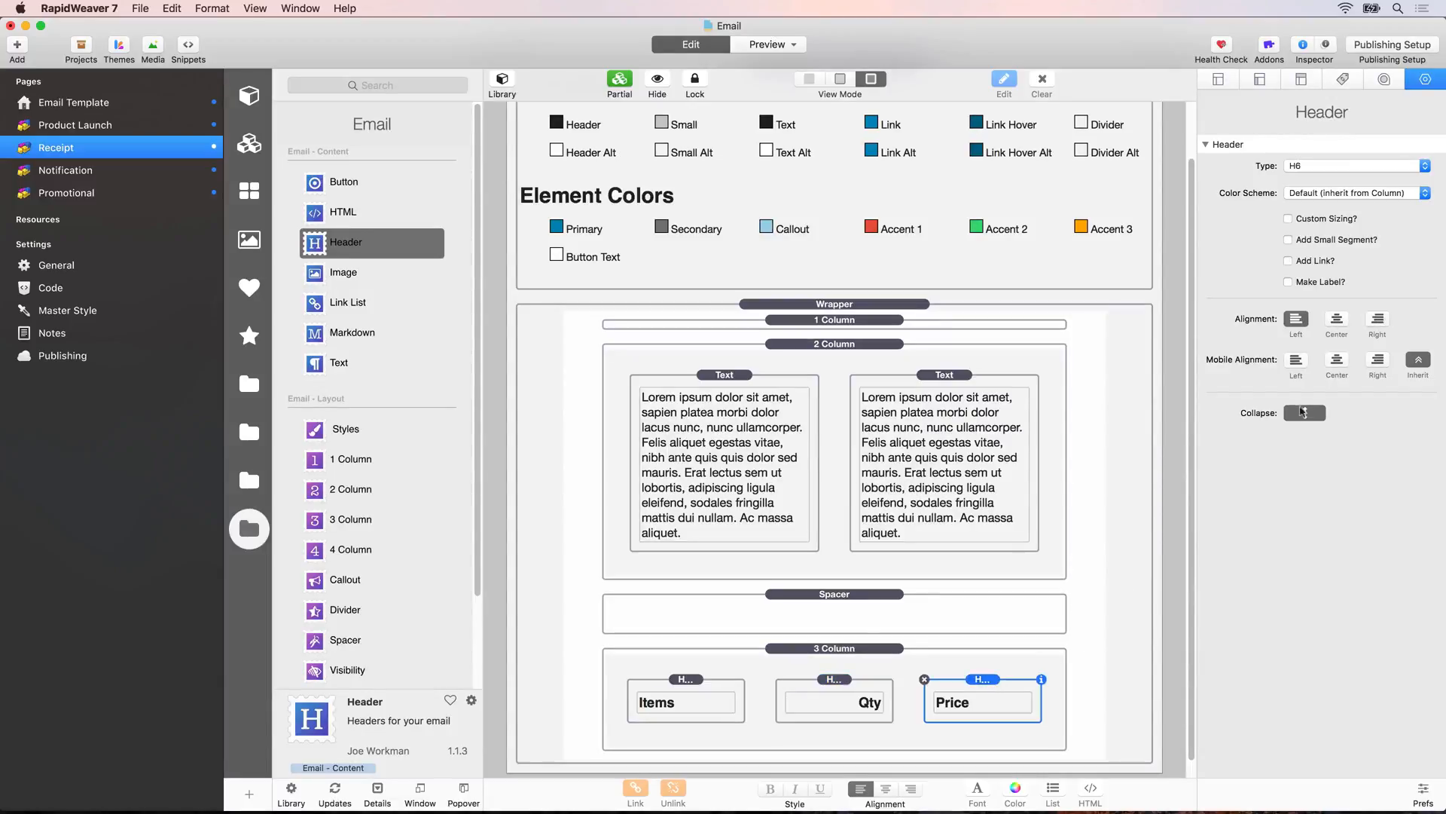
pyautogui.click(1378, 319)
pyautogui.press('super+Tab')
pyautogui.press('super+r')
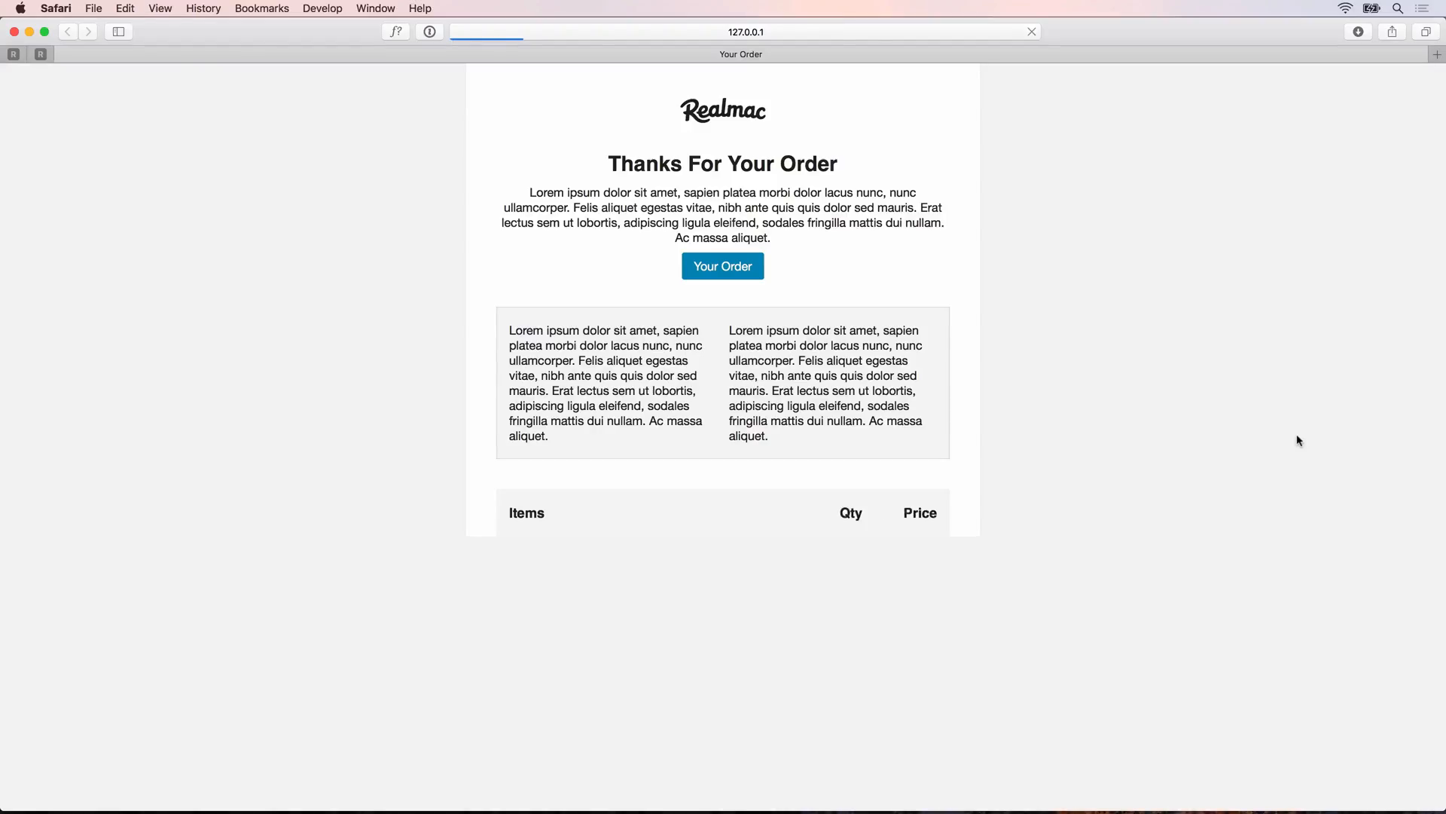
# - Examine the layout of the item rows in the Chewy receipt image in Preview and return to RapidWeaver
pyautogui.press('super+space')
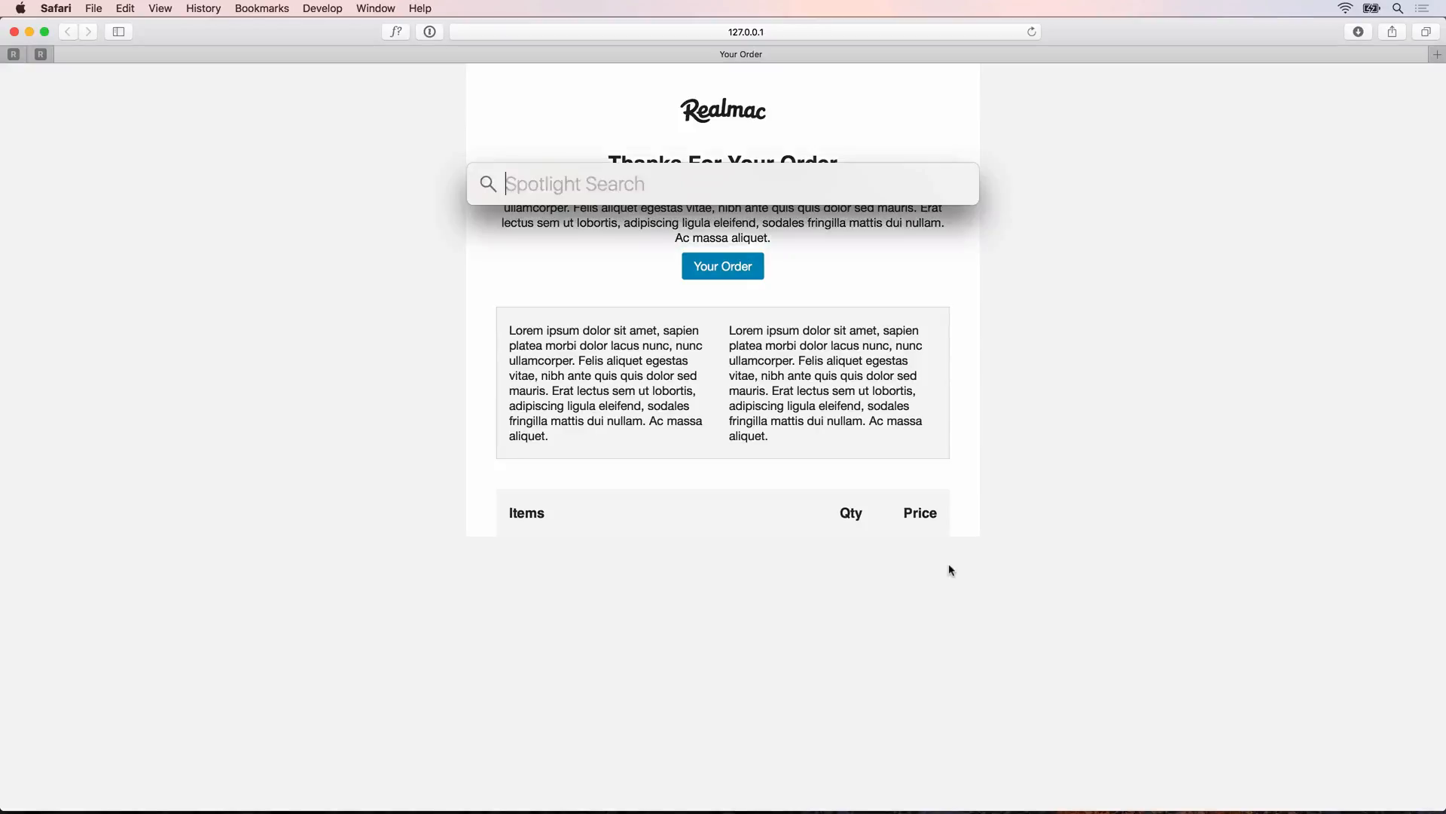
pyautogui.write('prev')
pyautogui.press('Return')
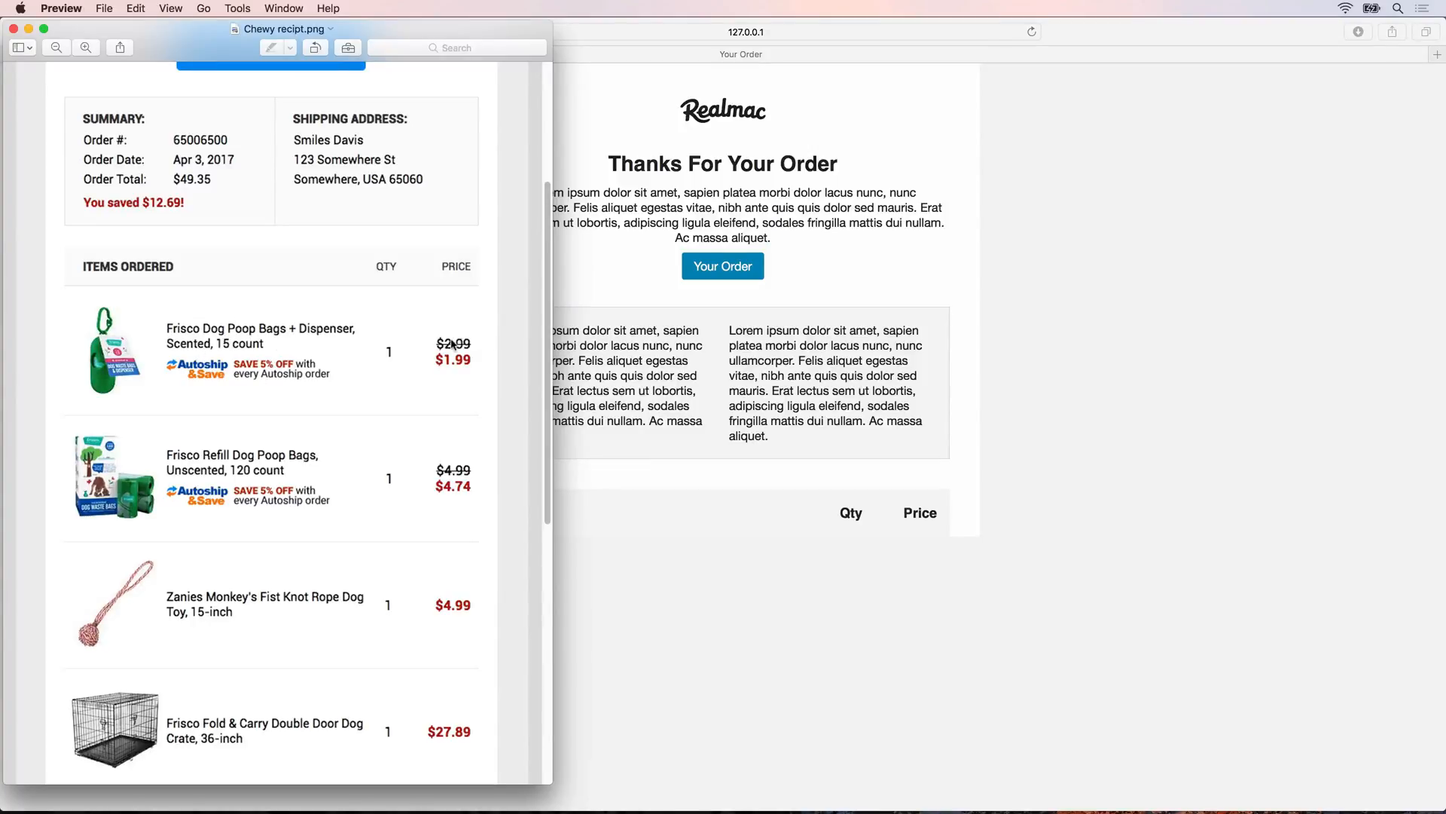
pyautogui.press('super+Tab')
pyautogui.press('super+Tab')
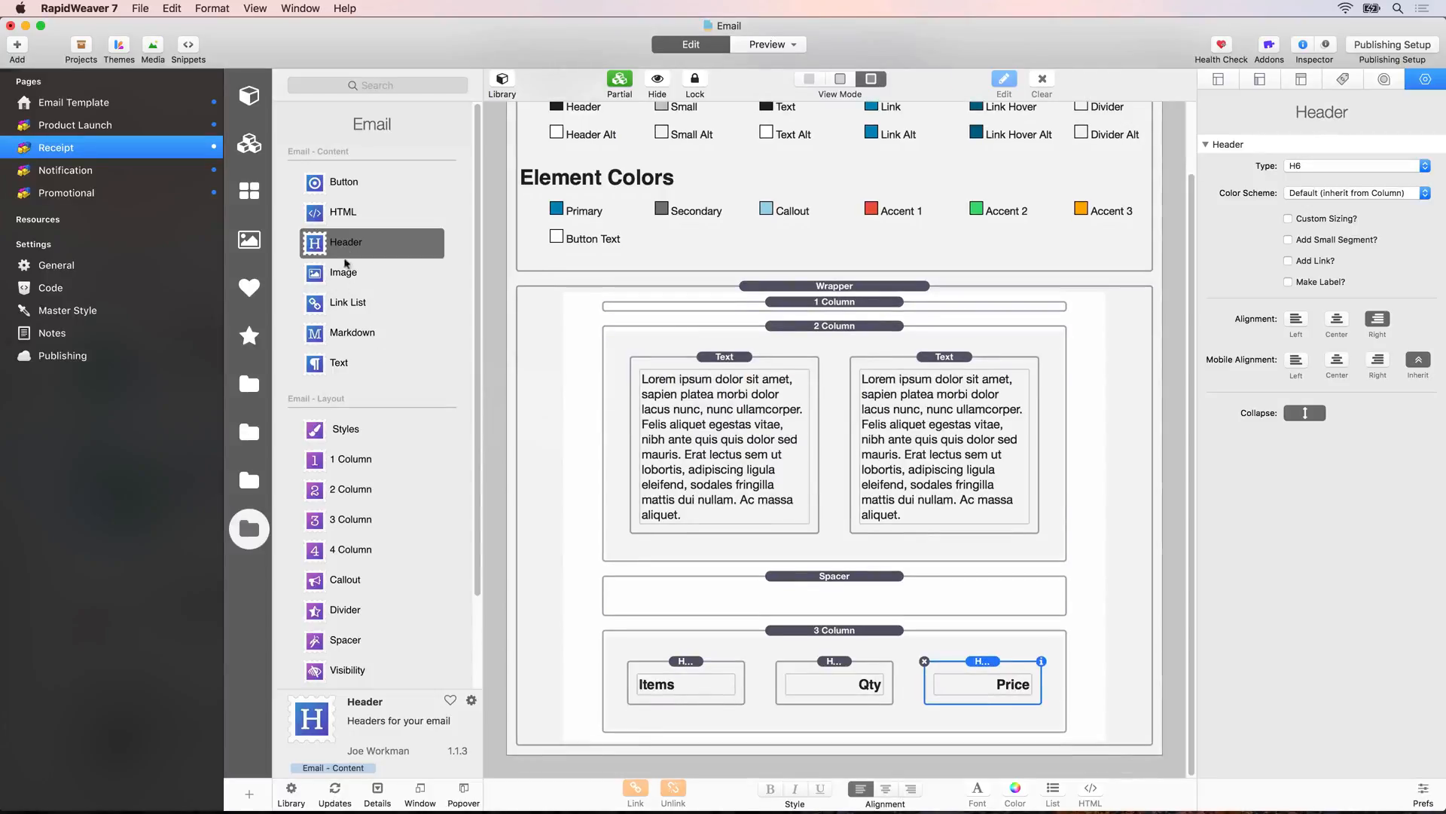
# - Add a 4 Column stack below the 3 Column stack and fill its columns with an Image, a Header and two Text stacks
pyautogui.moveTo(323, 552); pyautogui.dragTo(646, 727)
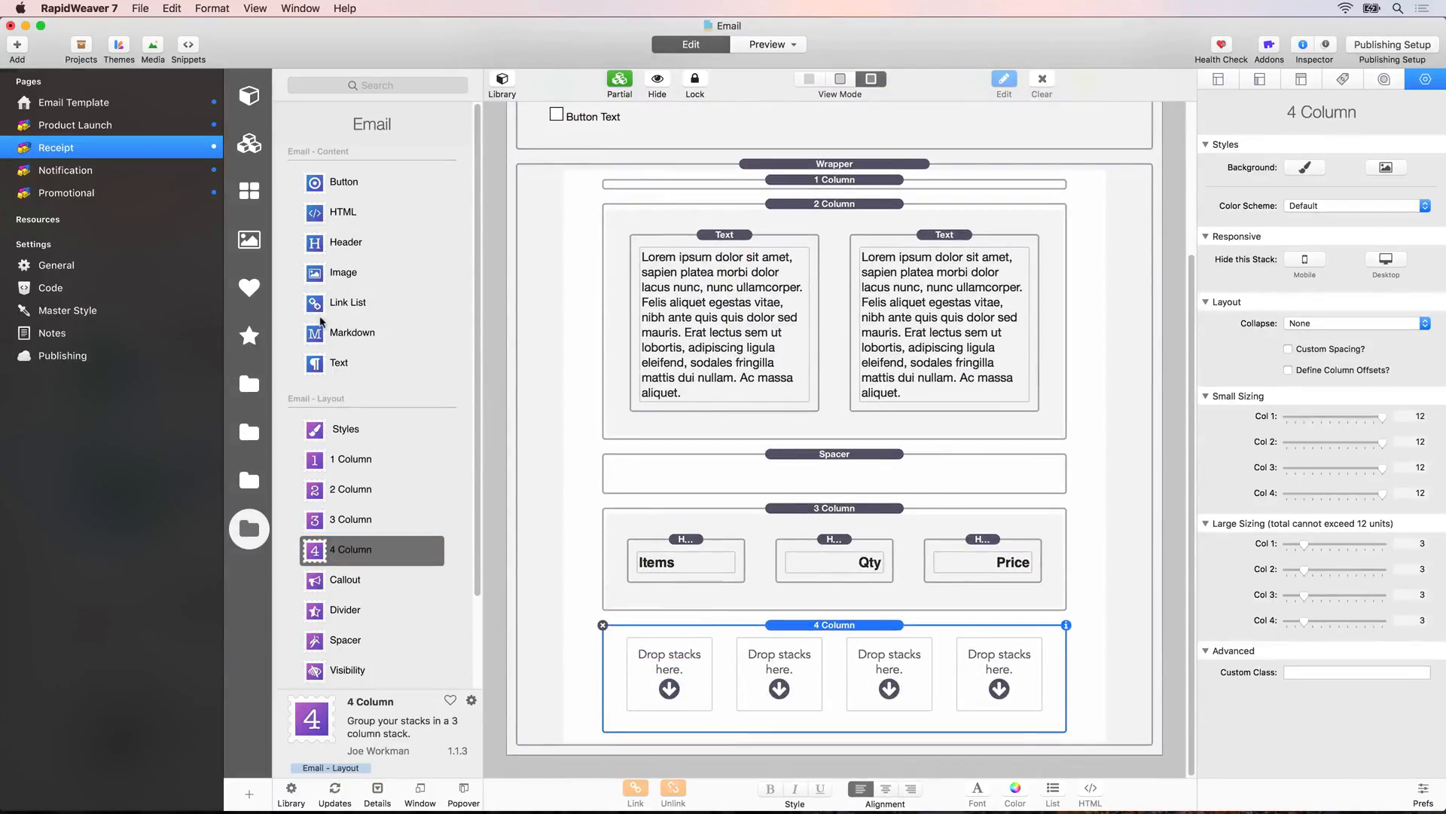
pyautogui.moveTo(318, 280); pyautogui.dragTo(643, 647)
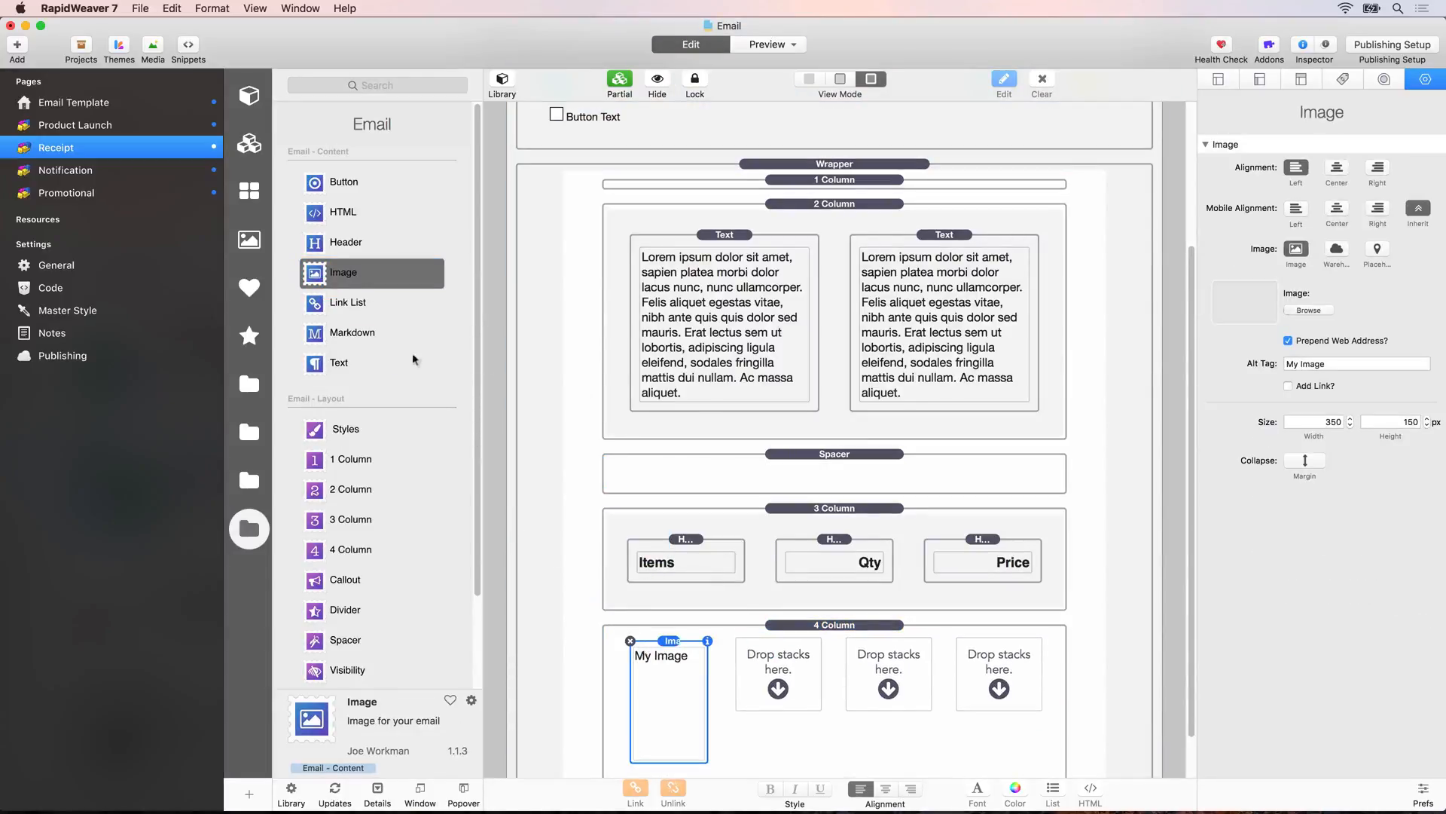
pyautogui.moveTo(318, 249); pyautogui.dragTo(736, 685)
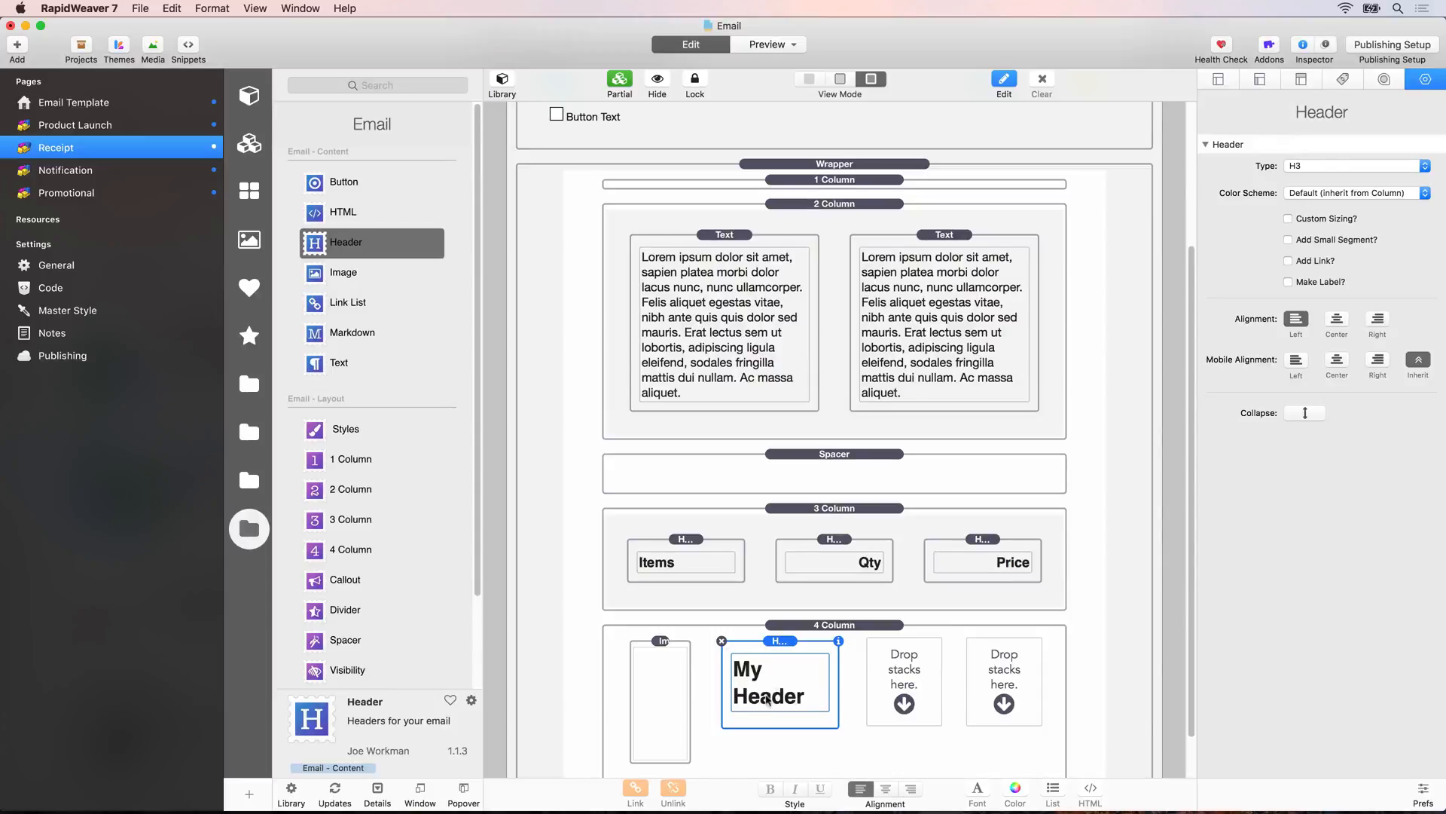
pyautogui.moveTo(320, 367); pyautogui.dragTo(1002, 660)
# - Replace the placeholder text in the third column with "1" and in the fourth column with "99.99"
pyautogui.doubleClick(833, 694)
pyautogui.hotkey('ctrl', 'a')
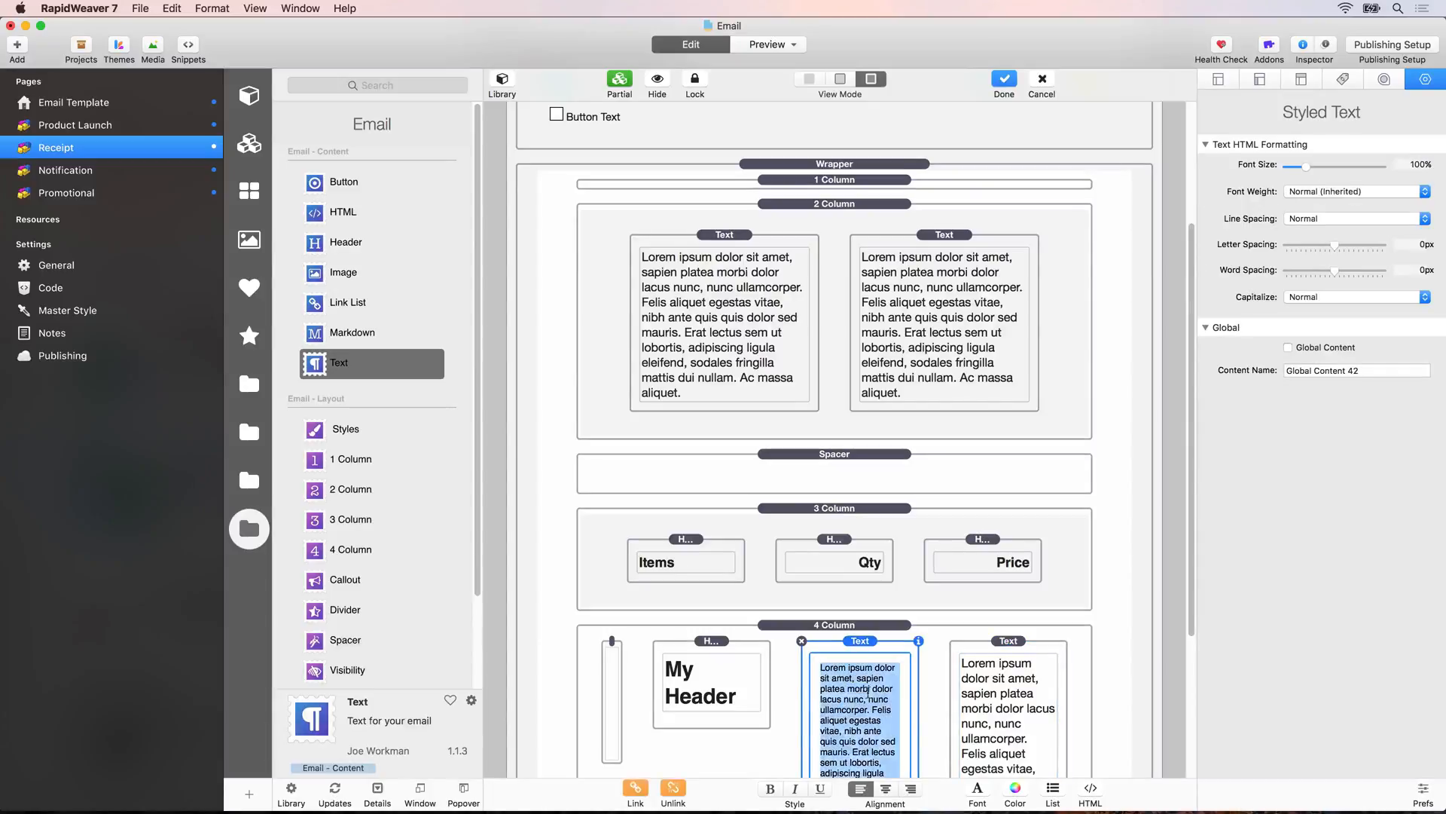
pyautogui.write('1')
pyautogui.click(1014, 695)
pyautogui.tripleClick(1001, 692)
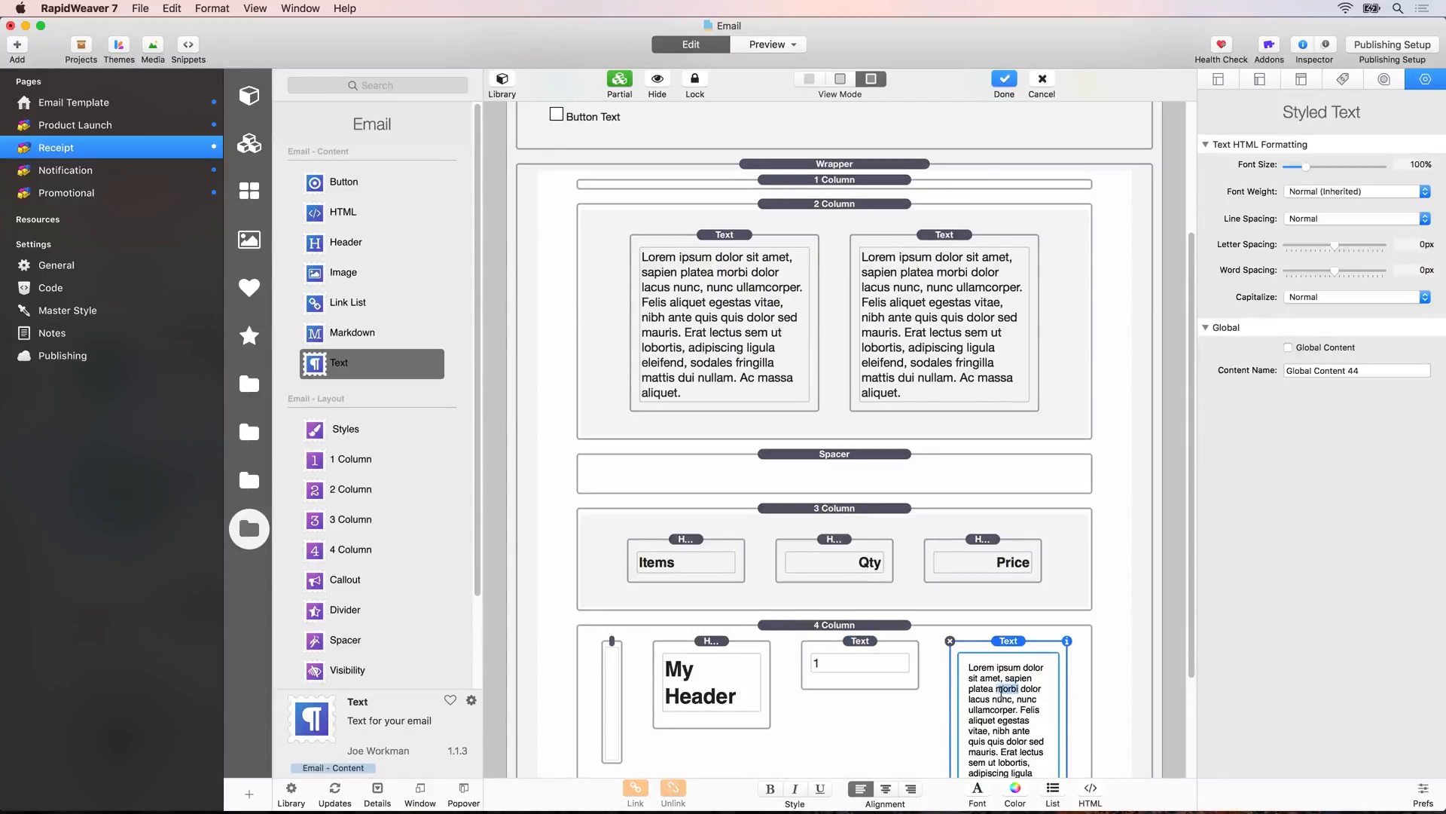
pyautogui.write('99.99')
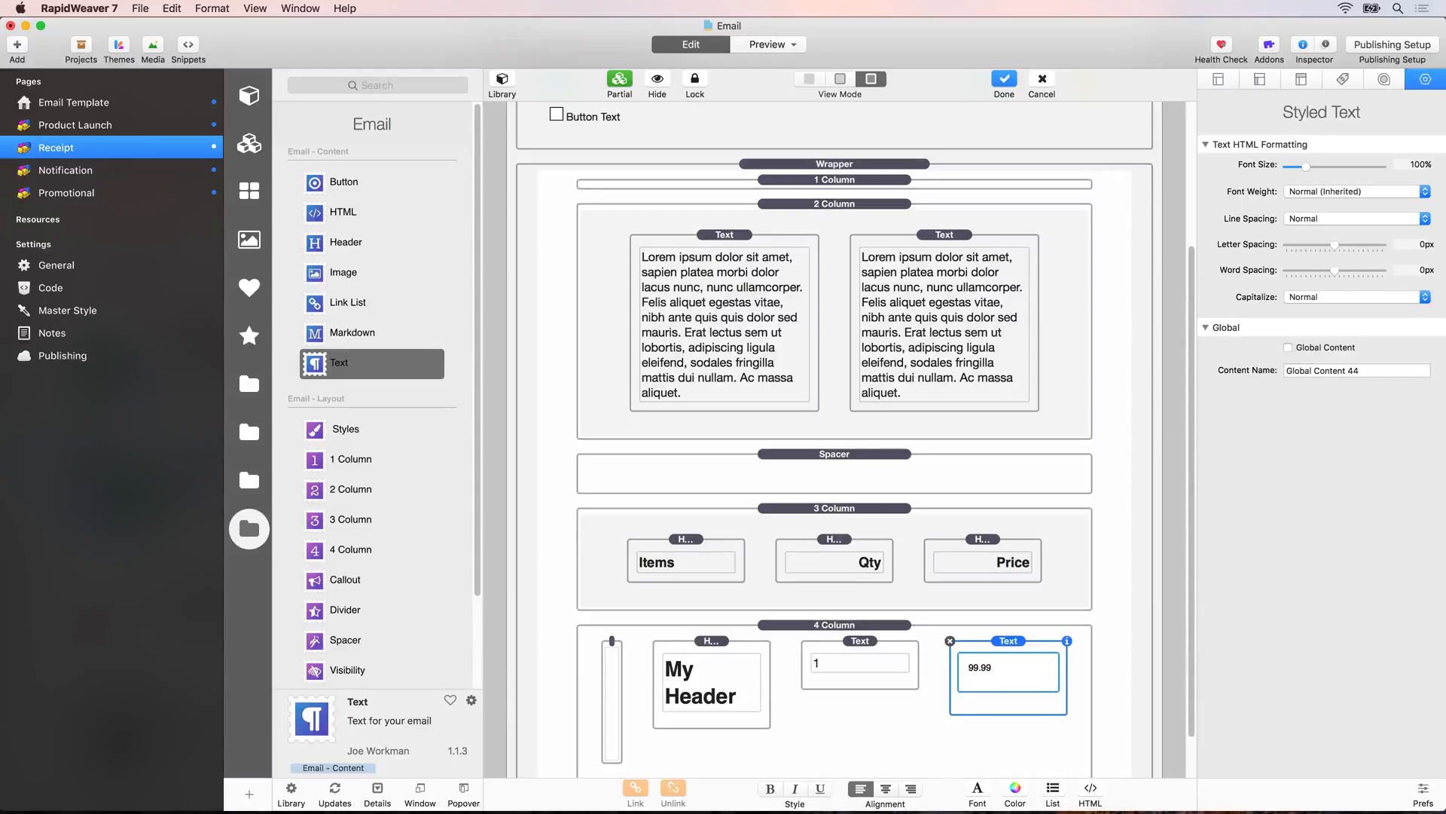
pyautogui.click(883, 746)
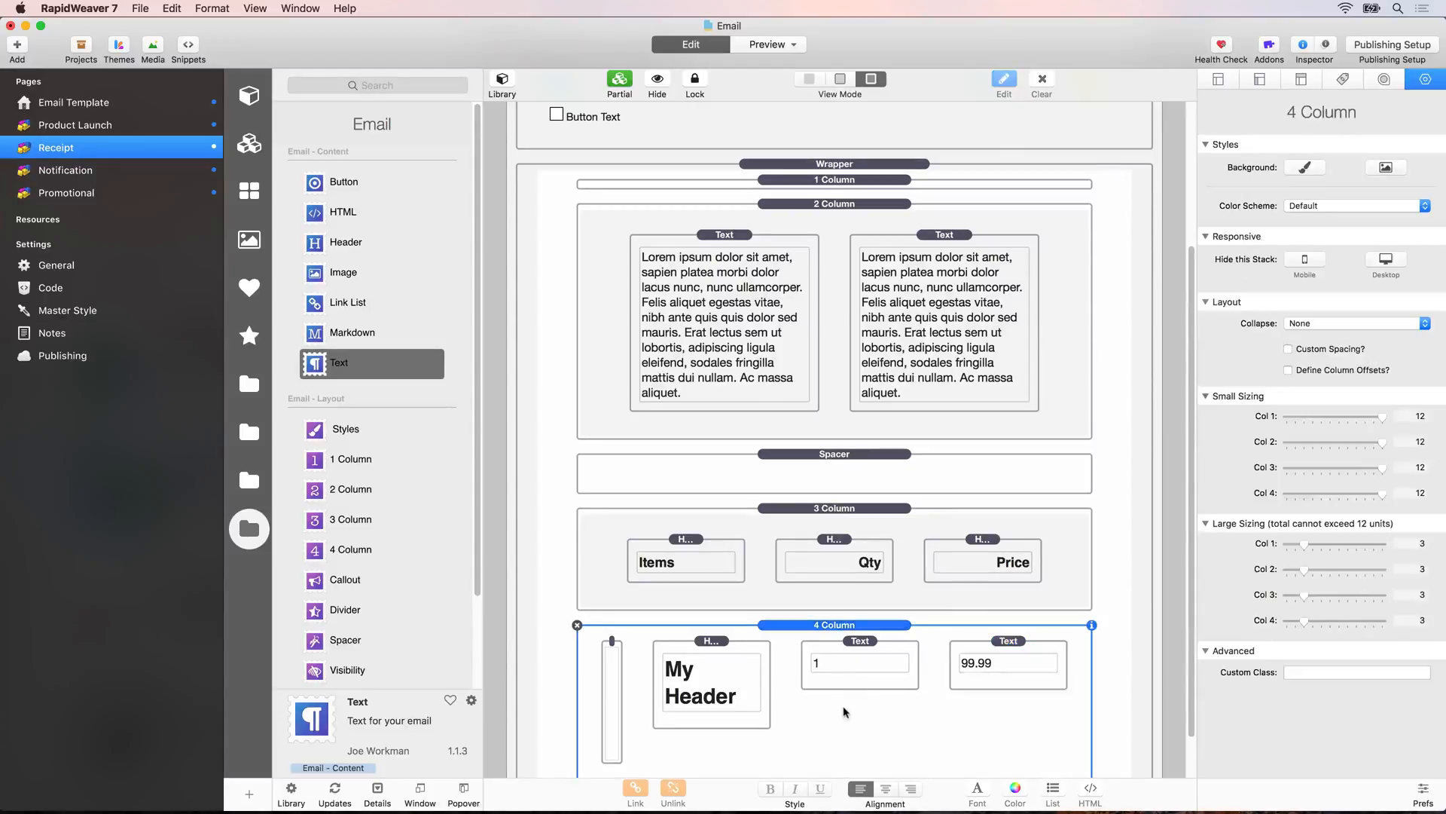
# - Set the text of the header in the 4 Column stack to "RapidWeaver"
pyautogui.click(739, 687)
pyautogui.doubleClick(708, 698)
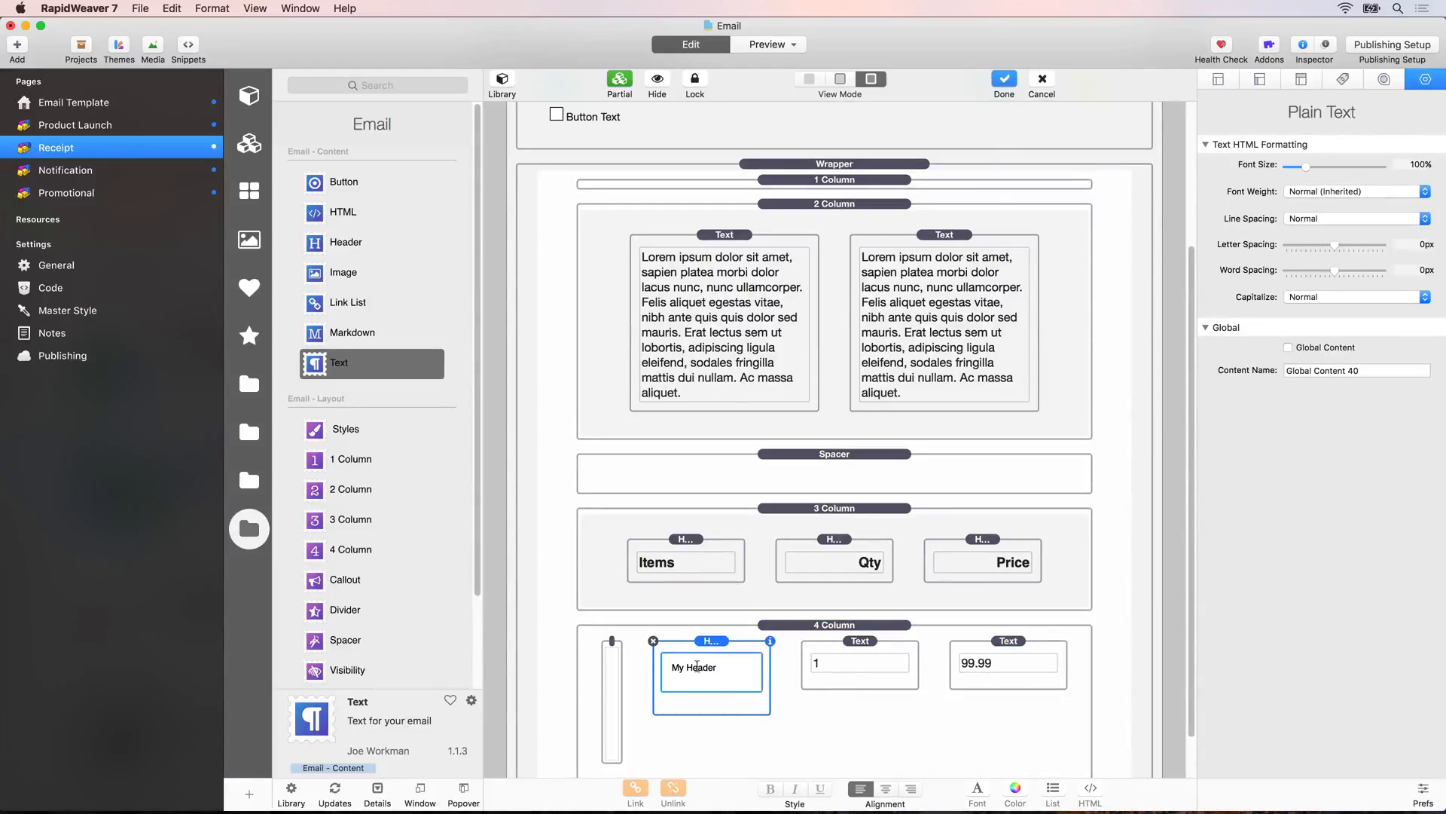
pyautogui.tripleClick(697, 667)
pyautogui.write('RapidWeaver')
pyautogui.click(687, 743)
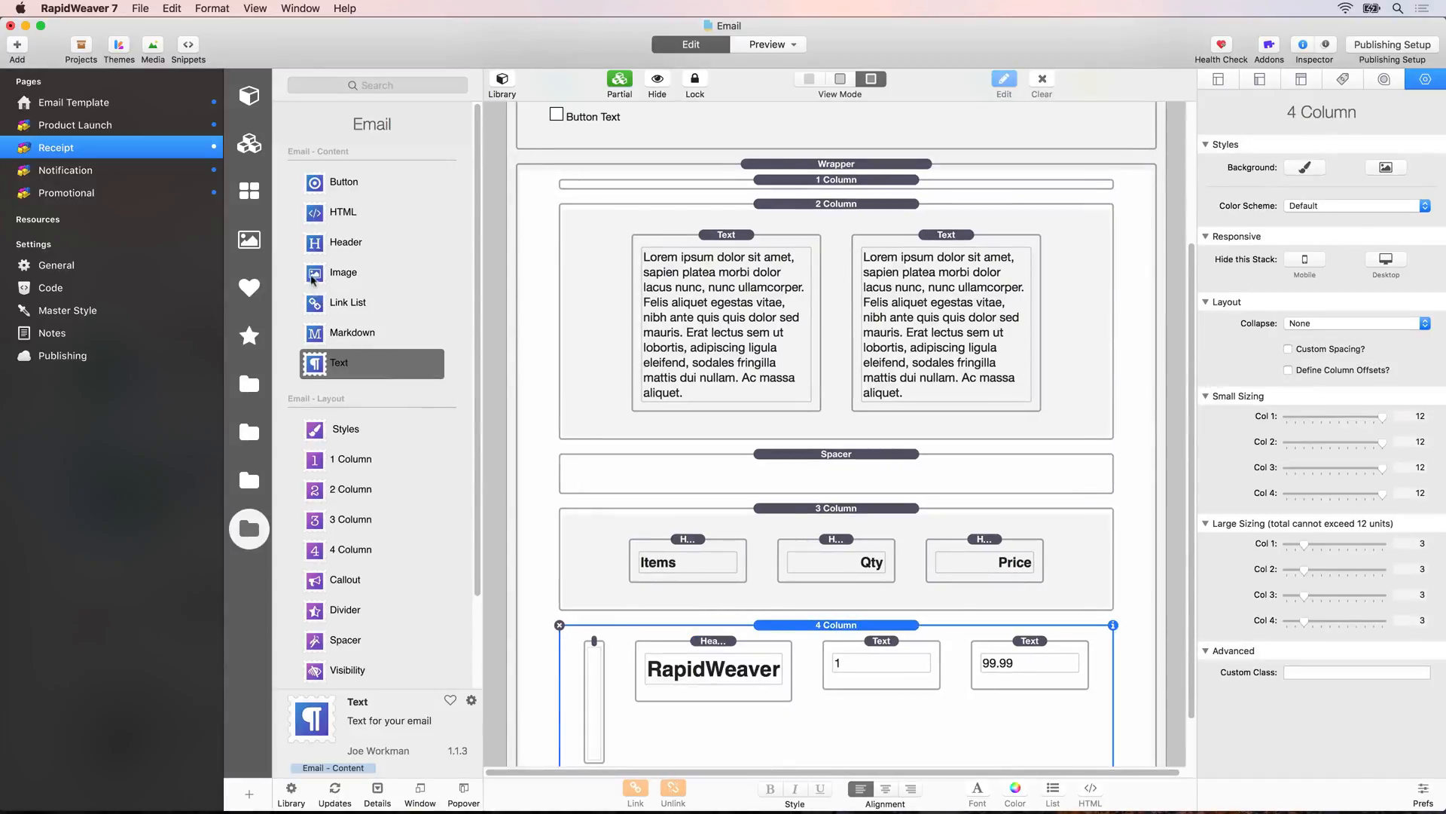
# - Add a Text stack below the RapidWeaver header in the 4 Column stack reading "The best web design software for Mac."
pyautogui.moveTo(324, 369); pyautogui.dragTo(676, 742)
pyautogui.doubleClick(686, 735)
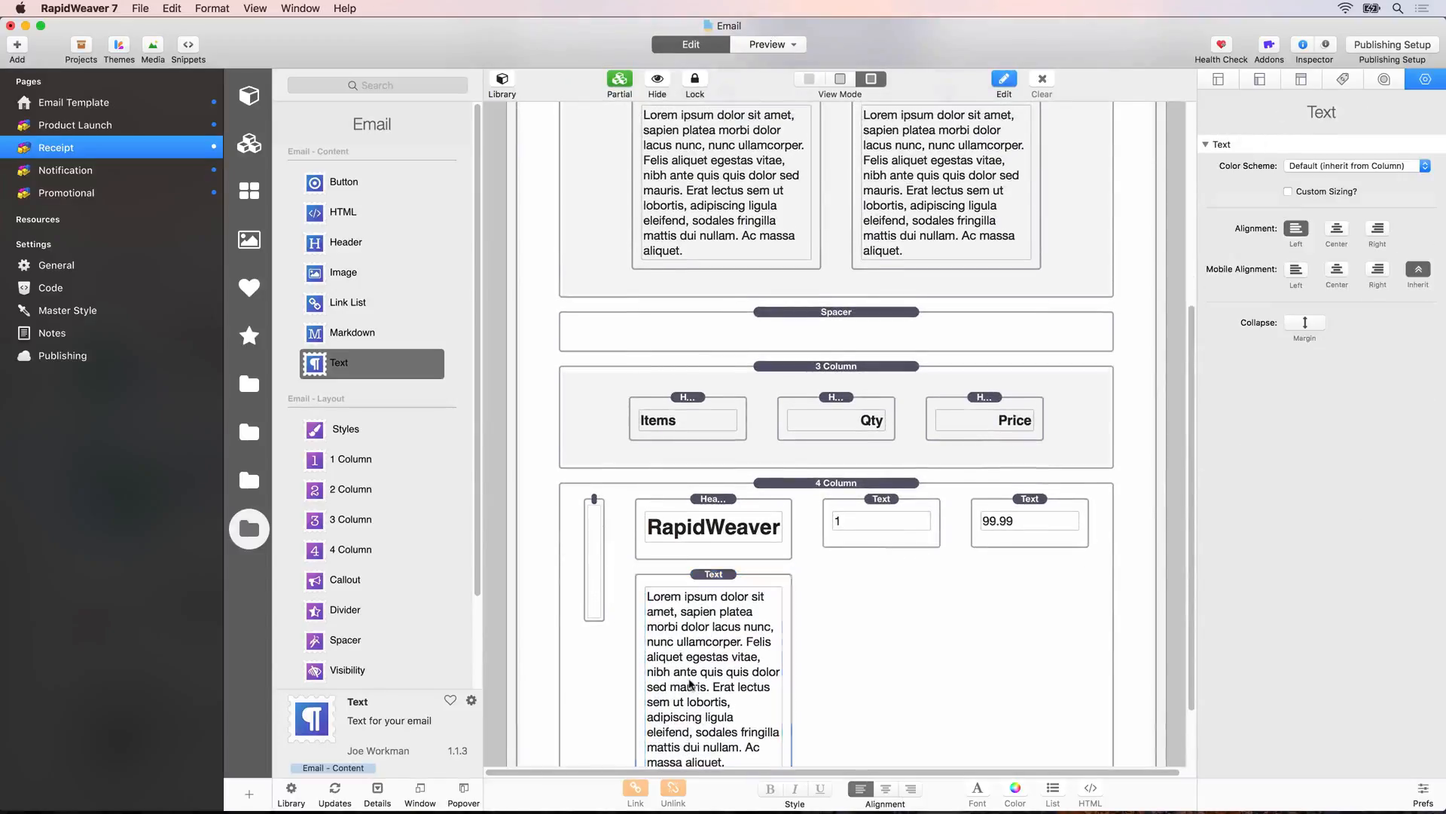
pyautogui.press('super+a')
pyautogui.write('The be')
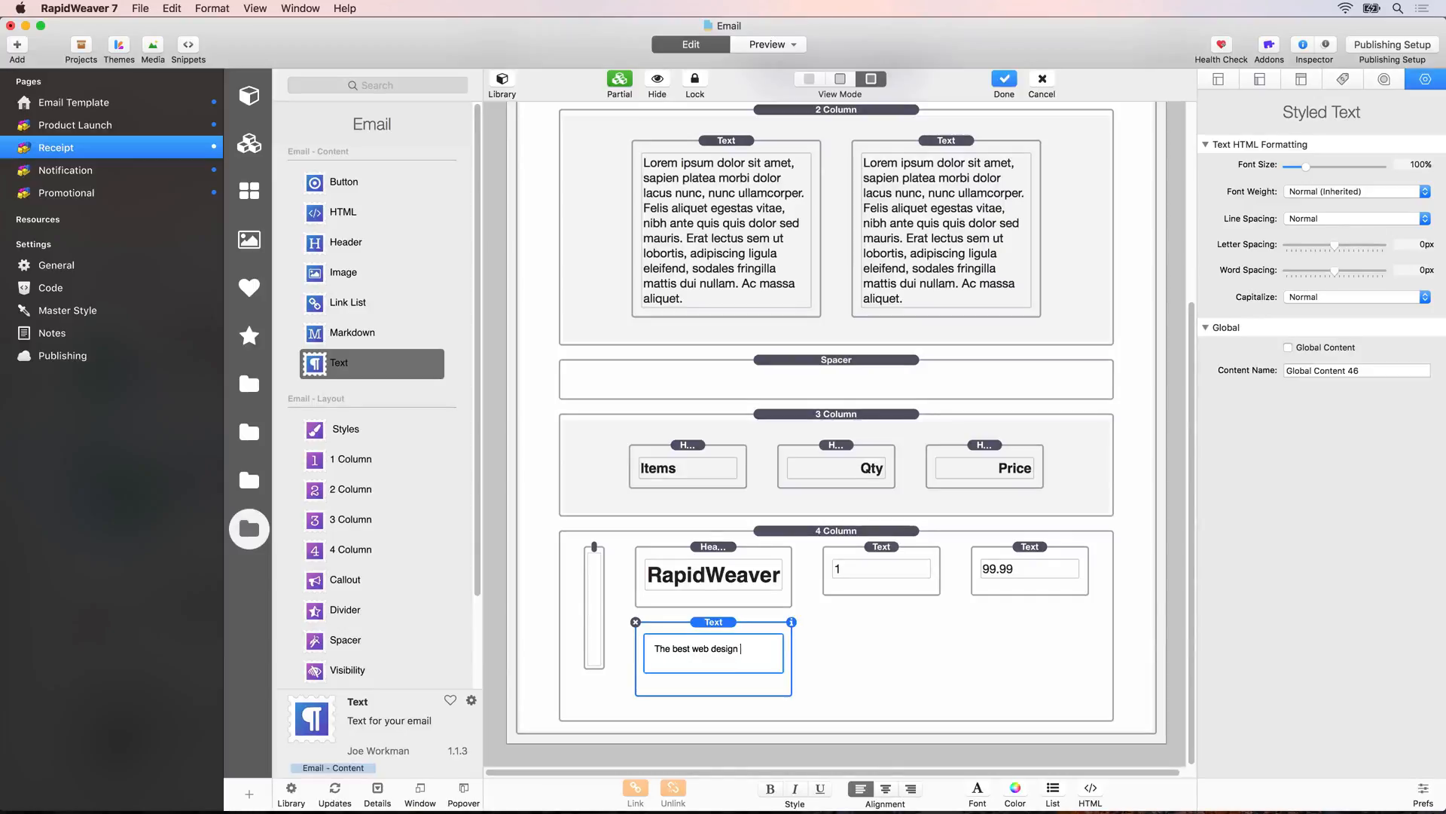
pyautogui.press('BackSpace')
pyautogui.press('BackSpace')
pyautogui.write('are for Mac.')
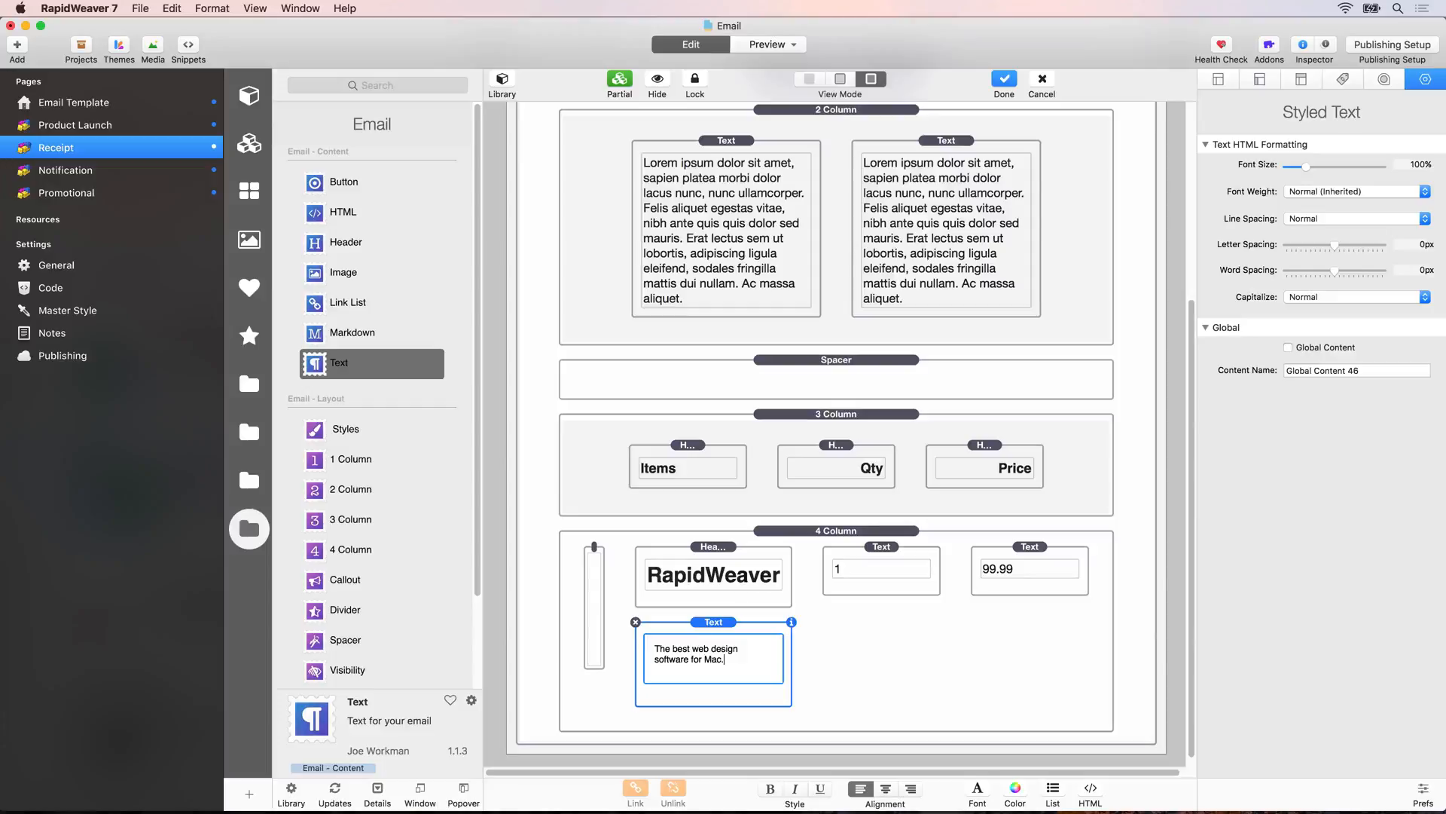
# - Collapse the margins of the header and the three Text stacks inside the 4 Column stack
pyautogui.click(823, 664)
pyautogui.click(704, 646)
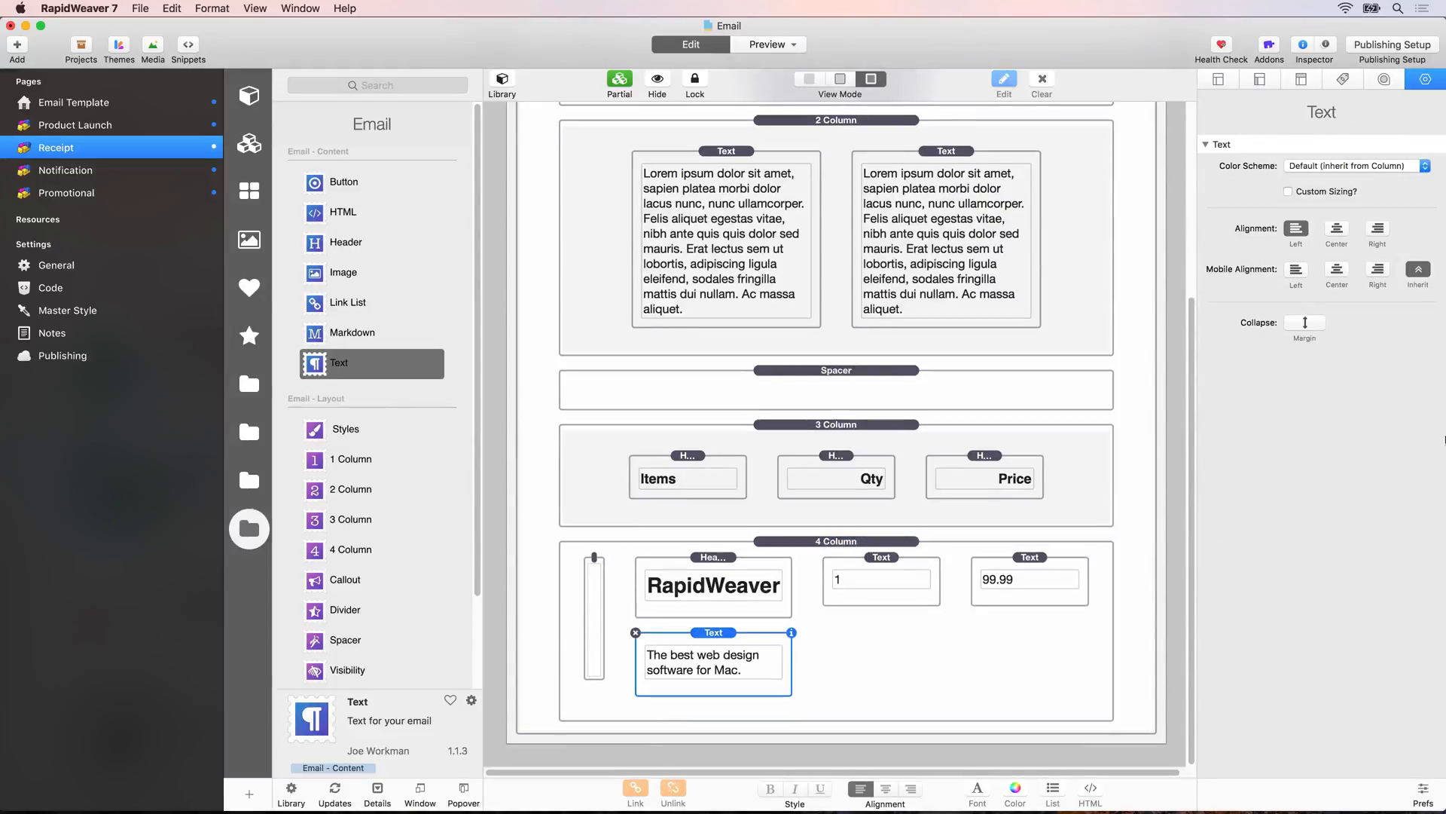
pyautogui.scroll(1, 979, 452)
pyautogui.click(767, 622)
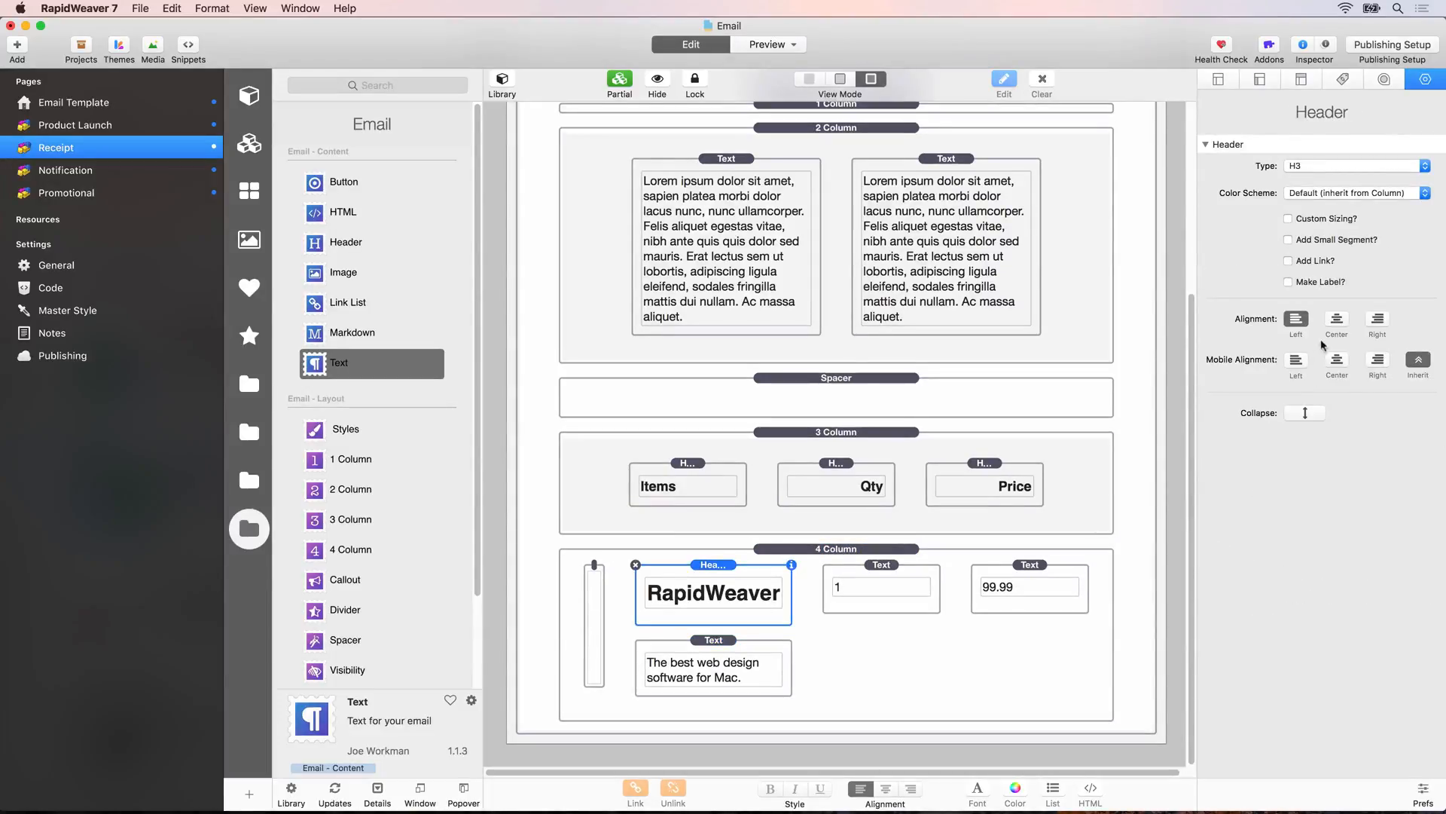
pyautogui.click(872, 617)
pyautogui.click(1299, 324)
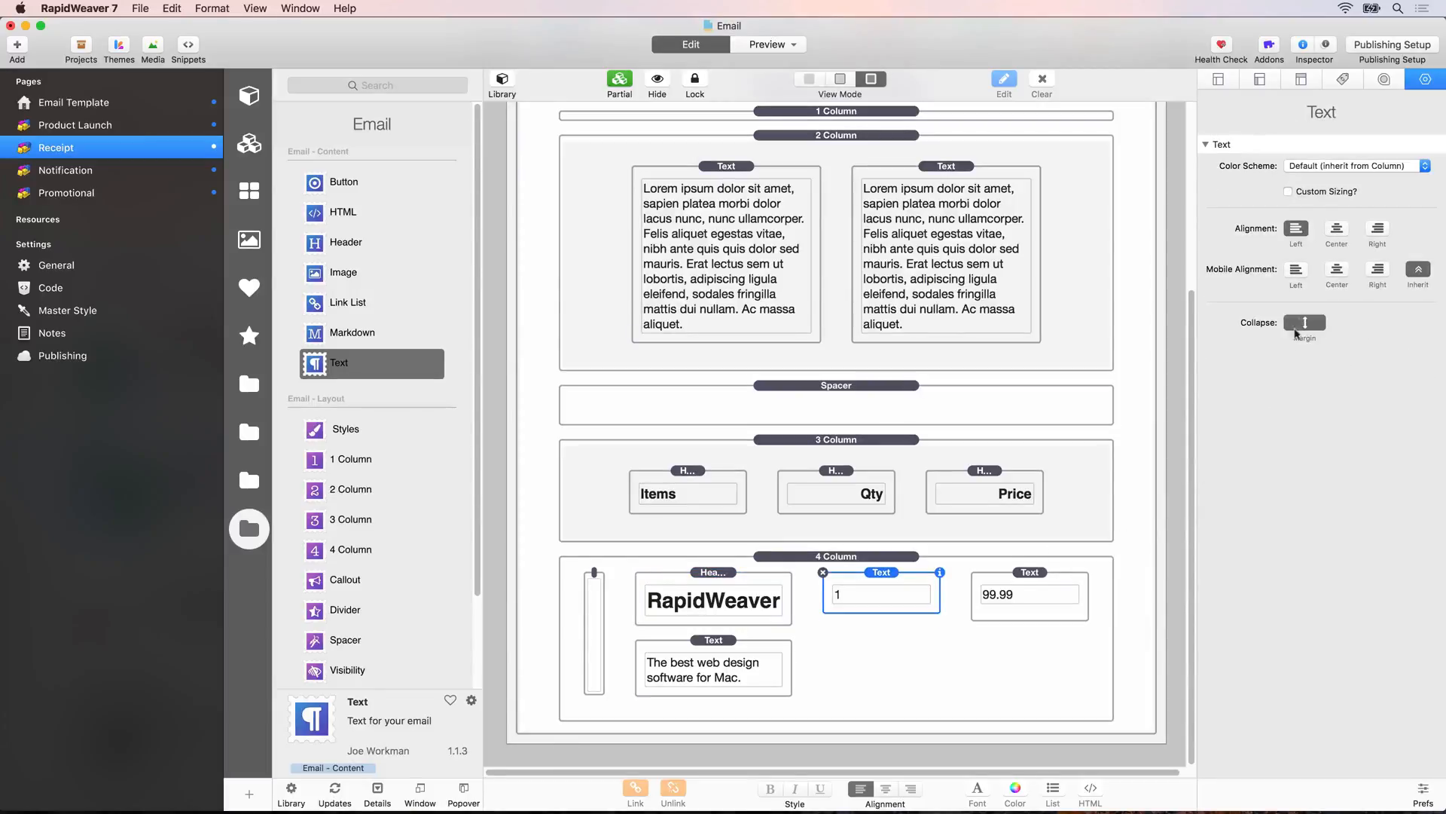
pyautogui.click(1038, 611)
pyautogui.click(1304, 323)
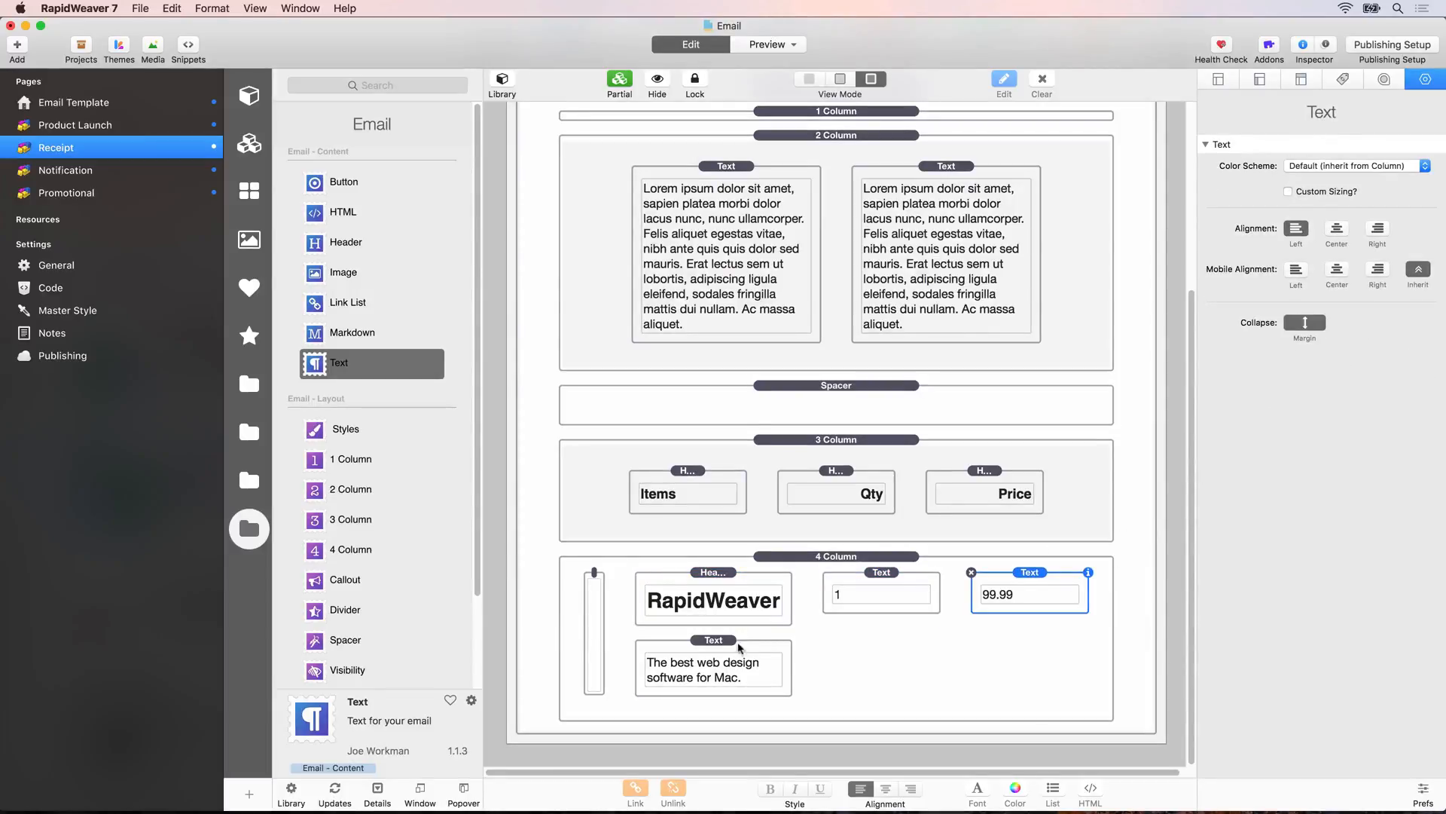
# - Switch the Image stack in the first column to a placeholder and size it 50 by 50 px
pyautogui.click(594, 650)
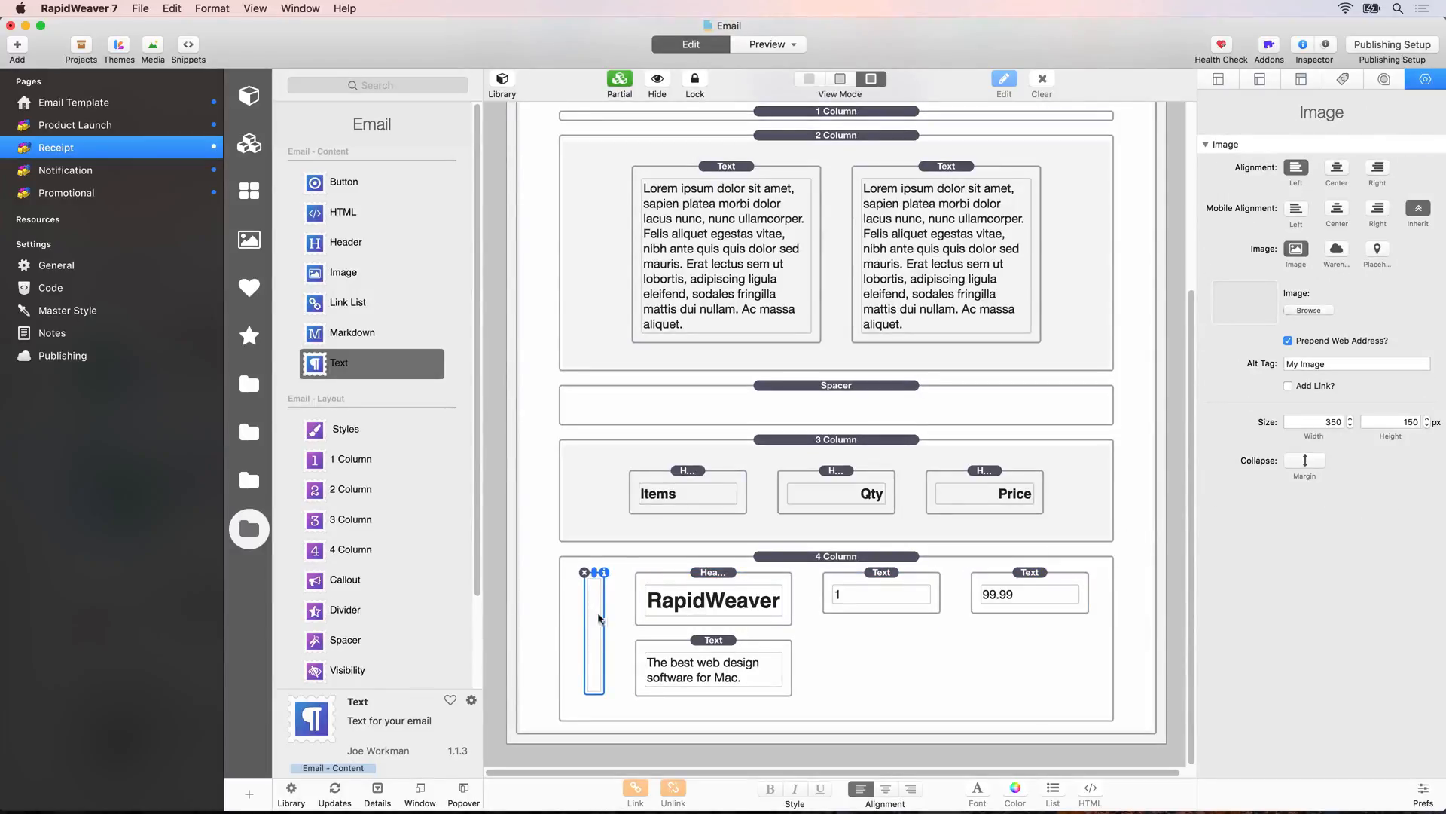
pyautogui.click(1377, 250)
pyautogui.click(1330, 348)
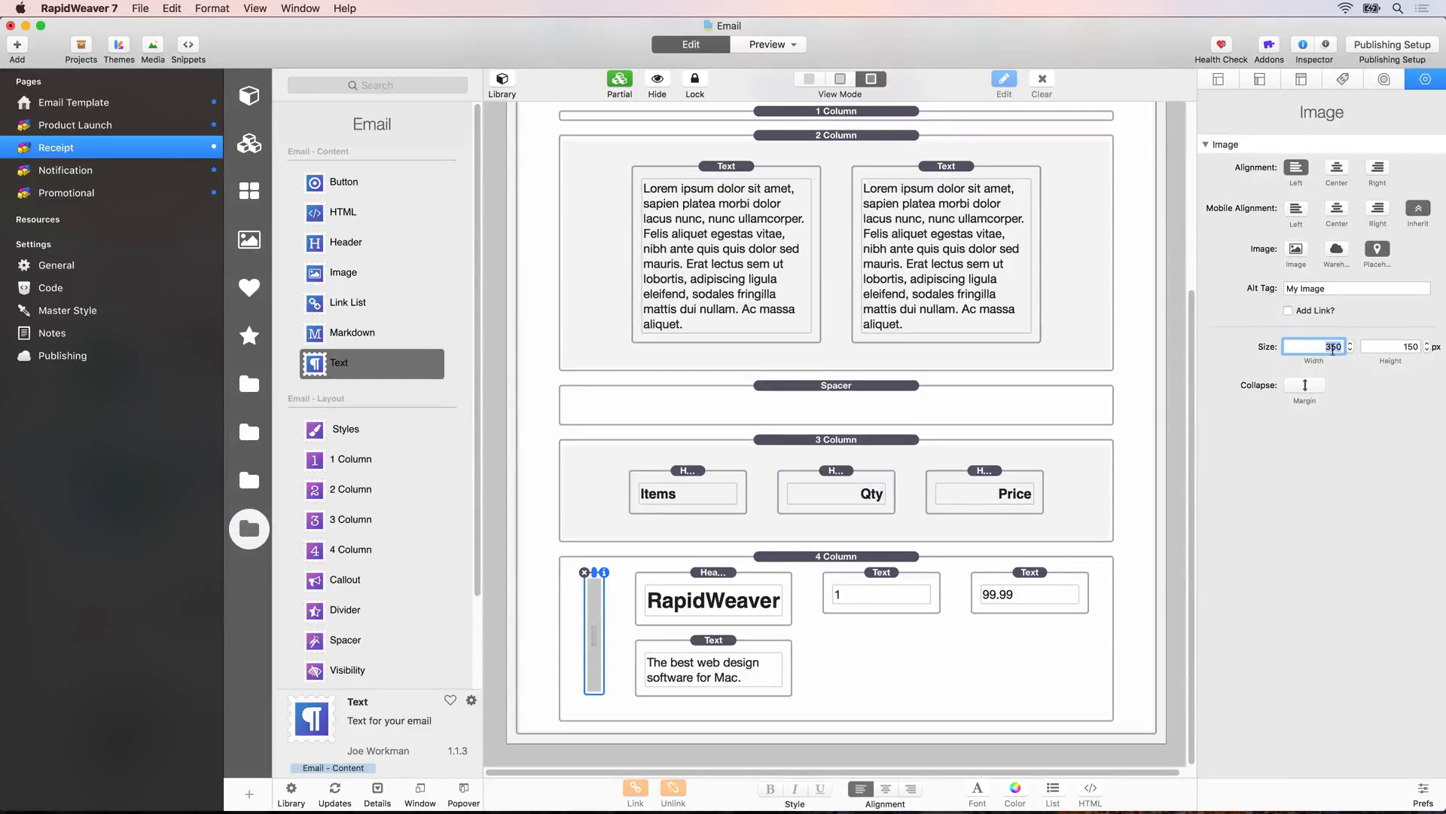
pyautogui.write('50')
pyautogui.press('Tab')
pyautogui.write('50')
pyautogui.press('Return')
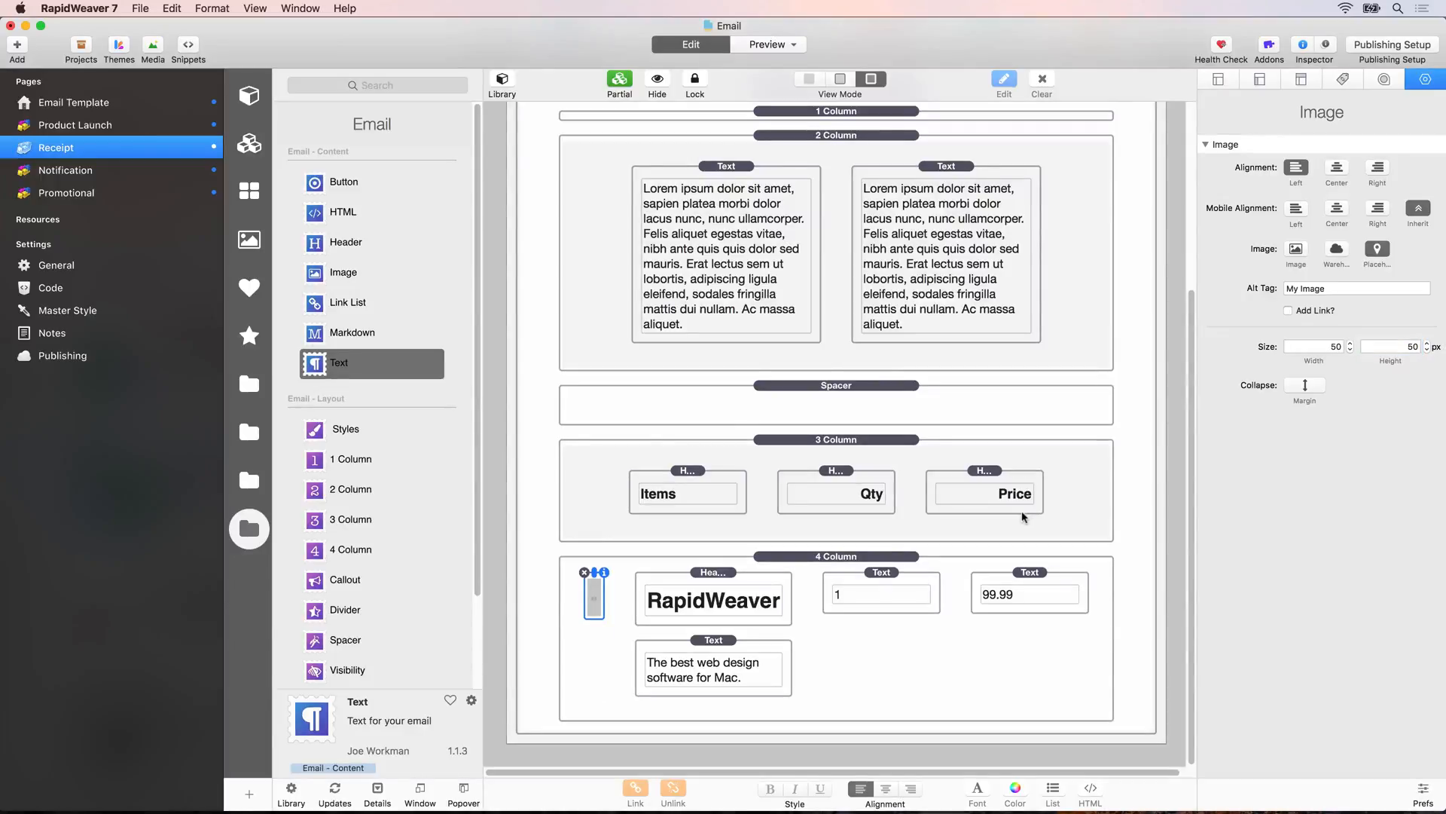
# - Preview the receipt in Safari, compare the item row's columns with the header row, and return to RapidWeaver
pyautogui.press('super+shift+r')
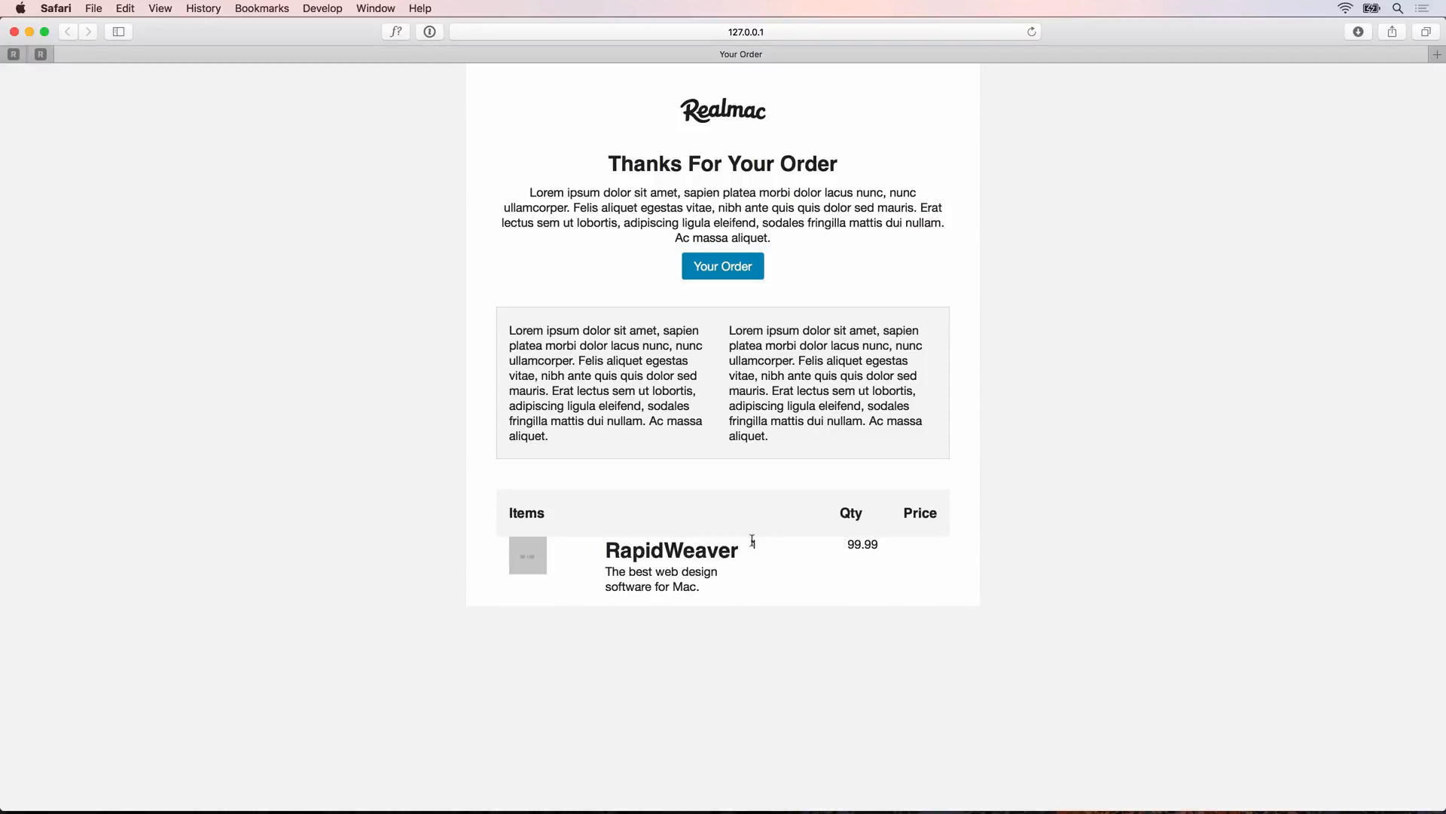
pyautogui.moveTo(751, 543); pyautogui.dragTo(879, 533)
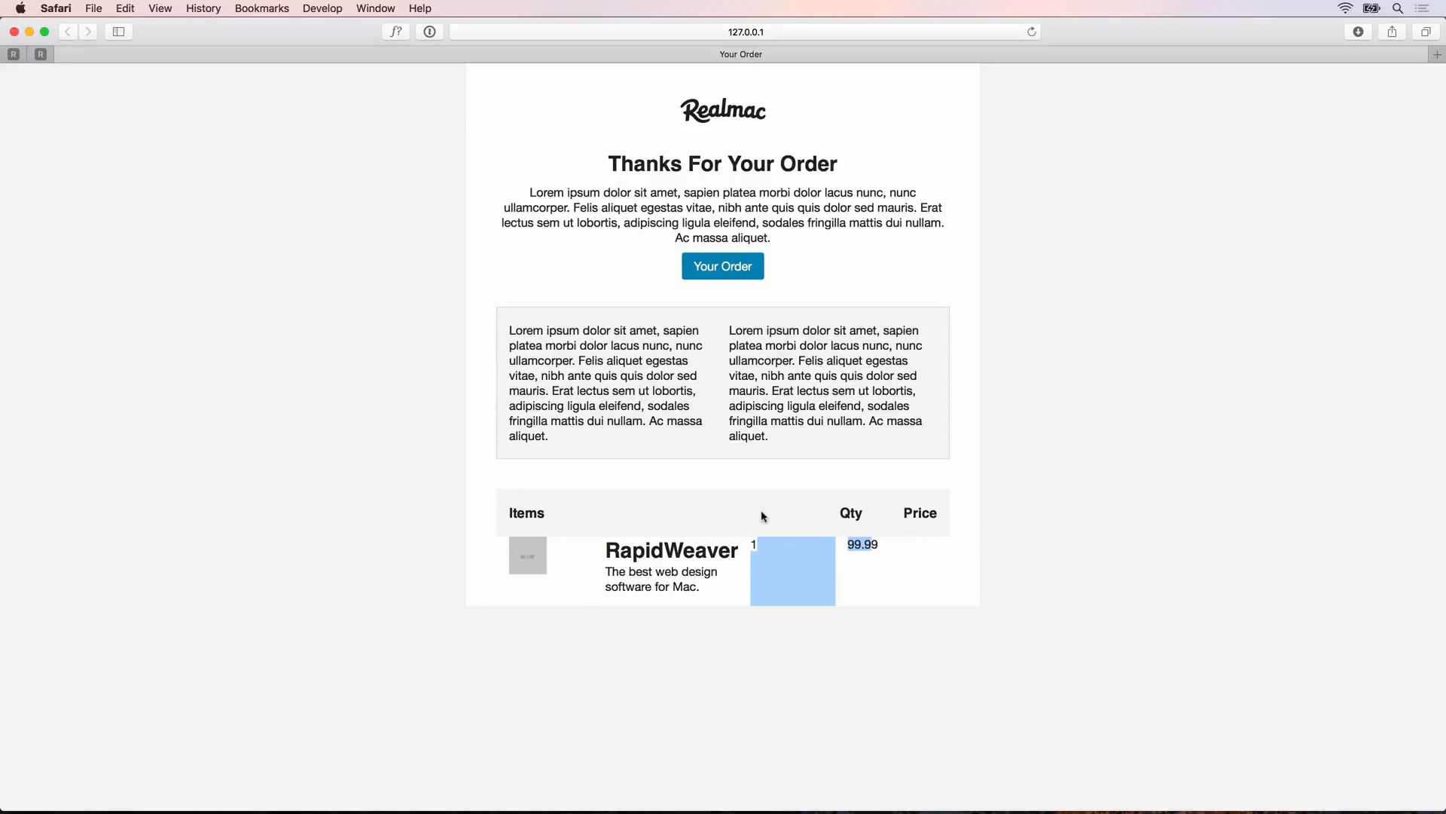
pyautogui.press('super+Tab')
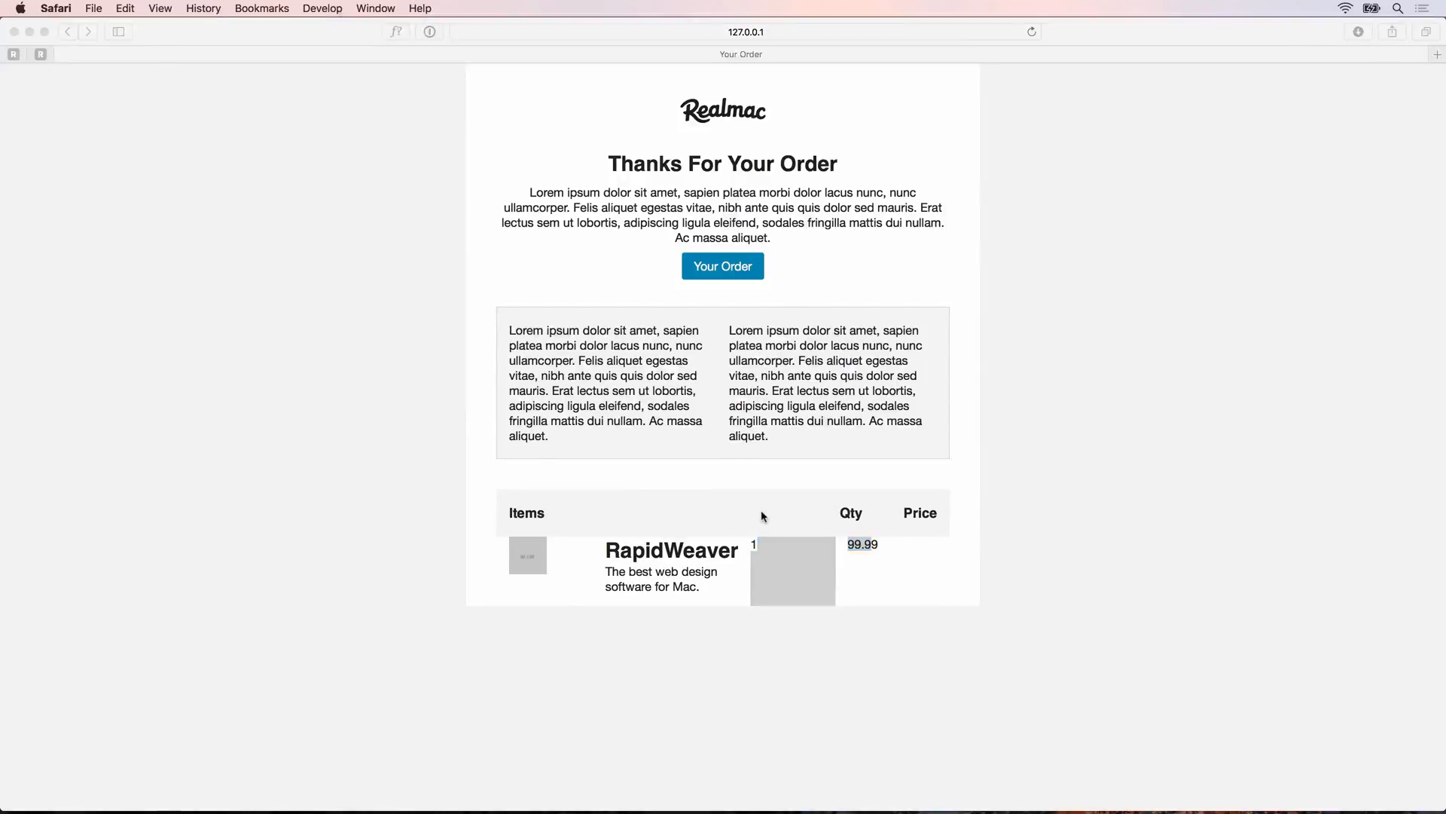
# - Set the 4 Column stack's large sizing to 2, 6, 2 and 2, and check the refreshed page in Safari
pyautogui.click(793, 557)
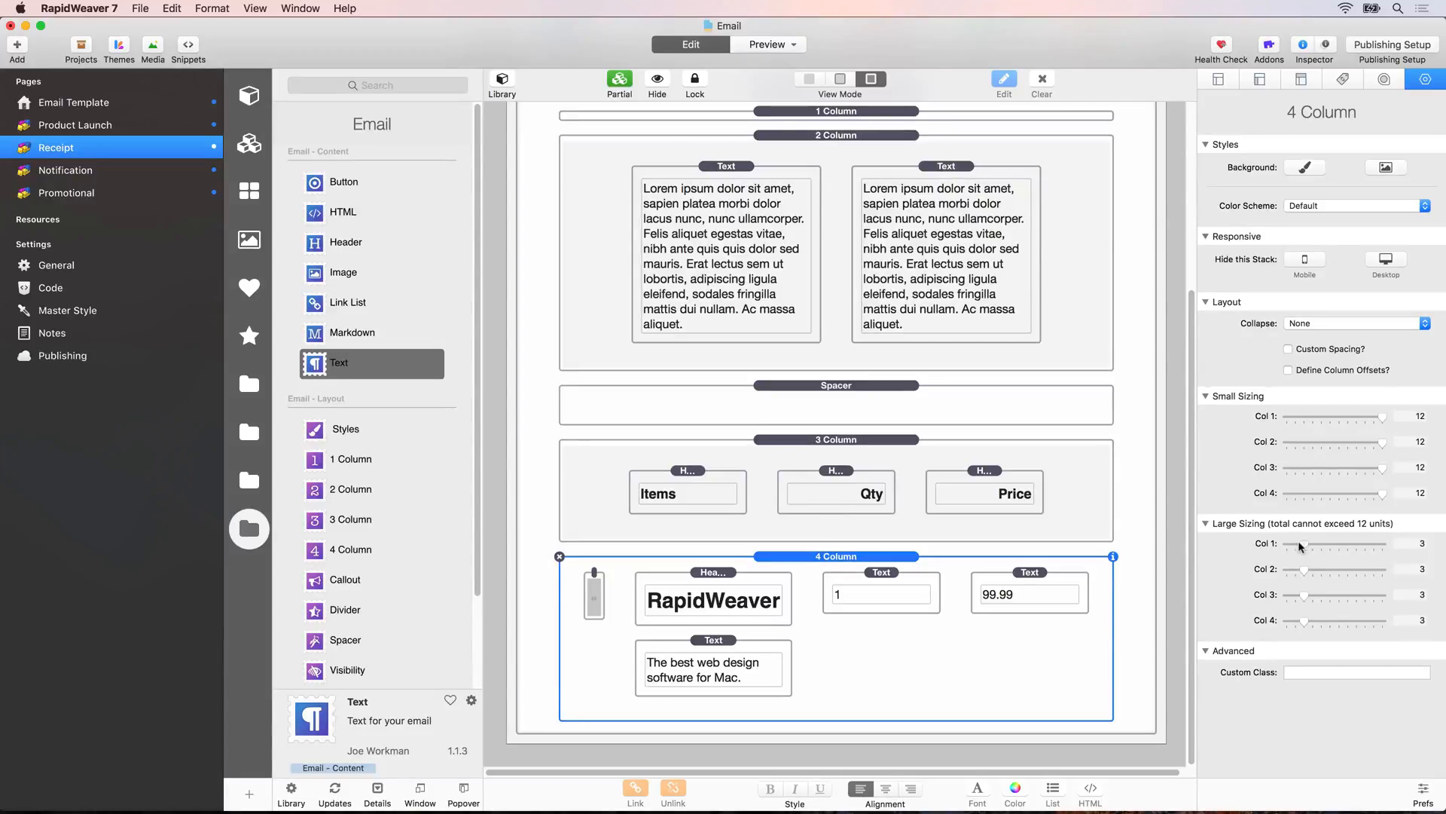
pyautogui.moveTo(1299, 546); pyautogui.dragTo(1294, 547)
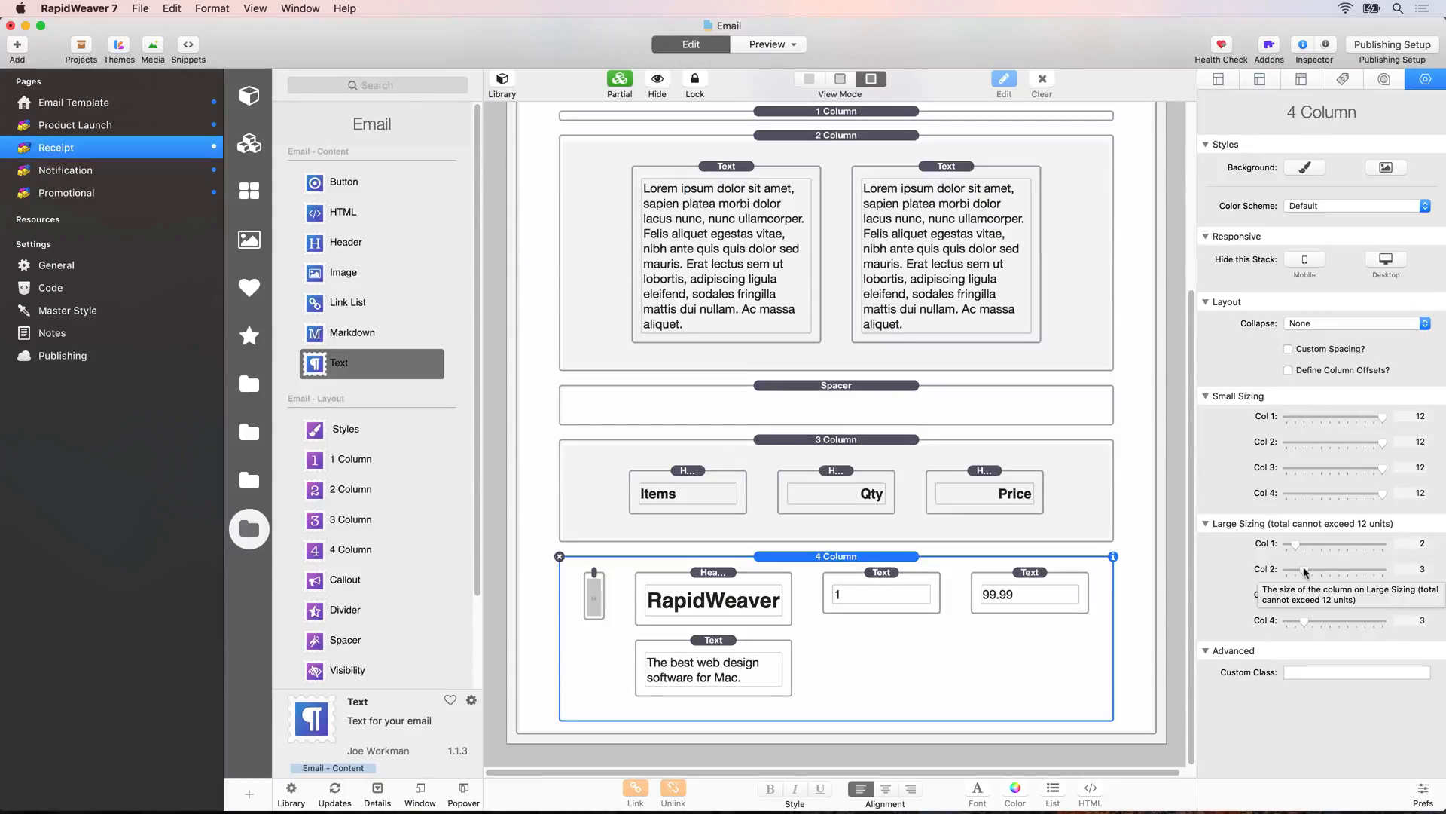
pyautogui.moveTo(1305, 573)
pyautogui.mouseDown()
pyautogui.moveTo(1332, 571)
pyautogui.moveTo(1297, 598)
pyautogui.mouseUp()
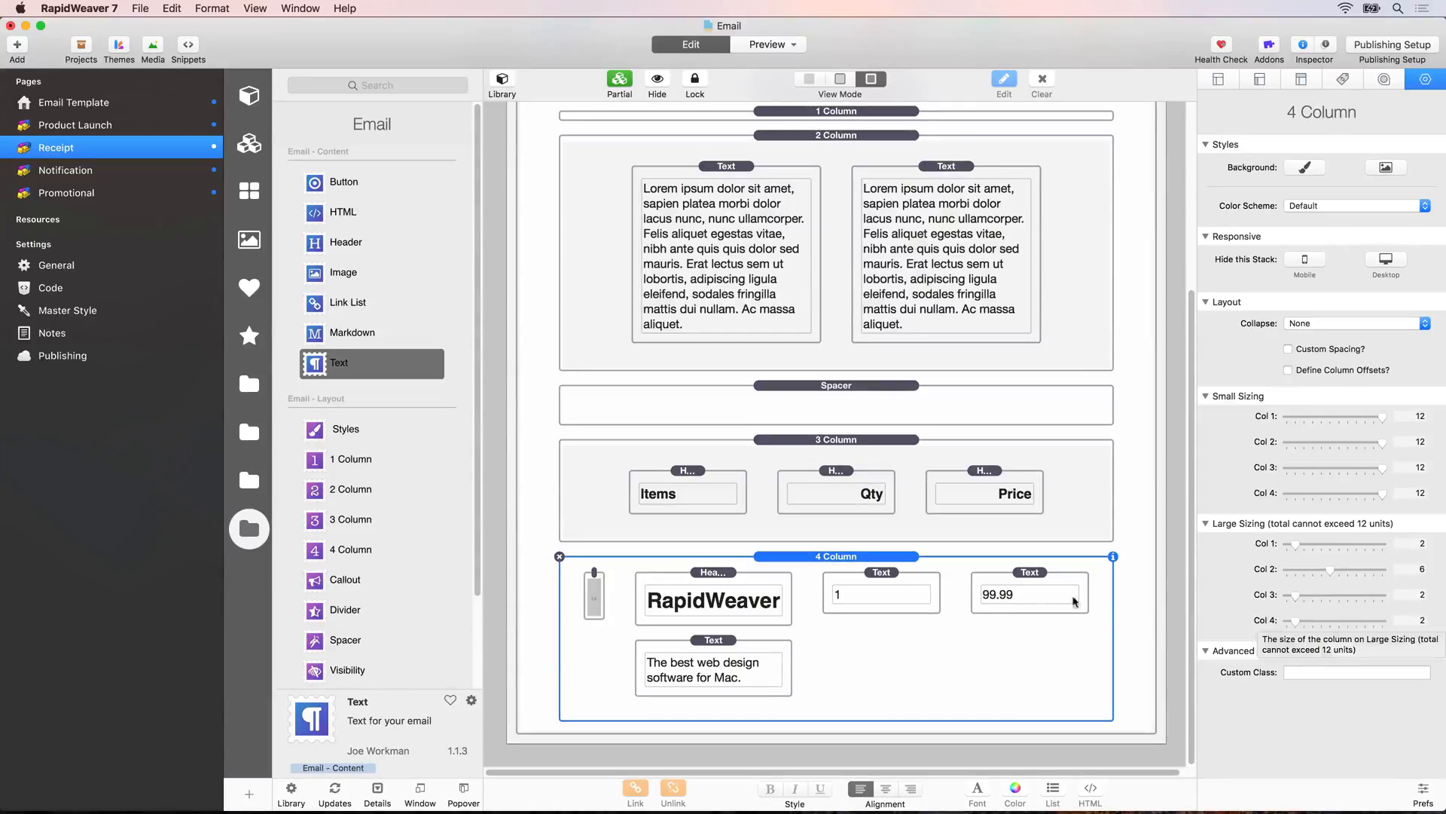
pyautogui.press('super+Tab')
pyautogui.press('super+r')
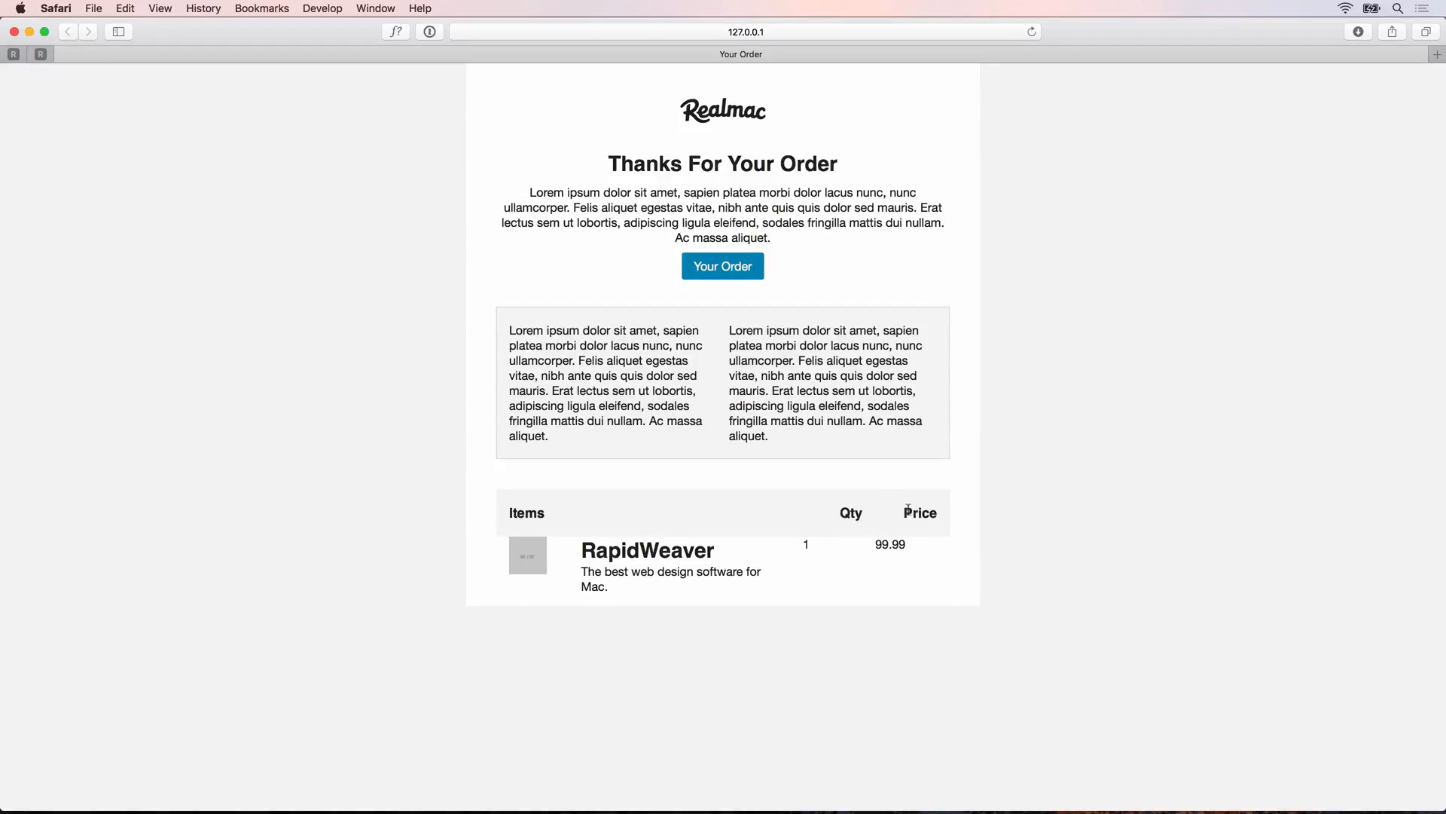
pyautogui.press('super+Tab')
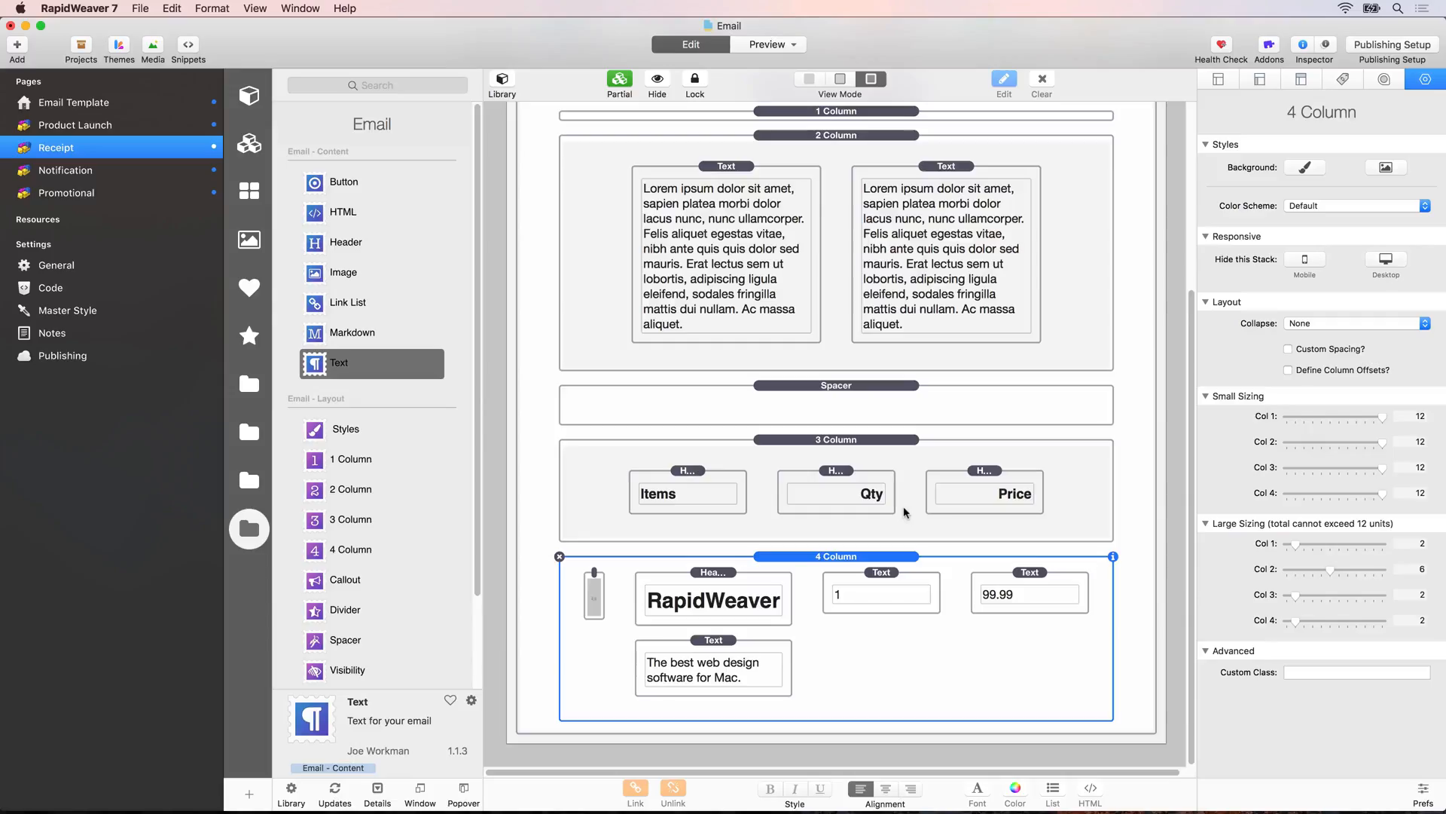
# - Try right-aligning the quantity and price texts in the 4 Column stack and check the result in Safari
pyautogui.click(880, 577)
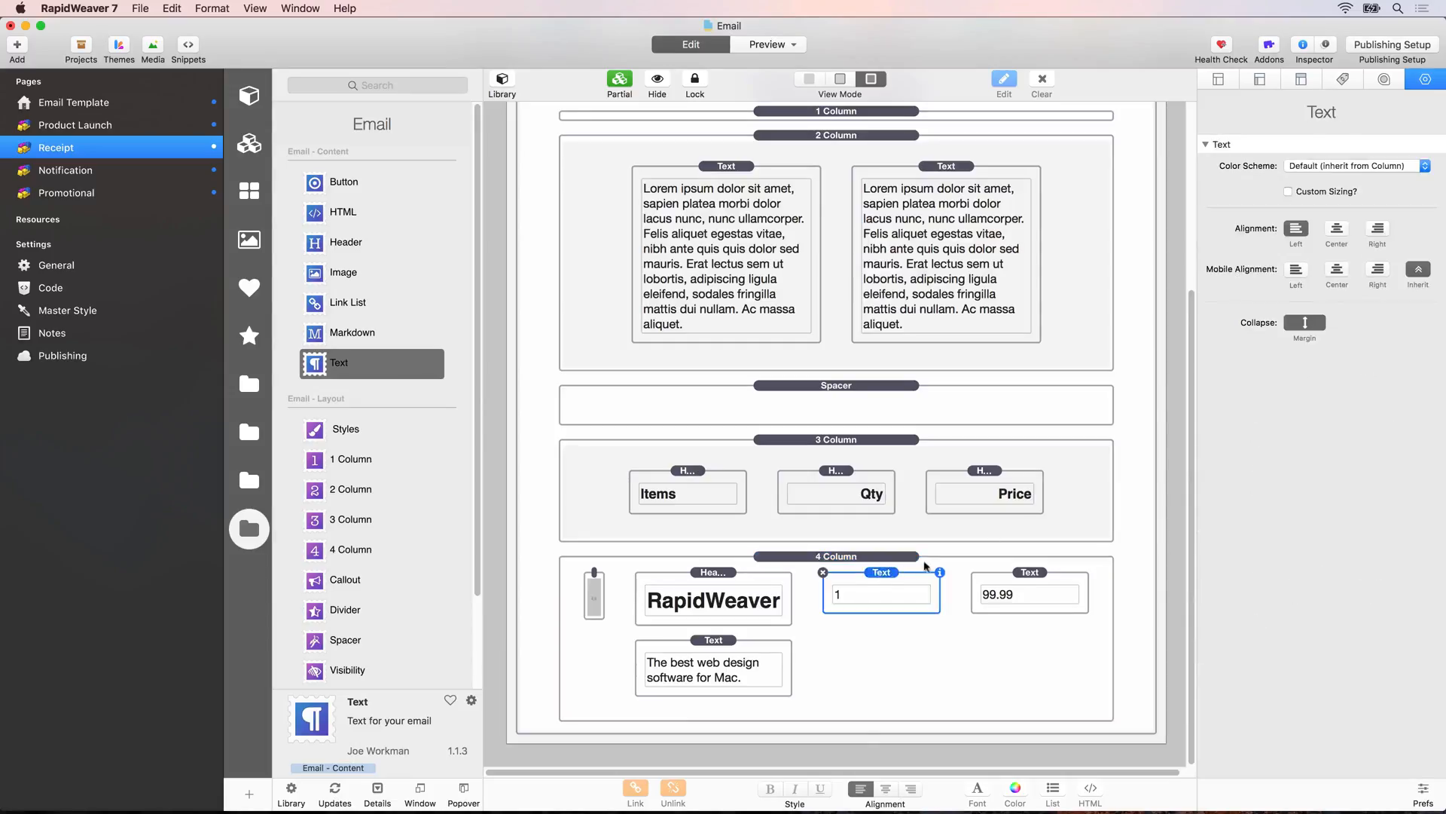
pyautogui.click(1376, 230)
pyautogui.click(1047, 586)
pyautogui.click(1376, 229)
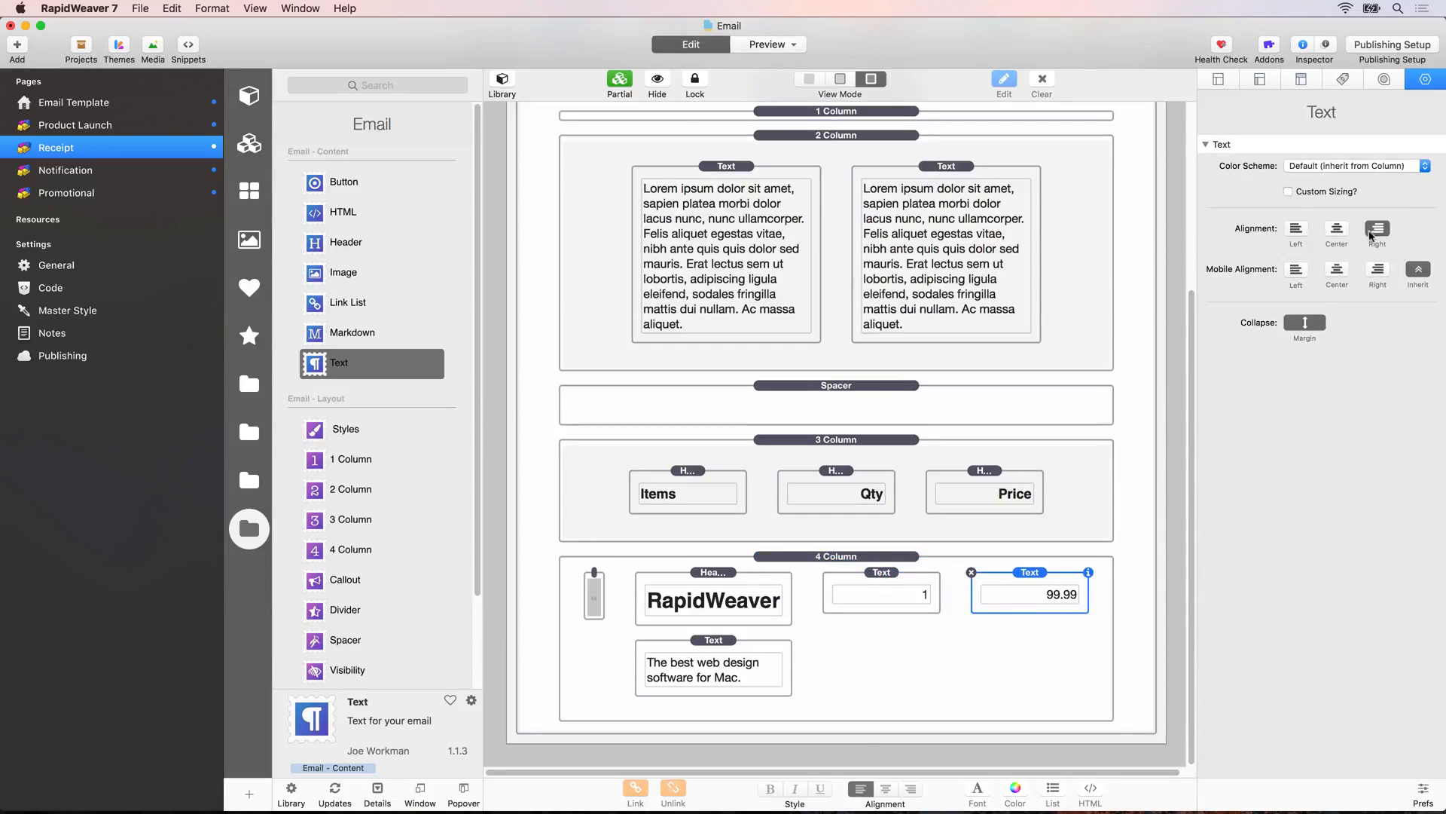
pyautogui.press('super+Tab')
pyautogui.press('super+r')
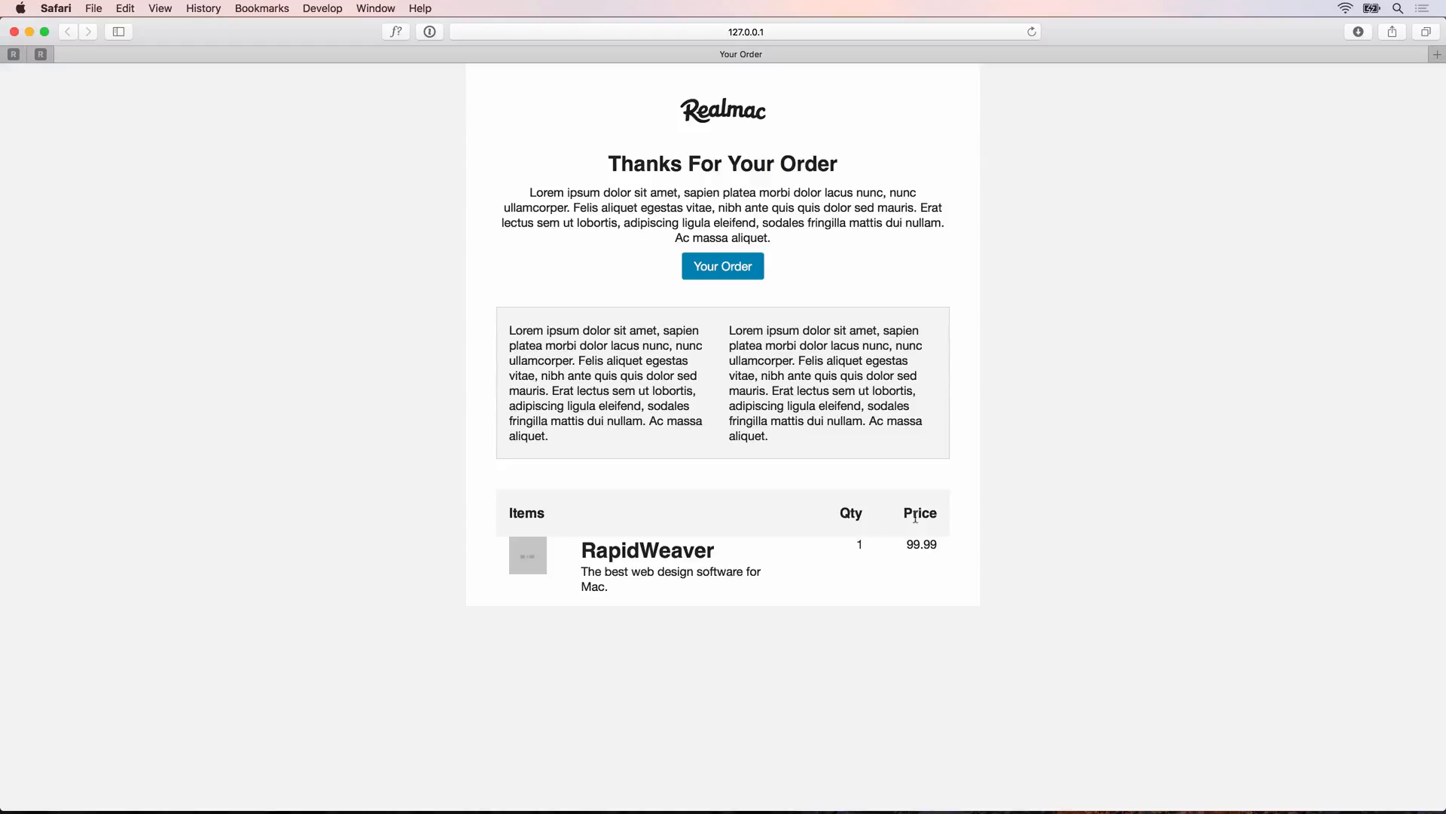
pyautogui.press('super+Tab')
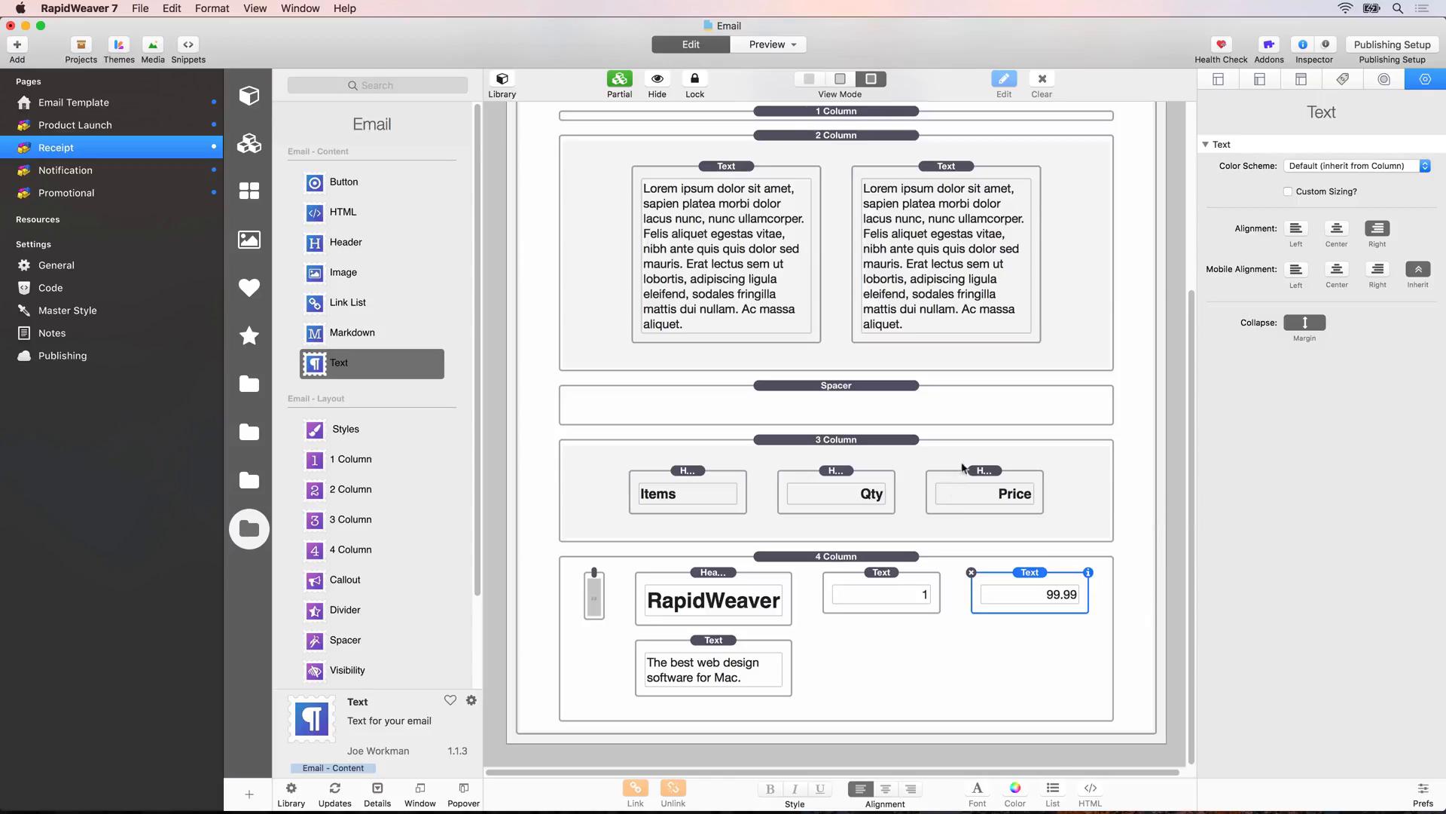
# - Center-align the price and quantity texts in the 4 Column stack and the Qty and Price headers above them
pyautogui.click(1339, 225)
pyautogui.click(882, 603)
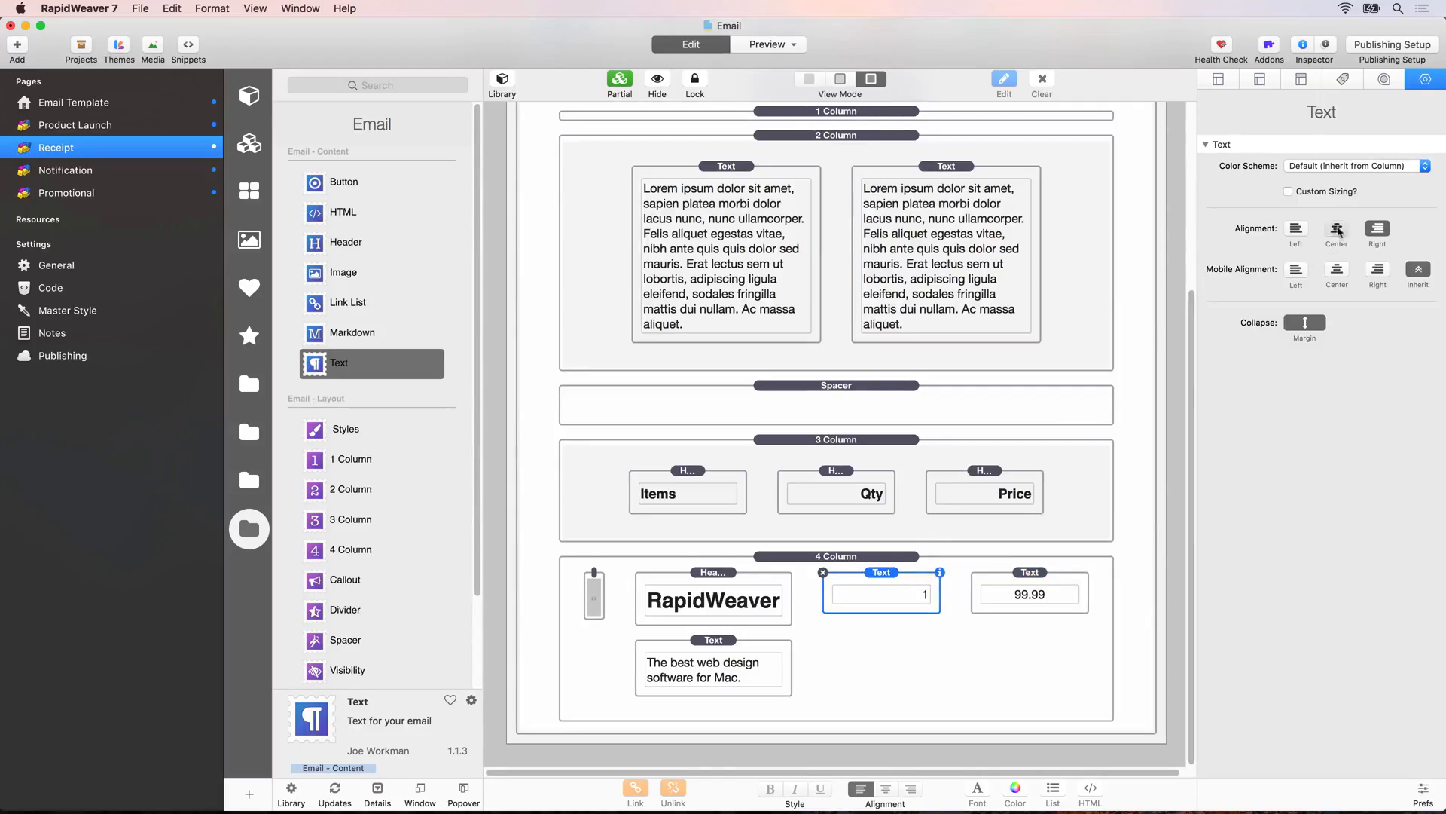
pyautogui.click(1337, 228)
pyautogui.click(829, 494)
pyautogui.click(1337, 318)
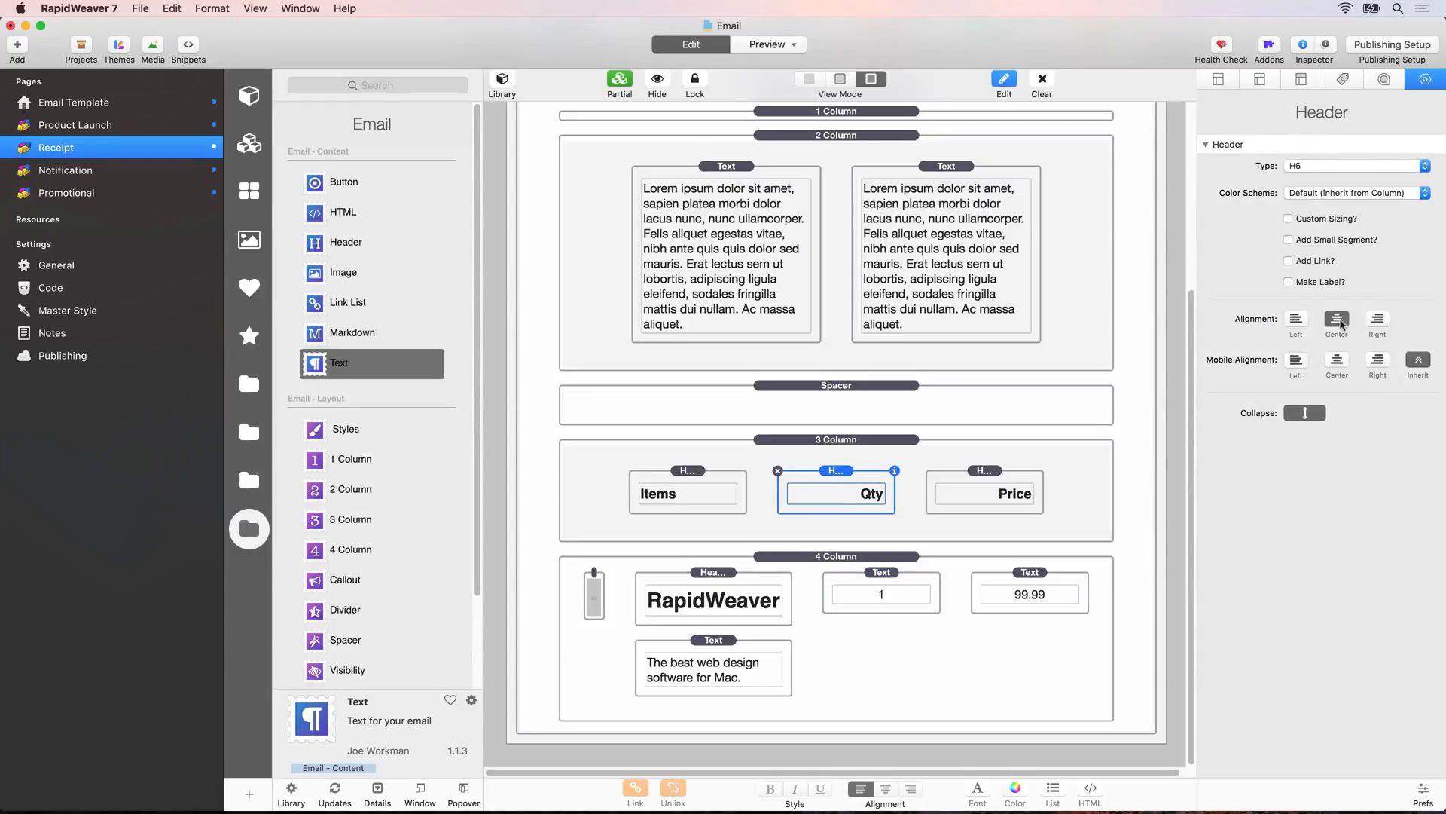
pyautogui.click(986, 499)
pyautogui.click(1337, 318)
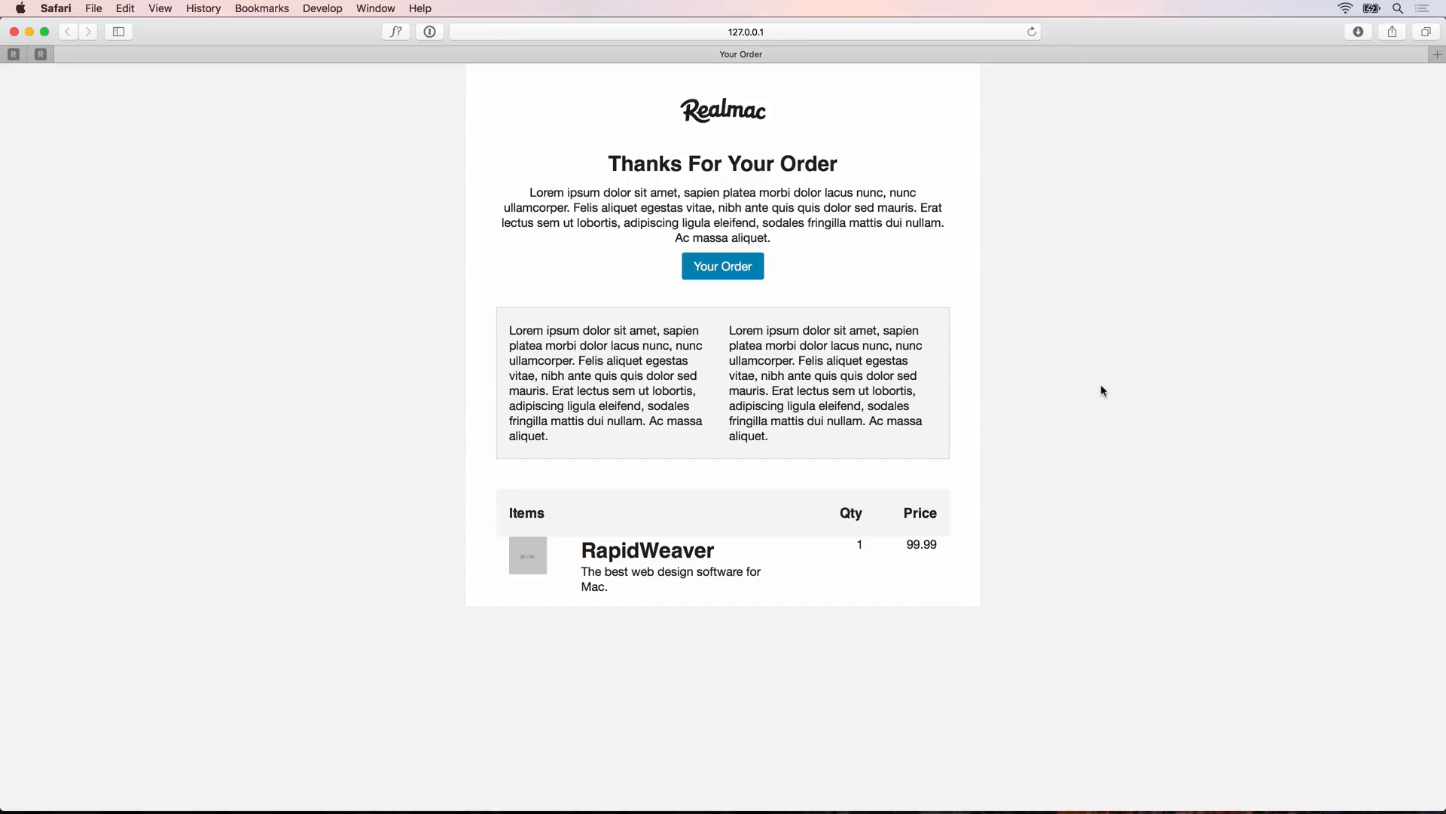
# - Check the column alignment and the item header's size in the Safari preview, and return to RapidWeaver
pyautogui.press('super+Tab')
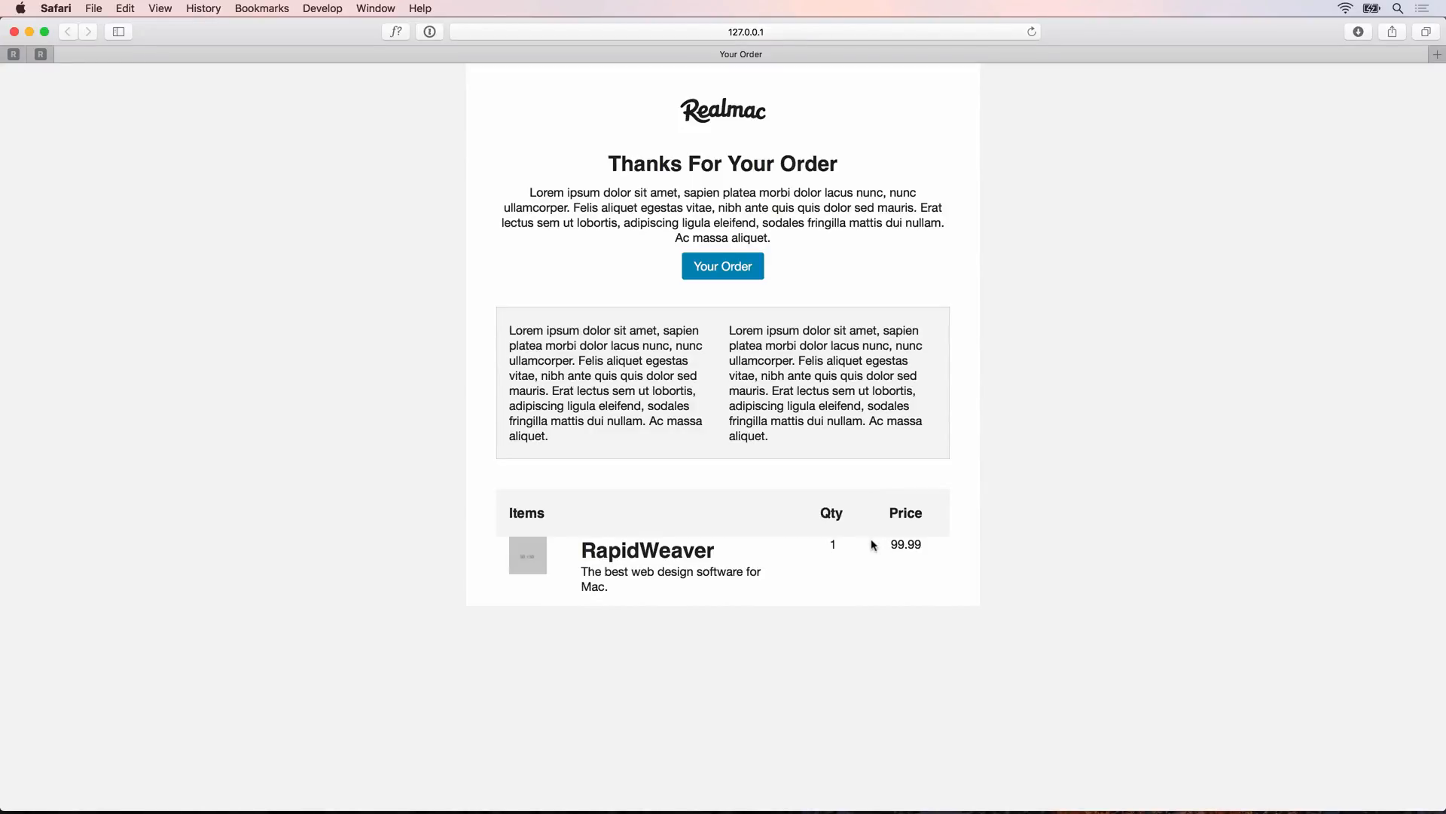
pyautogui.moveTo(695, 554); pyautogui.dragTo(569, 553)
pyautogui.click(626, 555)
pyautogui.press('super+Tab')
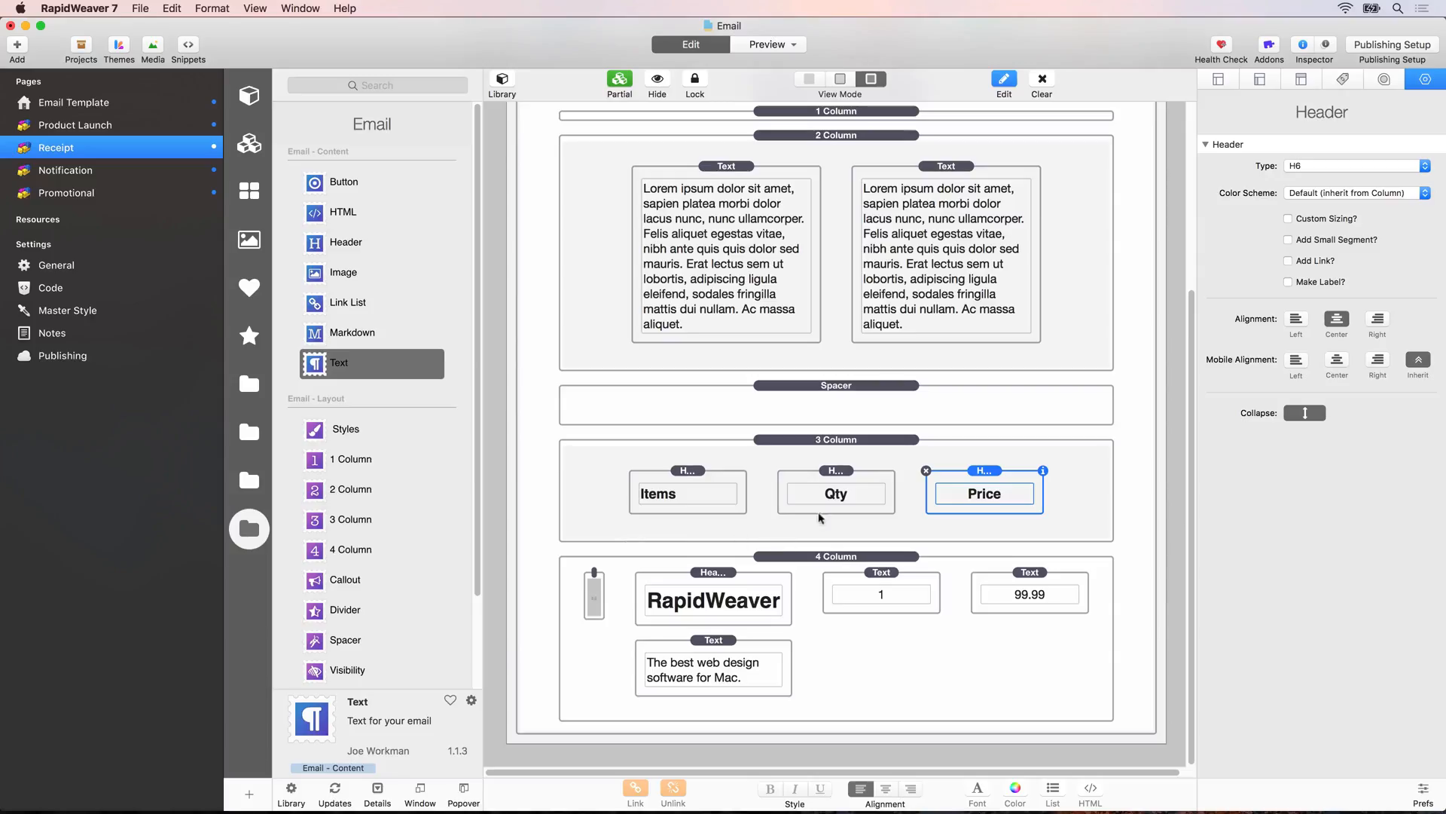
# - Change the heading type of the RapidWeaver header in the 4 Column stack to H6
pyautogui.doubleClick(727, 590)
pyautogui.click(702, 573)
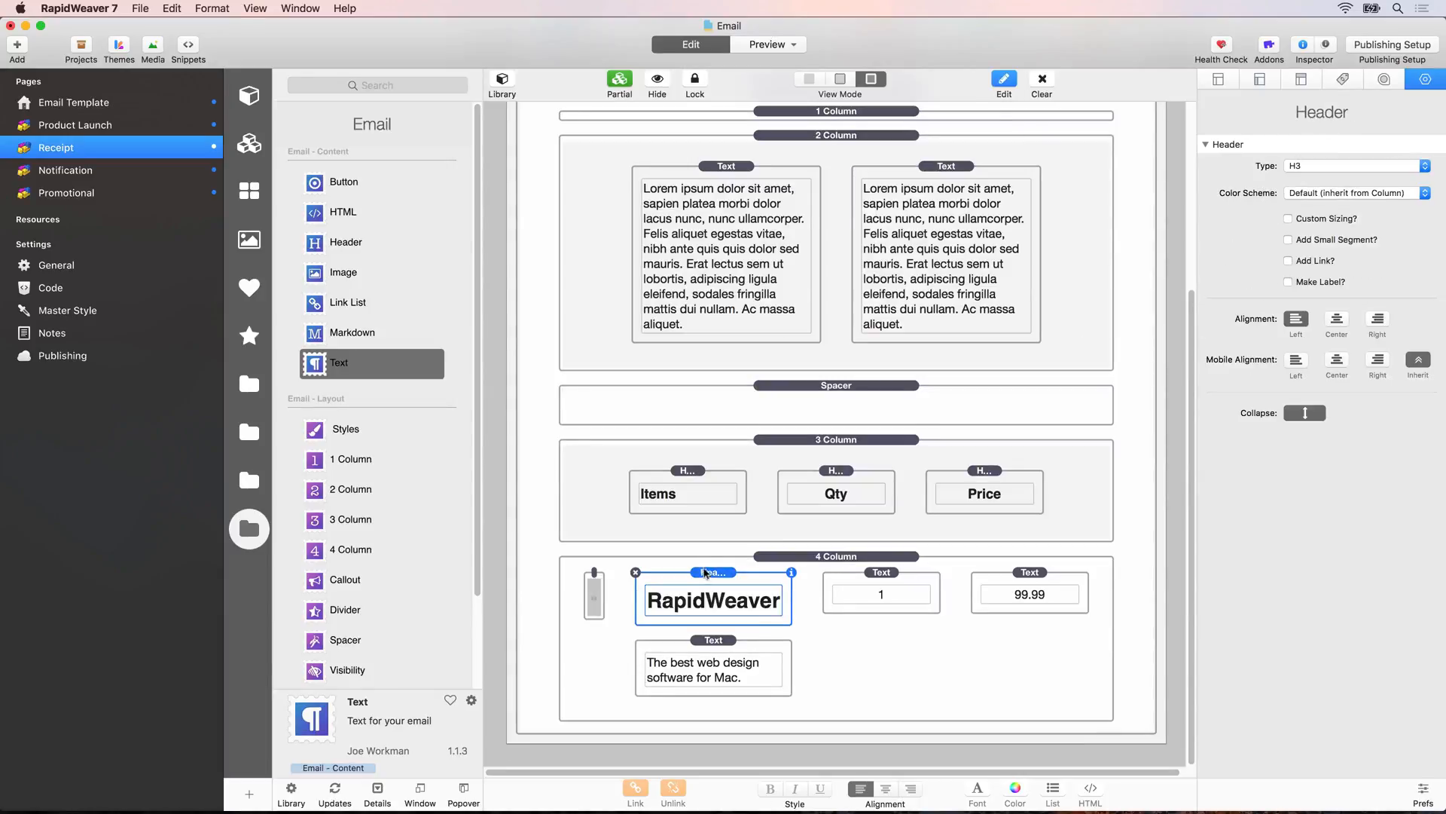
pyautogui.click(1378, 167)
pyautogui.click(1366, 197)
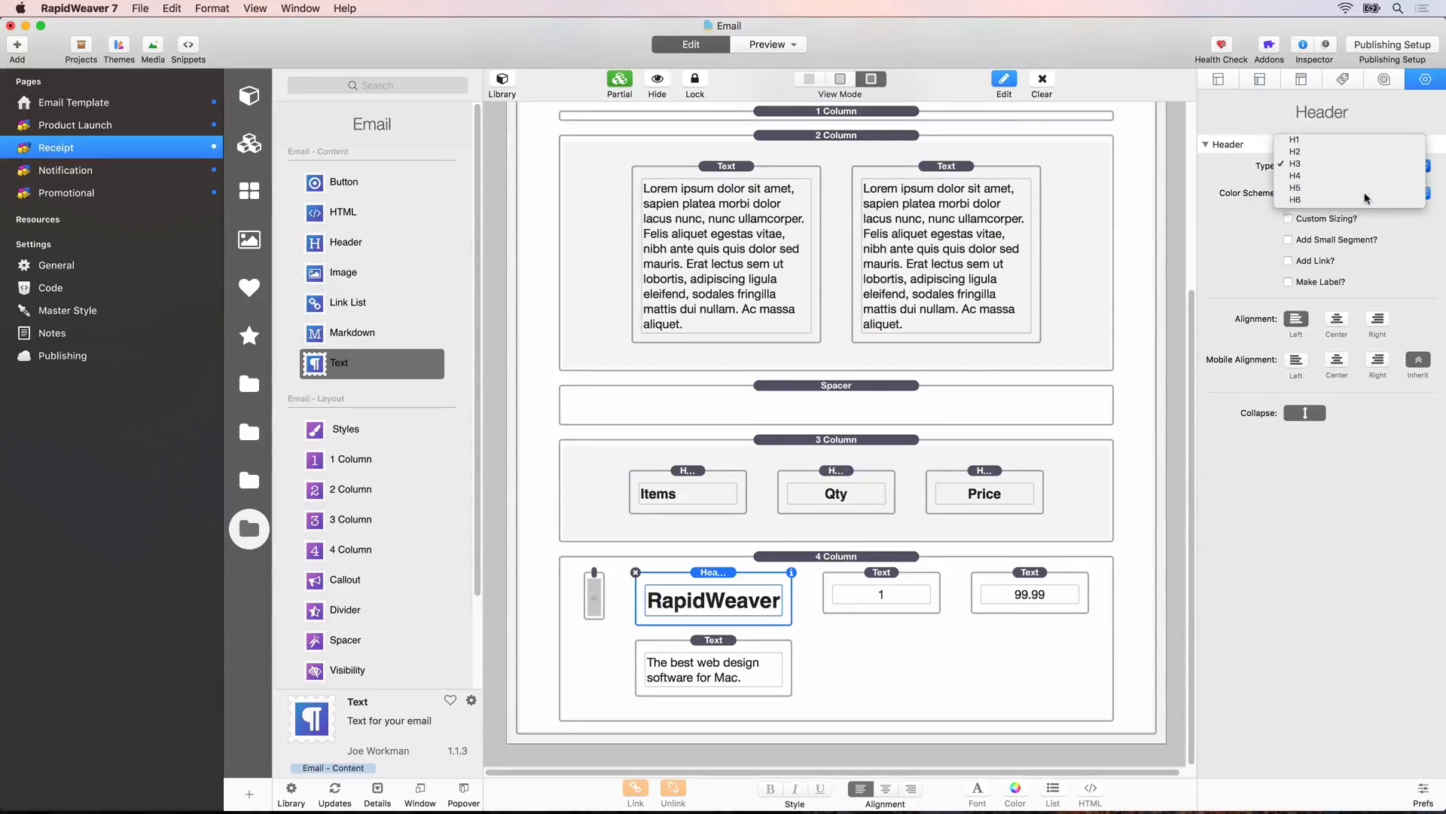
# - Enable custom spacing on the 4 Column stack with 20 px top and bottom column padding, and check it in Safari
pyautogui.click(847, 564)
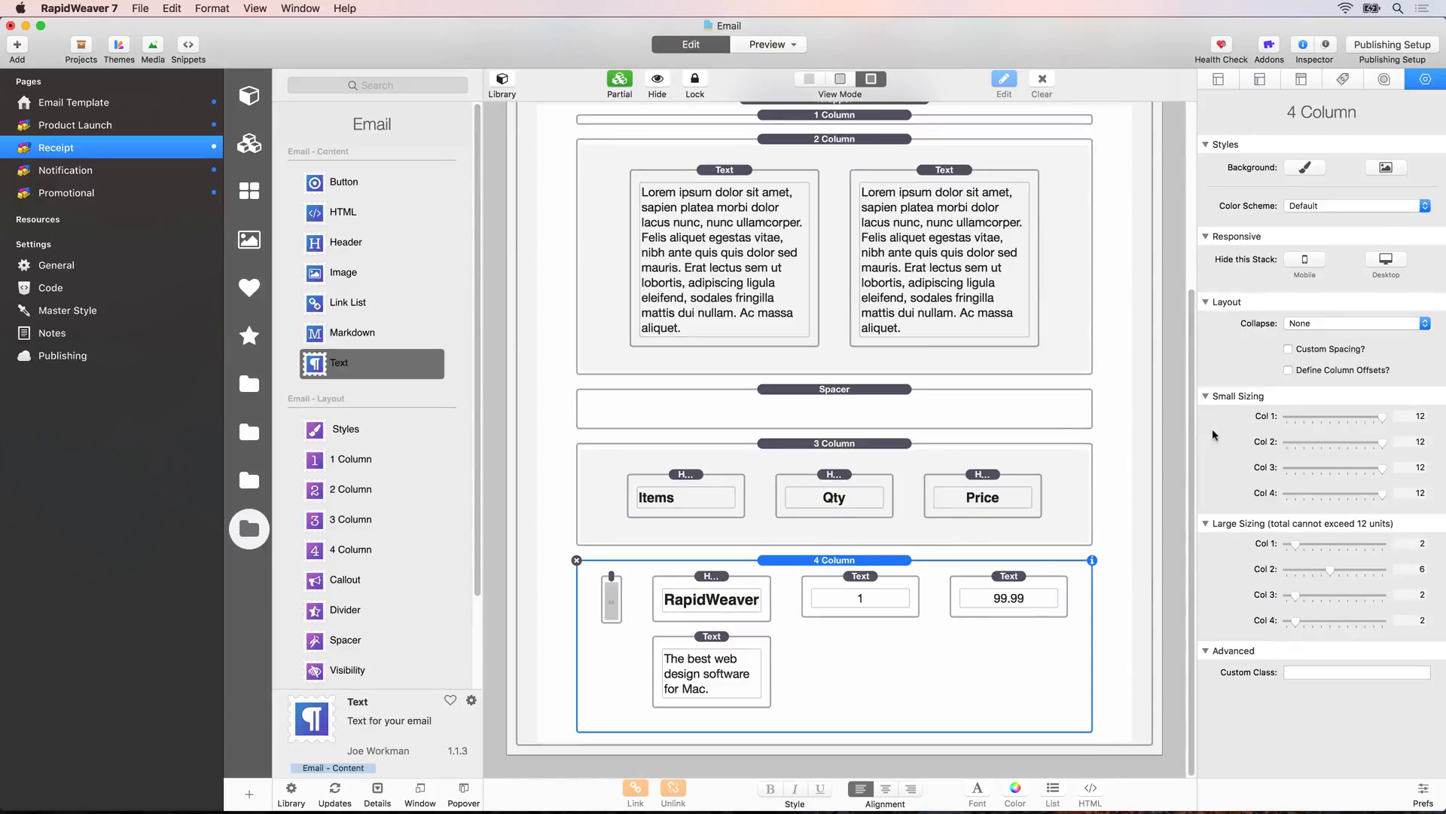
pyautogui.click(1288, 349)
pyautogui.click(1332, 374)
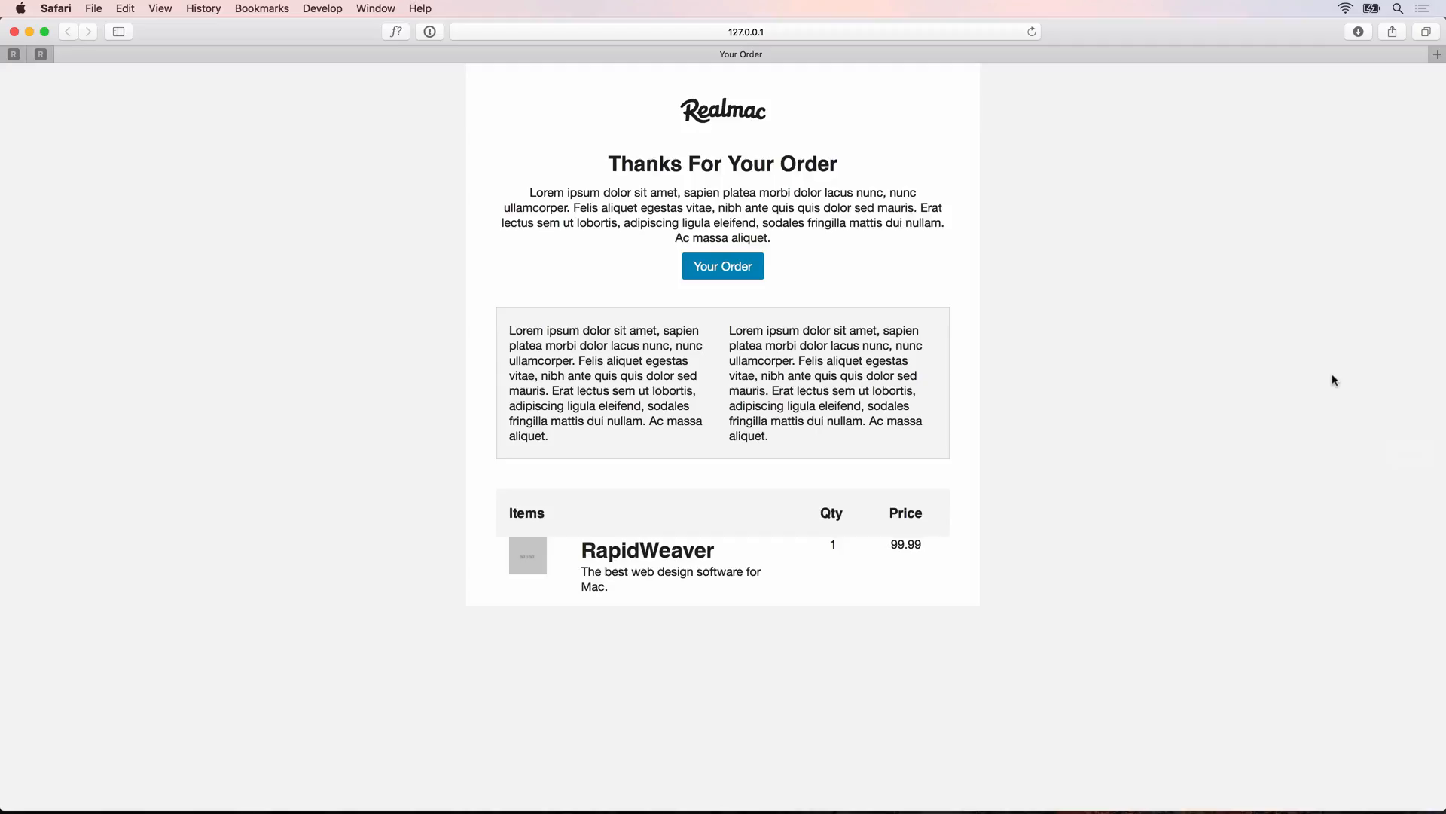
pyautogui.press('super+r')
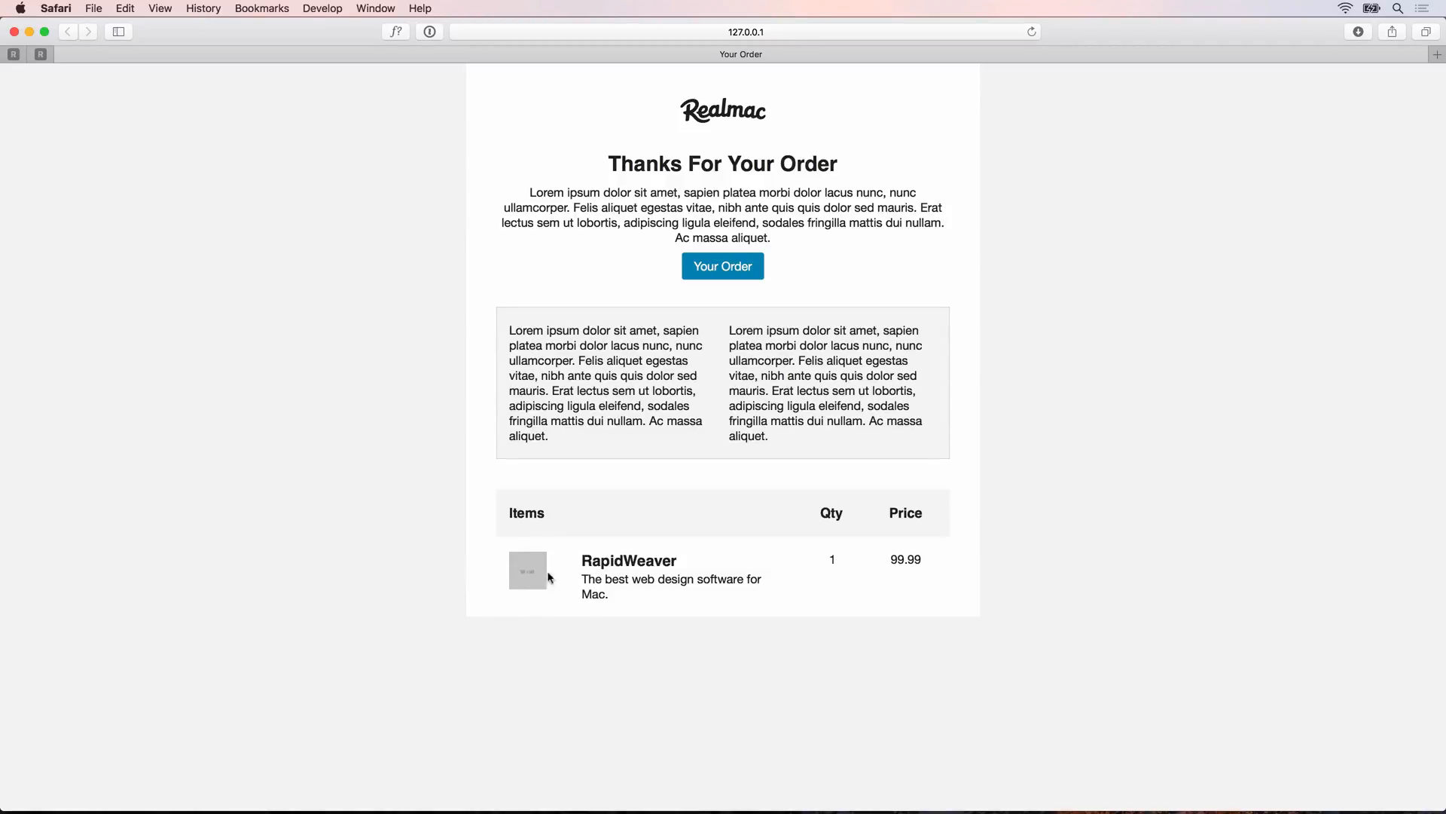
pyautogui.press('super+Tab')
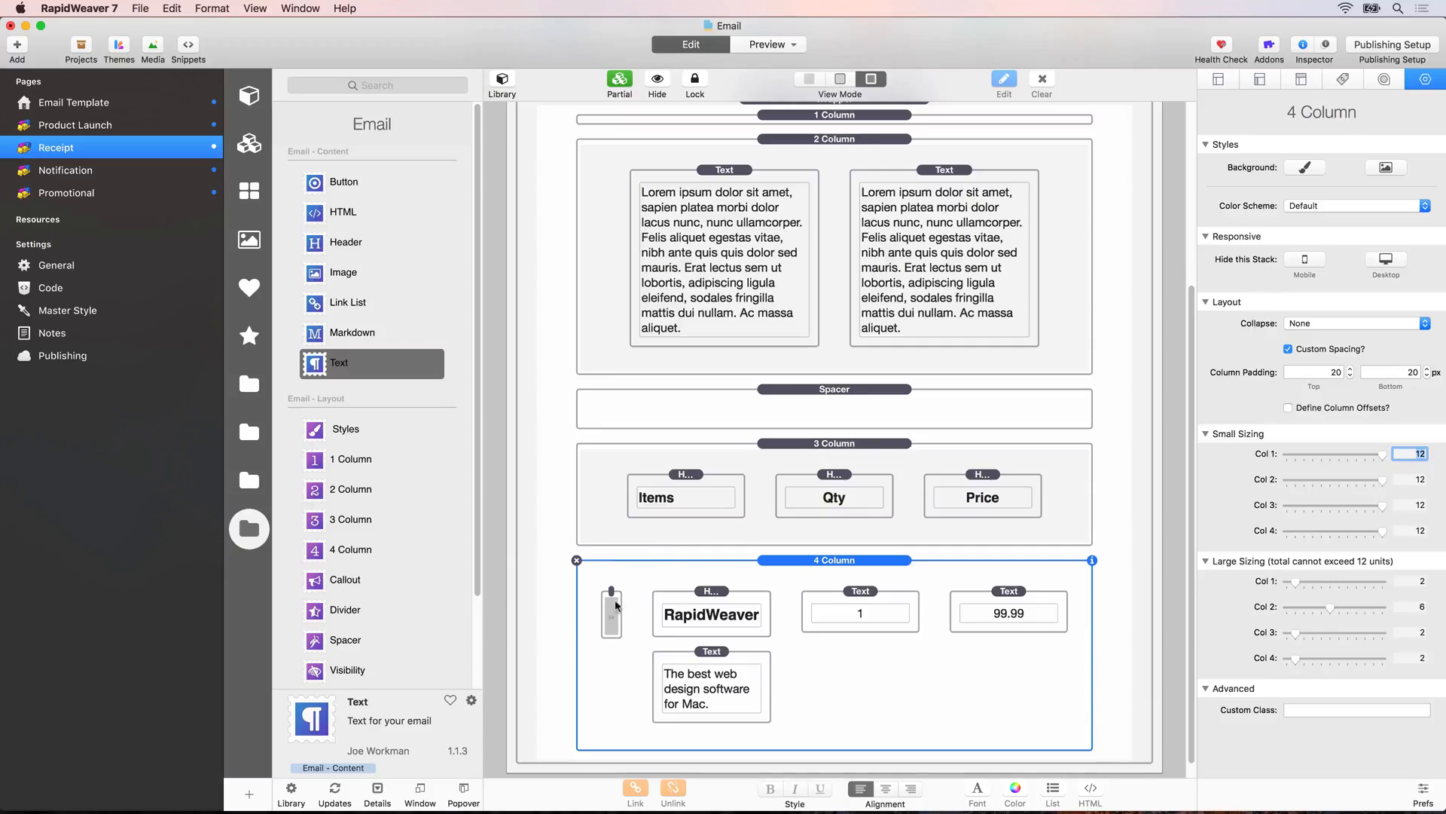
# - Set the size of the placeholder image in the 4 Column stack to 75 by 75 px and check it in Safari
pyautogui.click(616, 605)
pyautogui.click(1335, 347)
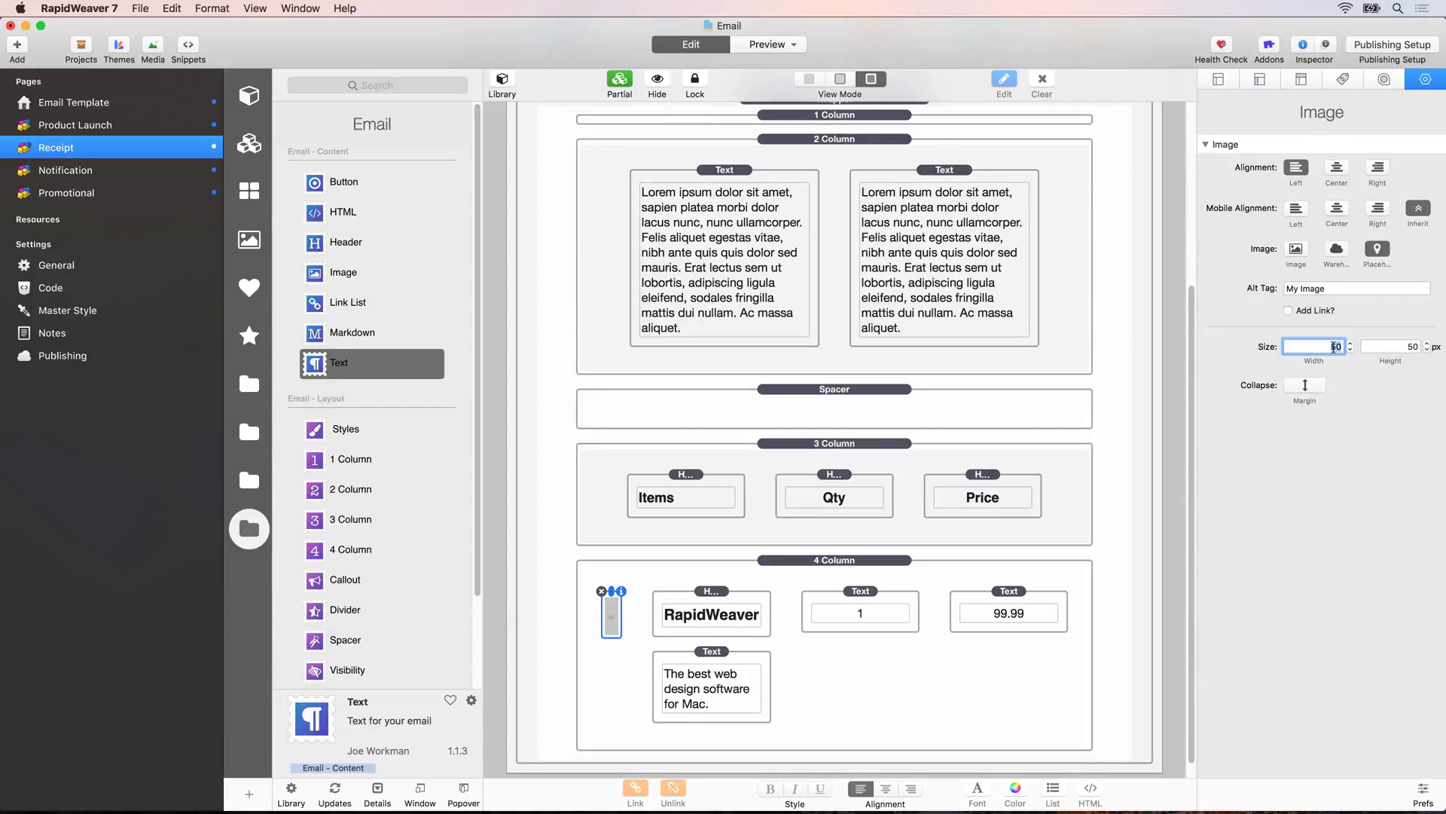
pyautogui.press('Tab')
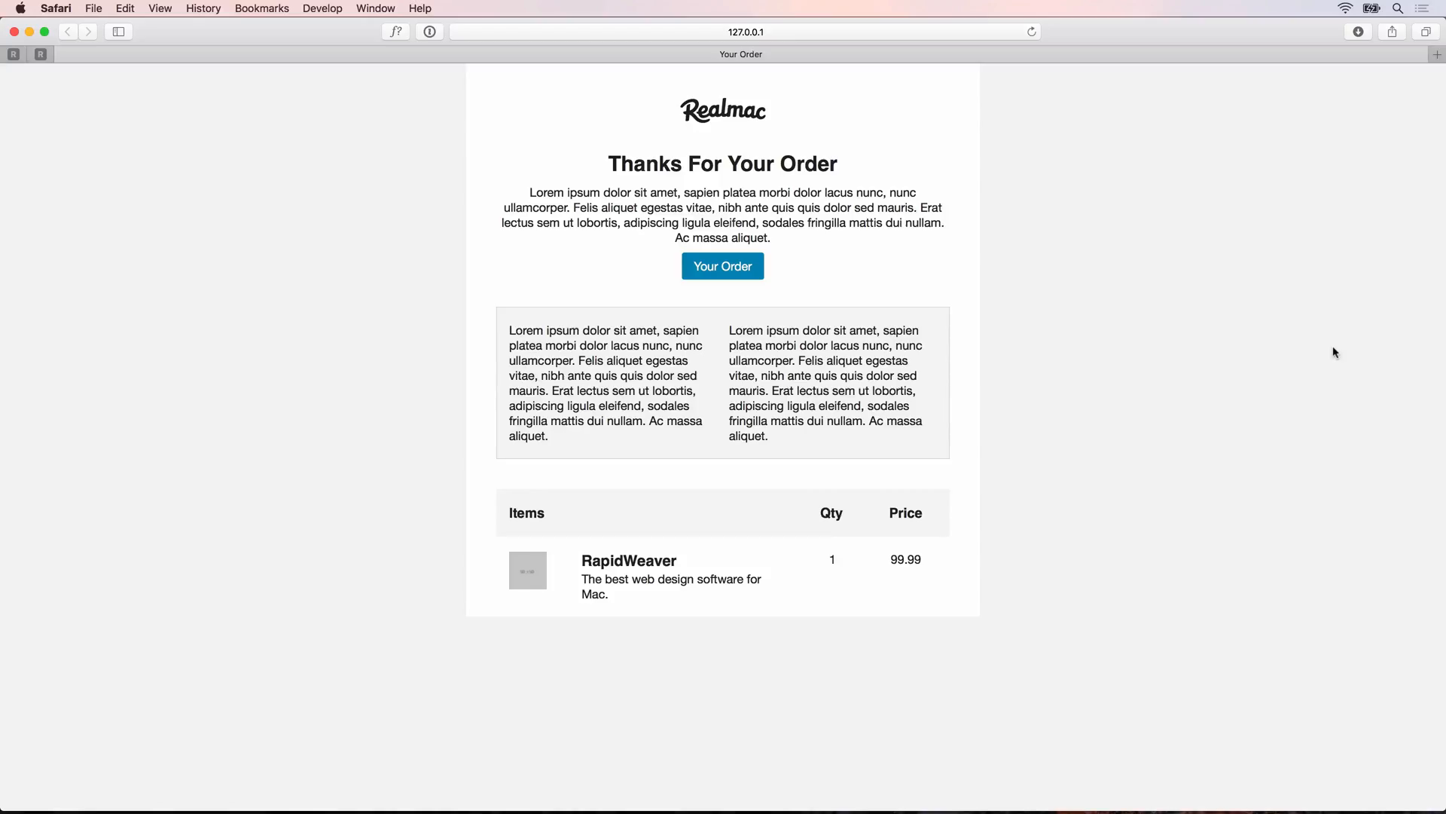
pyautogui.press('super+Tab')
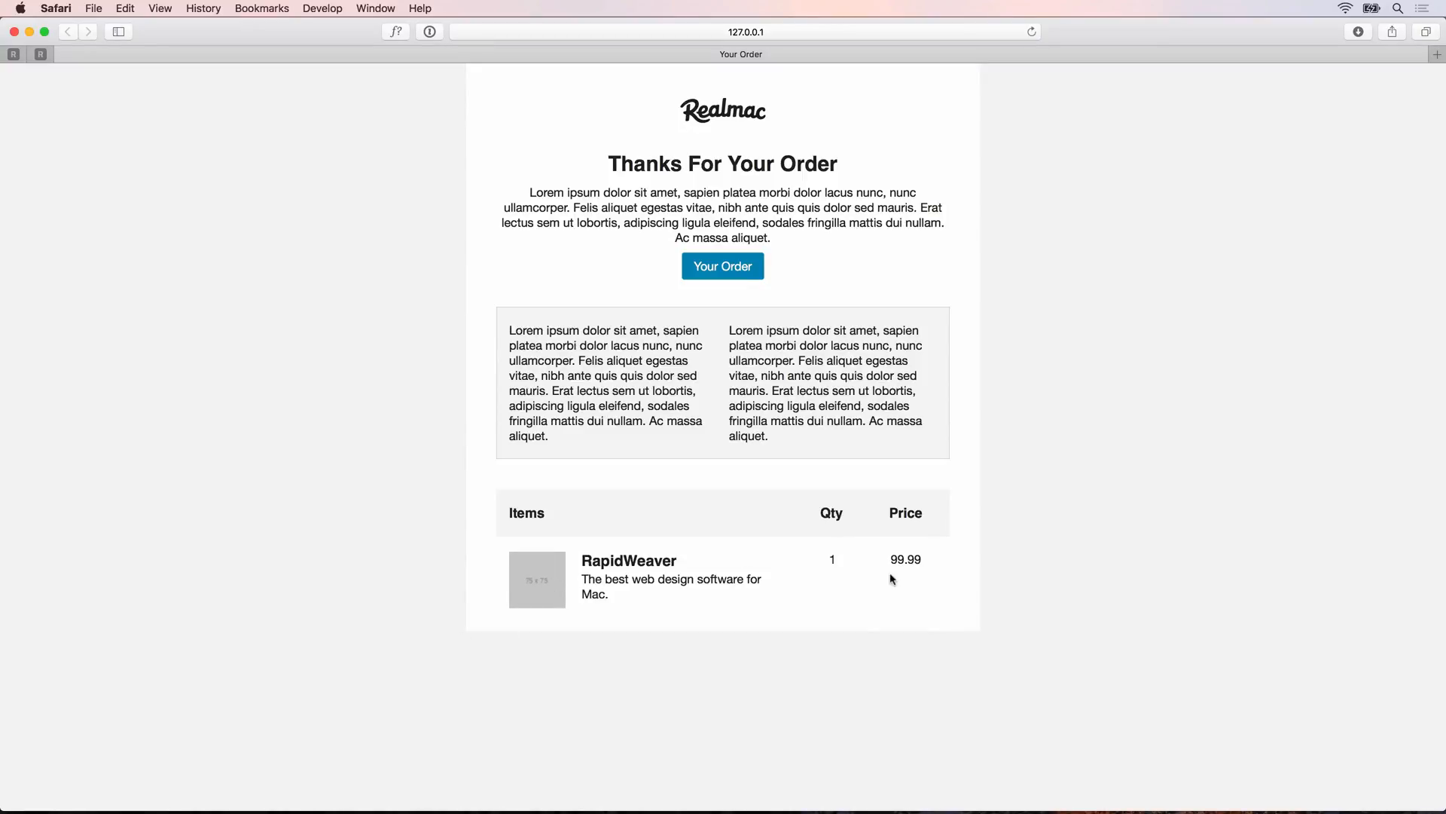
# - Examine how the item rows are separated in the Chewy receipt image in Preview, and return to RapidWeaver
pyautogui.press('super+space')
pyautogui.write('preview')
pyautogui.press('Return')
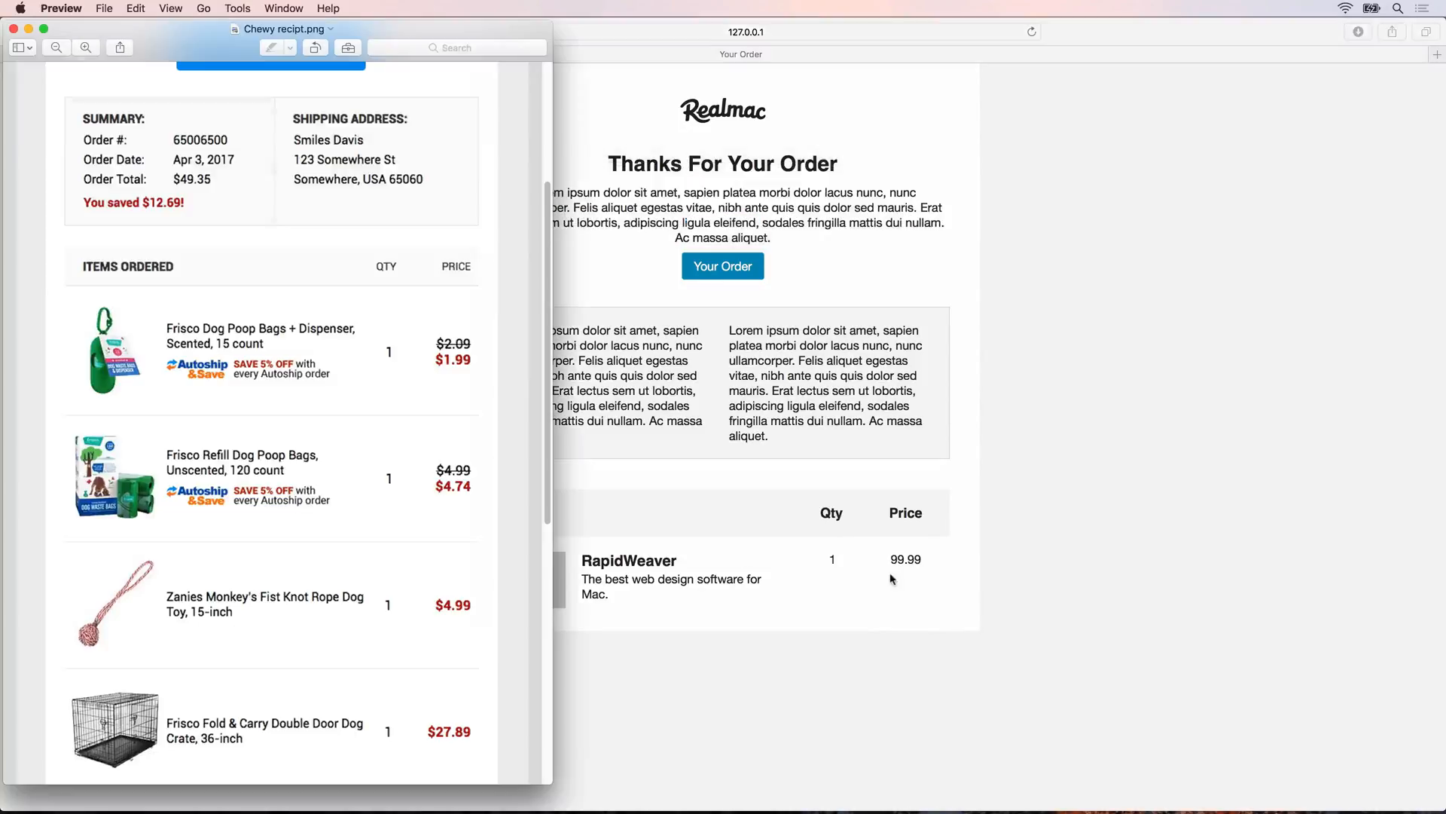
pyautogui.scroll(-2, 255, 425)
pyautogui.scroll(1, 254, 426)
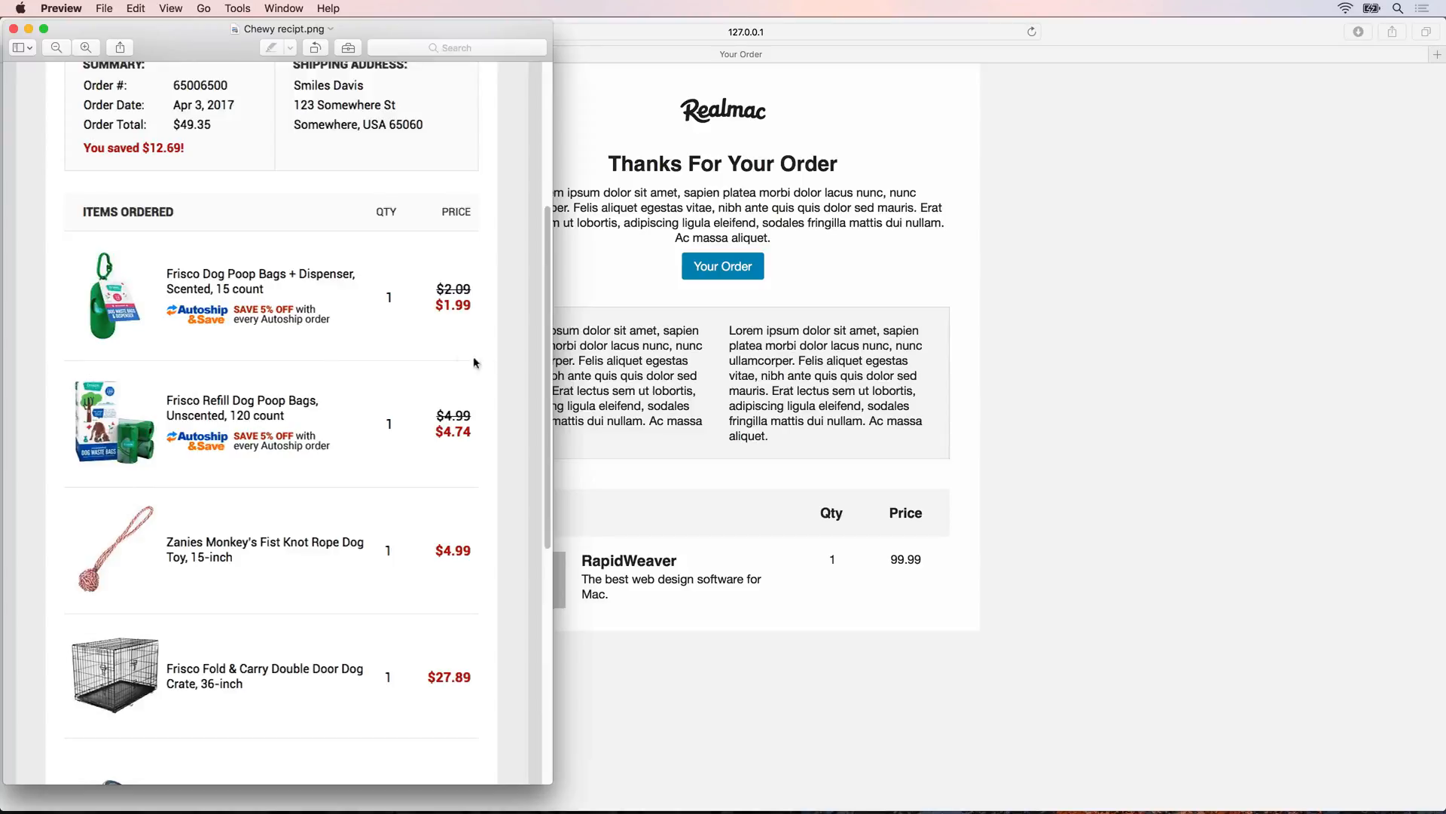
pyautogui.press('super+w')
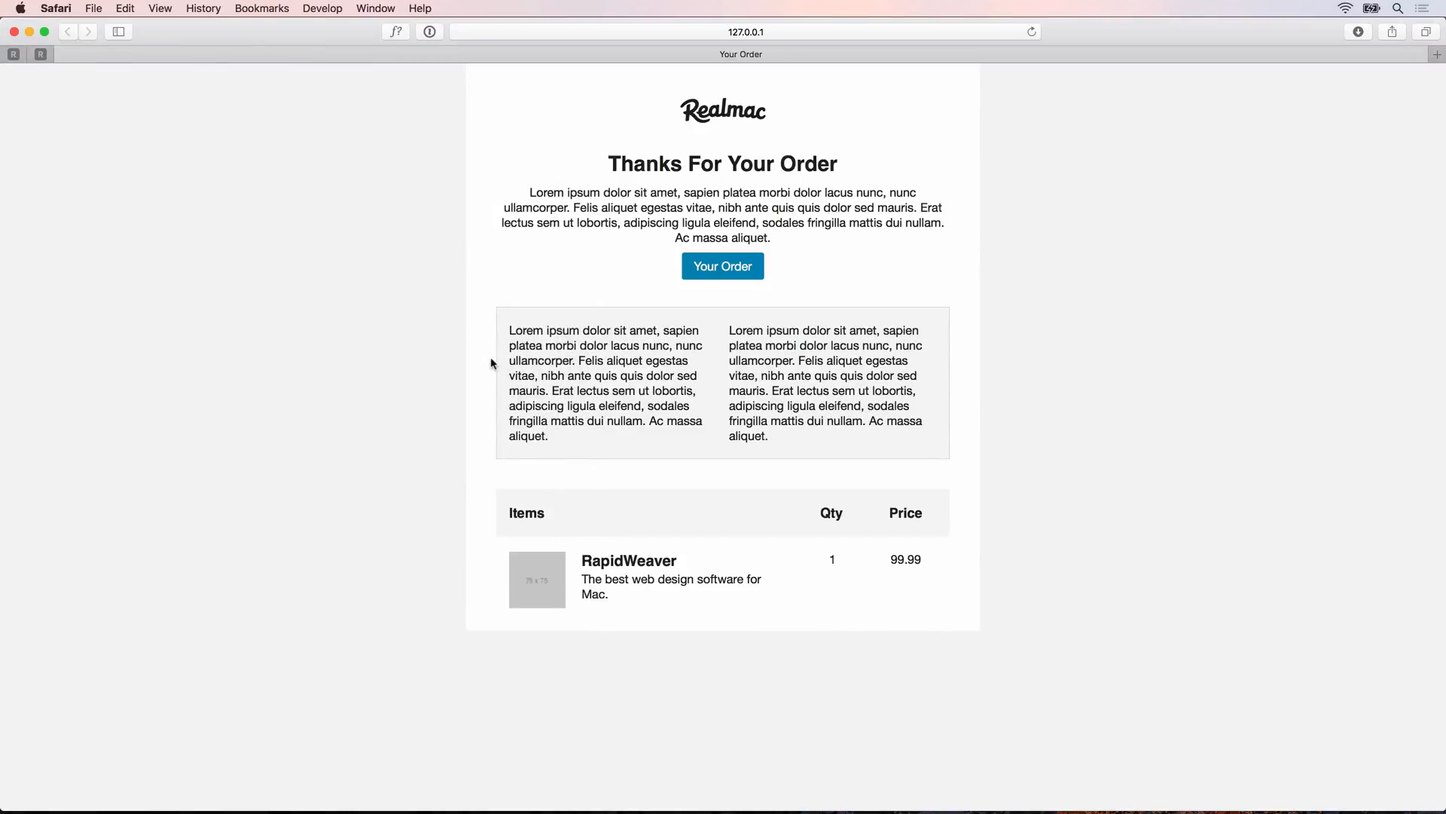
pyautogui.press('super+Tab')
pyautogui.press('super+Tab')
# - Add a Divider below the 4 Column stack, place it inside a new 1 Column stack, and check it in Safari
pyautogui.scroll(-1, 795, 534)
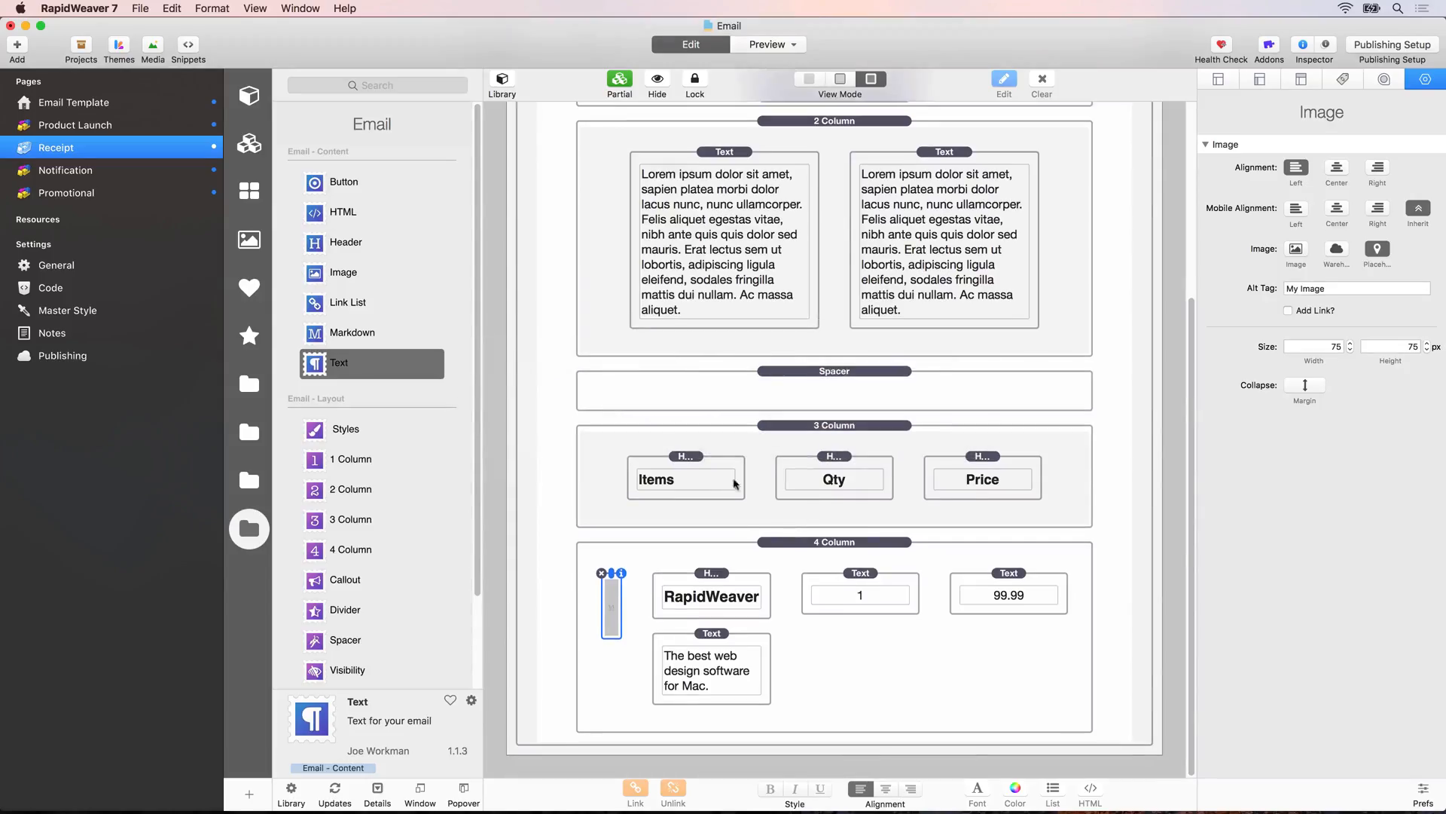
pyautogui.scroll(-3, 378, 458)
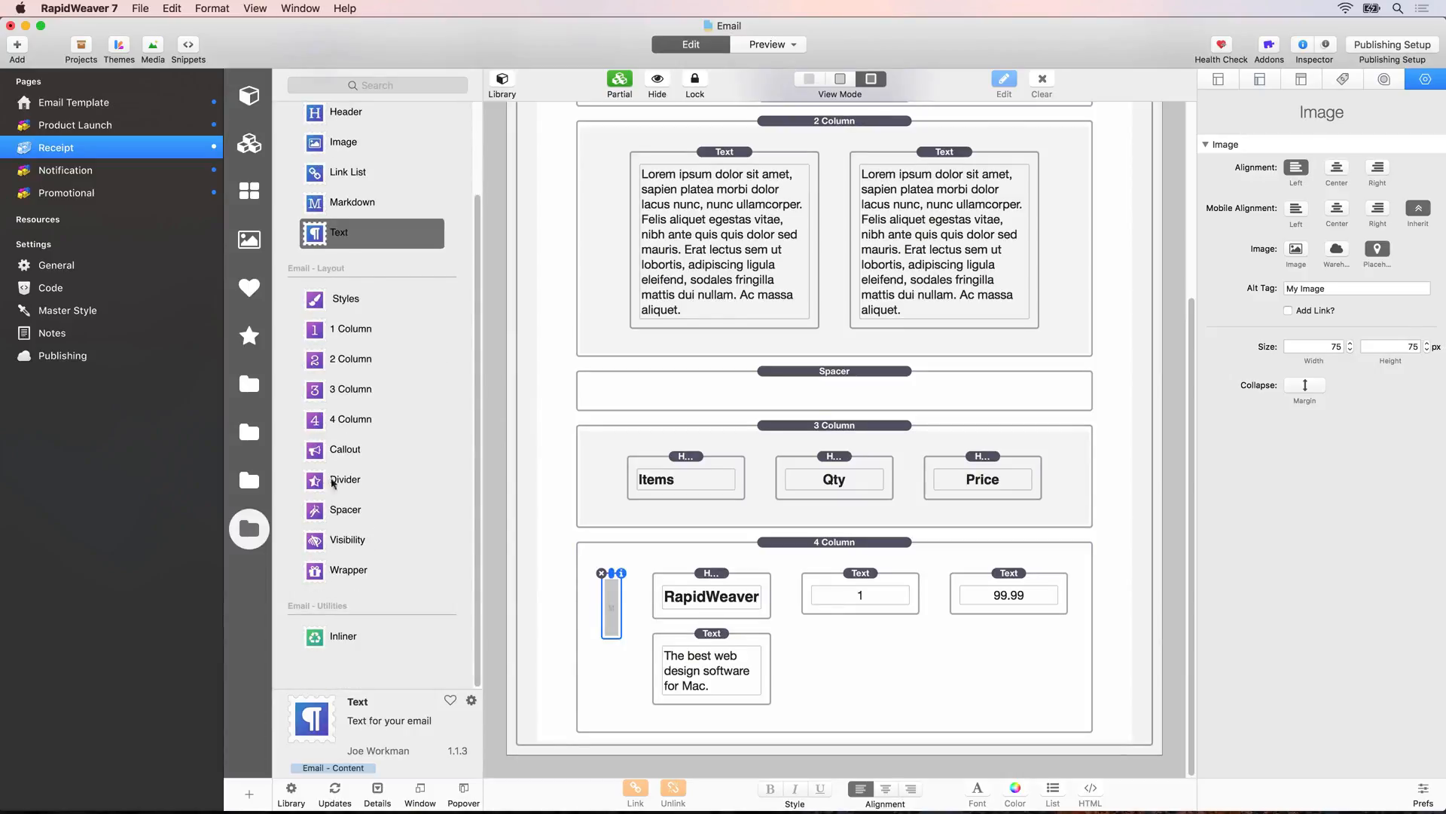
pyautogui.moveTo(317, 484); pyautogui.dragTo(717, 738)
pyautogui.scroll(-2, 724, 708)
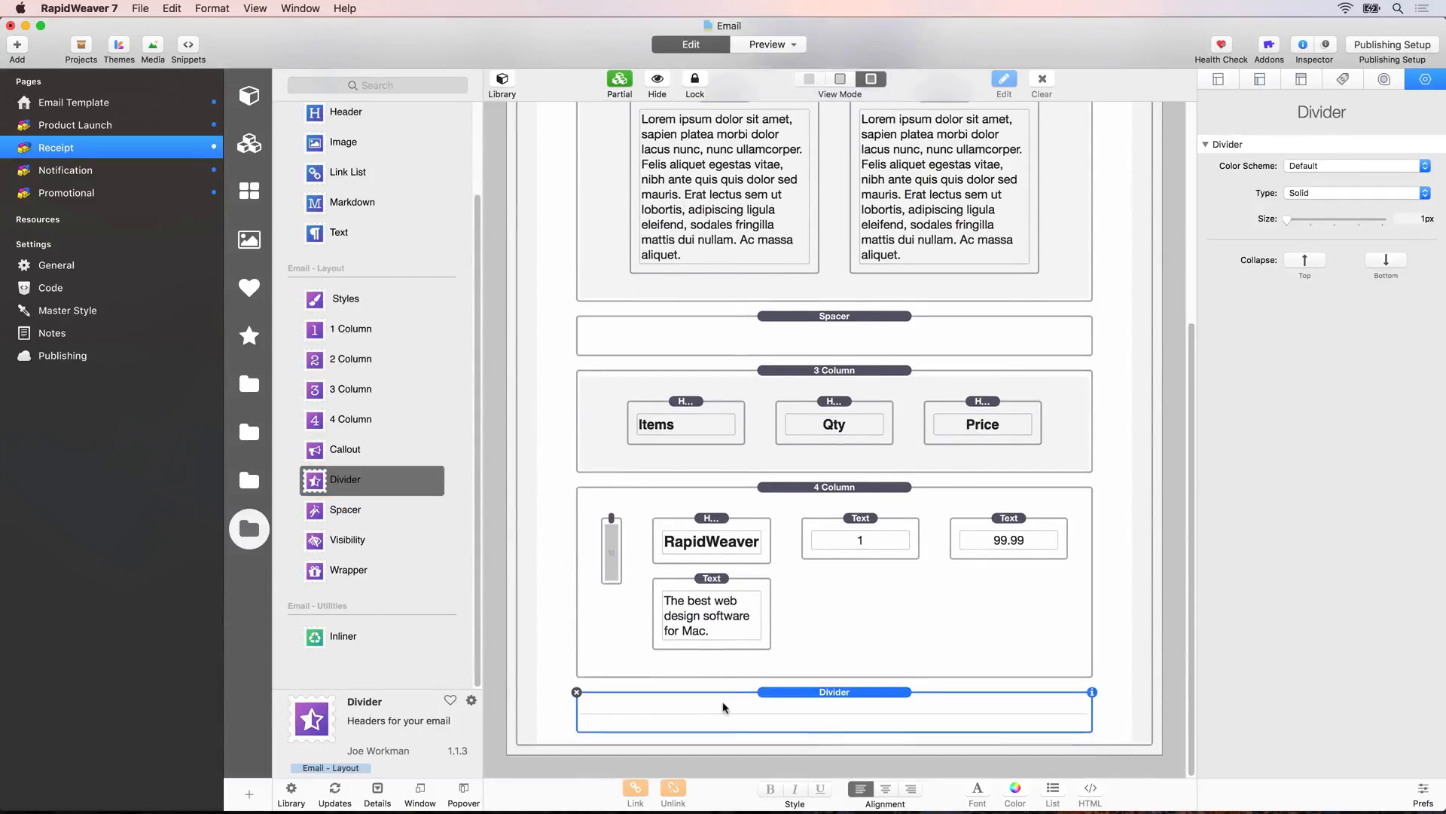
pyautogui.moveTo(313, 333); pyautogui.dragTo(833, 631)
pyautogui.scroll(-4, 801, 697)
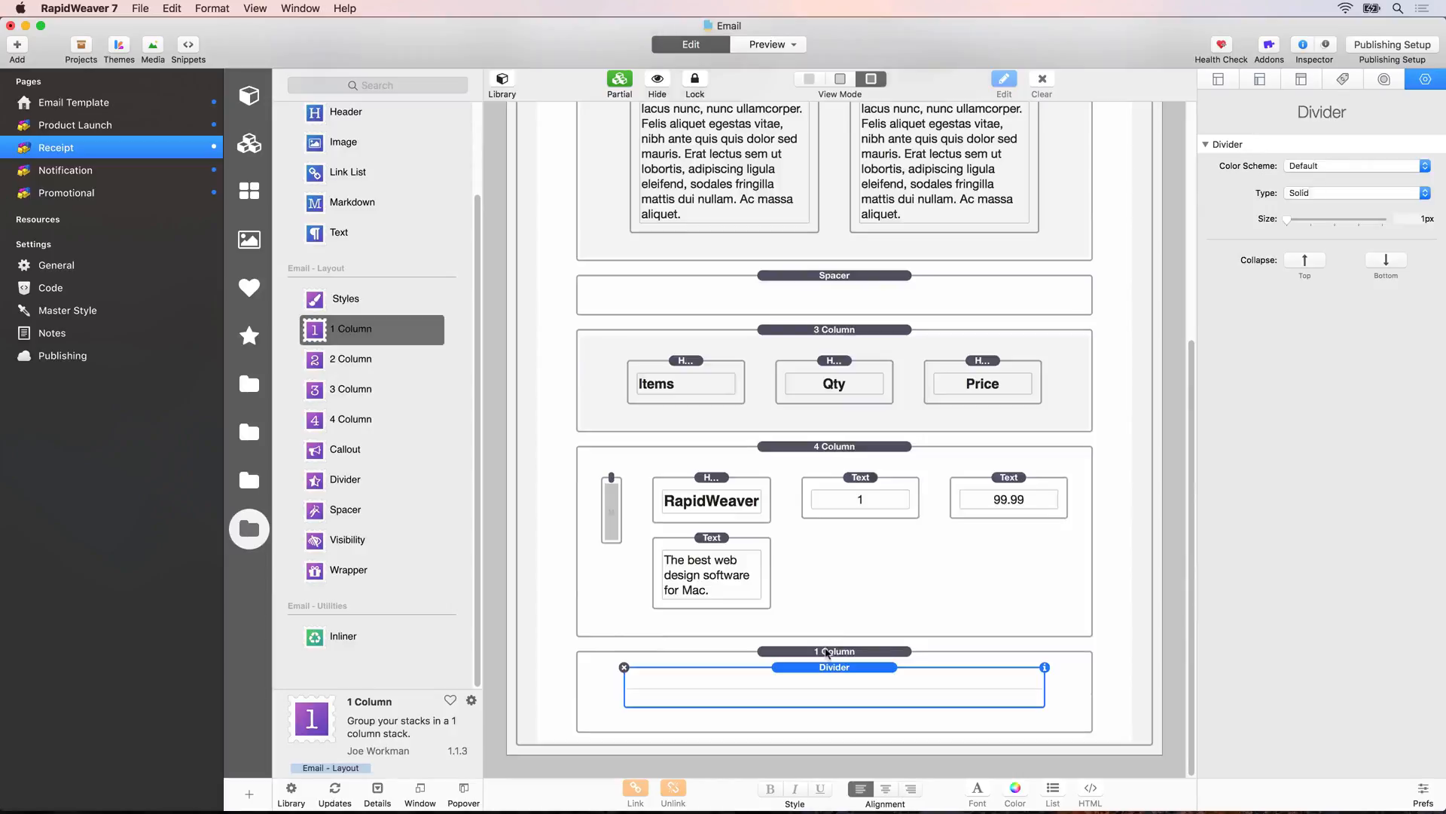
pyautogui.click(827, 652)
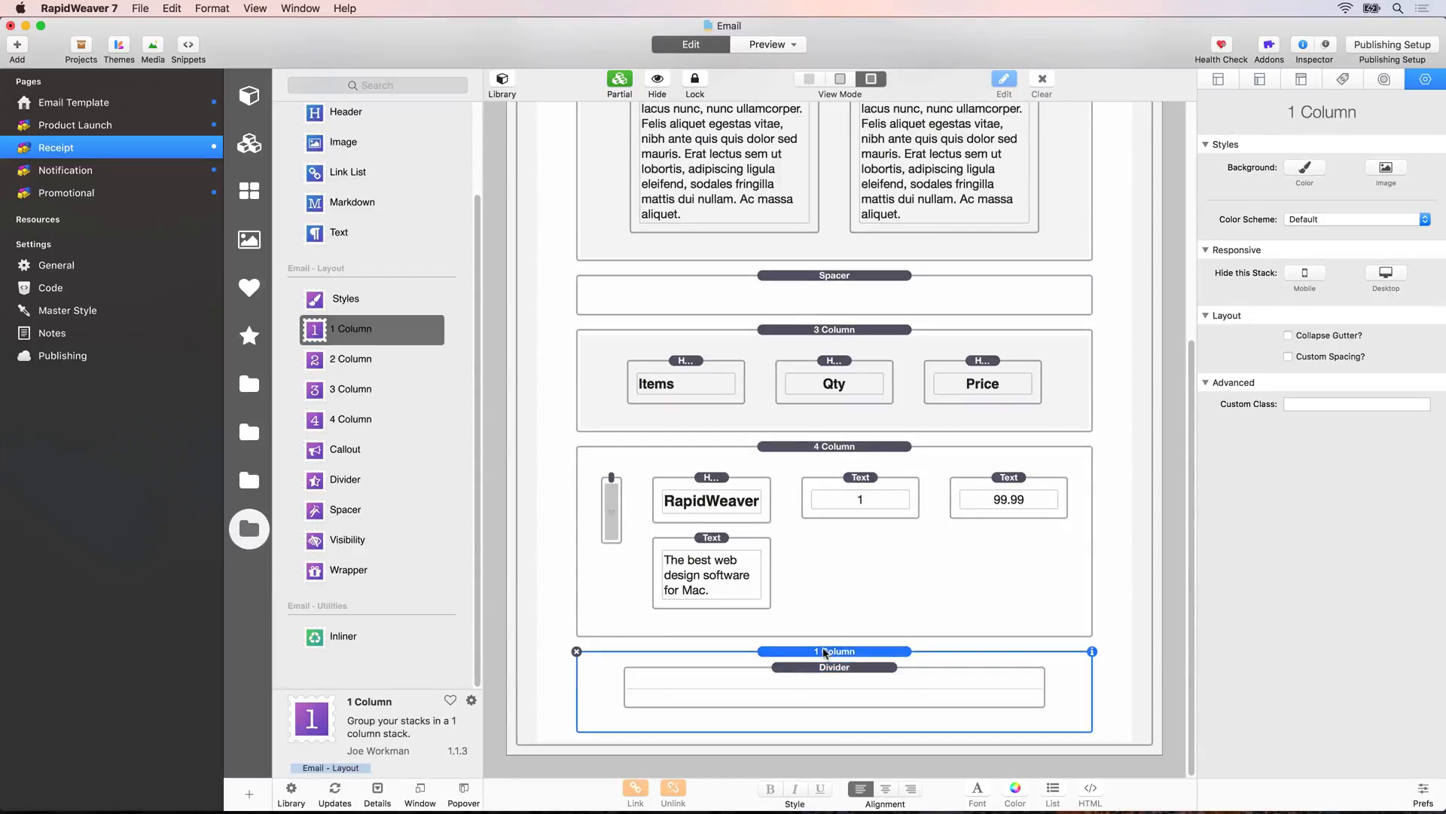
pyautogui.press('super+Tab')
pyautogui.press('super+r')
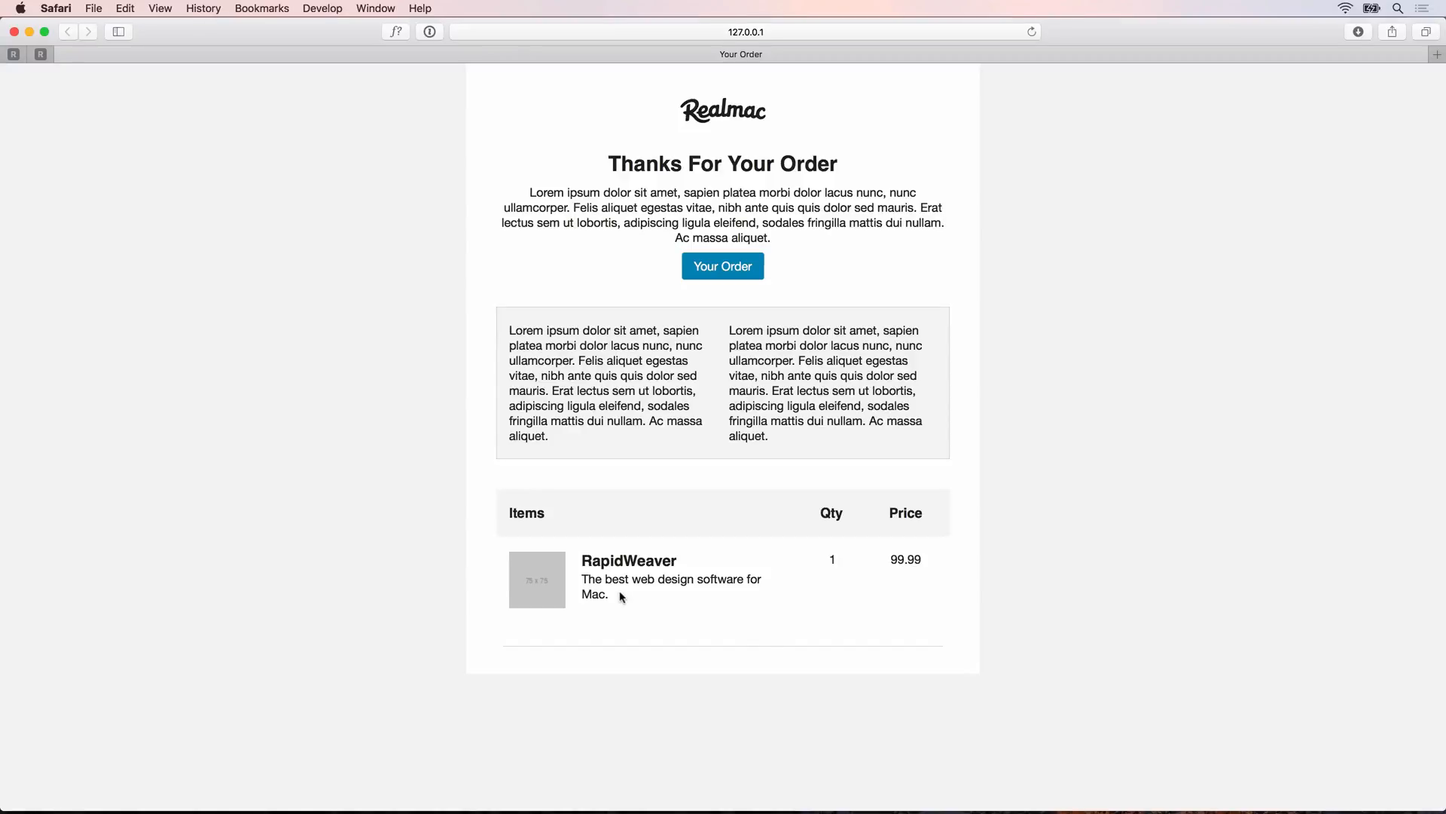
pyautogui.press('super+Tab')
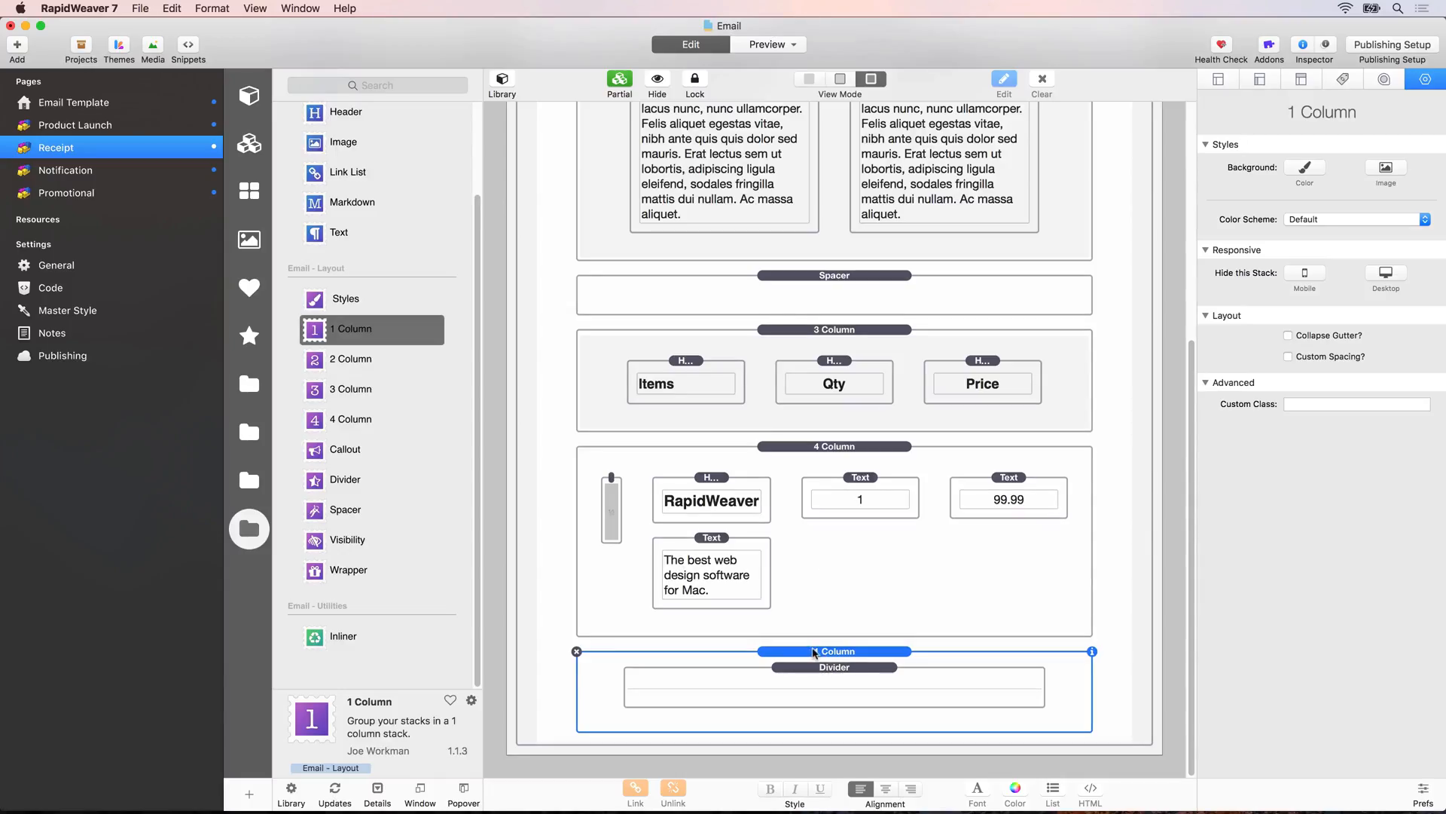
# - Enable custom spacing on the divider's 1 Column stack with 0 px top and bottom column padding, and check it in Safari
pyautogui.click(1289, 356)
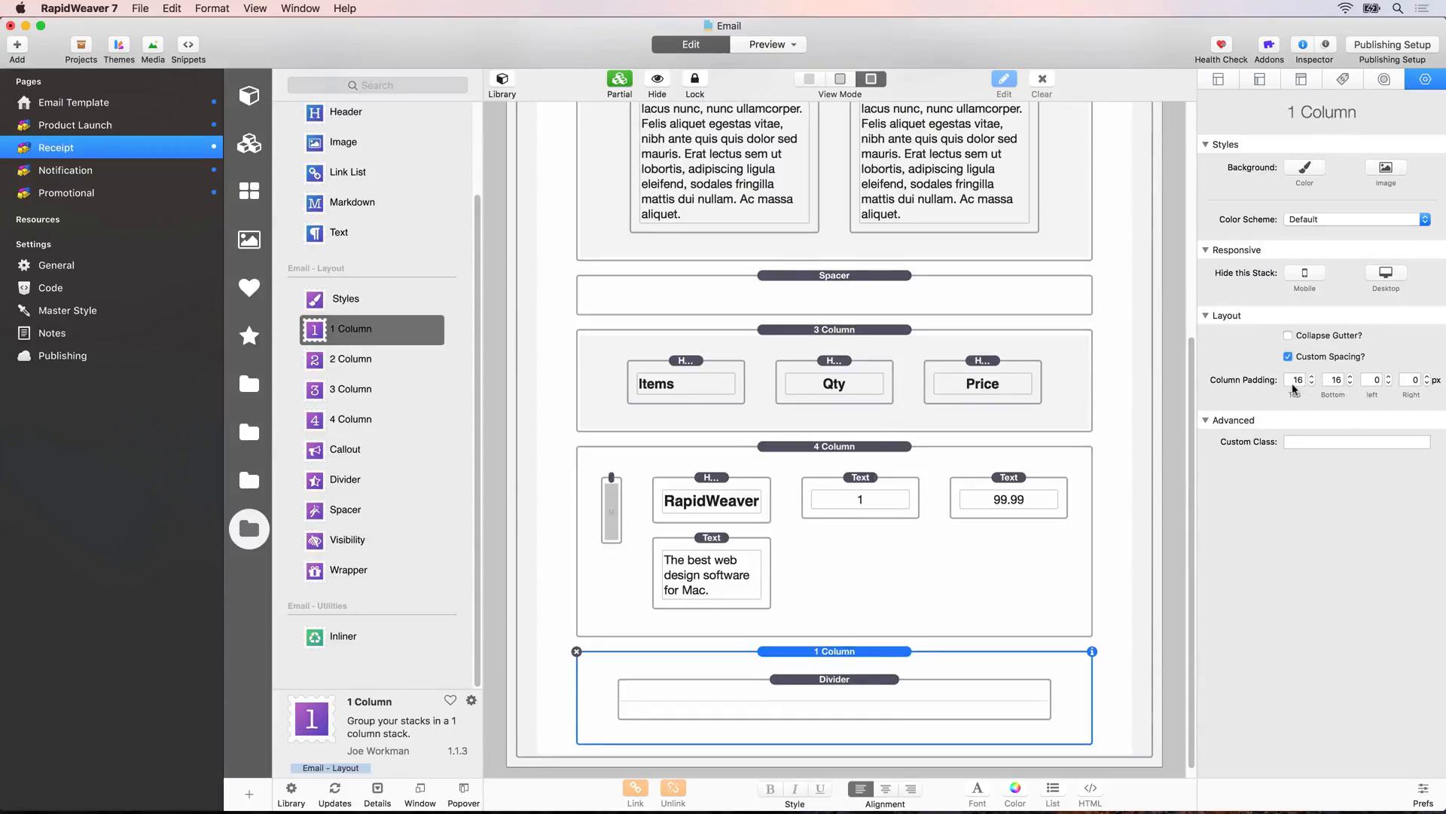
pyautogui.click(1293, 380)
pyautogui.write('0')
pyautogui.press('Tab')
pyautogui.write('0')
pyautogui.press('Tab')
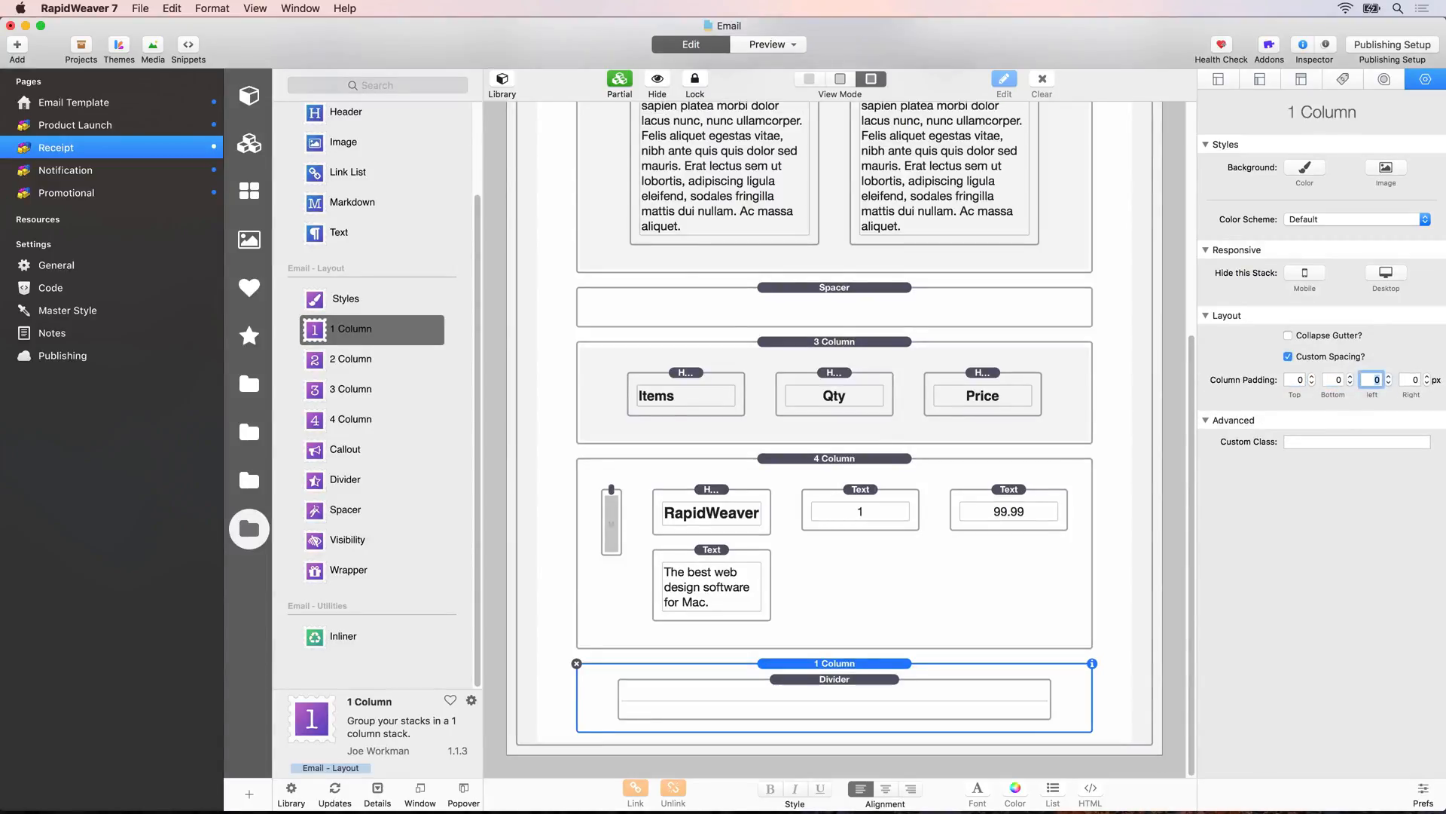
pyautogui.press('super+Tab')
pyautogui.press('super+r')
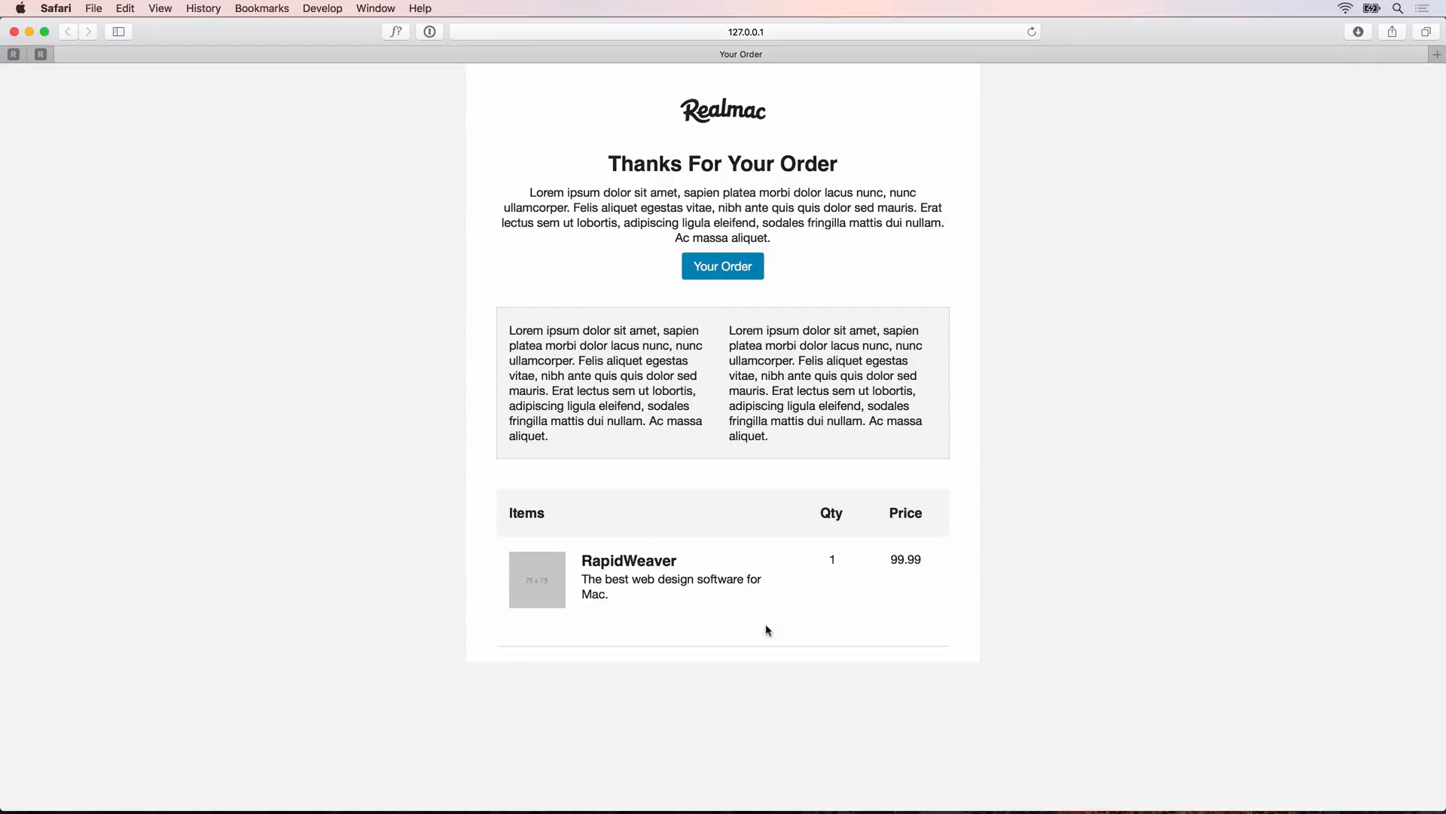
# - In RapidWeaver, duplicate the 4 Column item row below the divider's 1 Column stack and view the result in Safari
pyautogui.press('super+Tab')
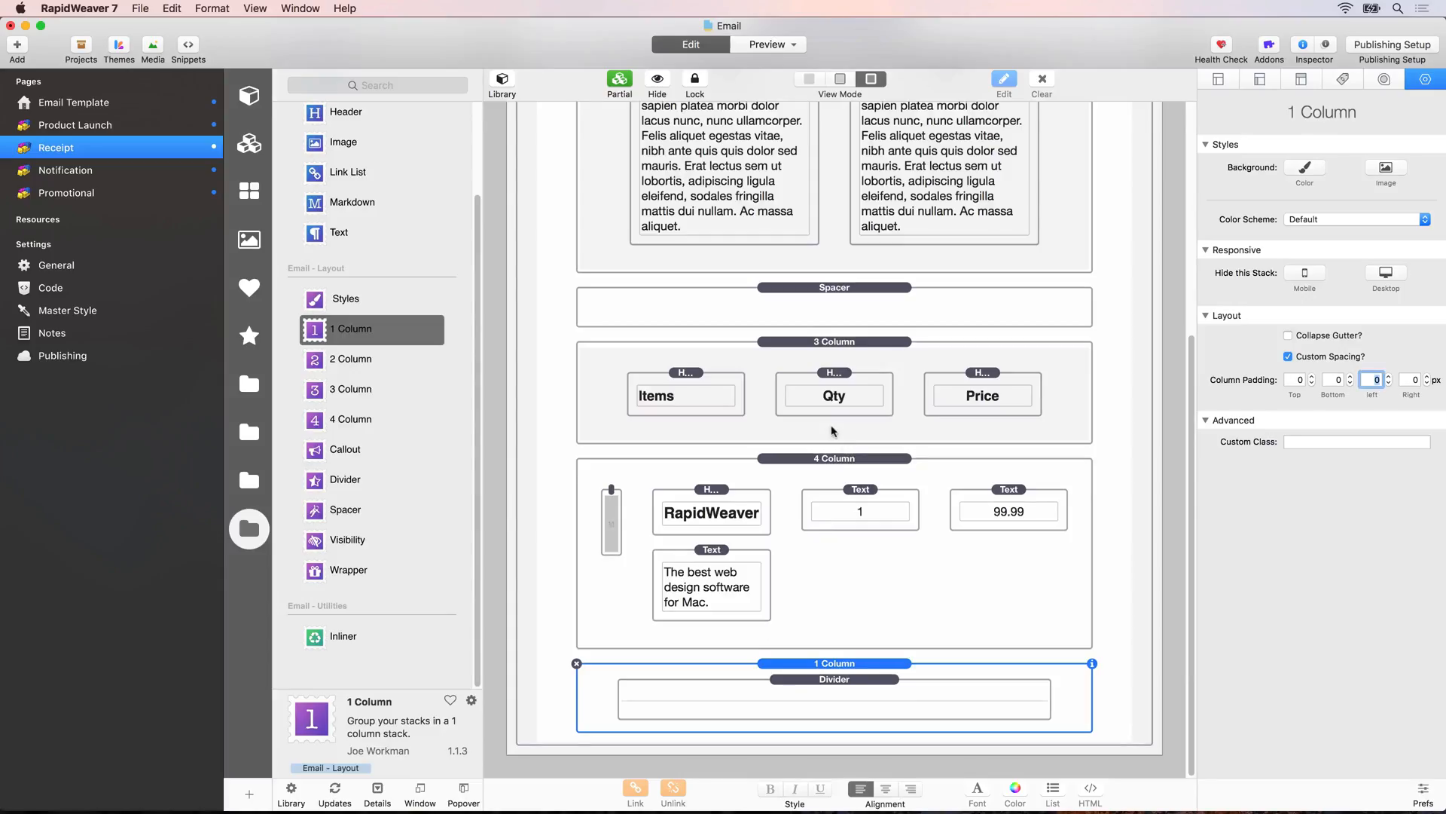
pyautogui.moveTo(826, 465); pyautogui.dragTo(800, 747)
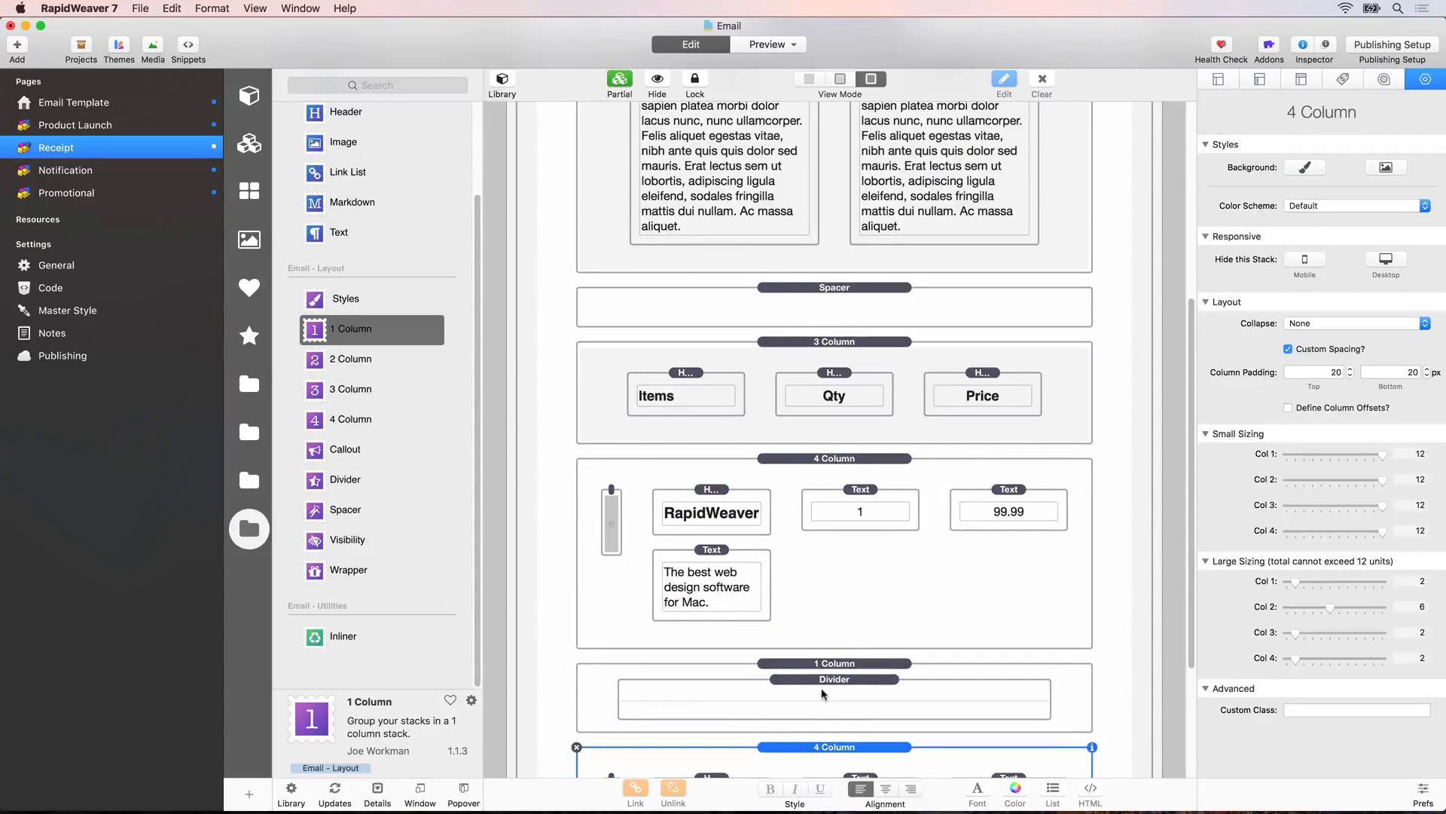
pyautogui.press('super+Tab')
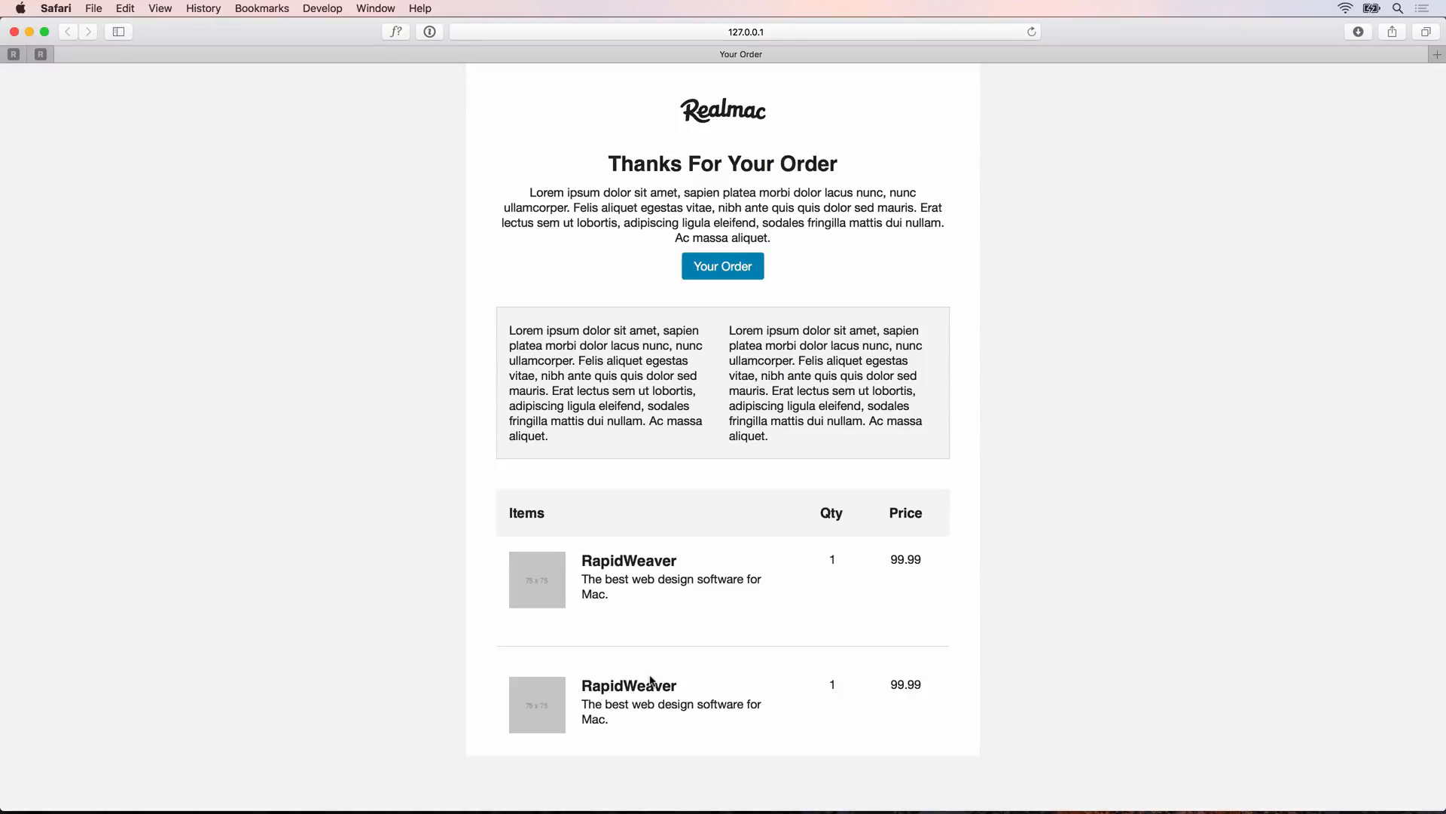
# - Examine the item rows, order totals and footer of the Chewy receipt image in Preview, and return to RapidWeaver
pyautogui.press('super+space')
pyautogui.write('preview')
pyautogui.press('Return')
pyautogui.scroll(-3, 314, 497)
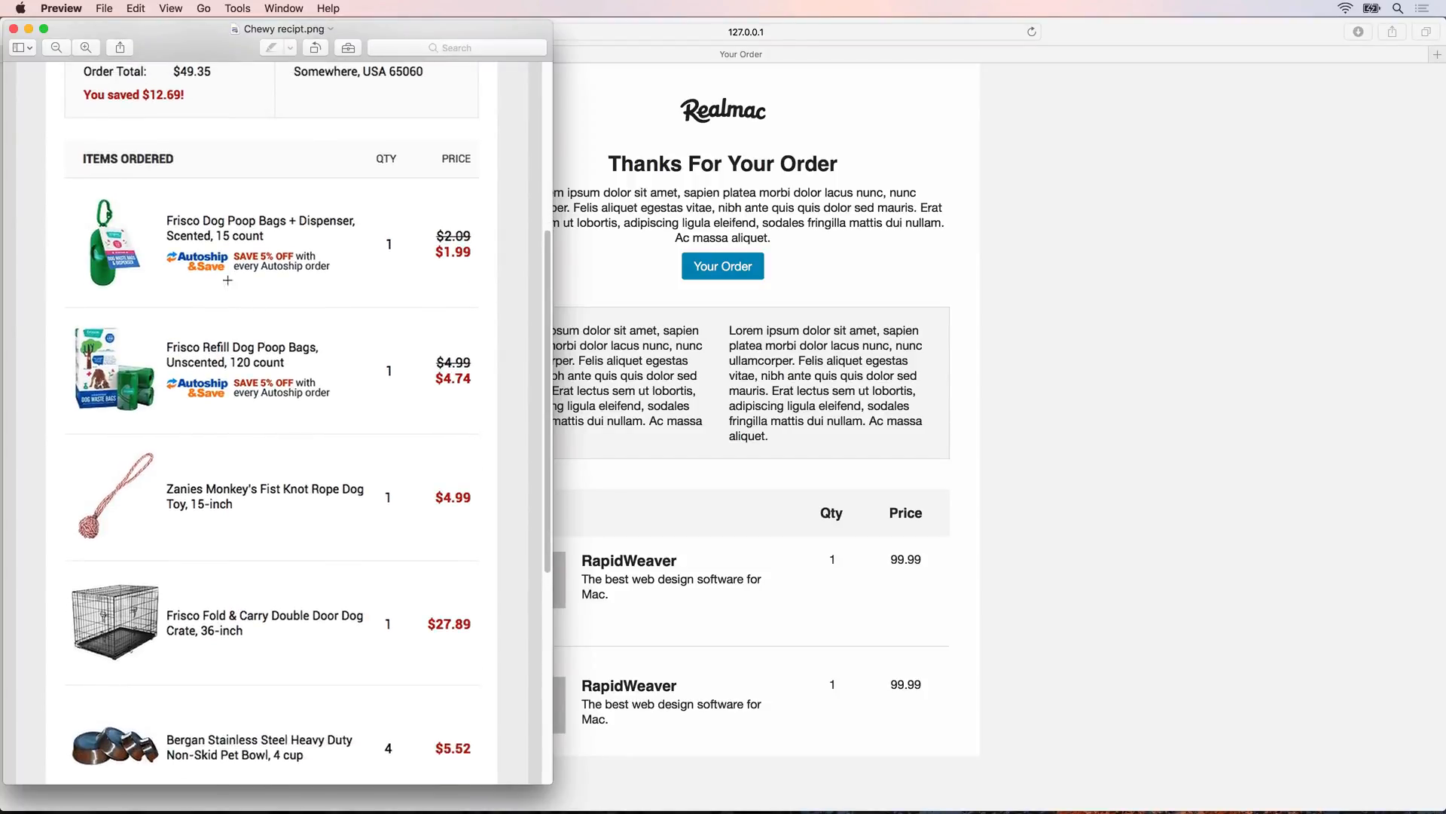
pyautogui.scroll(-10, 183, 577)
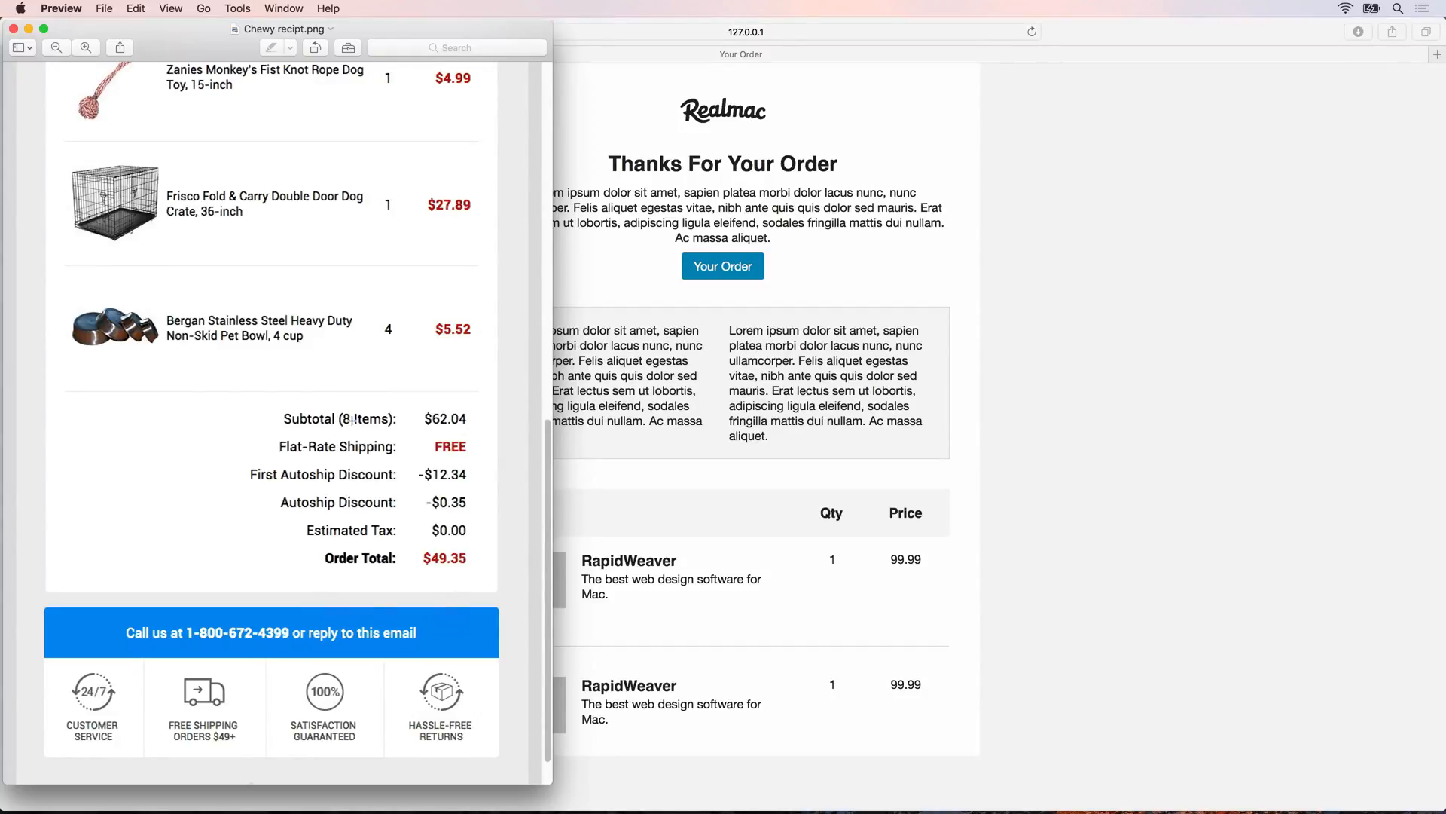
pyautogui.click(768, 514)
pyautogui.press('super+Tab')
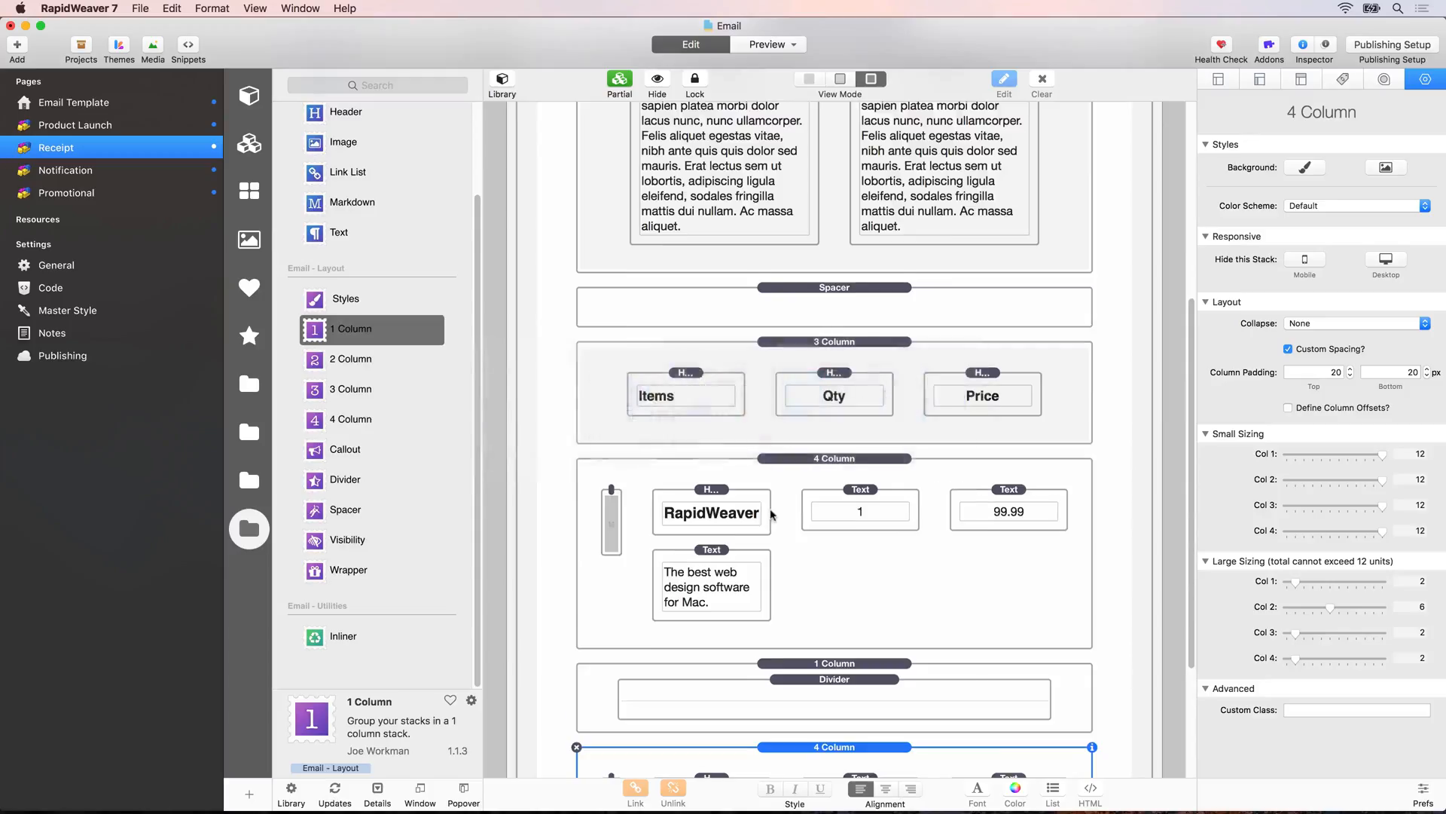
# - Duplicate the divider's 1 Column stack below the second item row, and collapse the top and bottom spacing of both dividers
pyautogui.scroll(-5, 773, 515)
pyautogui.moveTo(783, 462); pyautogui.dragTo(826, 738)
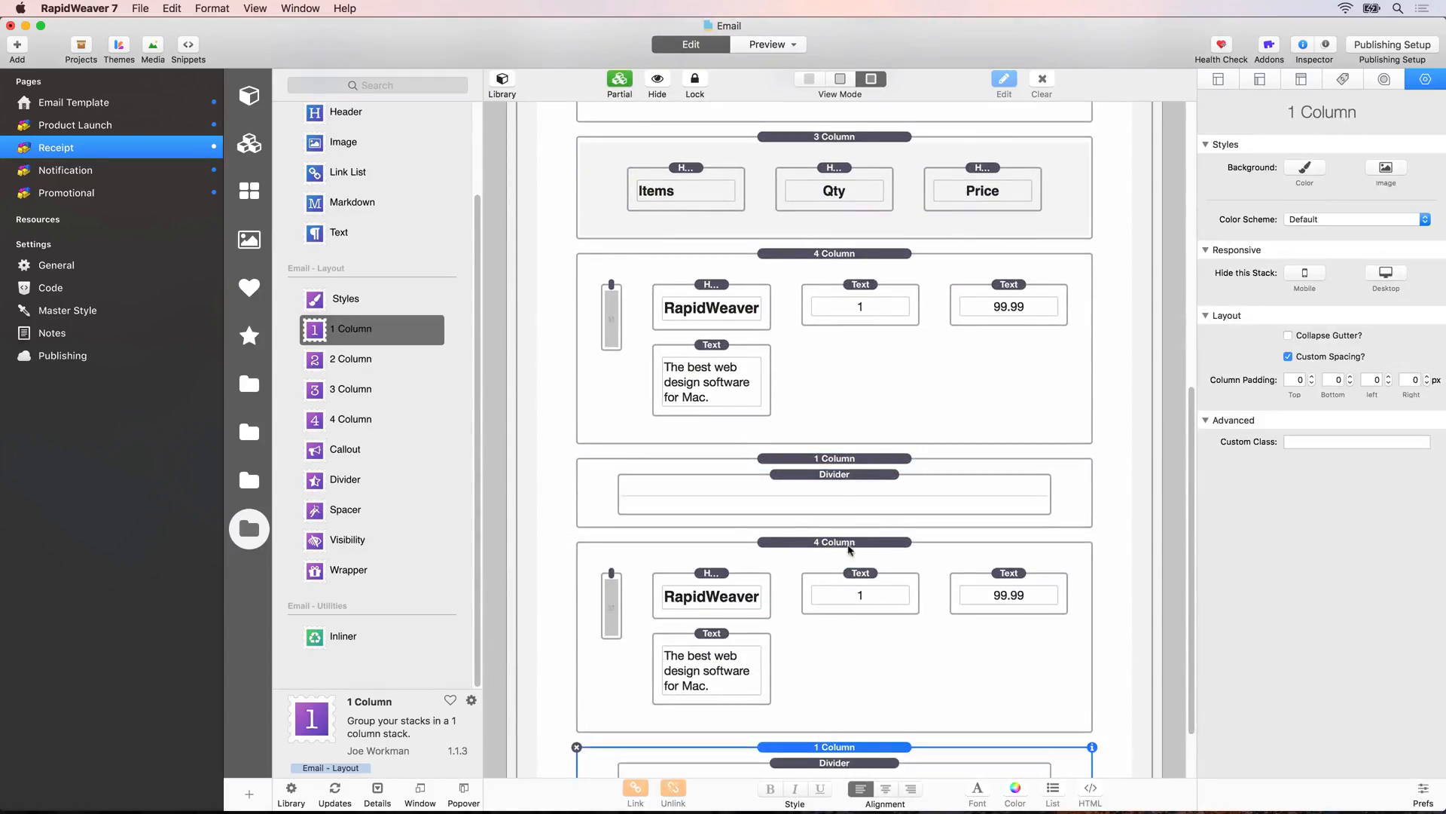
pyautogui.click(834, 488)
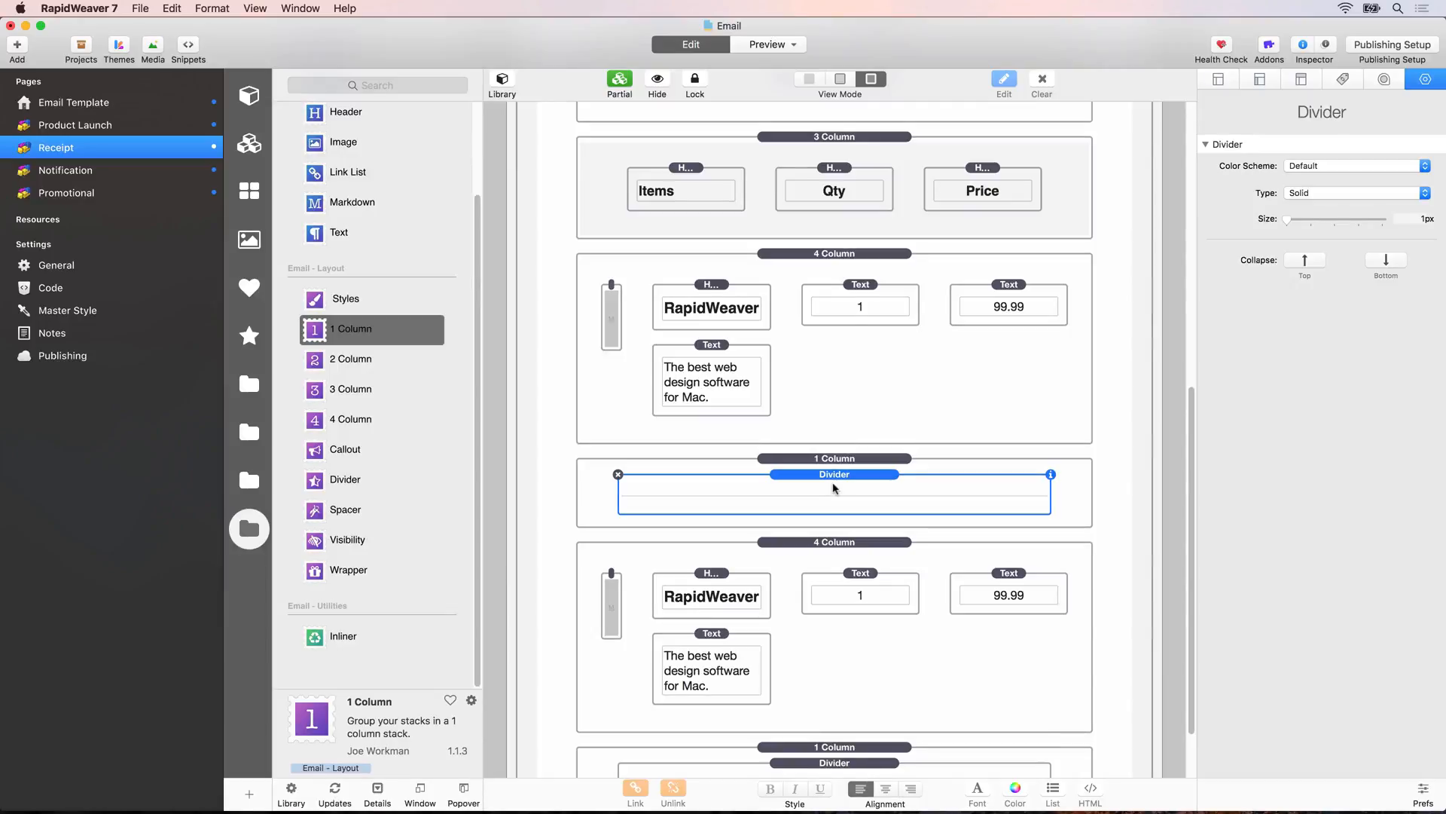
pyautogui.click(1310, 263)
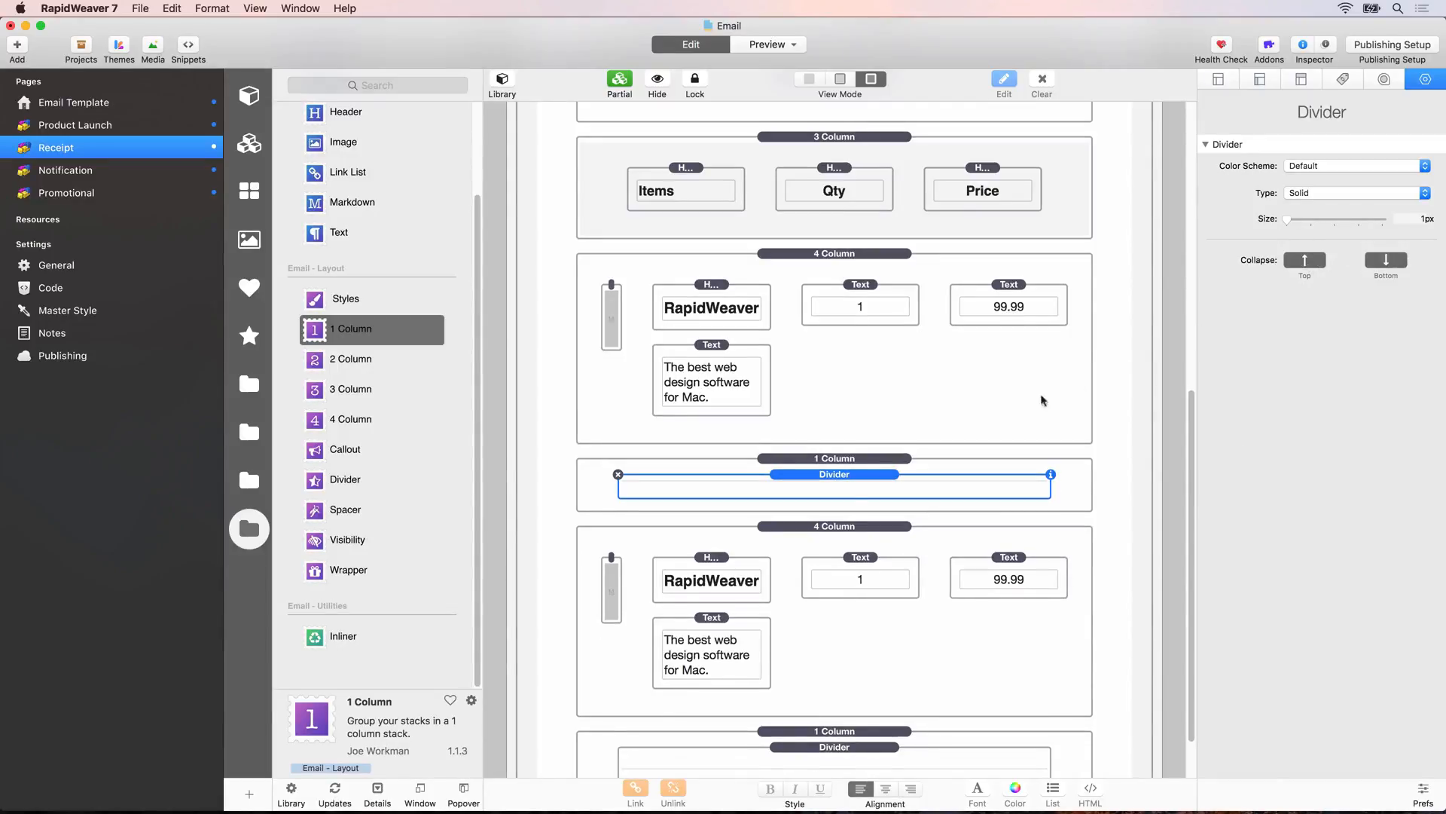
pyautogui.scroll(-2, 873, 753)
pyautogui.click(851, 697)
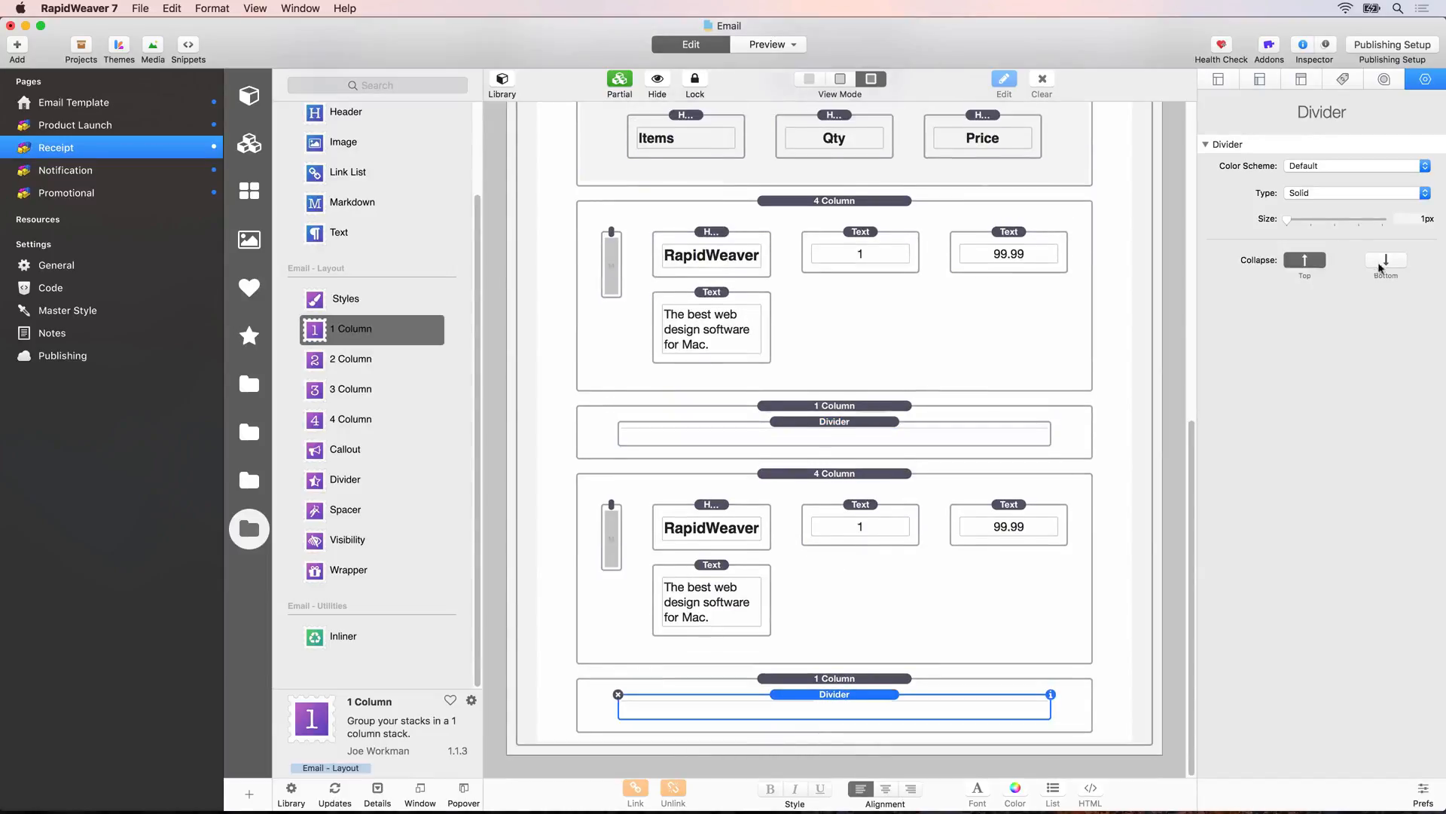
pyautogui.scroll(1, 849, 603)
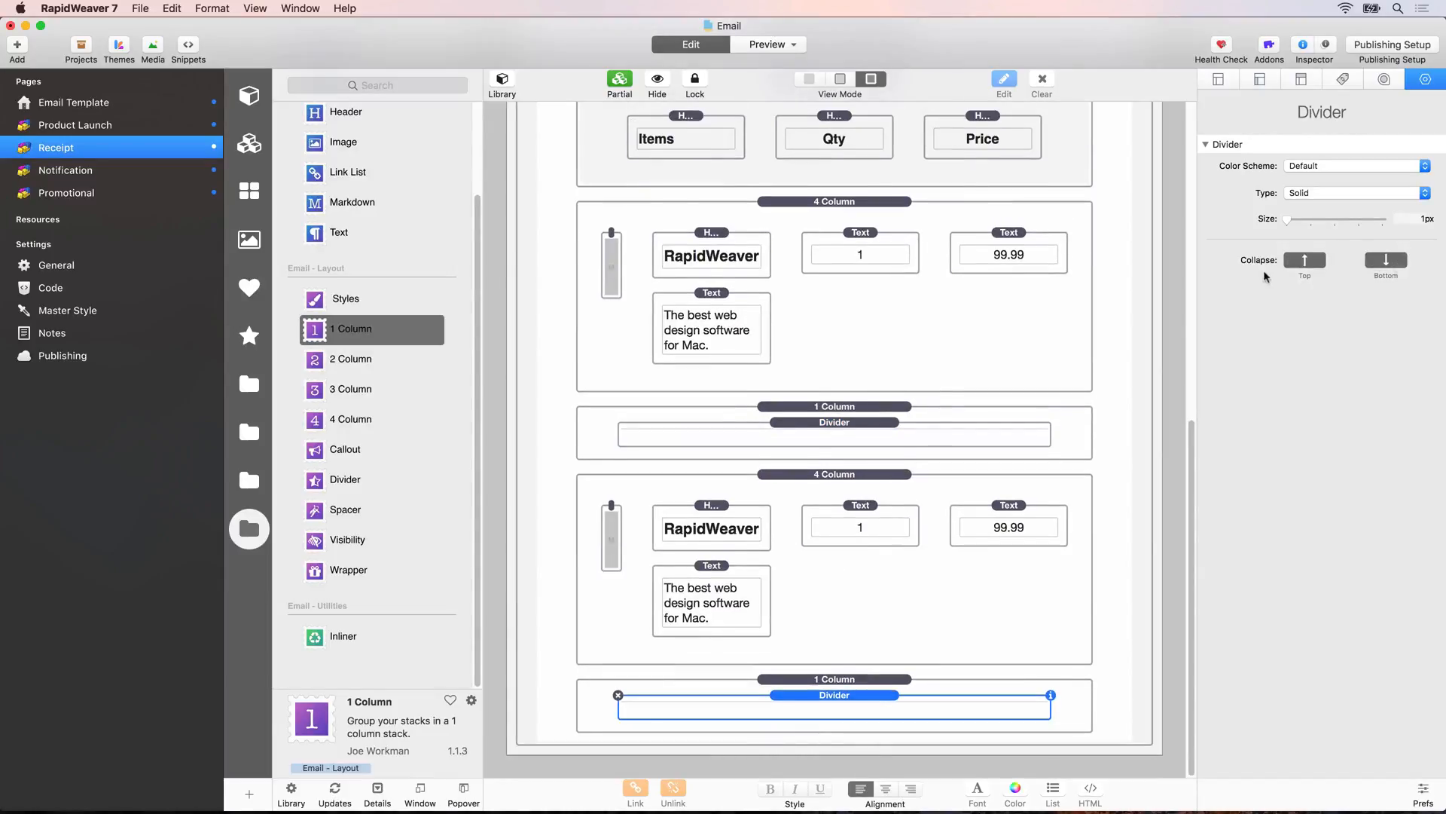
pyautogui.click(834, 488)
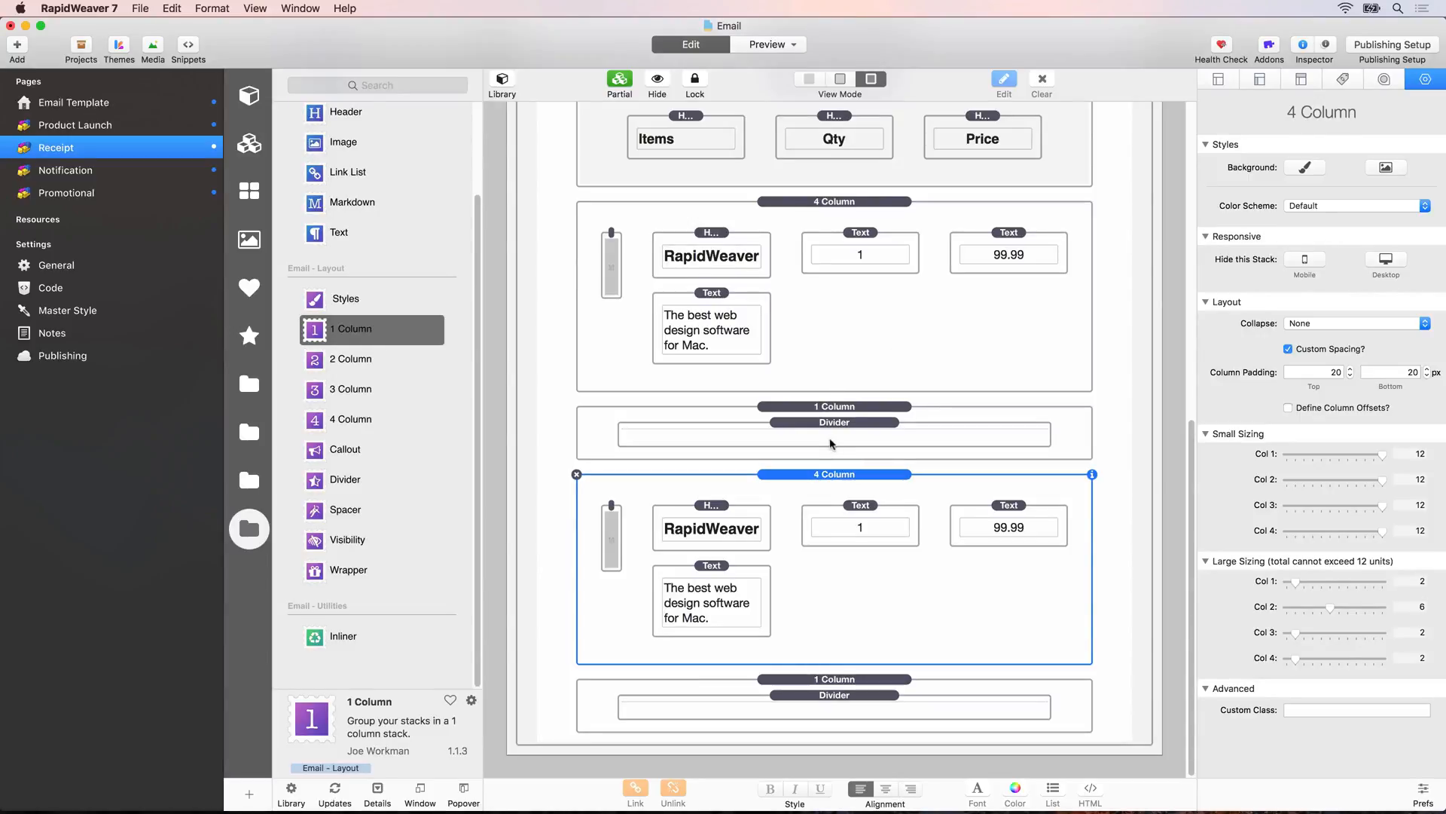
# - Check the spacing of the item rows and dividers in the Safari preview, and return to RapidWeaver
pyautogui.press('super+space')
pyautogui.write('saf')
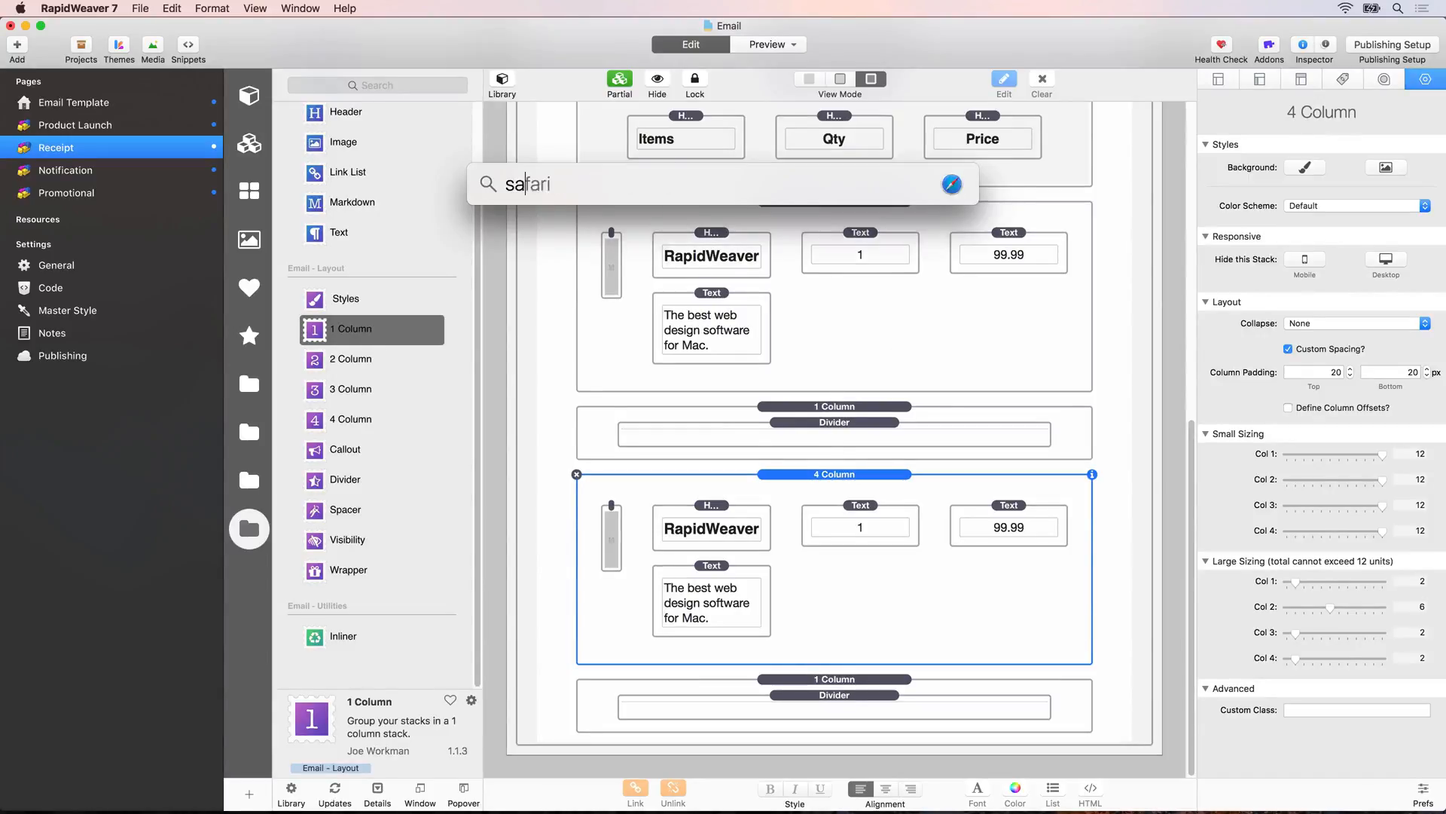
pyautogui.press('Return')
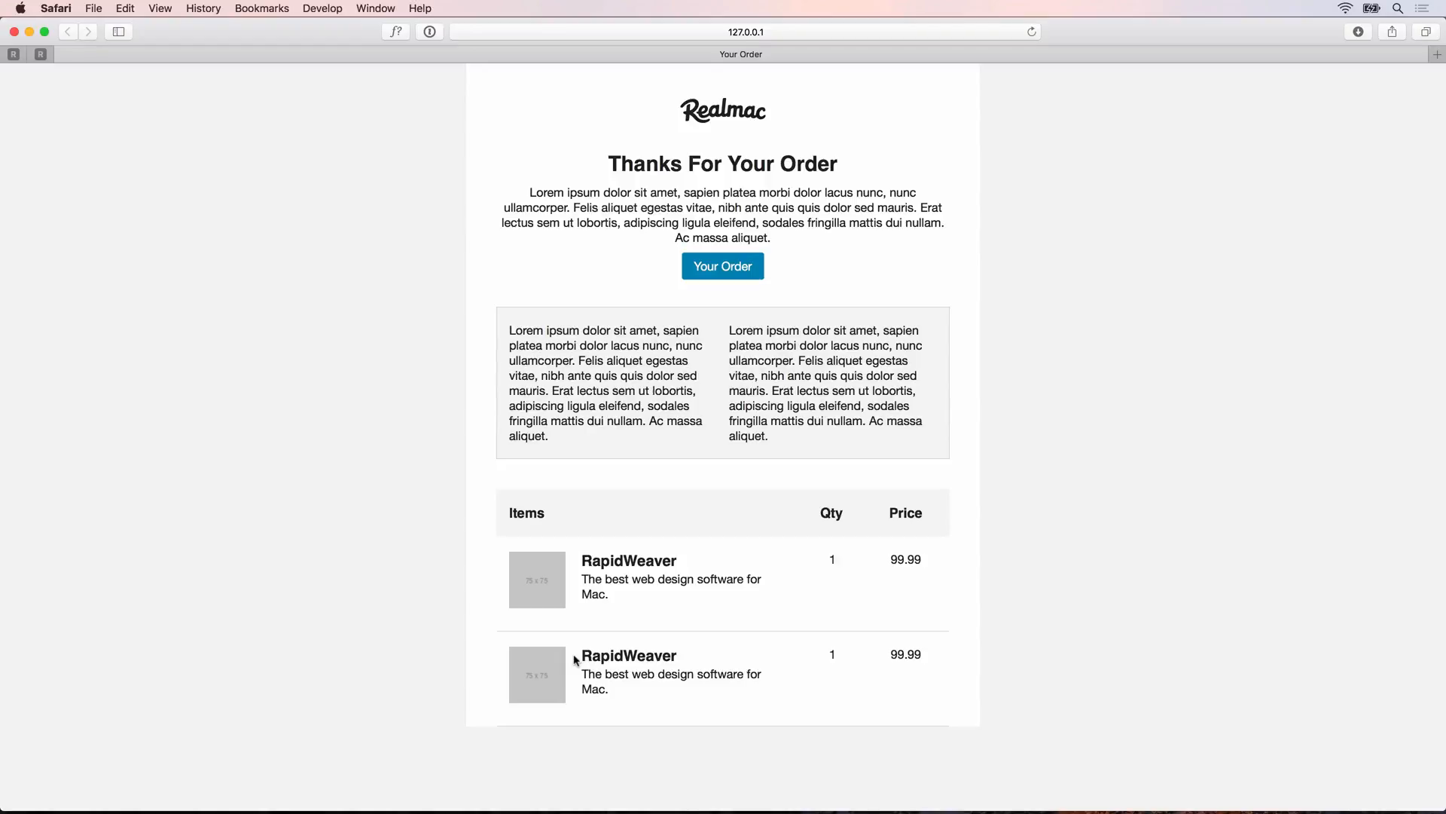
pyautogui.press('super+Tab')
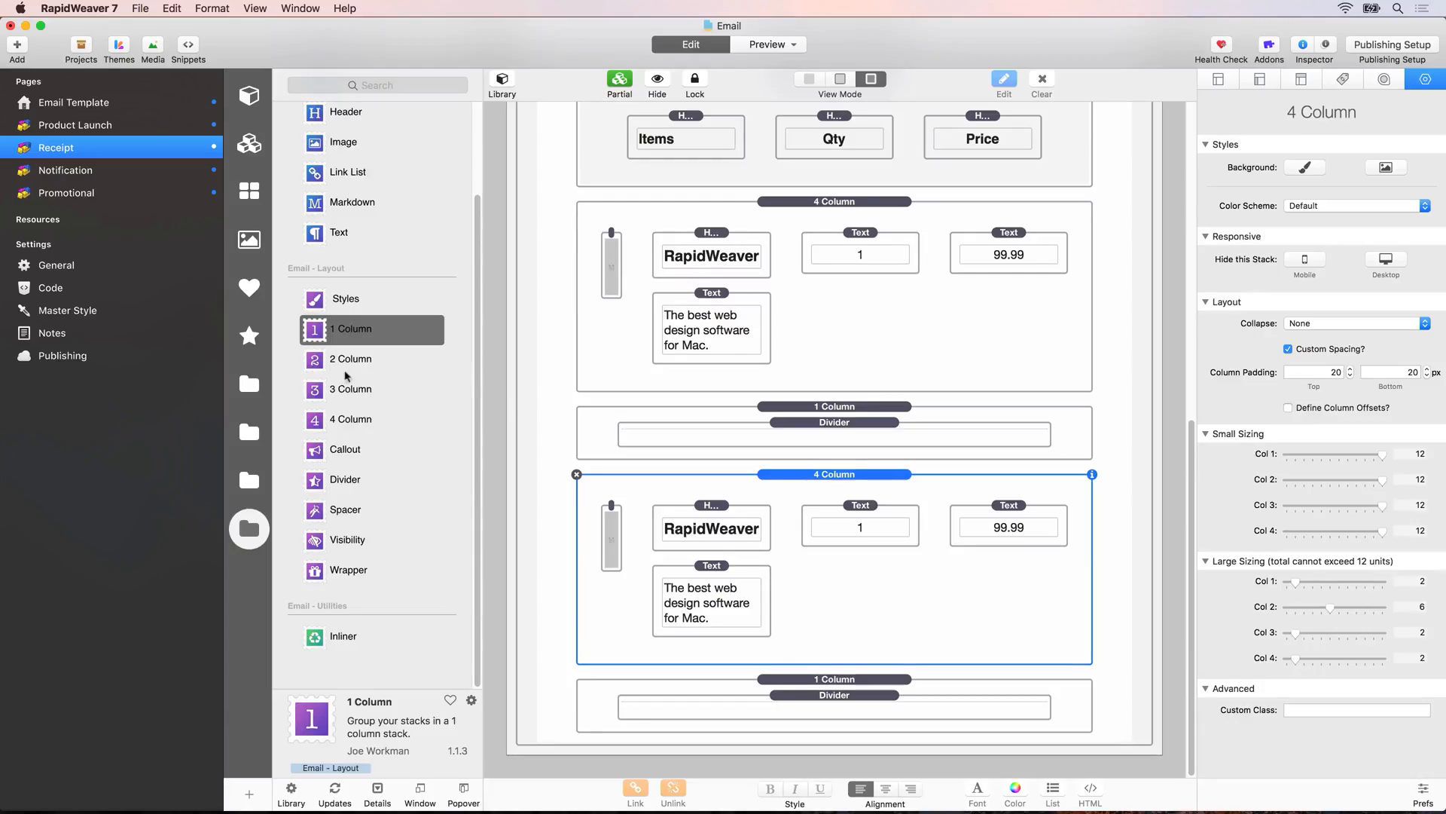
# - Add a 2 Column stack below the last divider and place a Text stack in each of its columns
pyautogui.moveTo(315, 359); pyautogui.dragTo(694, 742)
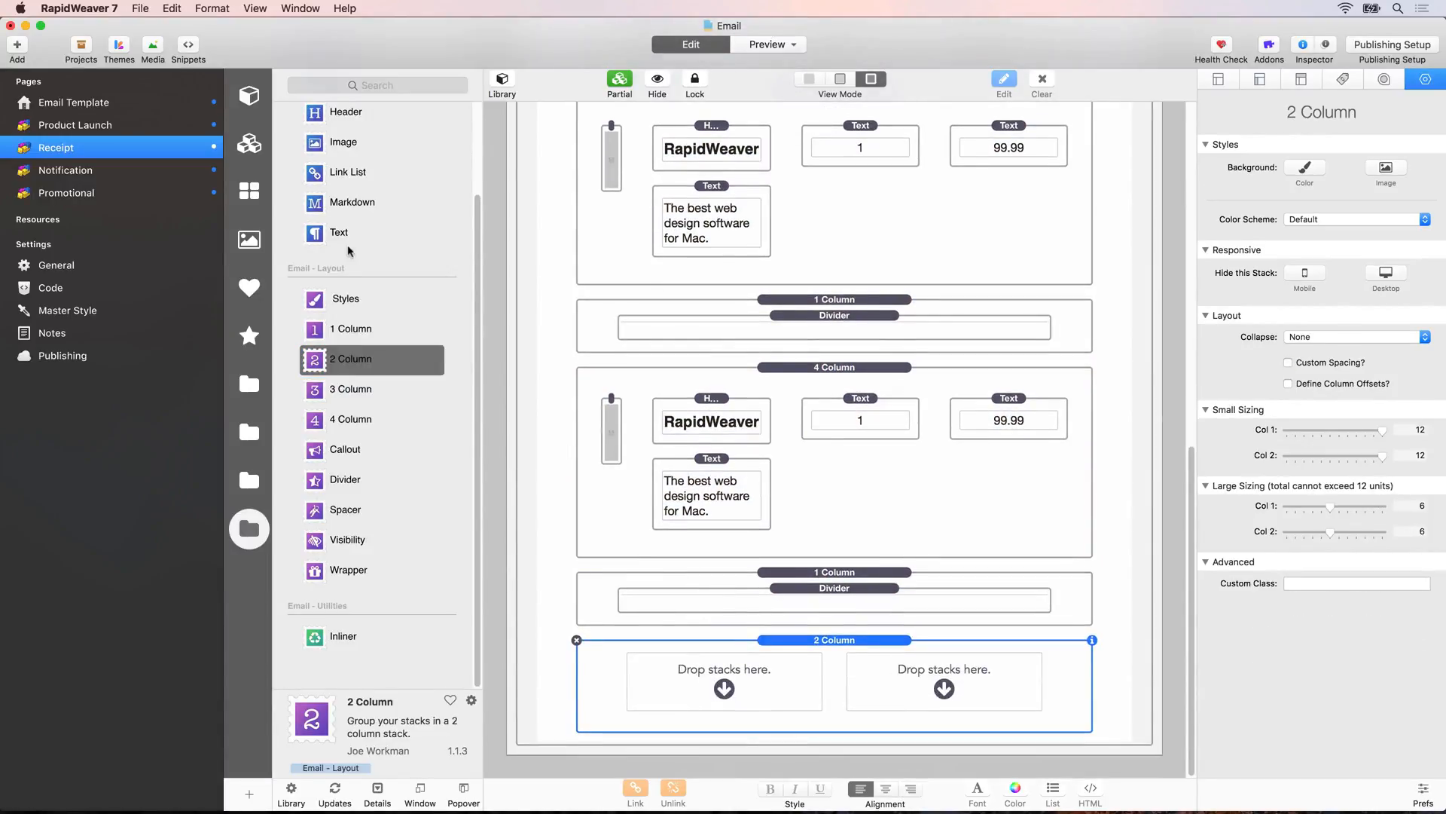
pyautogui.moveTo(322, 234); pyautogui.dragTo(687, 665)
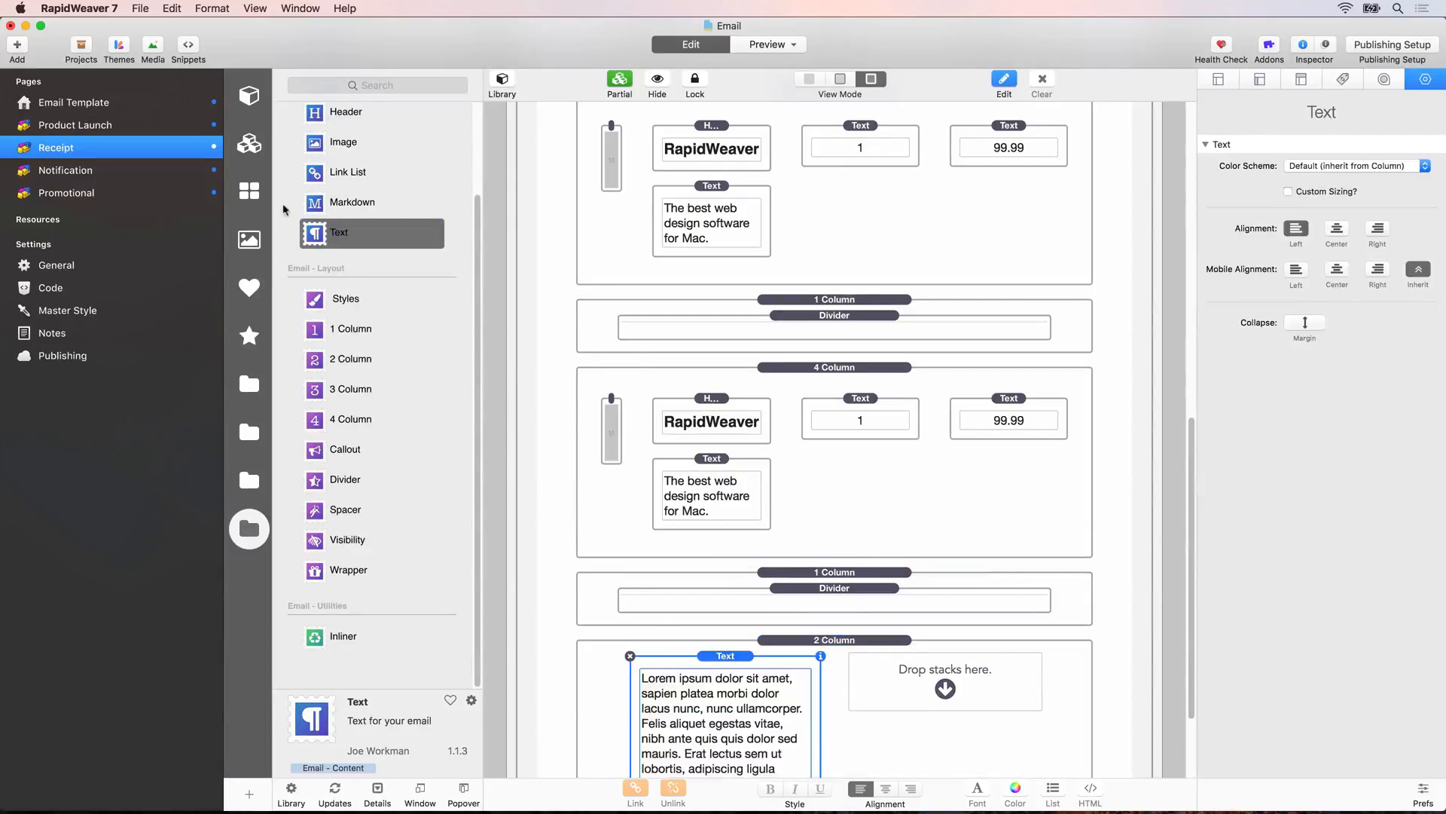
pyautogui.moveTo(317, 234); pyautogui.dragTo(941, 676)
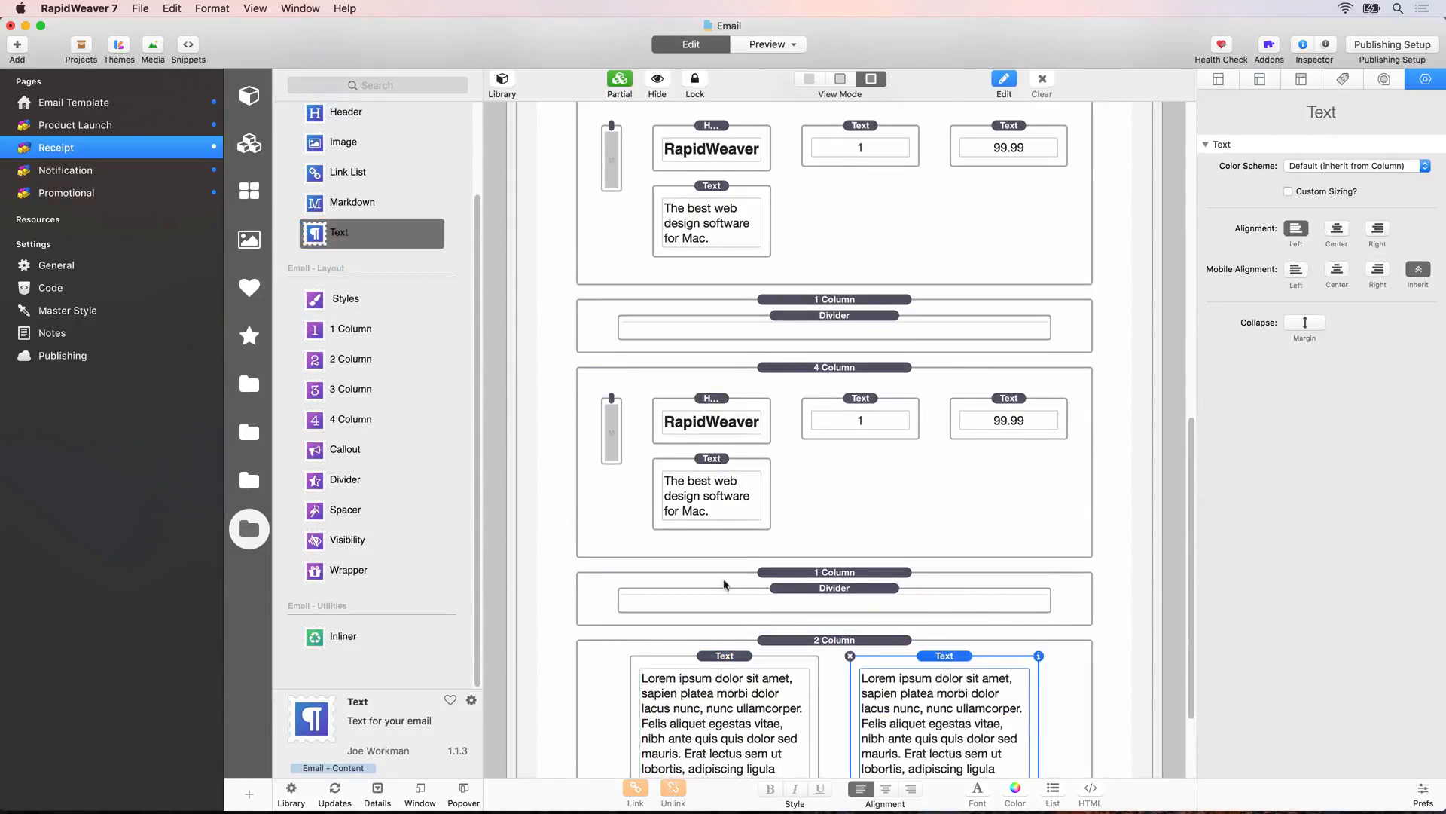
# - Replace the placeholder text in the new 2 Column stack's first column with the lines Subtotal, Taxes and Total
pyautogui.scroll(-3, 723, 591)
pyautogui.doubleClick(732, 602)
pyautogui.press('super+a')
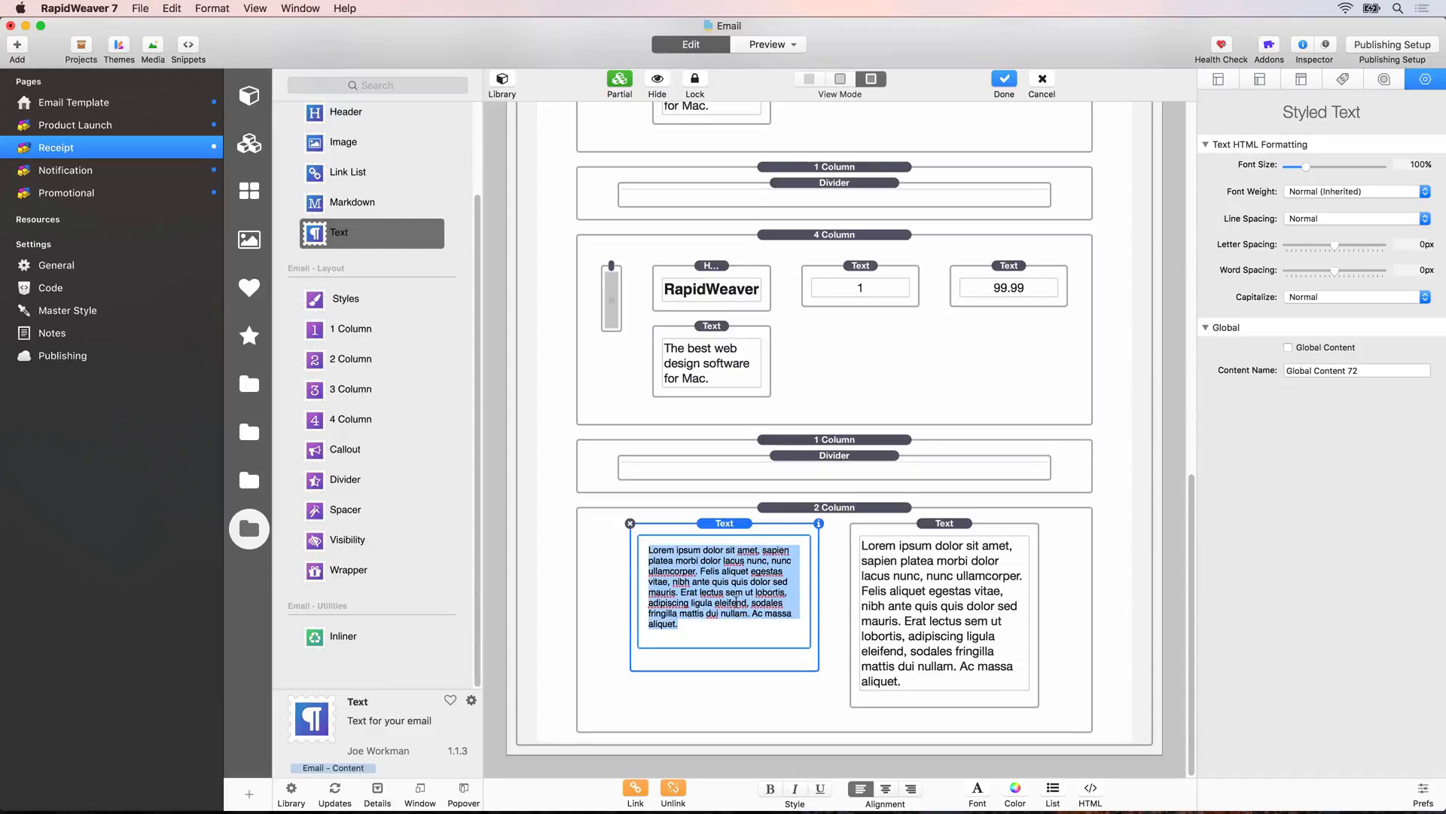
pyautogui.write('Subto')
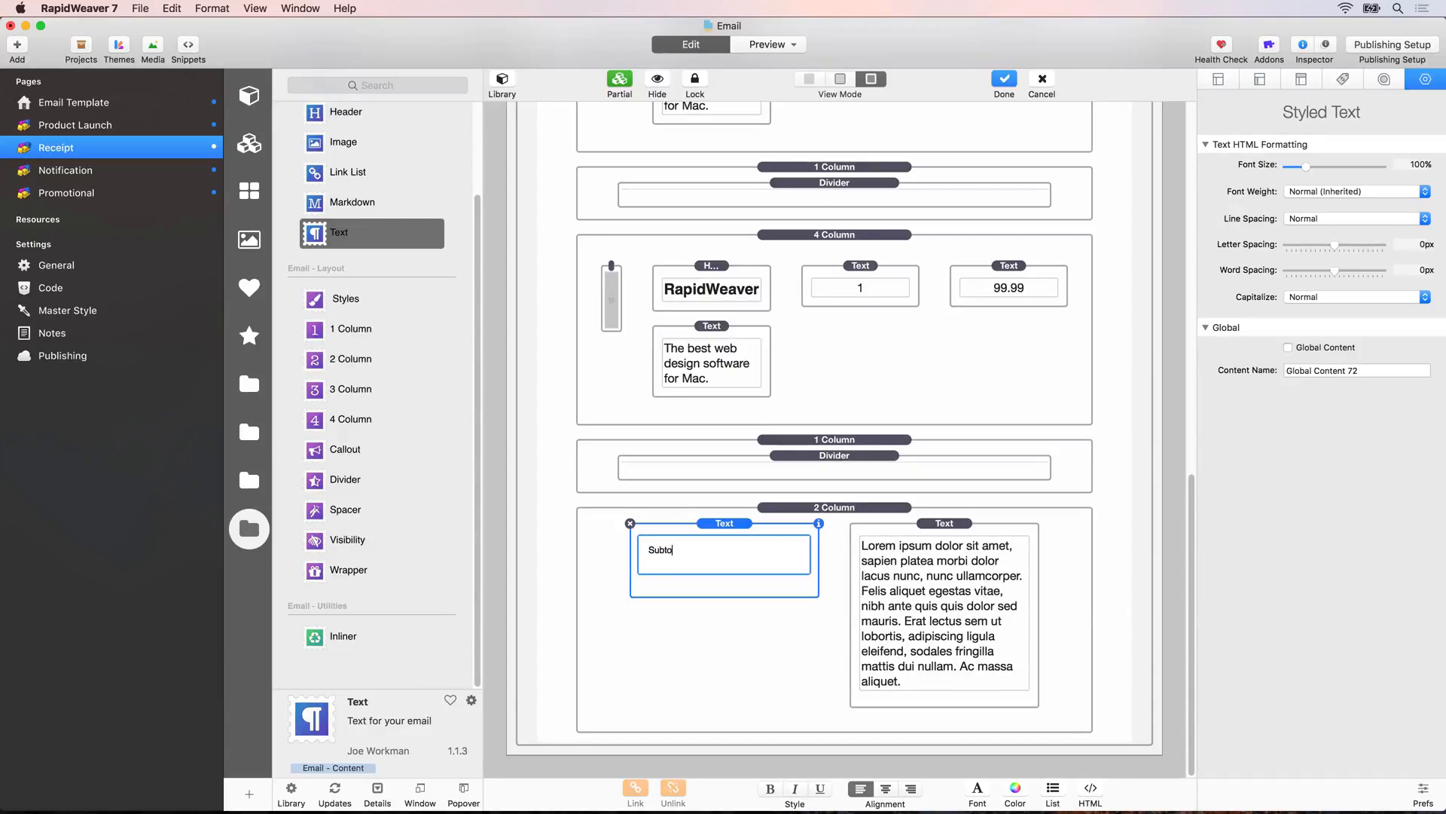
pyautogui.write('tal')
pyautogui.press('Return')
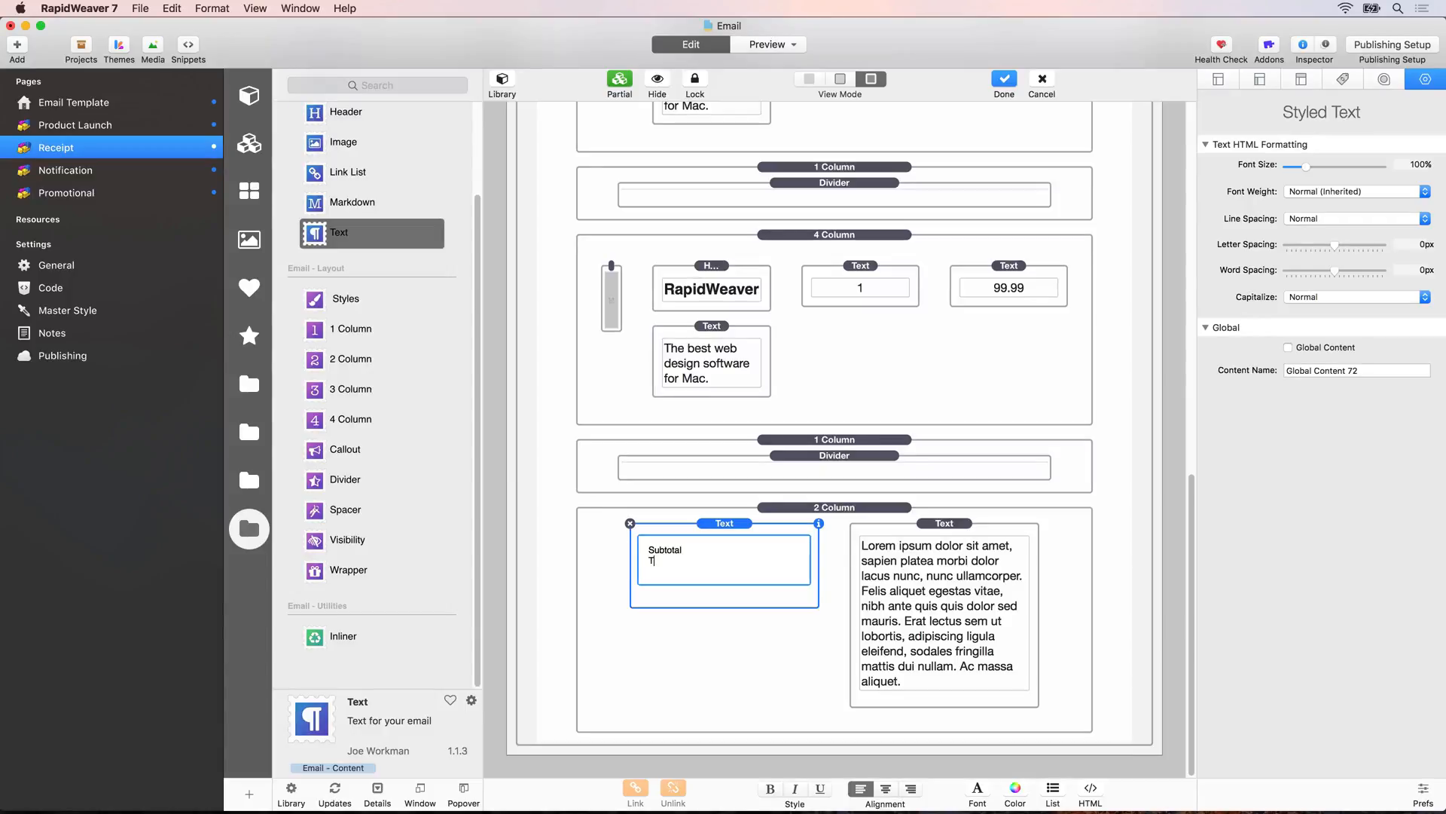
pyautogui.write('Taxes')
pyautogui.press('Return')
pyautogui.write('Total')
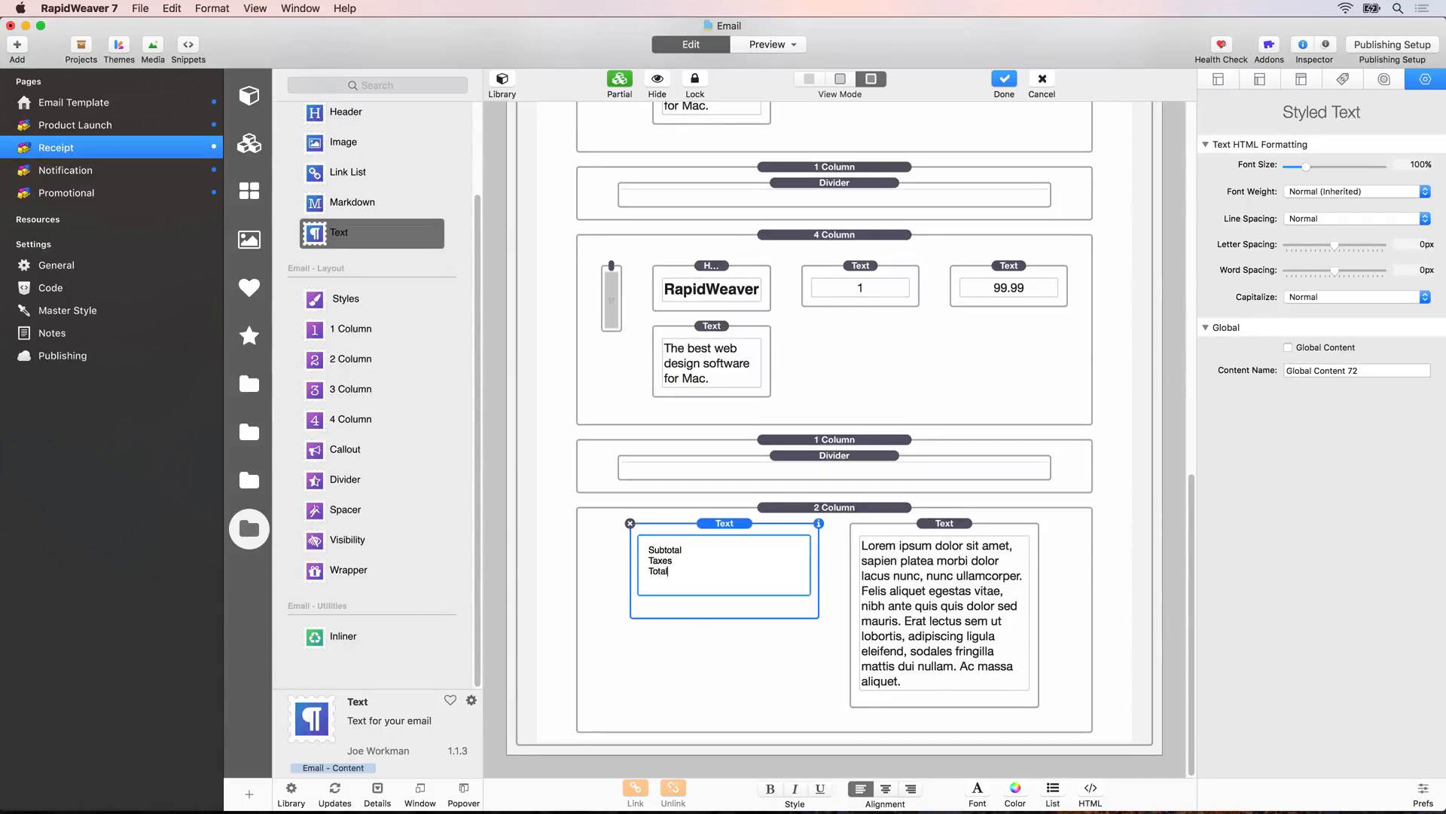
pyautogui.click(620, 603)
# - Replace the placeholder text in the stack's second column with the amounts 100.95, 14.95 and 200.00 on separate lines
pyautogui.doubleClick(878, 587)
pyautogui.press('super+a')
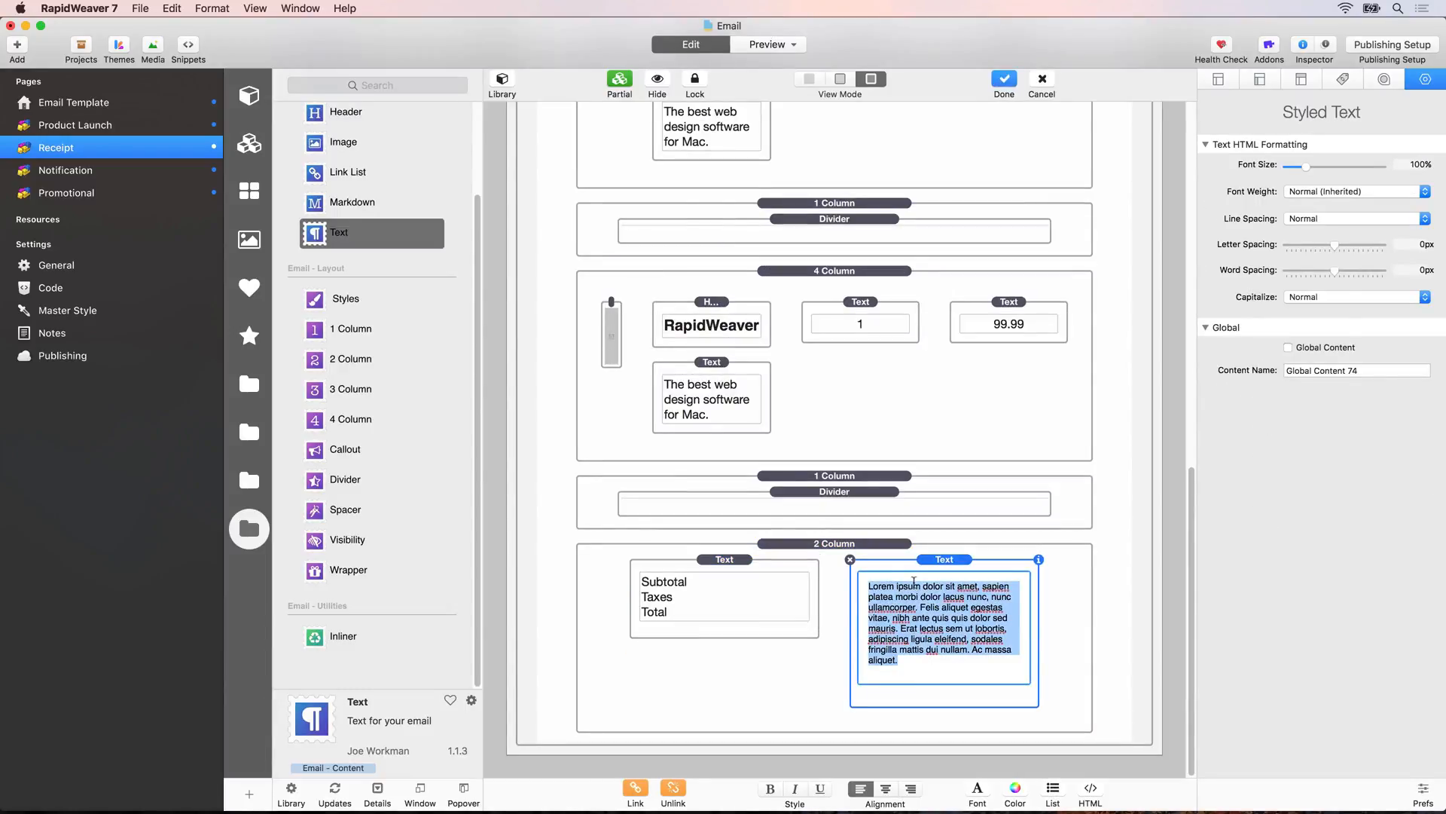
pyautogui.write('100')
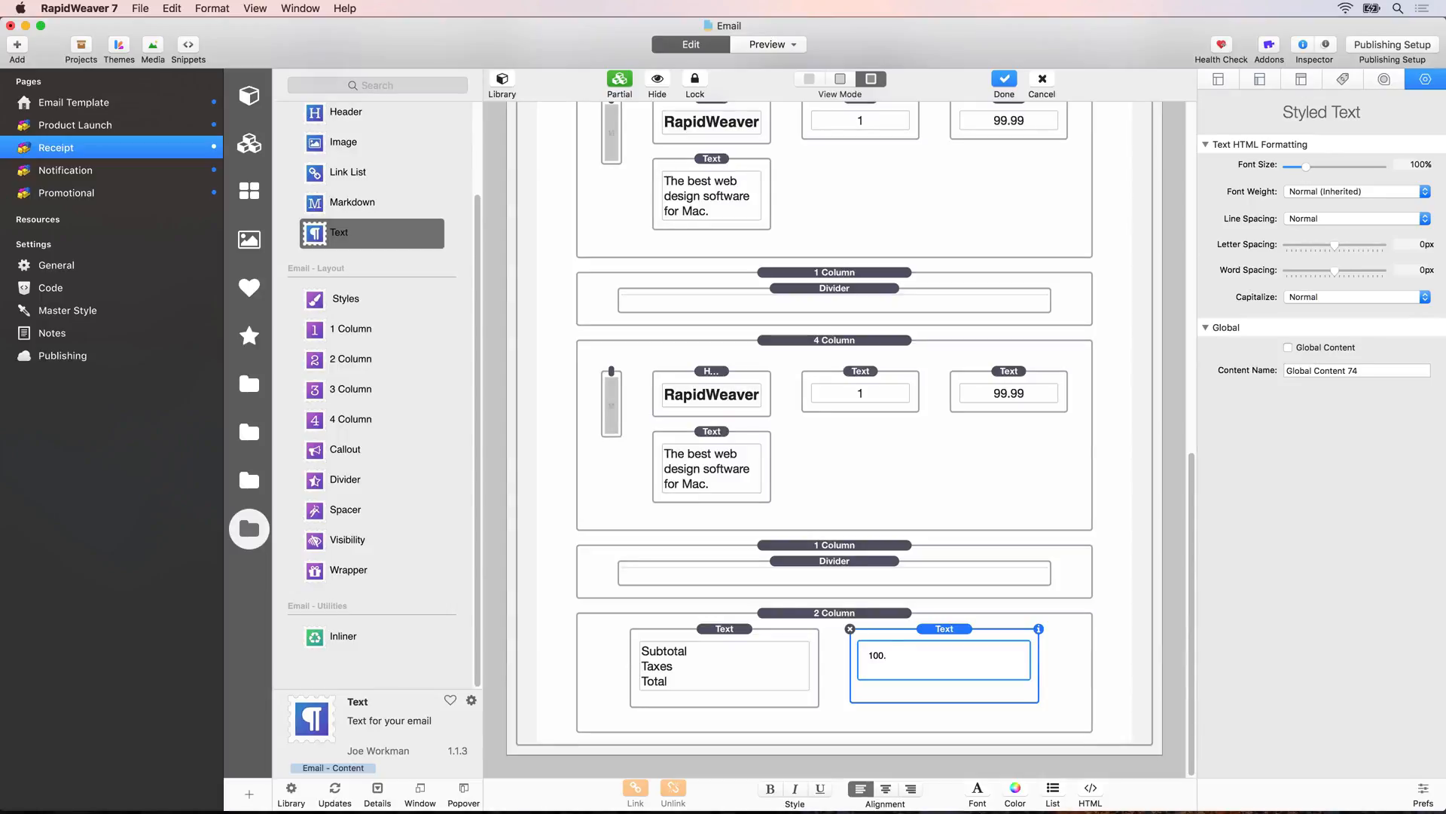
pyautogui.write('.95')
pyautogui.press('Return')
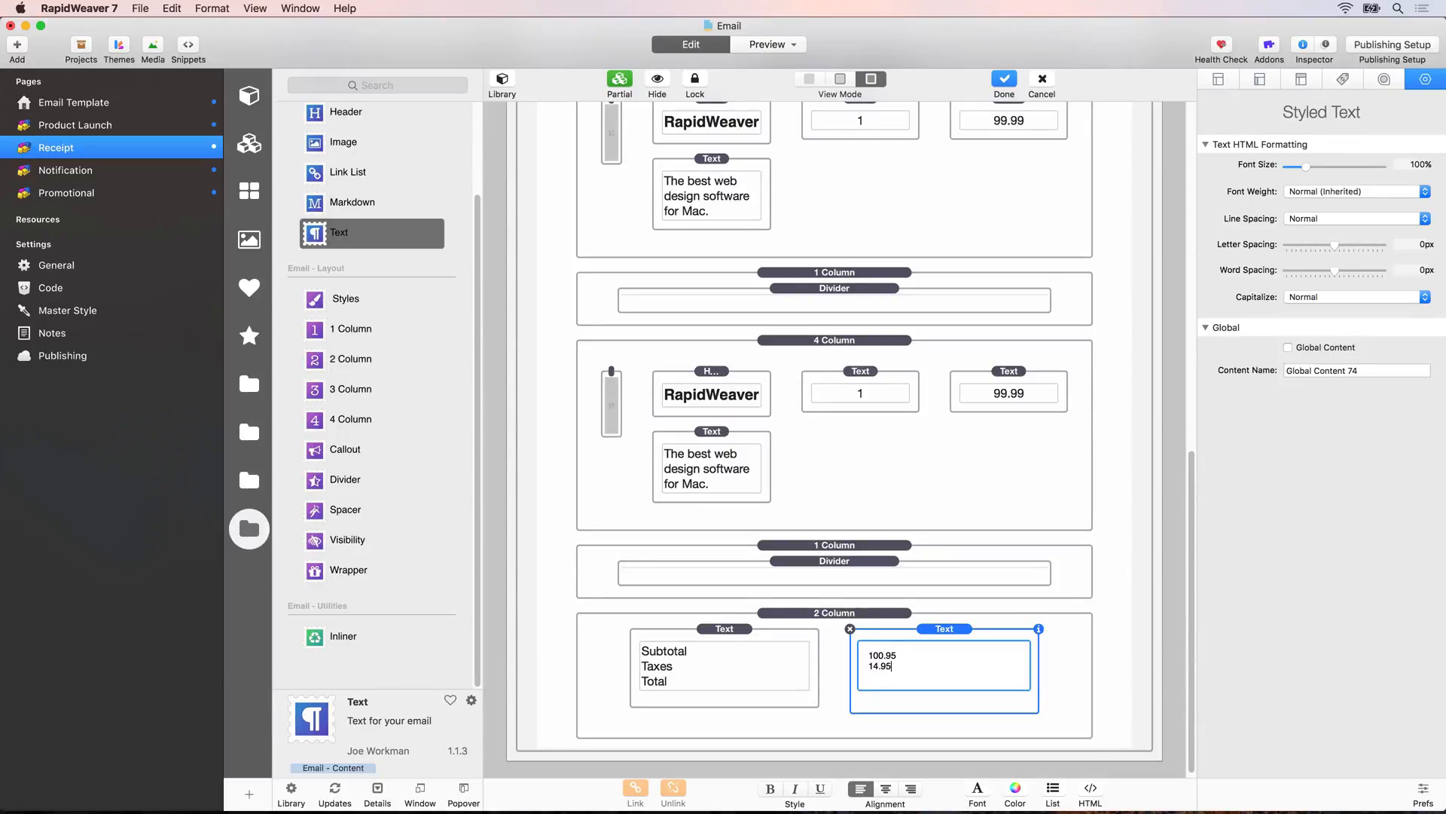
pyautogui.write('14.95')
pyautogui.press('Return')
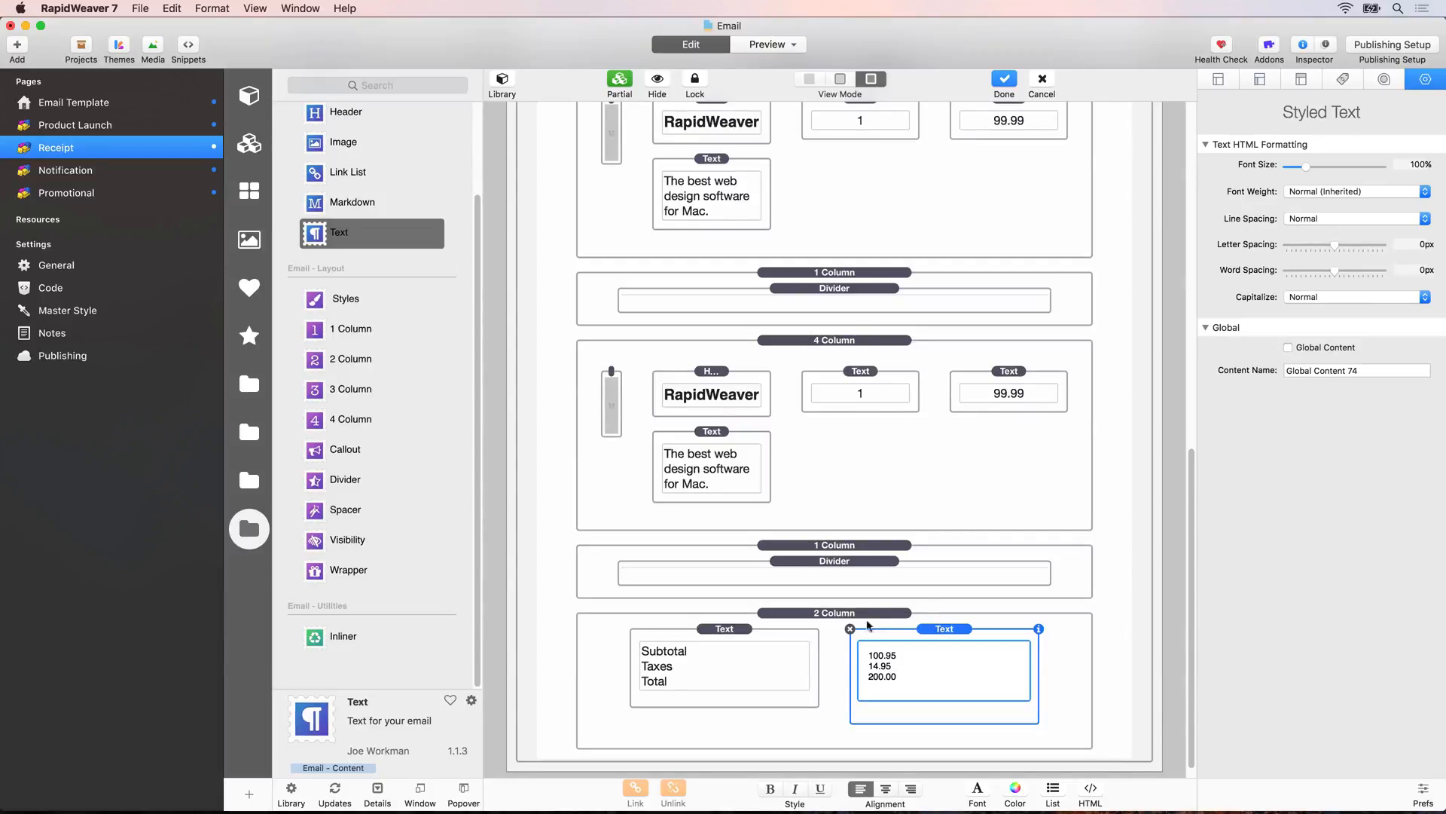
pyautogui.click(834, 680)
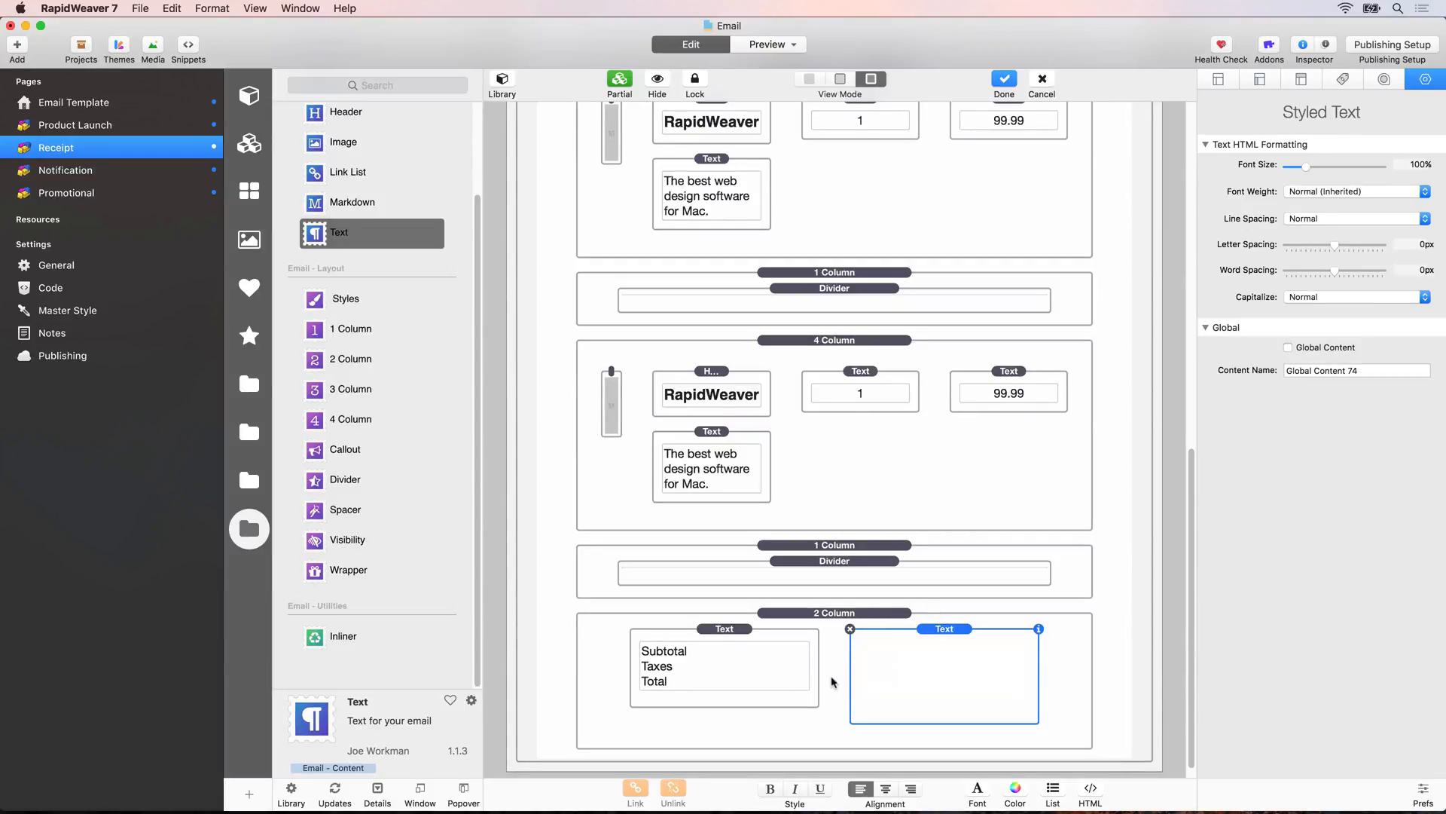
# - Right-align the Subtotal, Taxes and Total text and make all three lines bold
pyautogui.click(748, 654)
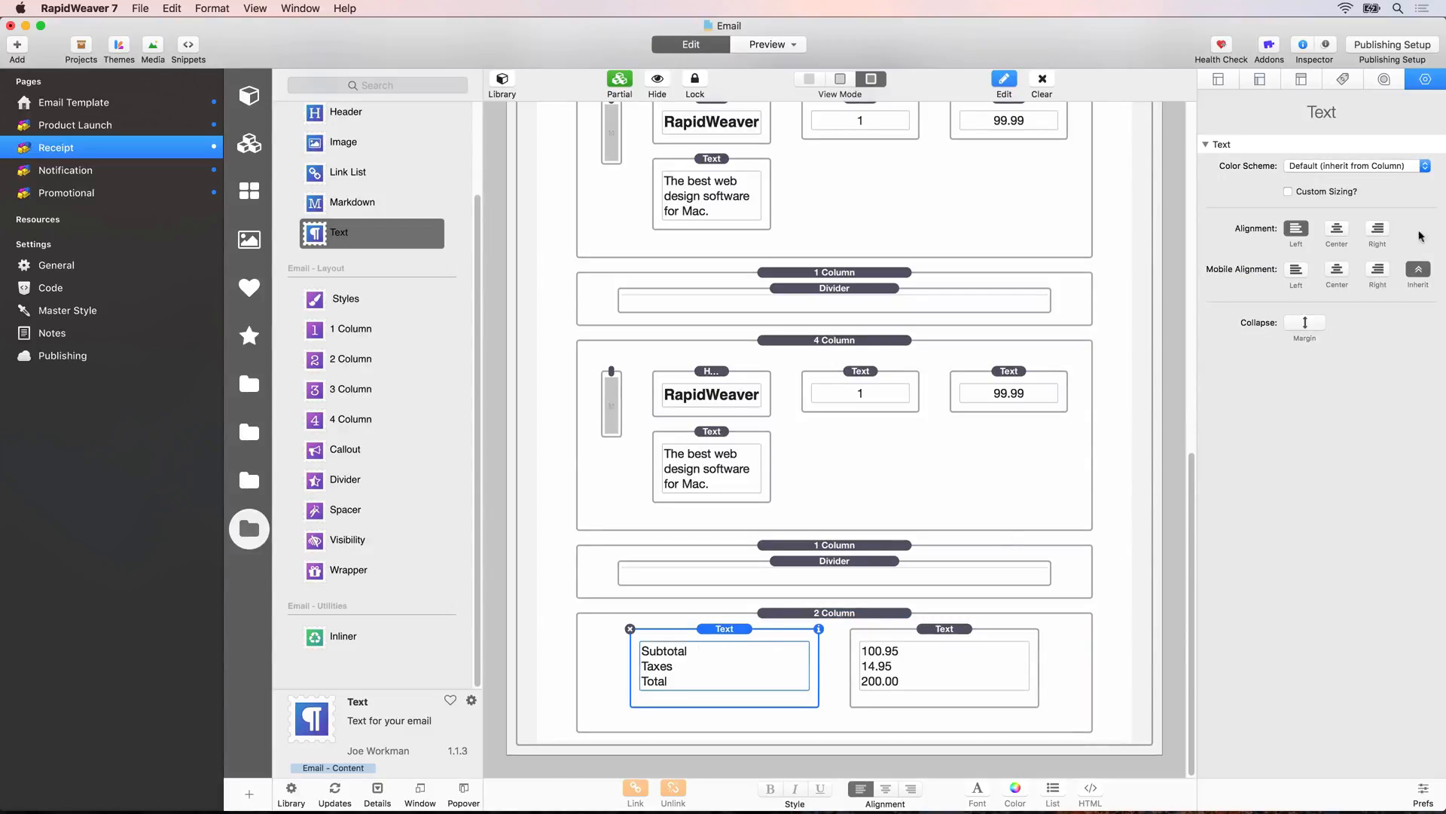
pyautogui.click(1377, 229)
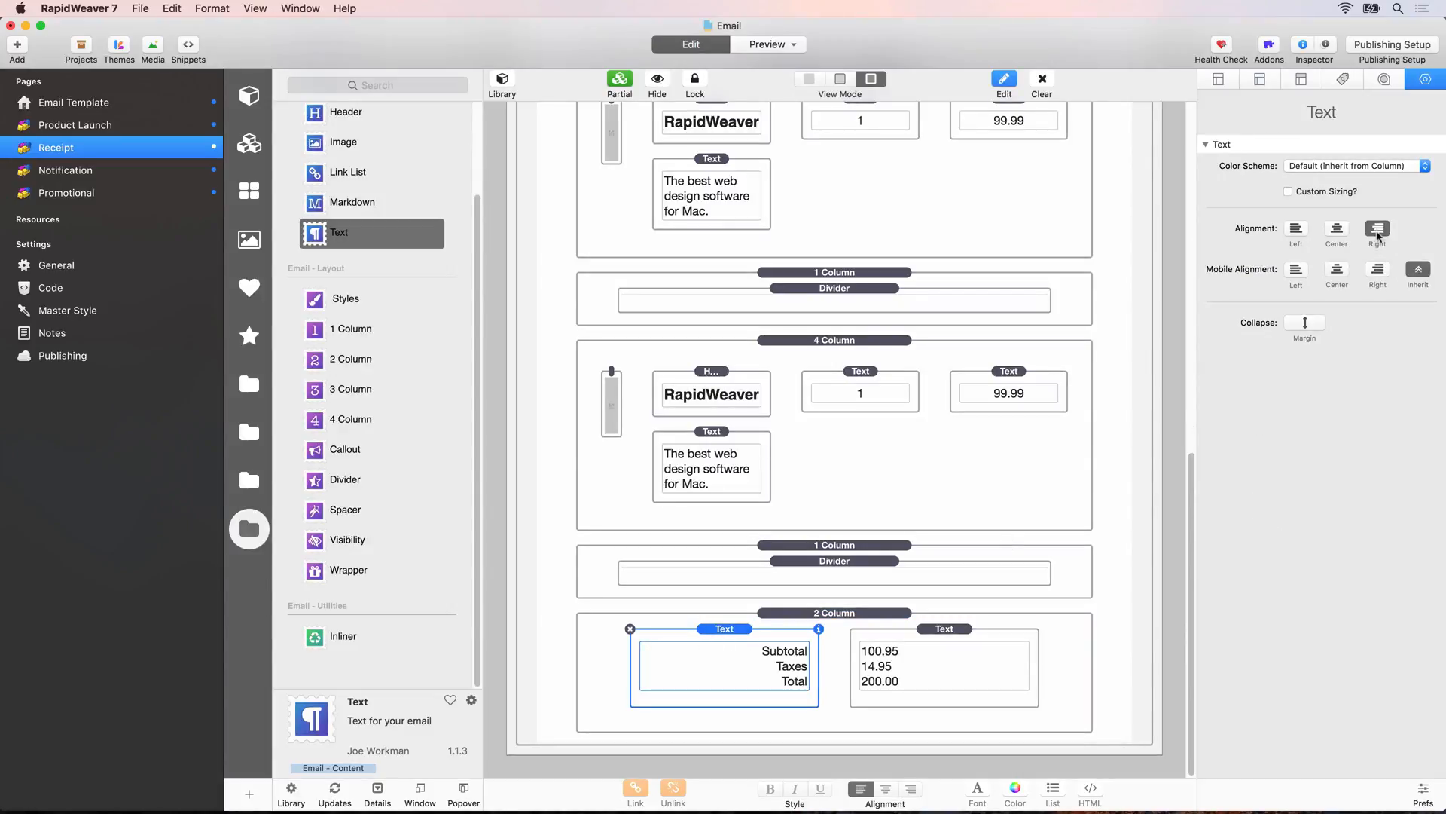
pyautogui.doubleClick(786, 663)
pyautogui.press('super+a')
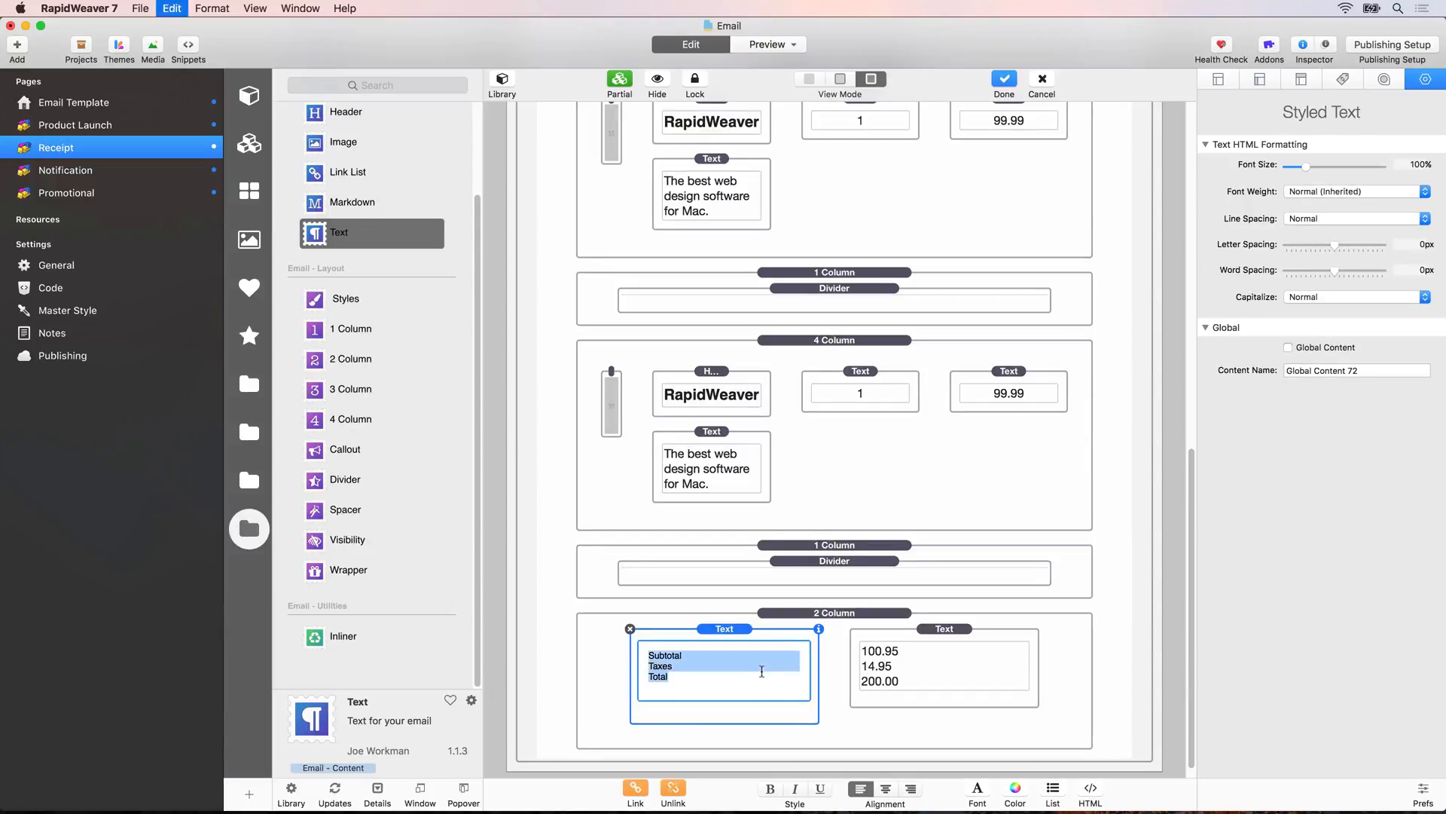
pyautogui.click(770, 789)
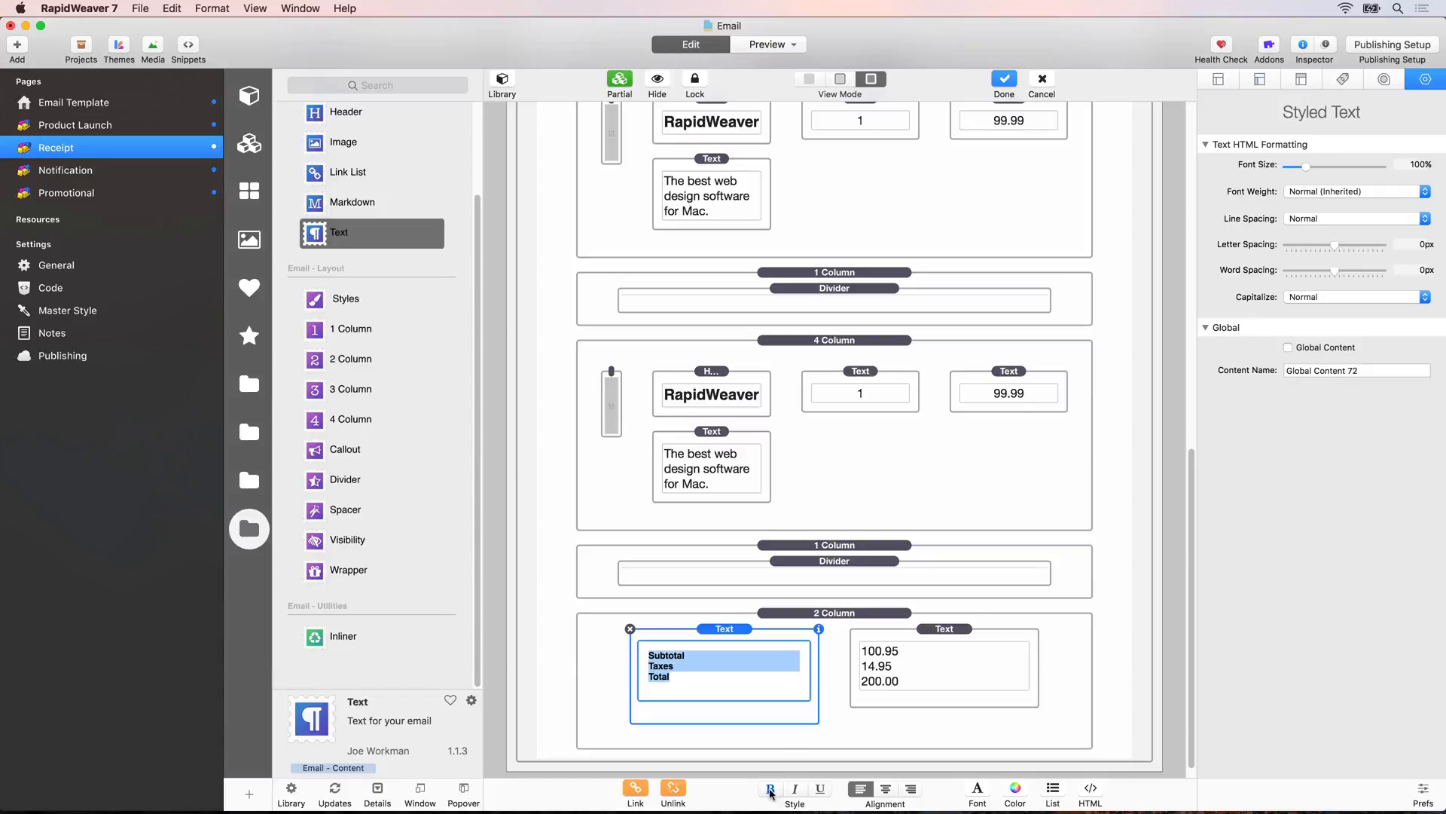
pyautogui.click(754, 632)
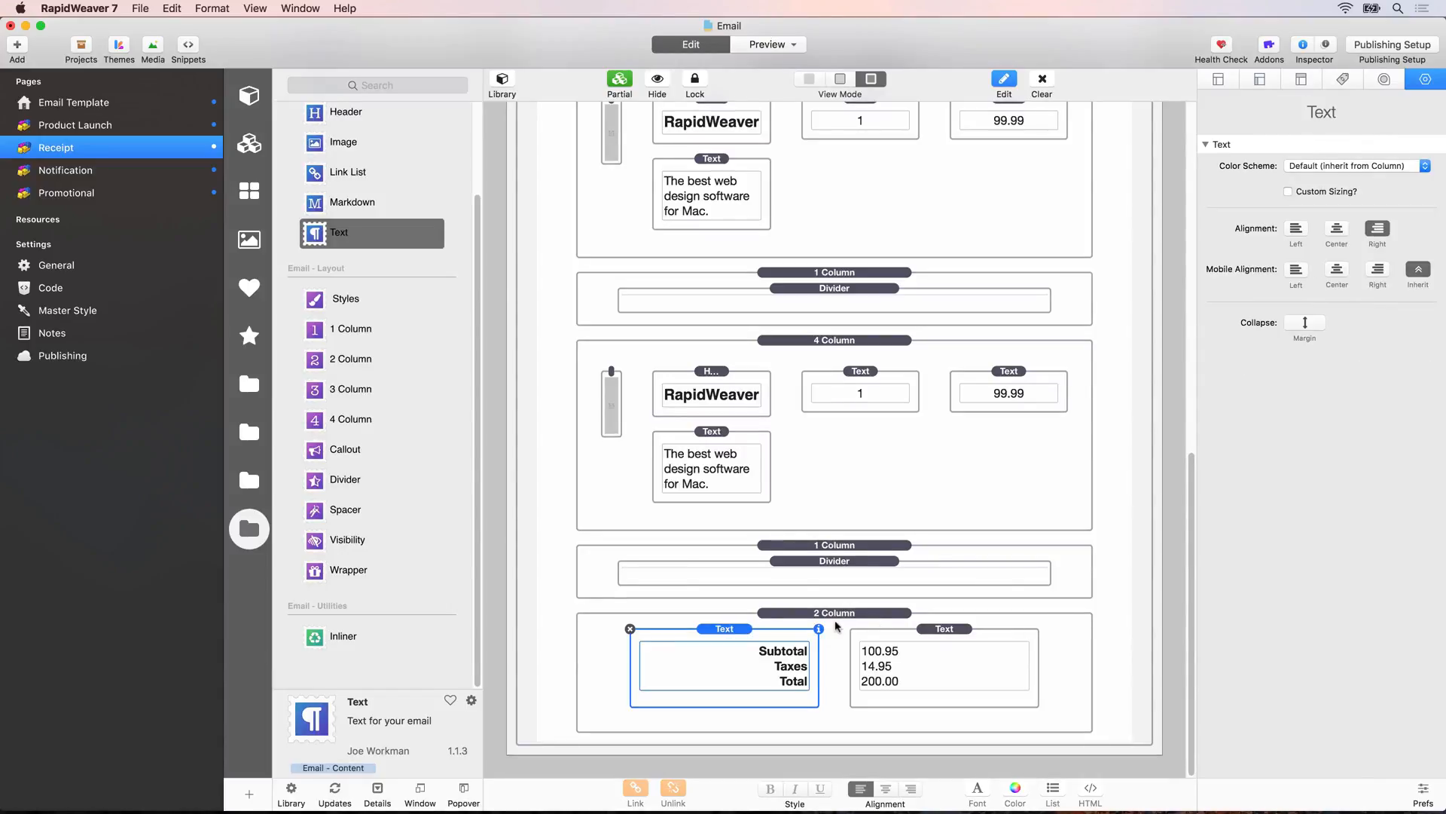
# - Check the order totals in the refreshed Safari preview, and return to RapidWeaver
pyautogui.press('super+Tab')
pyautogui.press('super+r')
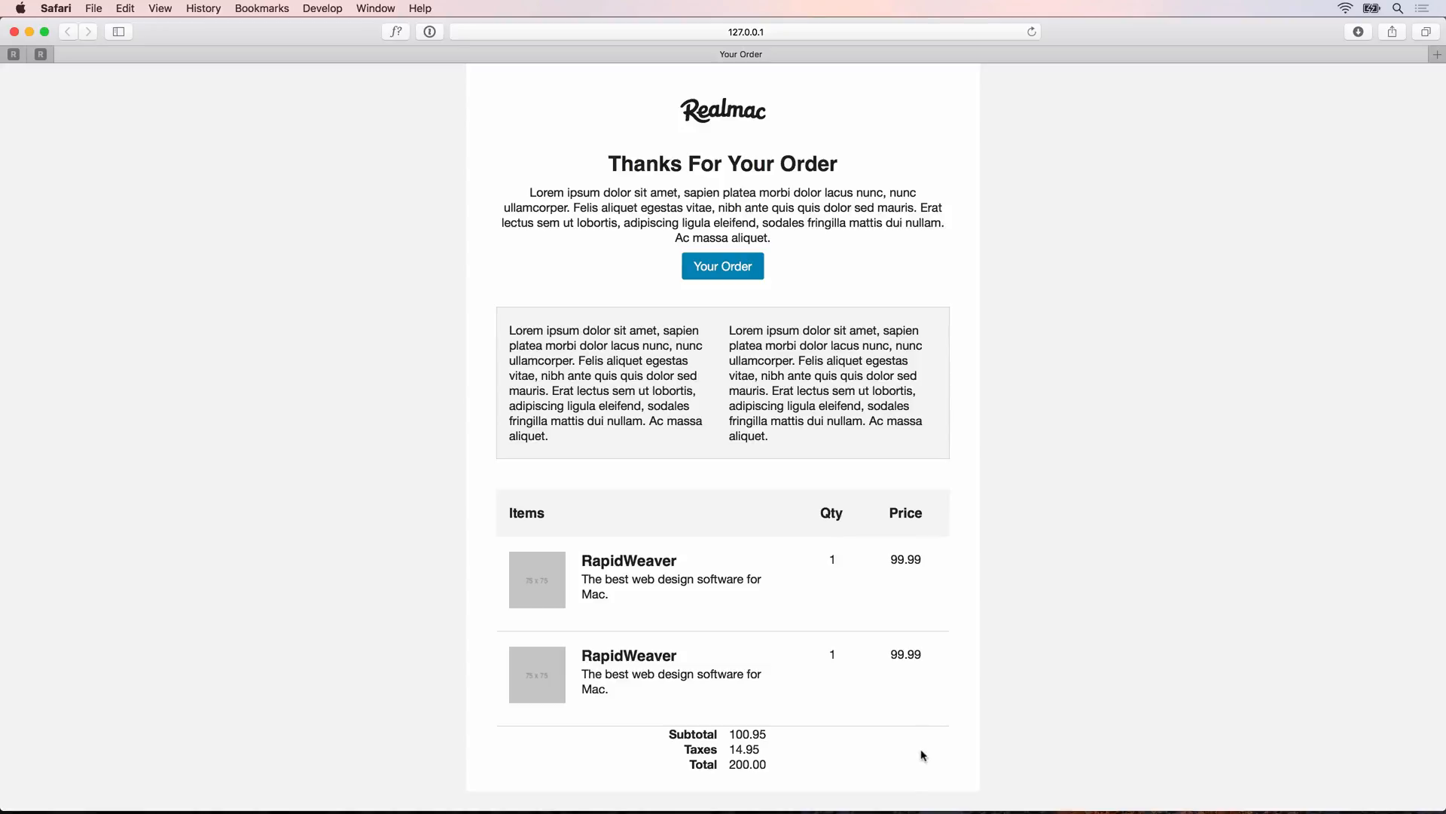
pyautogui.press('super+Tab')
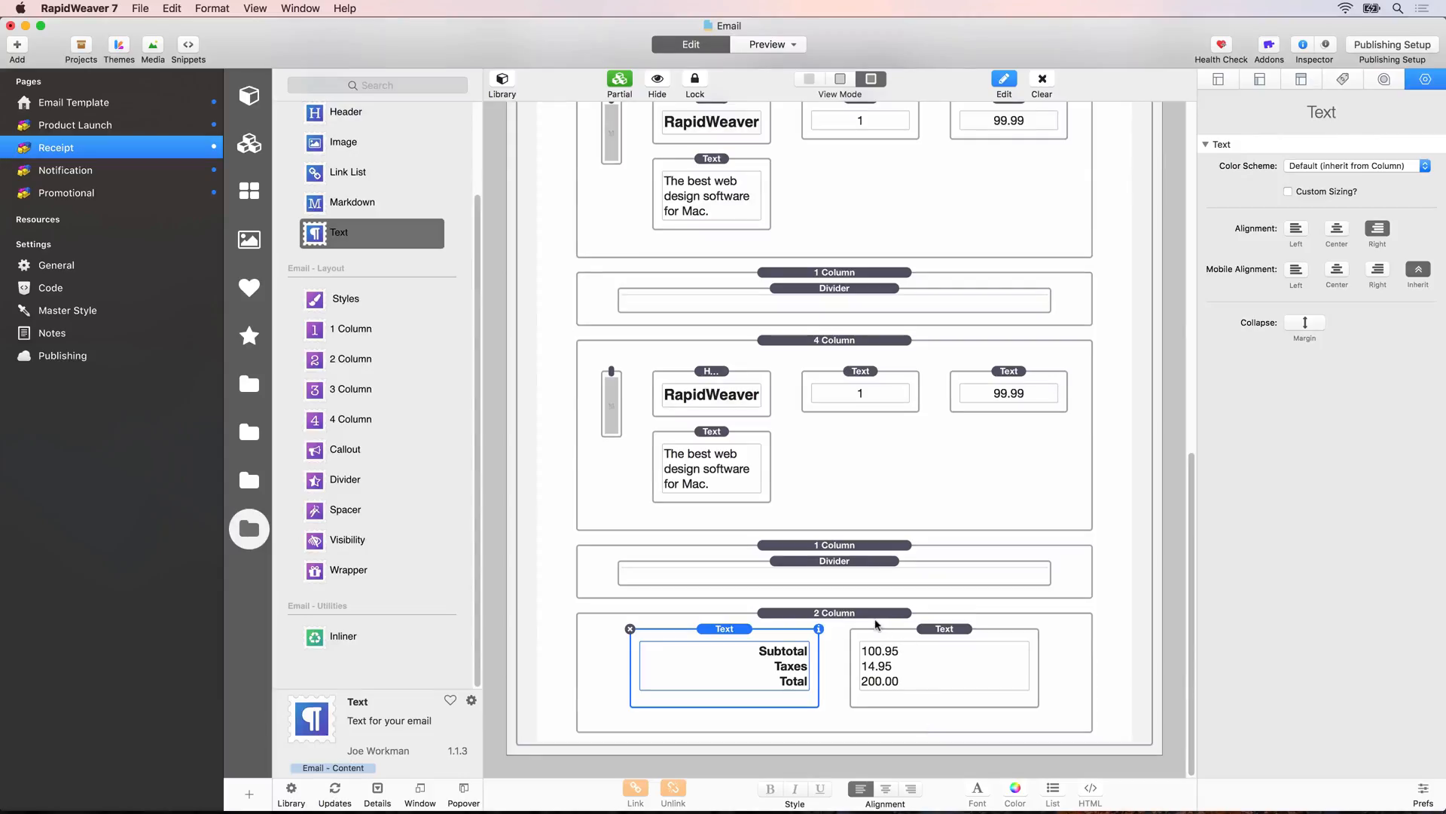
# - Set the totals stack's large column sizing to 10 and 2 units, and check the layout in the Safari preview
pyautogui.click(879, 626)
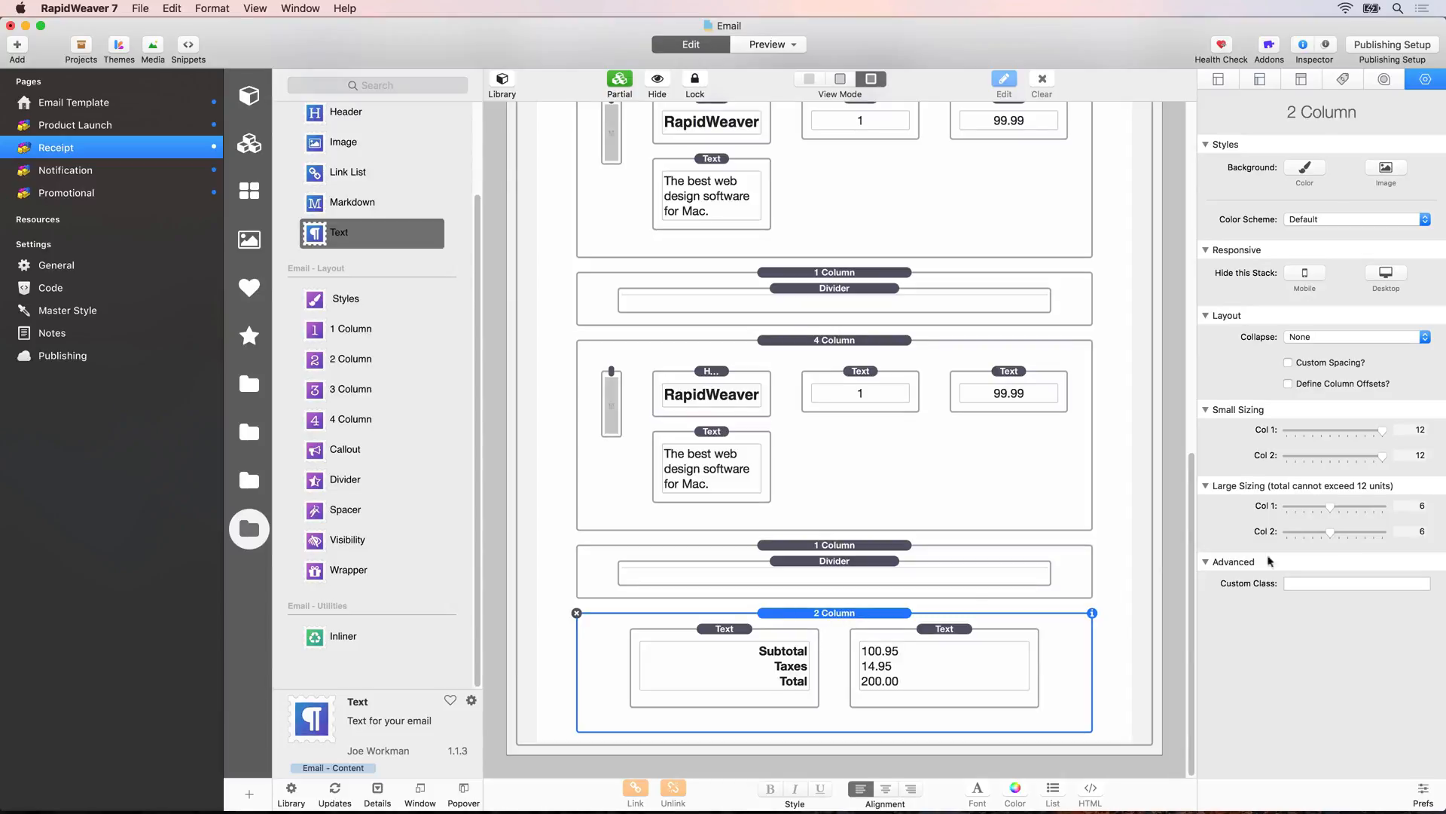
pyautogui.moveTo(1335, 508); pyautogui.dragTo(1295, 535)
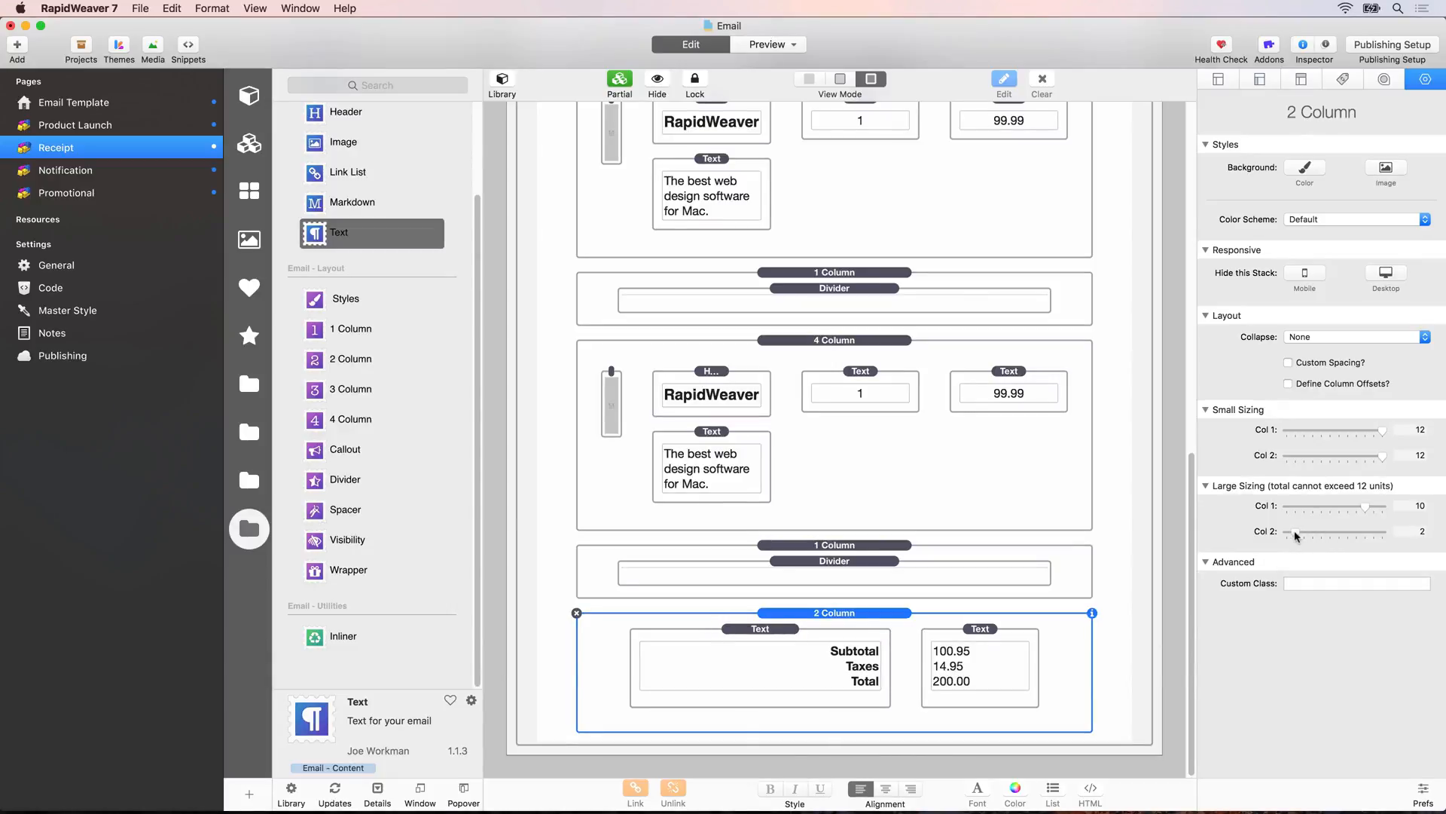
pyautogui.press('super+Tab')
pyautogui.press('super+r')
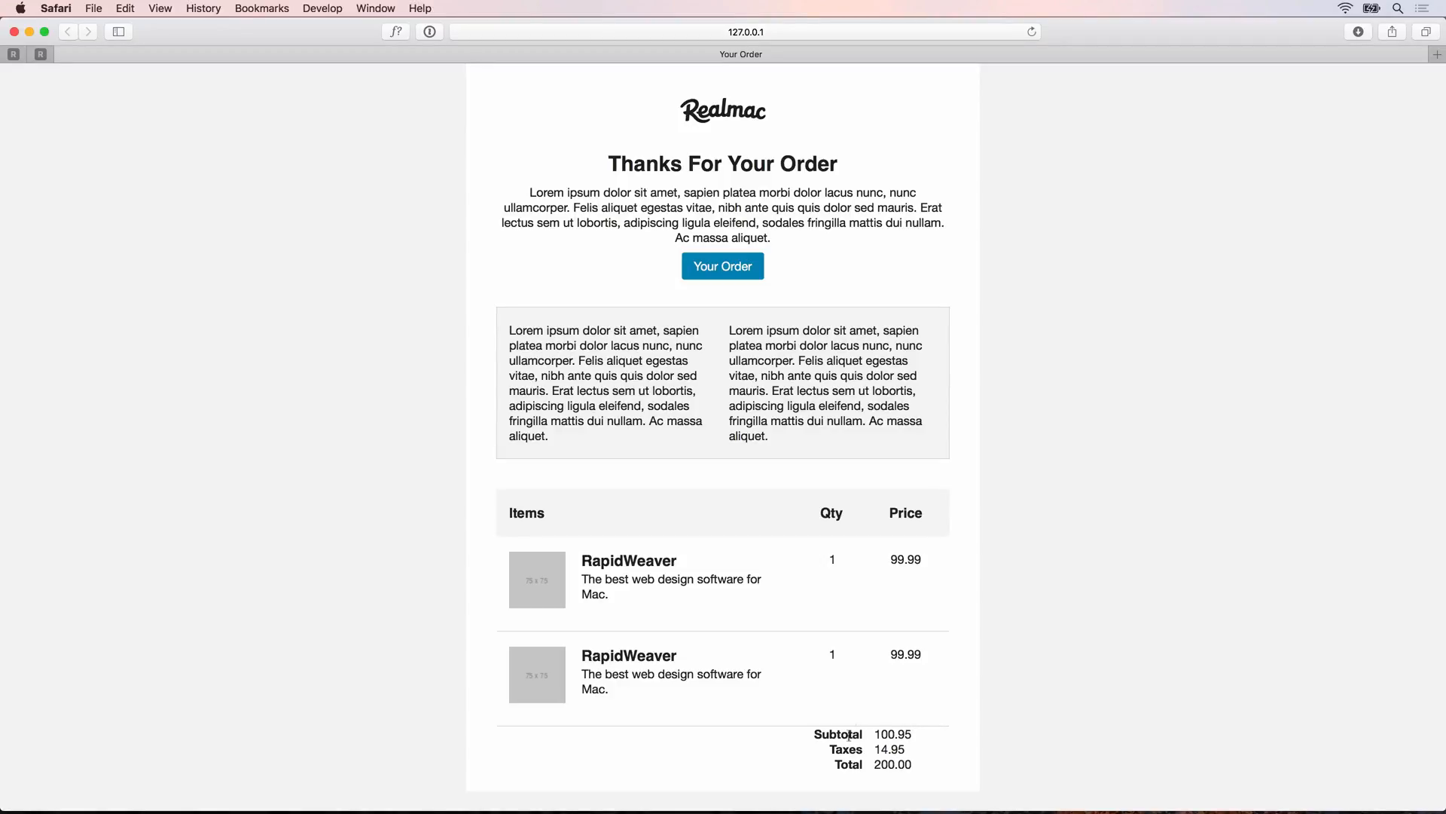
pyautogui.press('super+Tab')
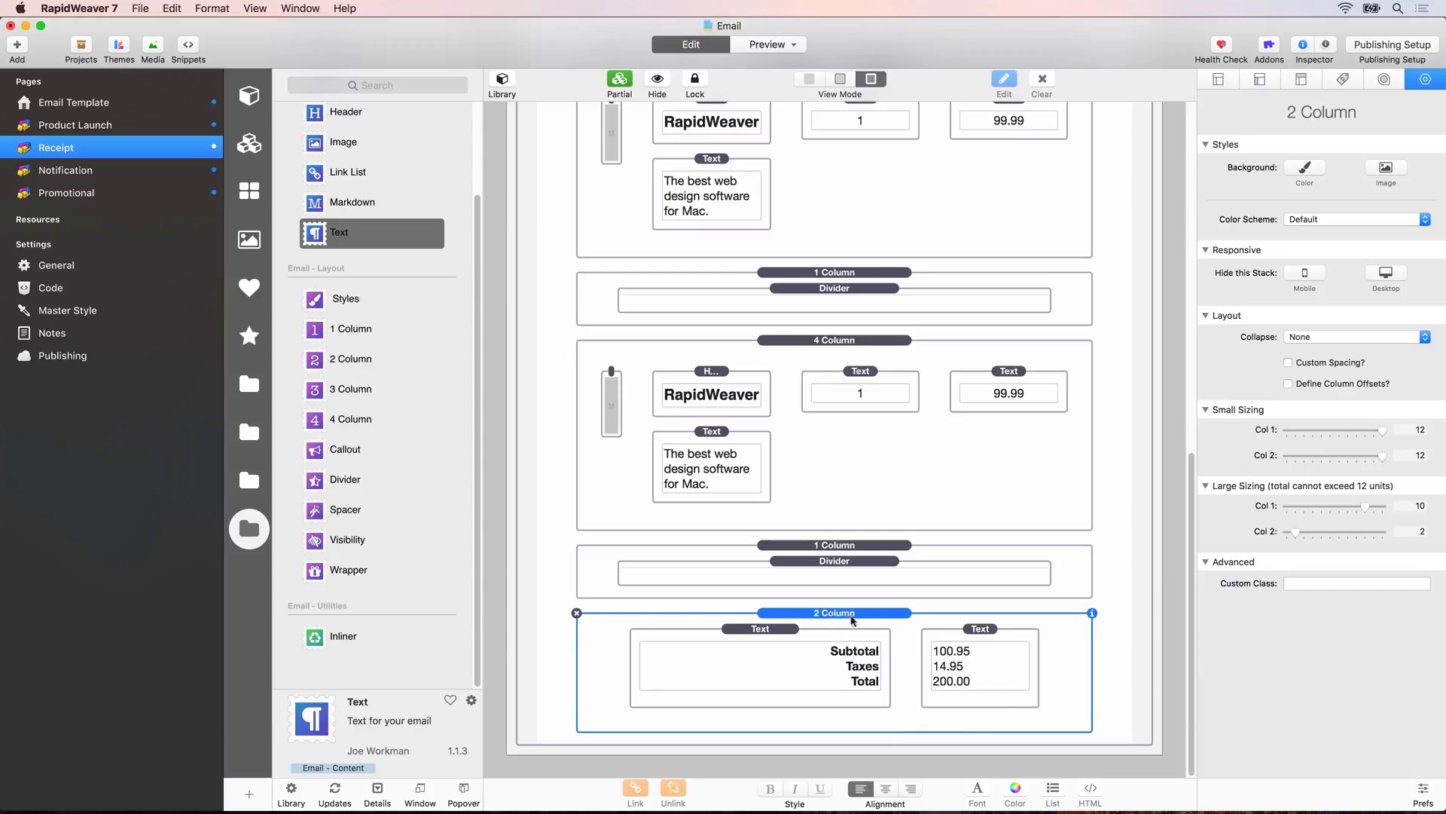
# - Enable custom spacing on the totals stack with both column padding values at 20 px, and view the result in Safari
pyautogui.click(1288, 362)
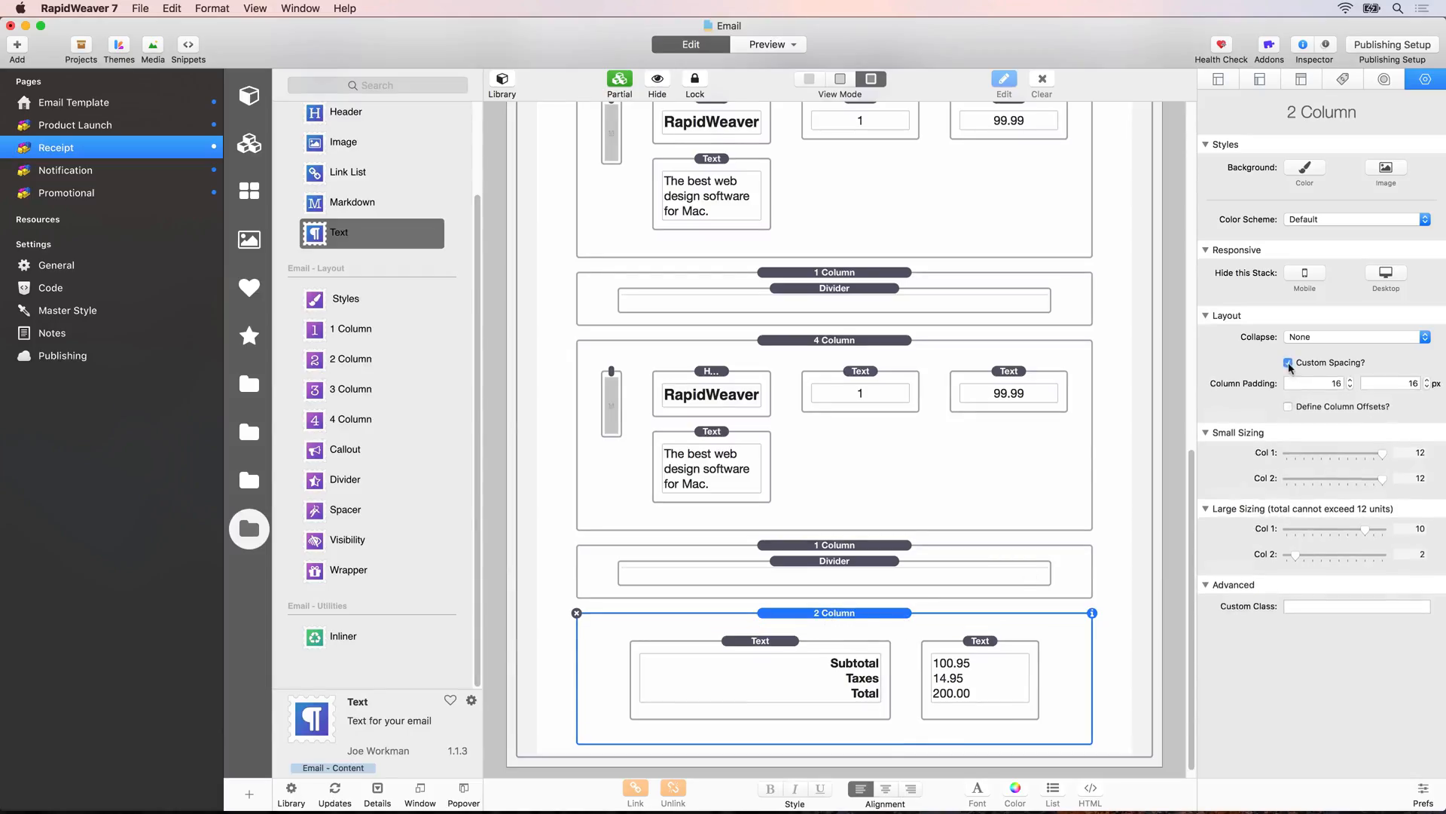
pyautogui.click(1313, 387)
pyautogui.write('20')
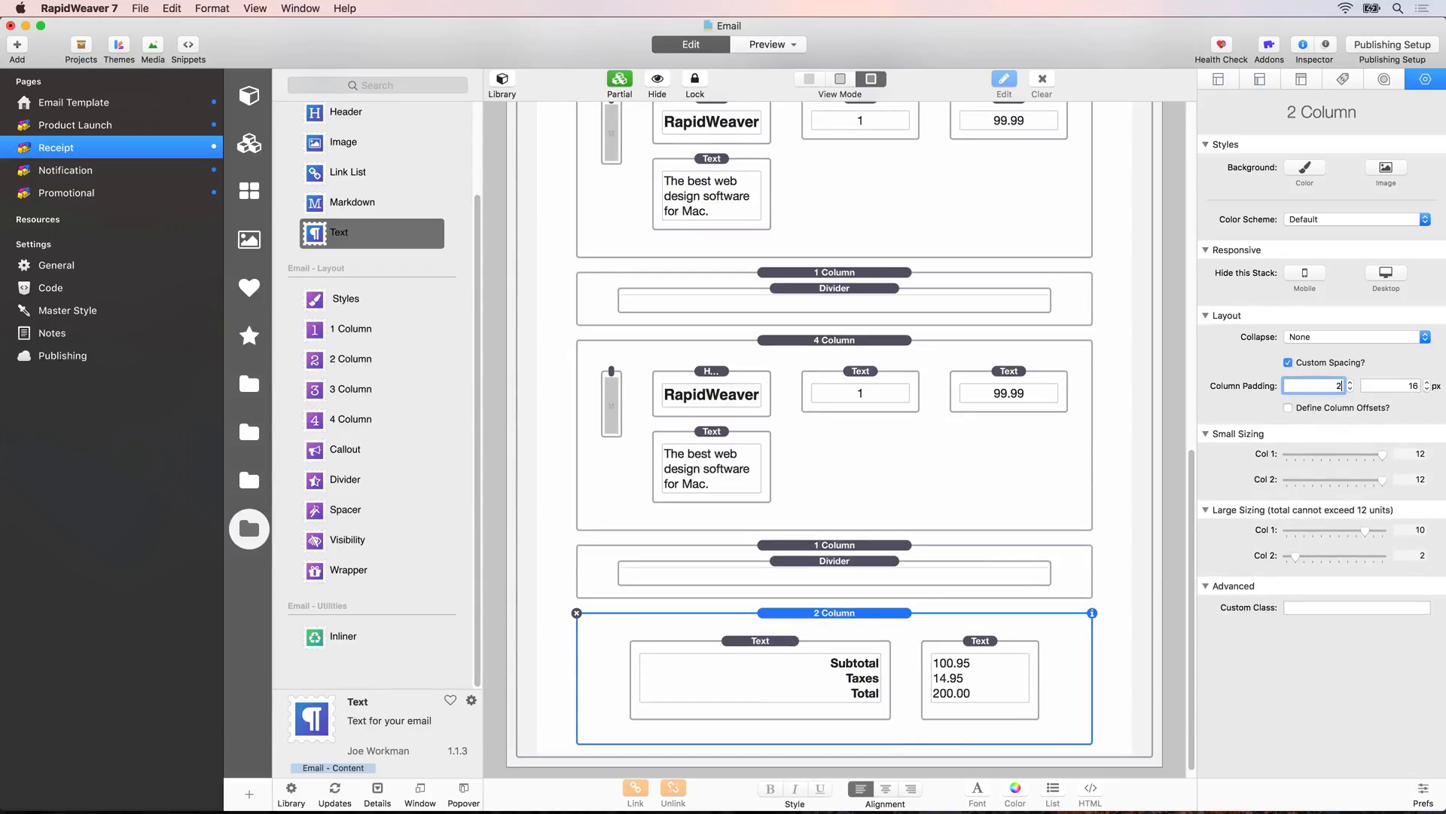
pyautogui.press('Tab')
pyautogui.write('20')
pyautogui.press('Tab')
pyautogui.press('super+Tab')
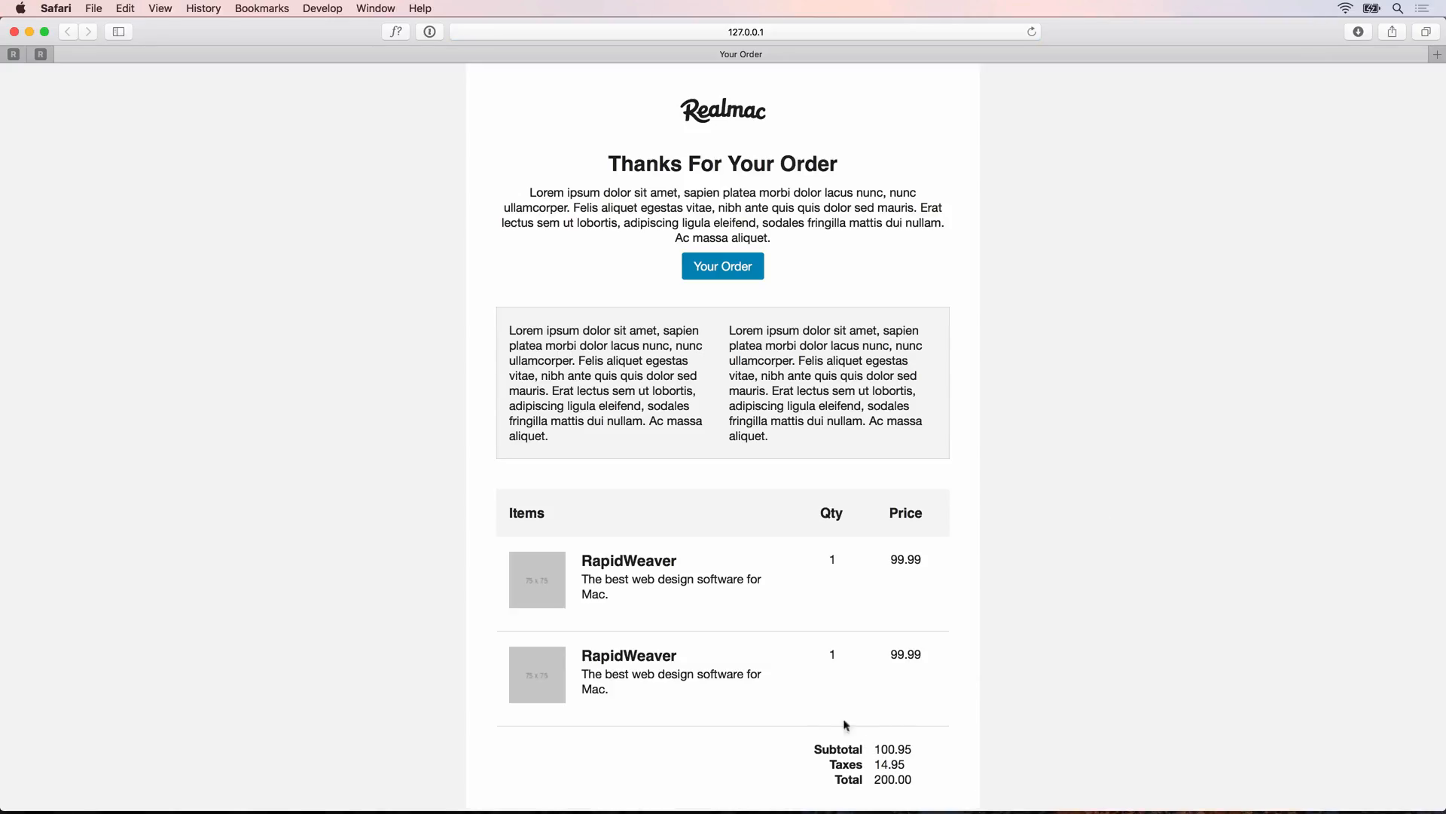
# - Examine the contact banner and four-column footer of the Chewy receipt image in Preview, and return to Safari
pyautogui.press('super+space')
pyautogui.write('preview')
pyautogui.press('Return')
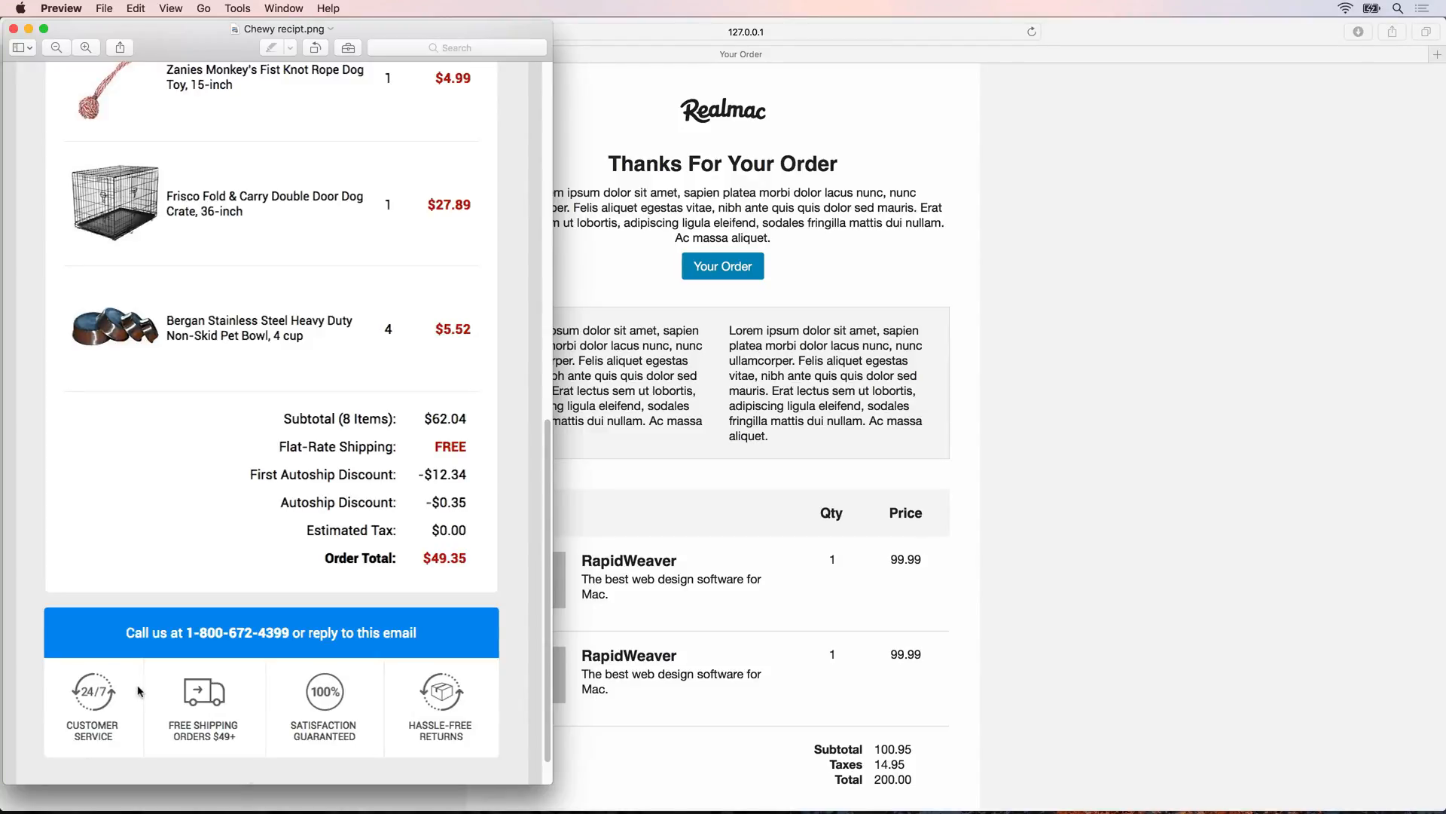
pyautogui.scroll(-3, 201, 652)
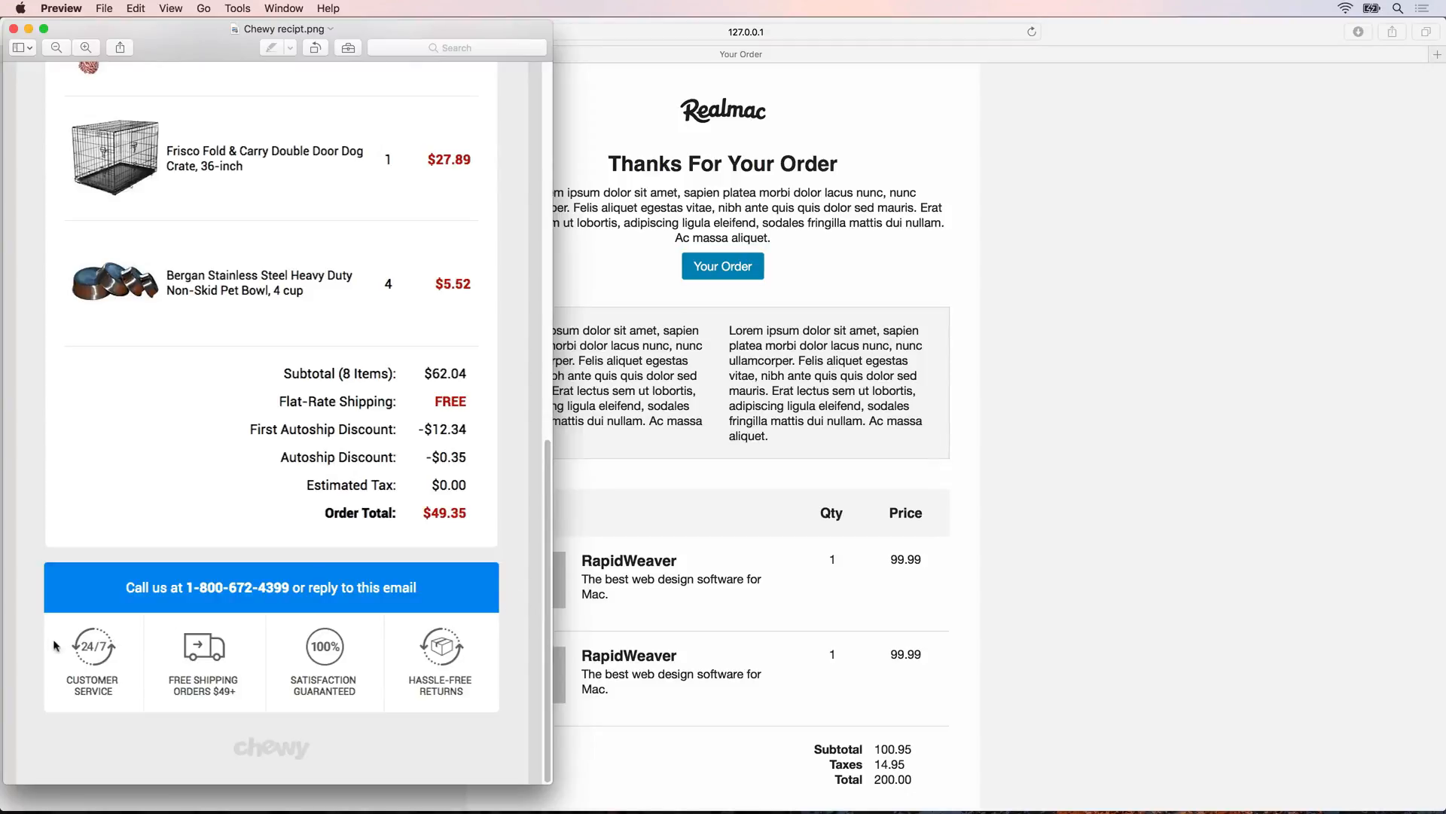
pyautogui.click(880, 581)
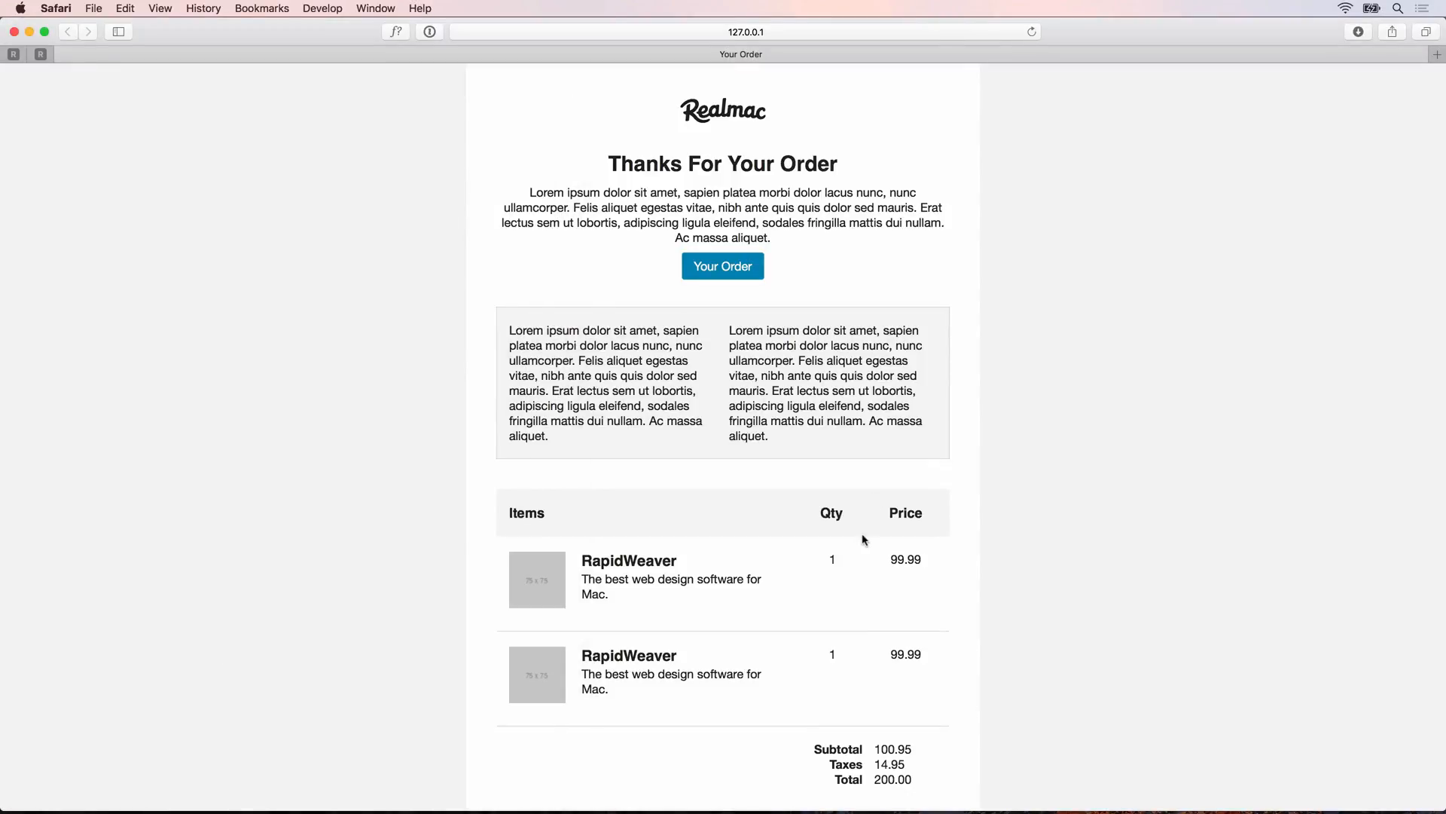